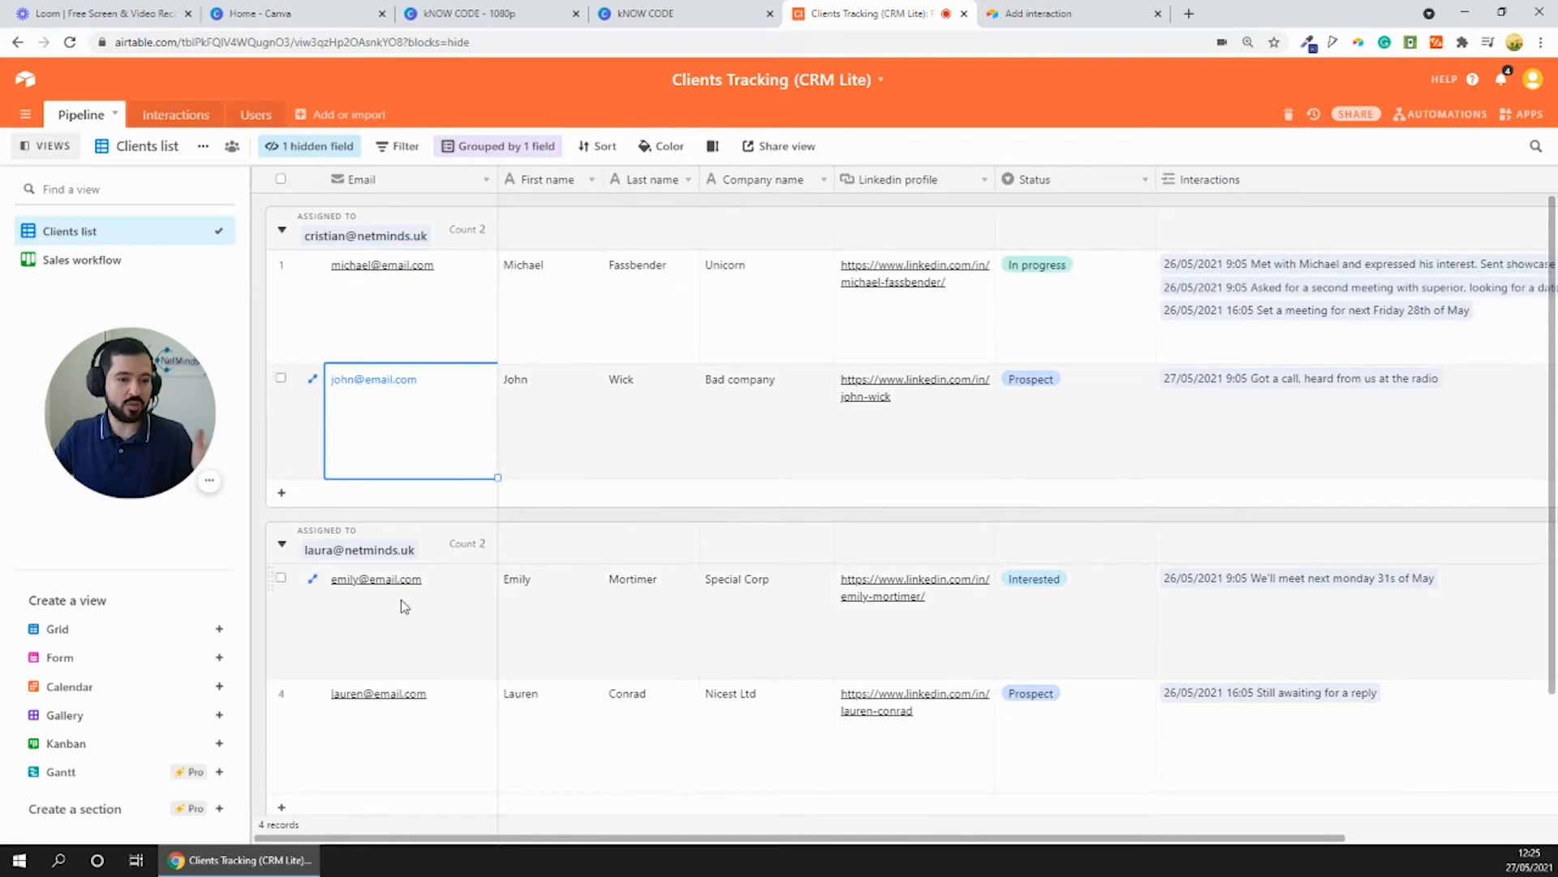
# - Examine the client records in the Clients list, grouped by the user each one is assigned to
pyautogui.click(410, 382)
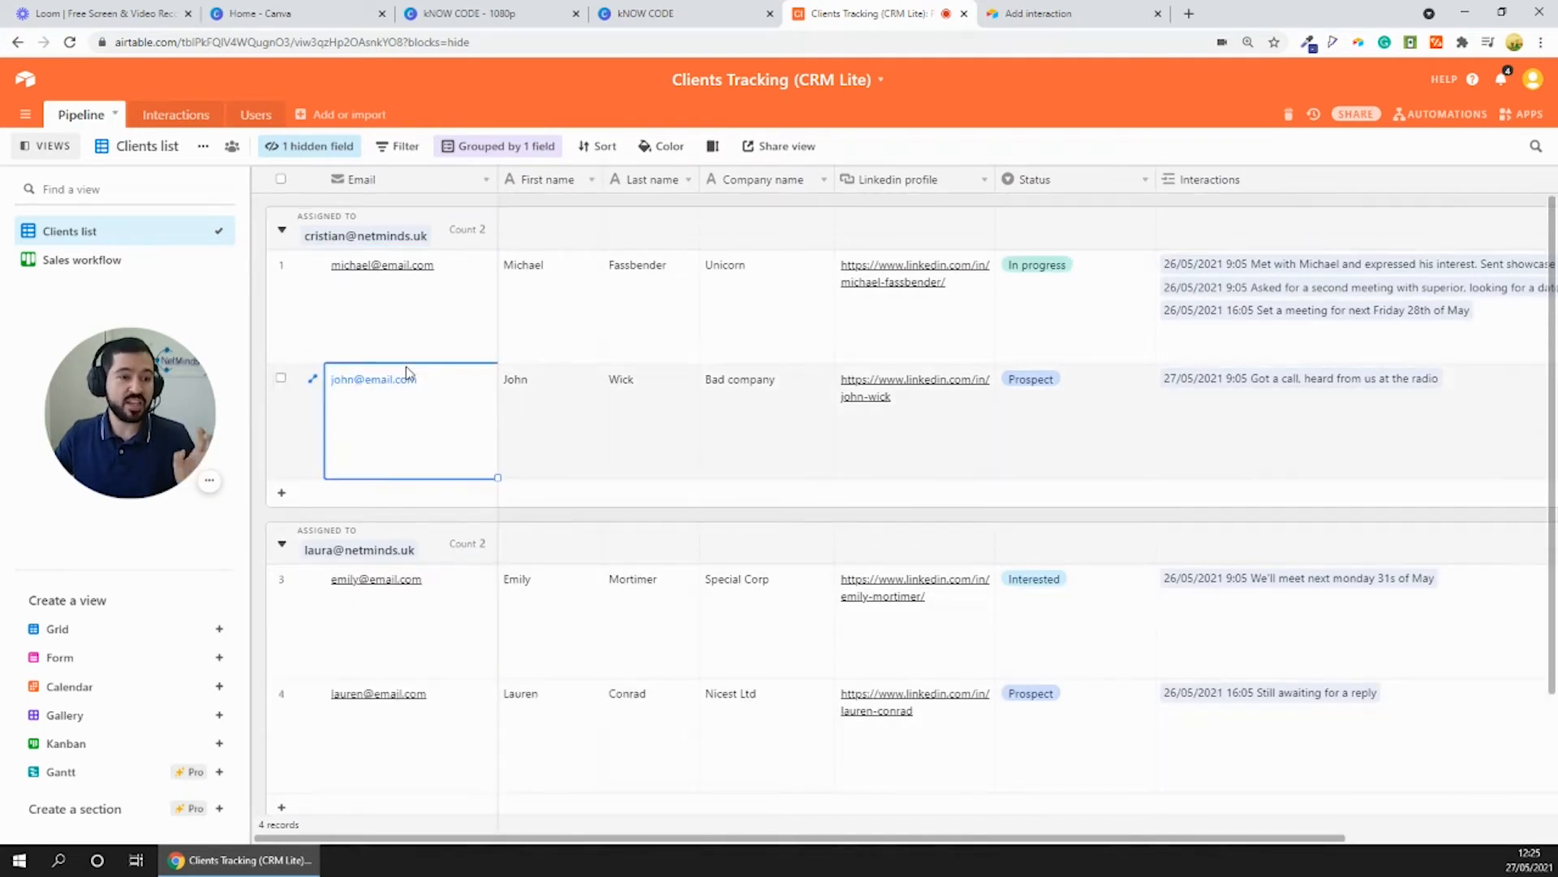
pyautogui.click(424, 339)
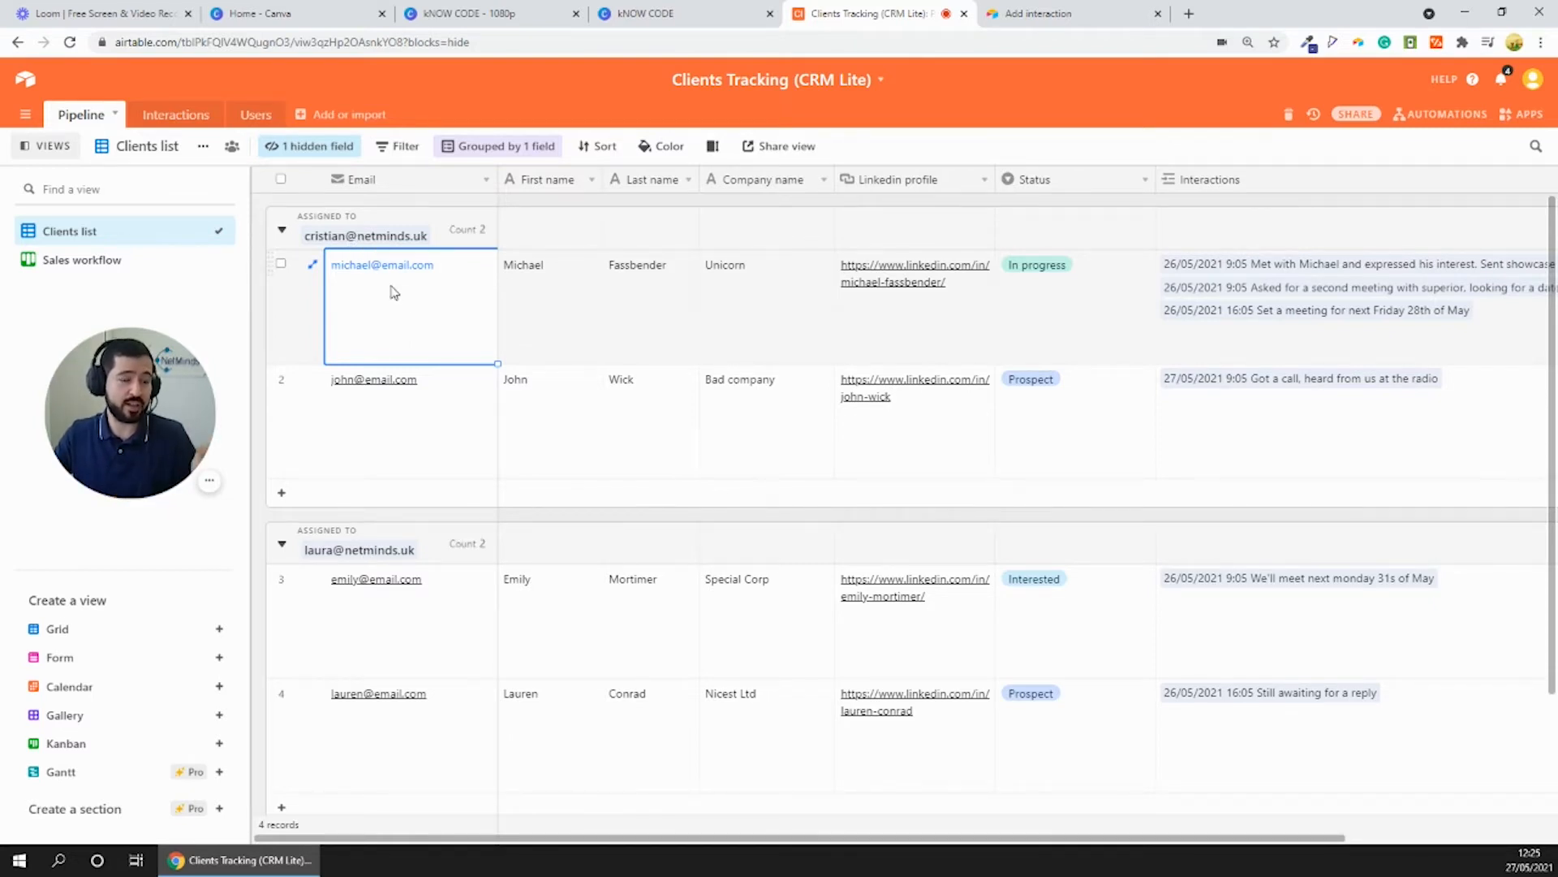
pyautogui.click(410, 424)
pyautogui.scroll(-2, 365, 422)
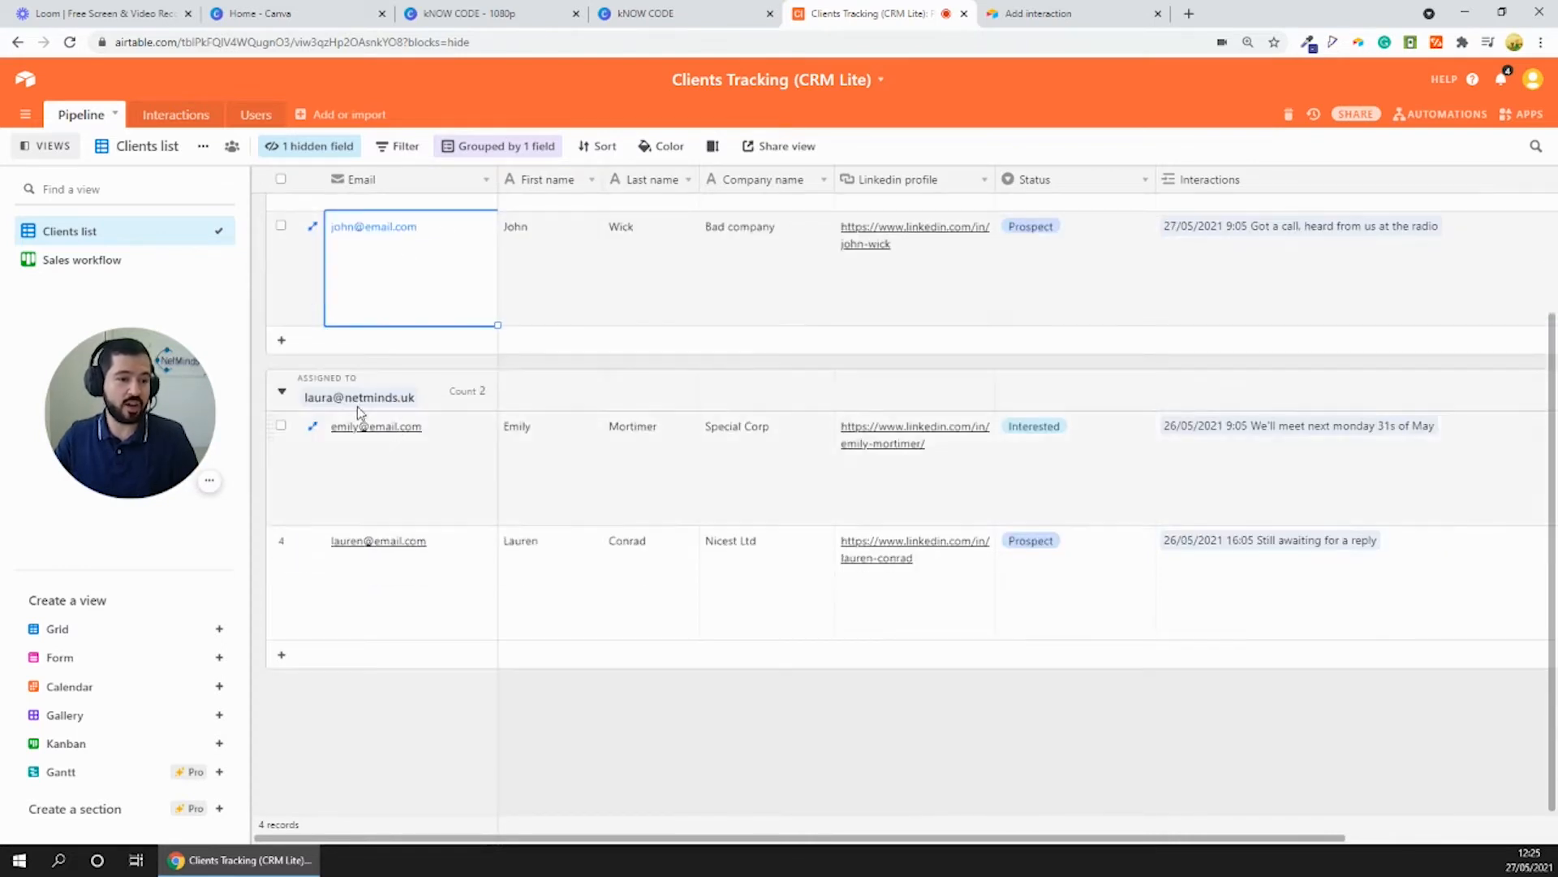
pyautogui.click(398, 463)
pyautogui.click(398, 567)
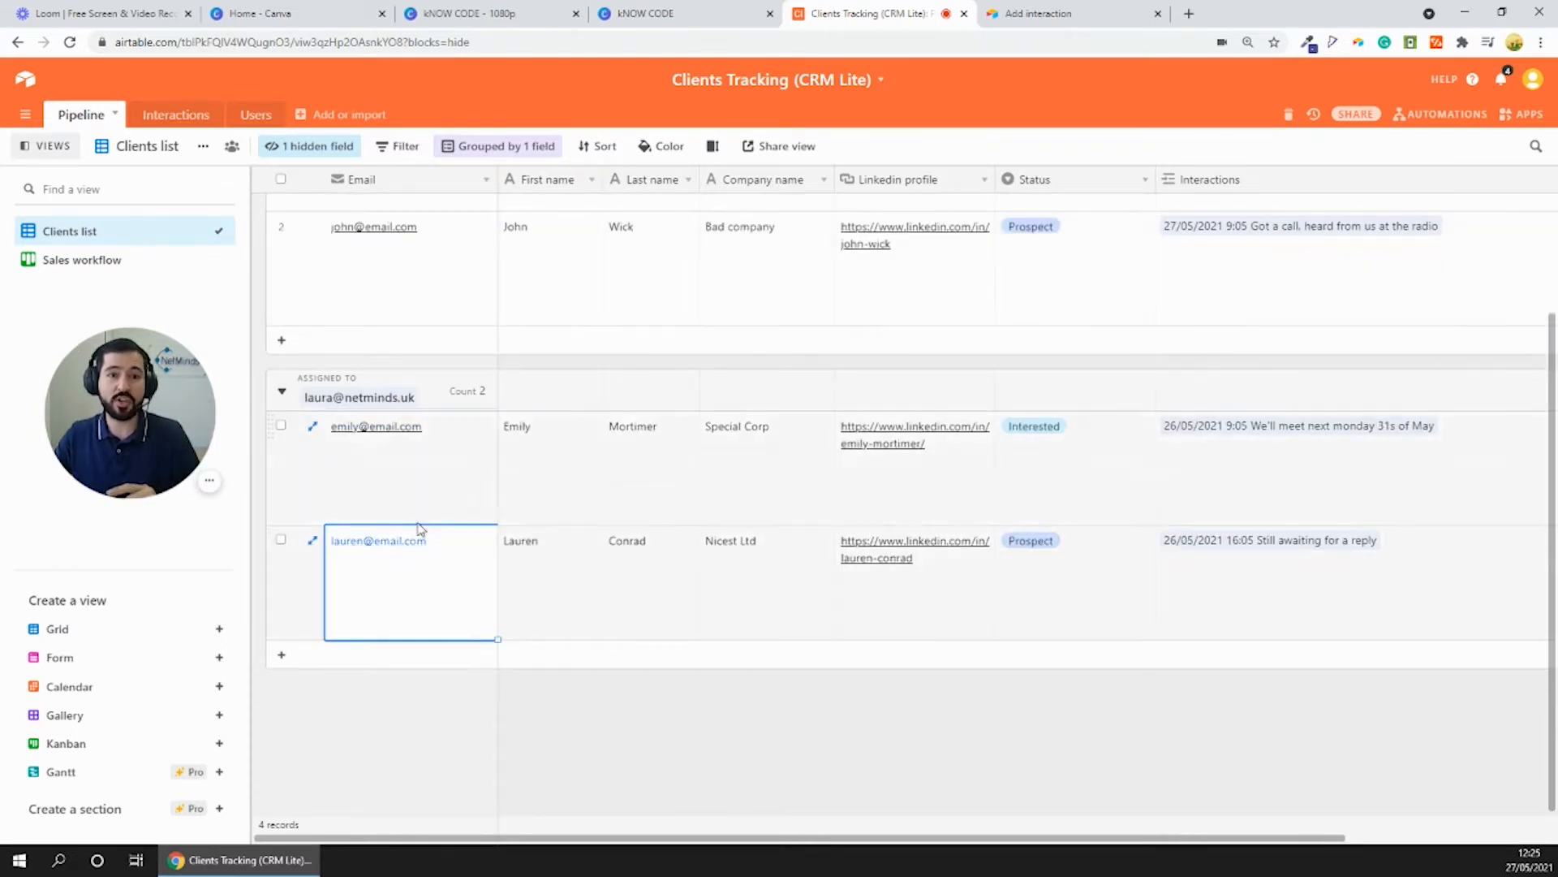
pyautogui.scroll(2, 402, 418)
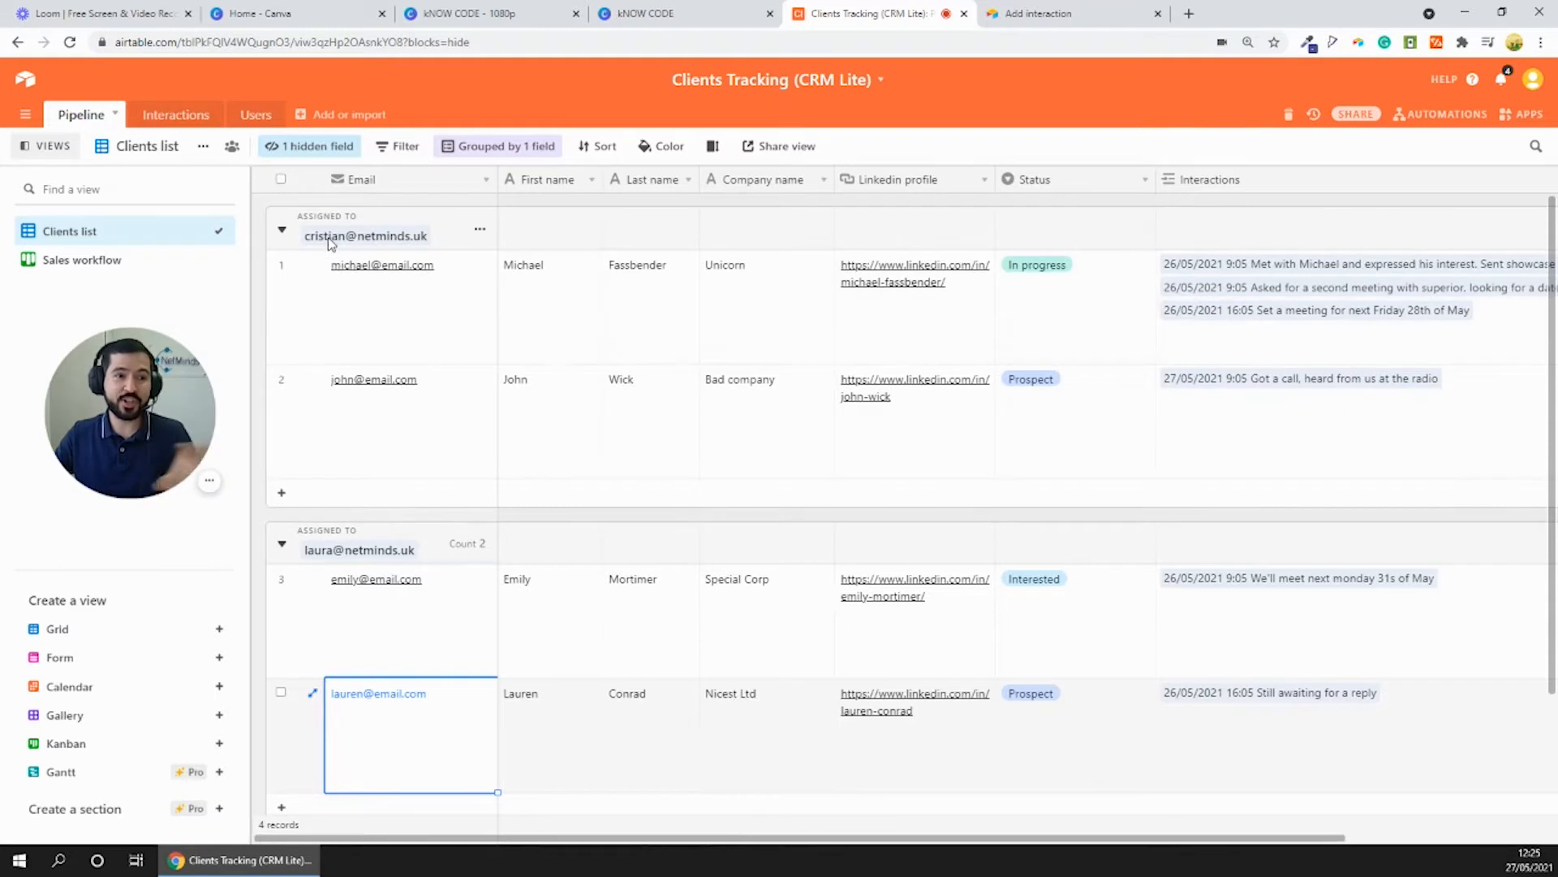
pyautogui.click(374, 325)
pyautogui.click(414, 409)
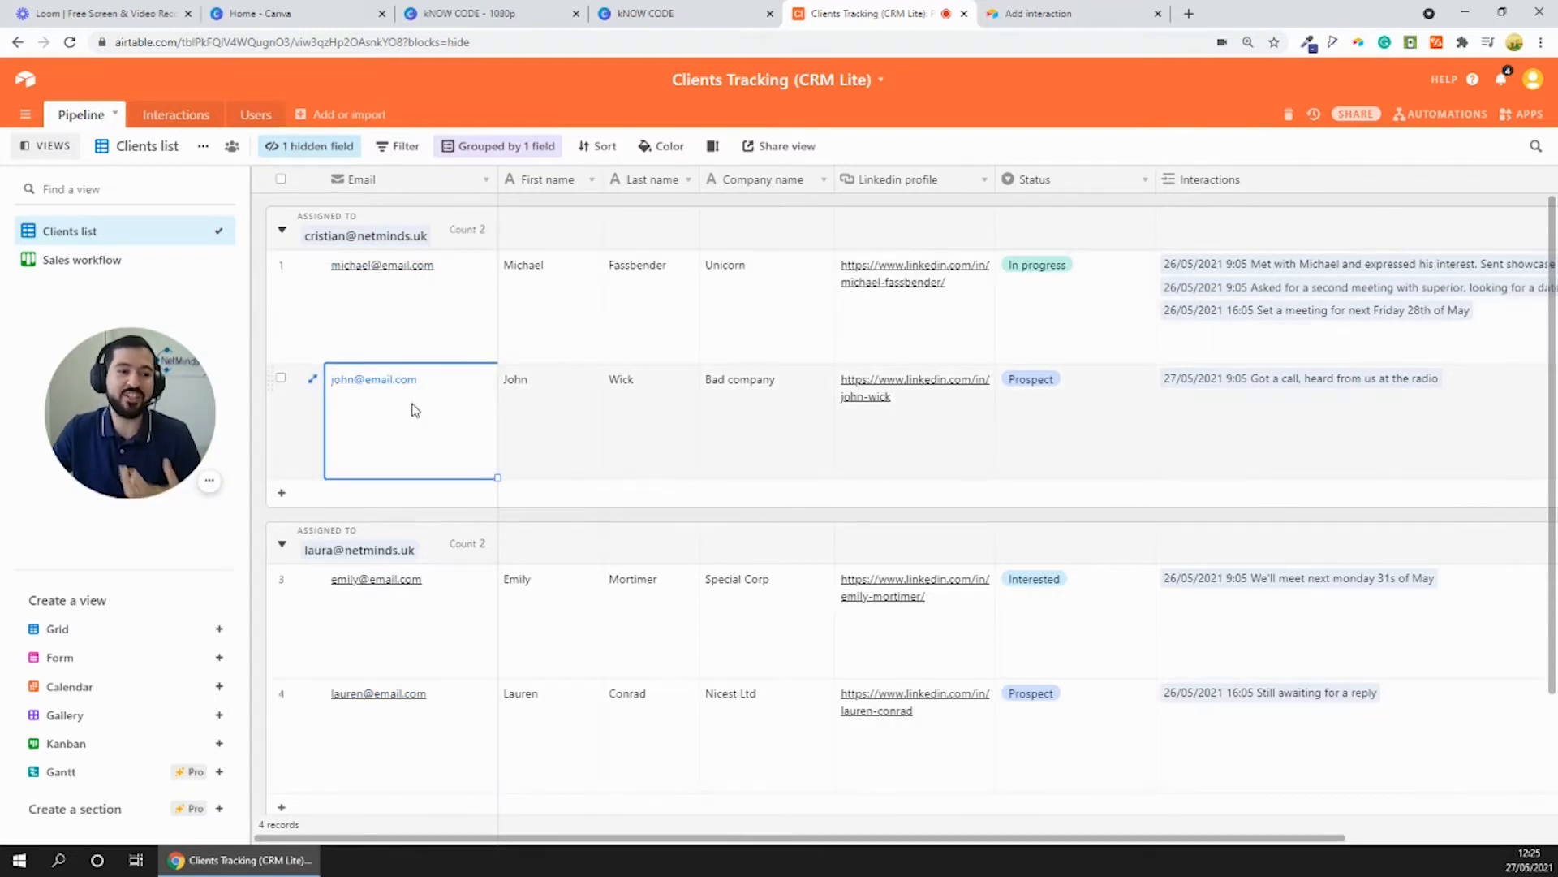
pyautogui.scroll(-2, 411, 410)
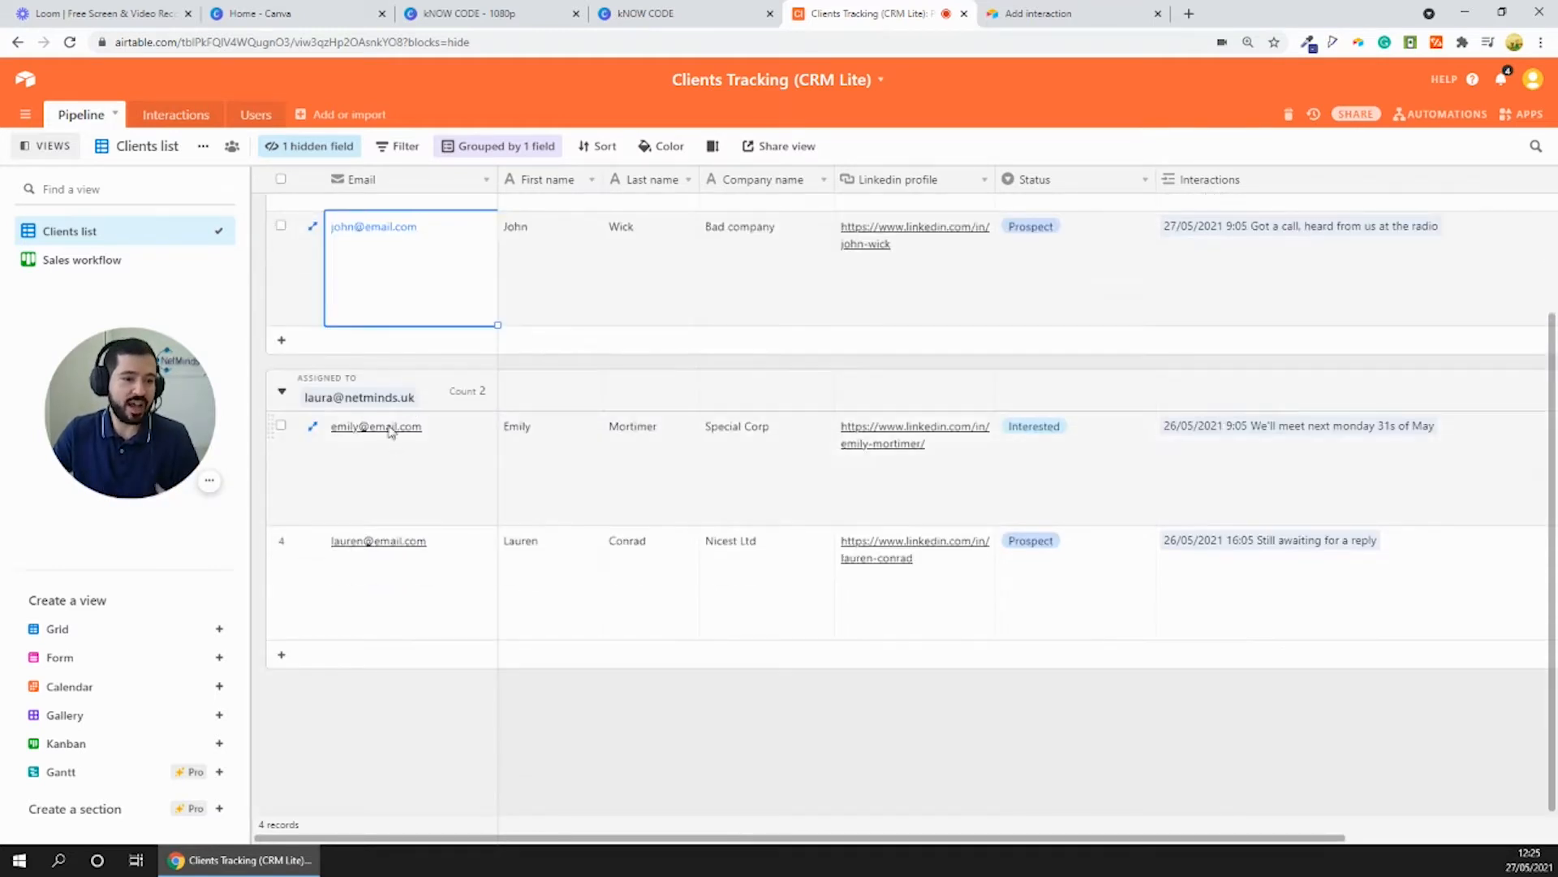
pyautogui.click(401, 479)
pyautogui.click(397, 581)
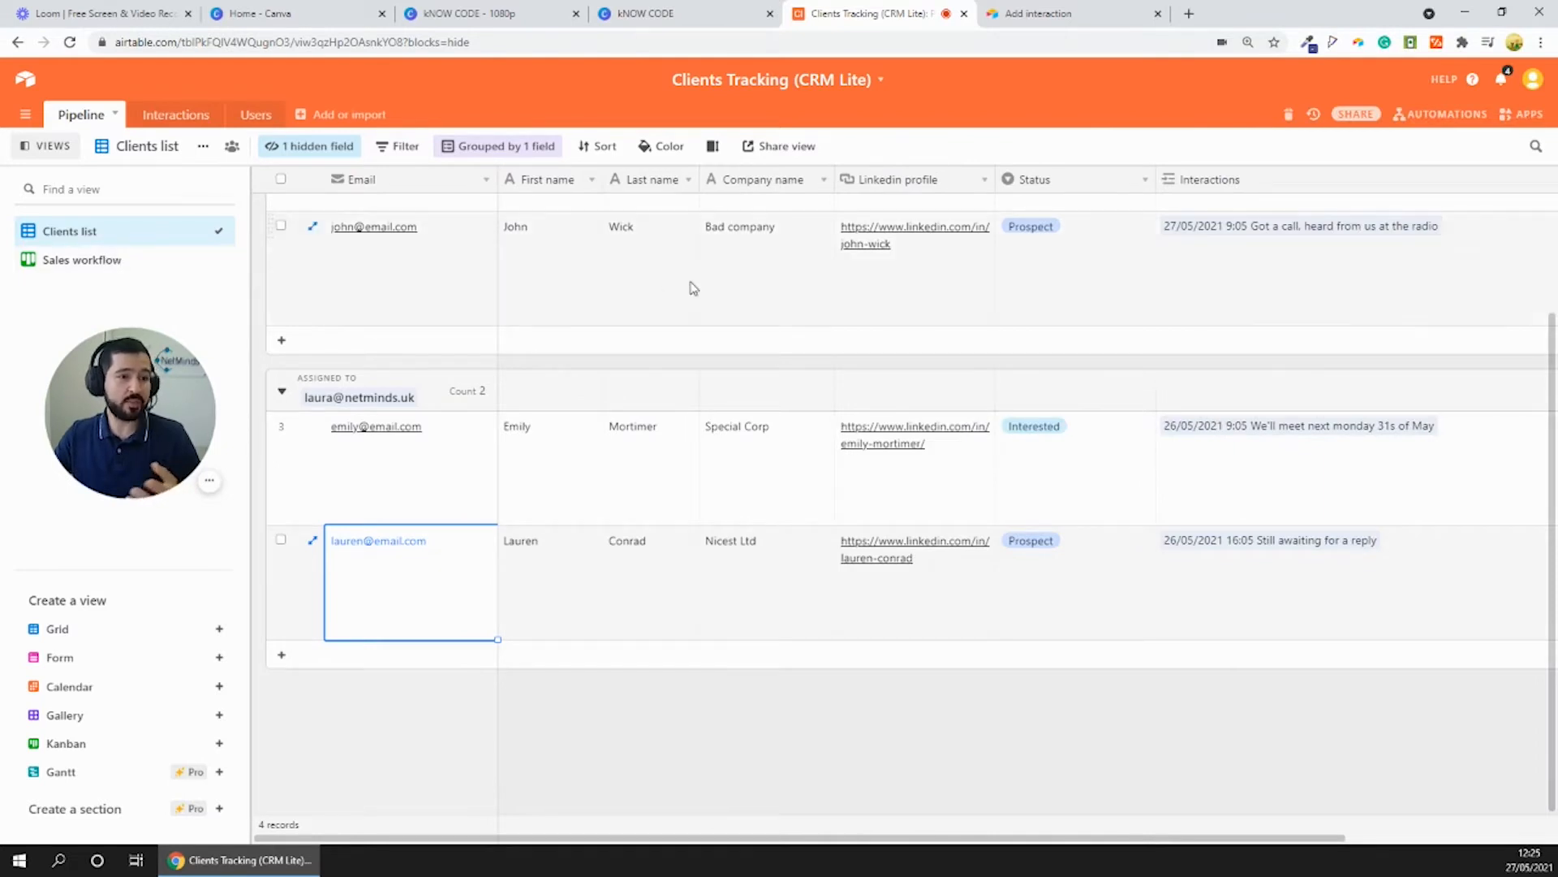
pyautogui.scroll(2, 812, 297)
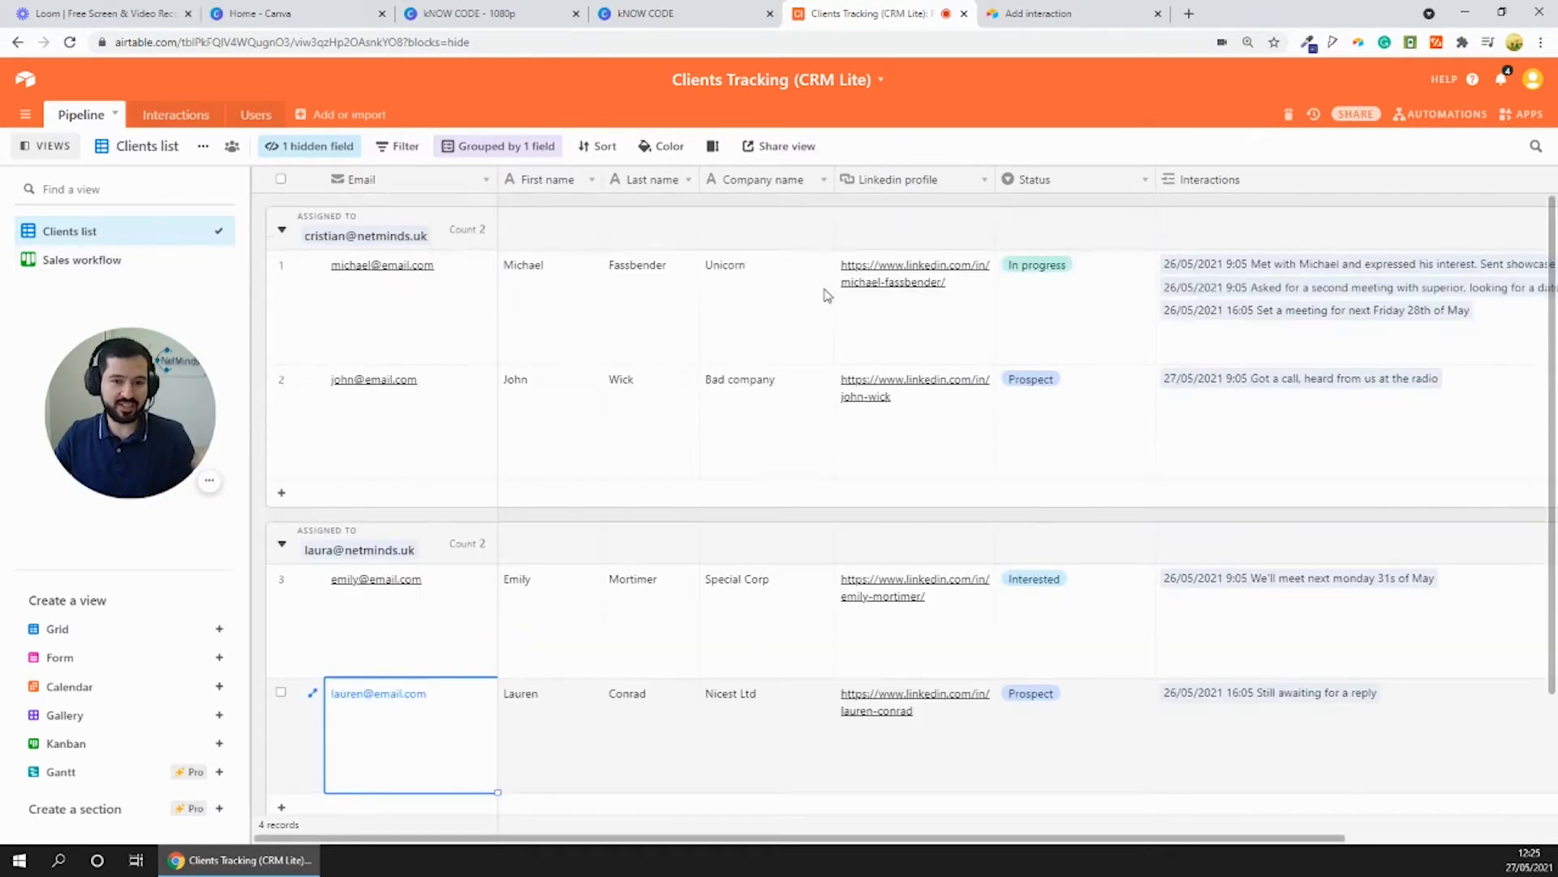
# - Examine the first client's name, company, status and linked interactions in the Clients list
pyautogui.click(552, 305)
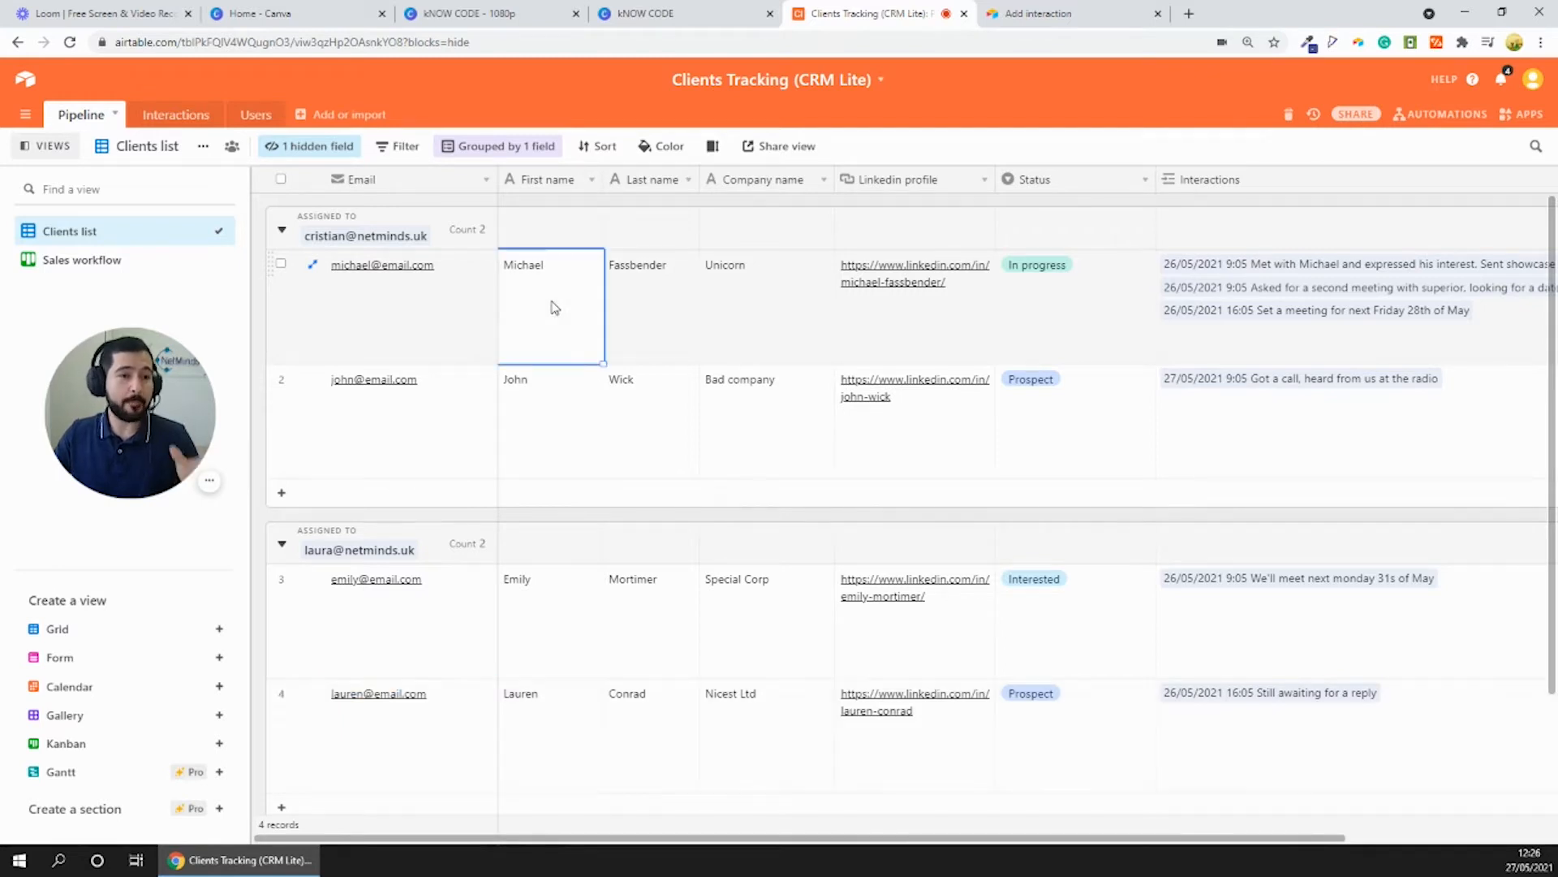
pyautogui.click(629, 305)
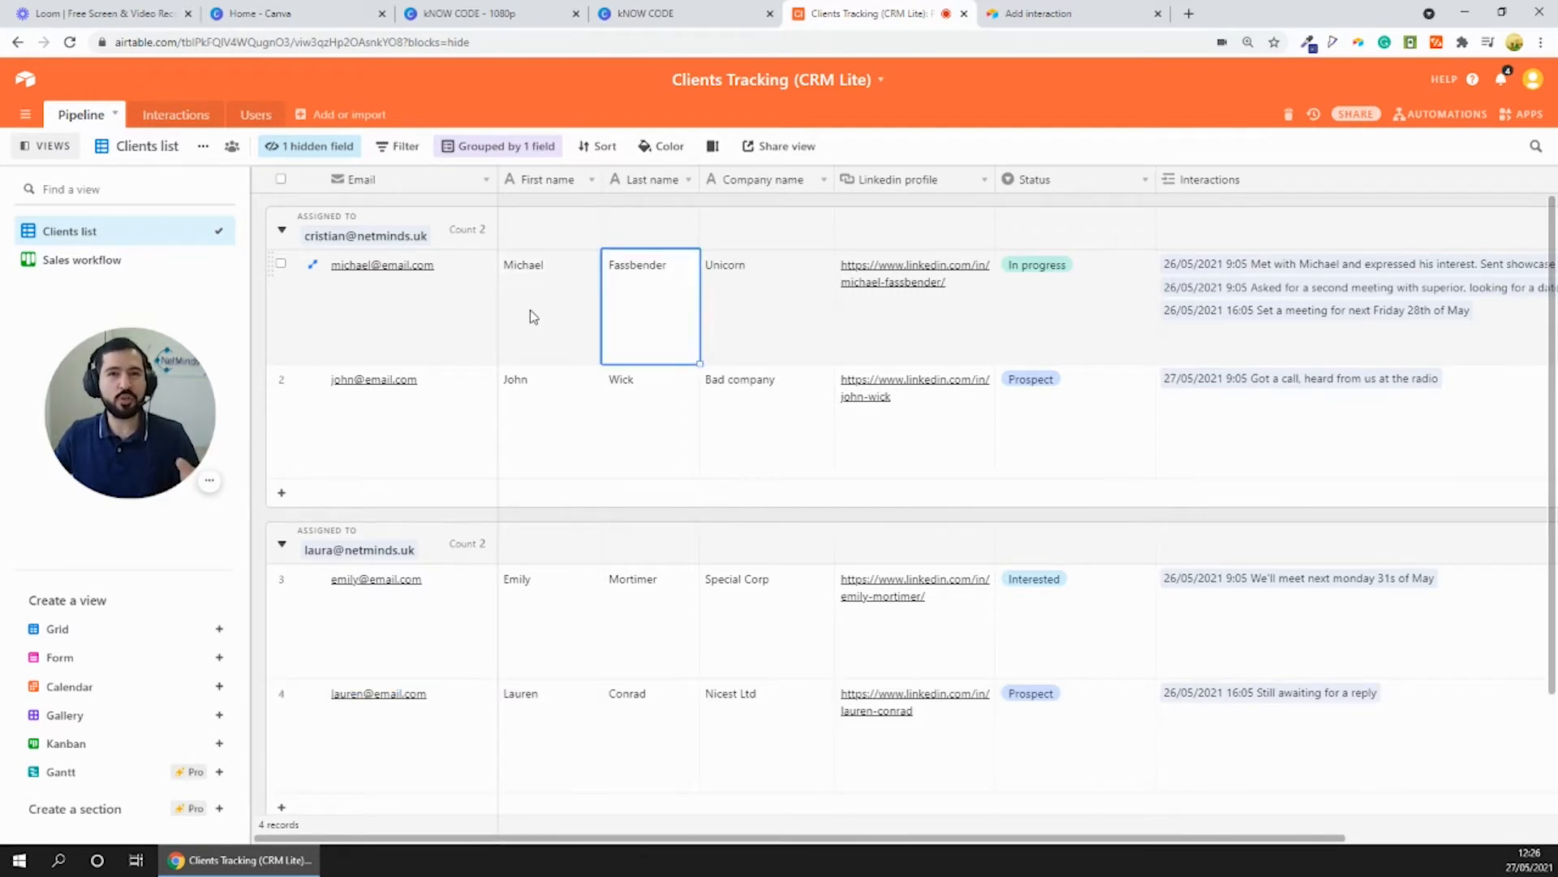
pyautogui.click(552, 316)
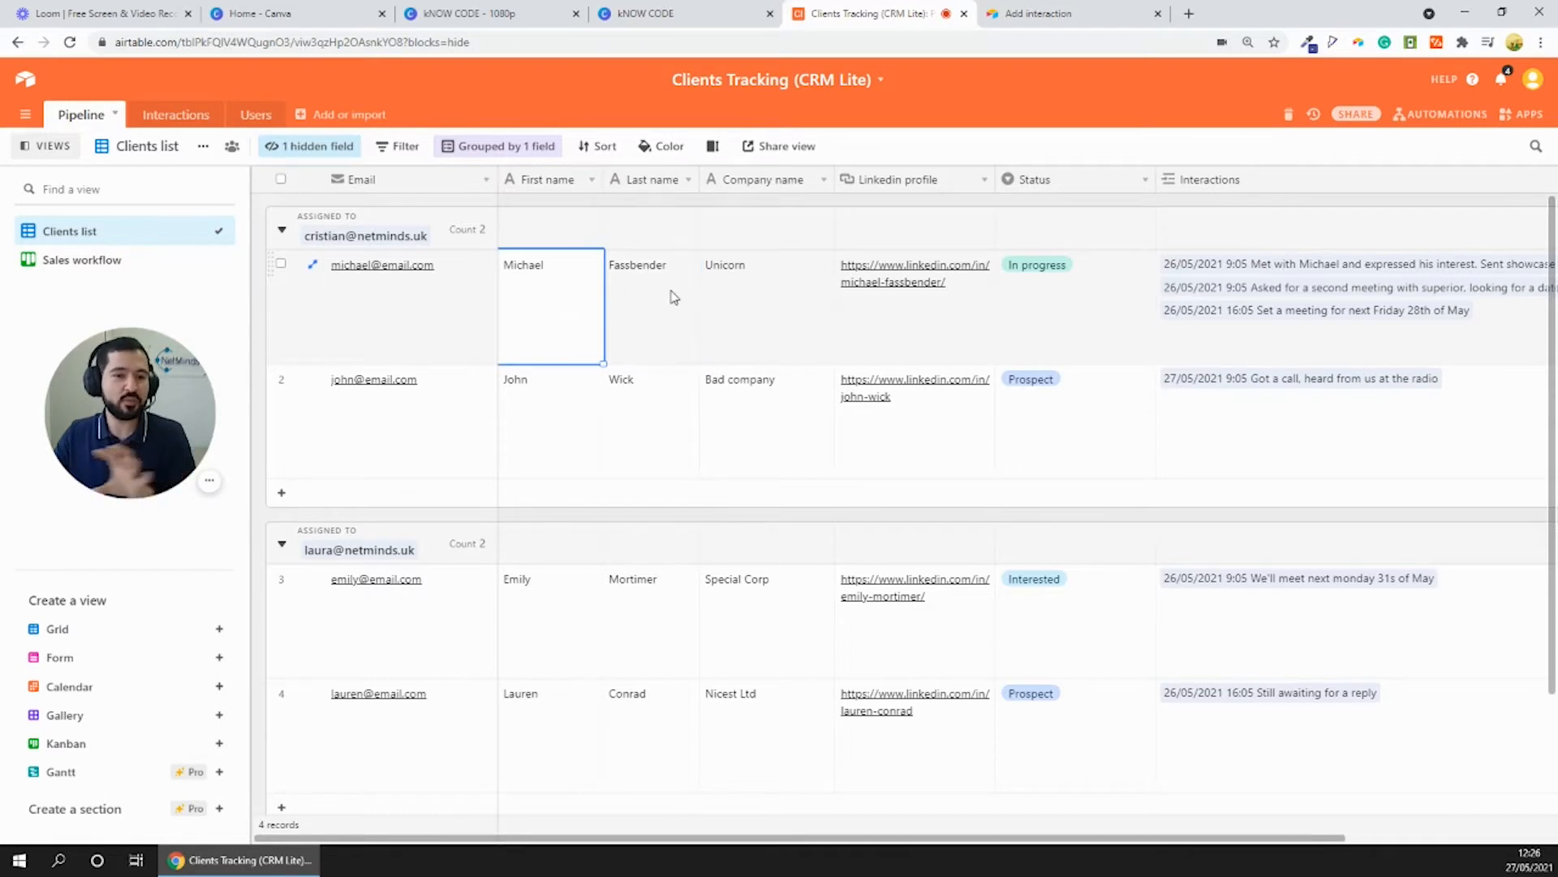
pyautogui.click(735, 286)
pyautogui.click(1075, 286)
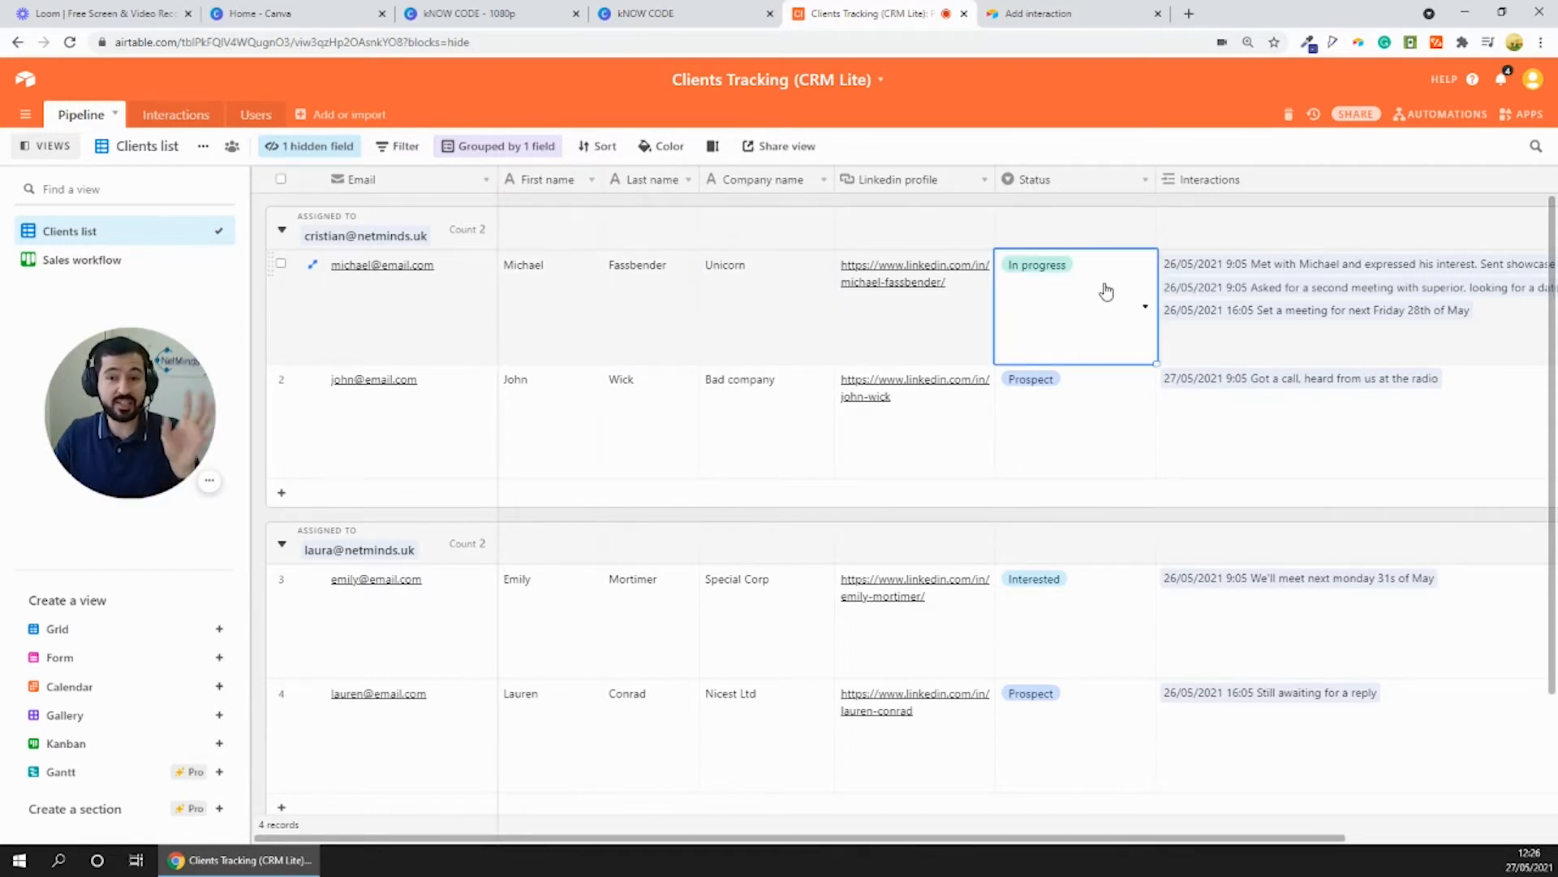
pyautogui.click(1222, 275)
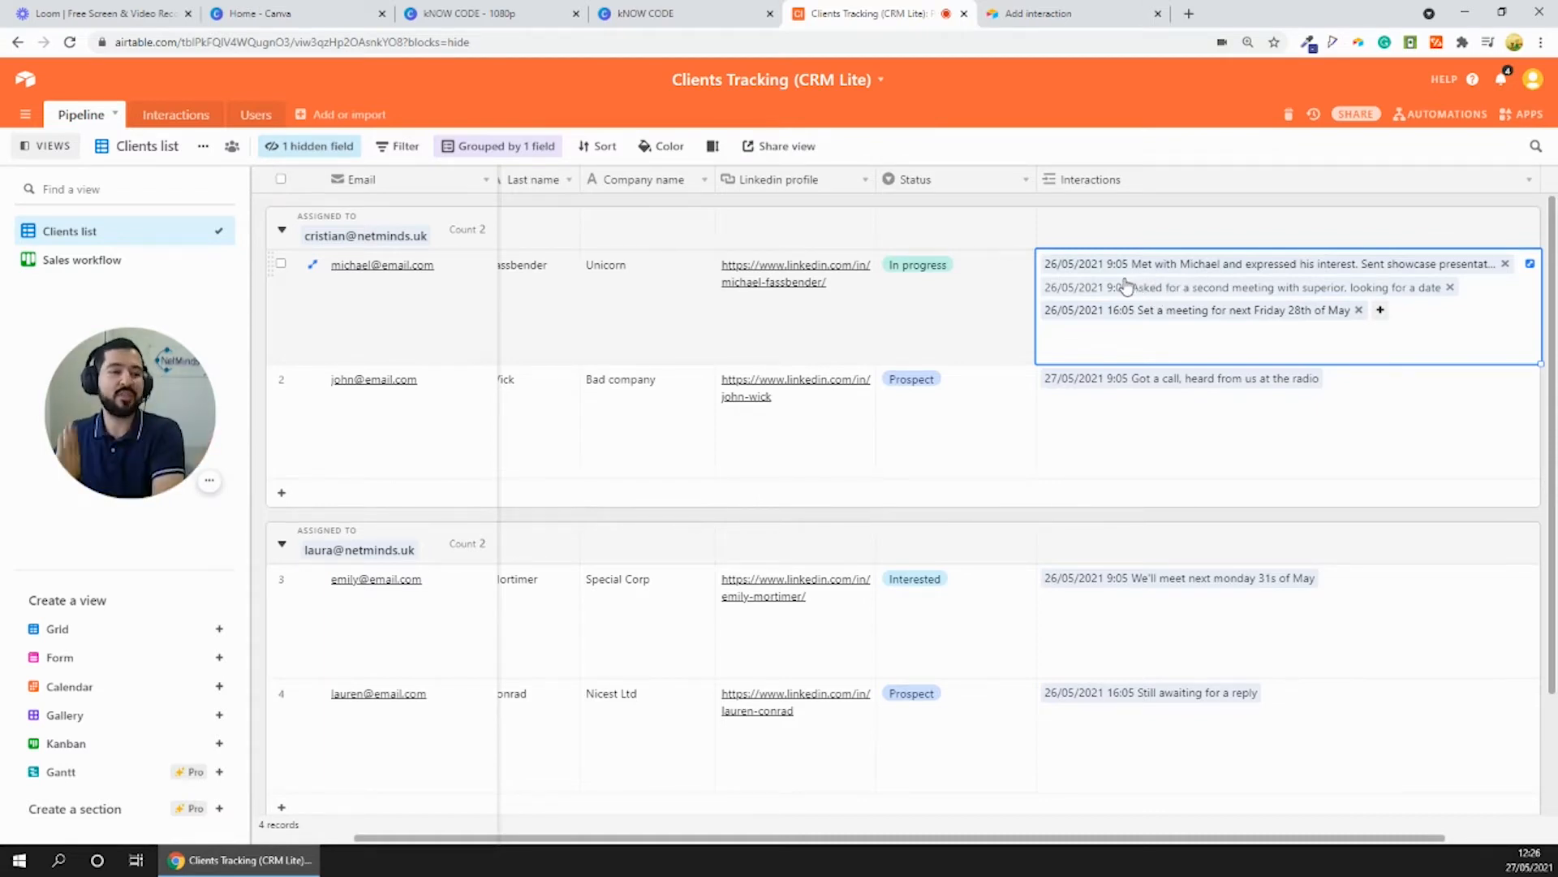
pyautogui.click(422, 323)
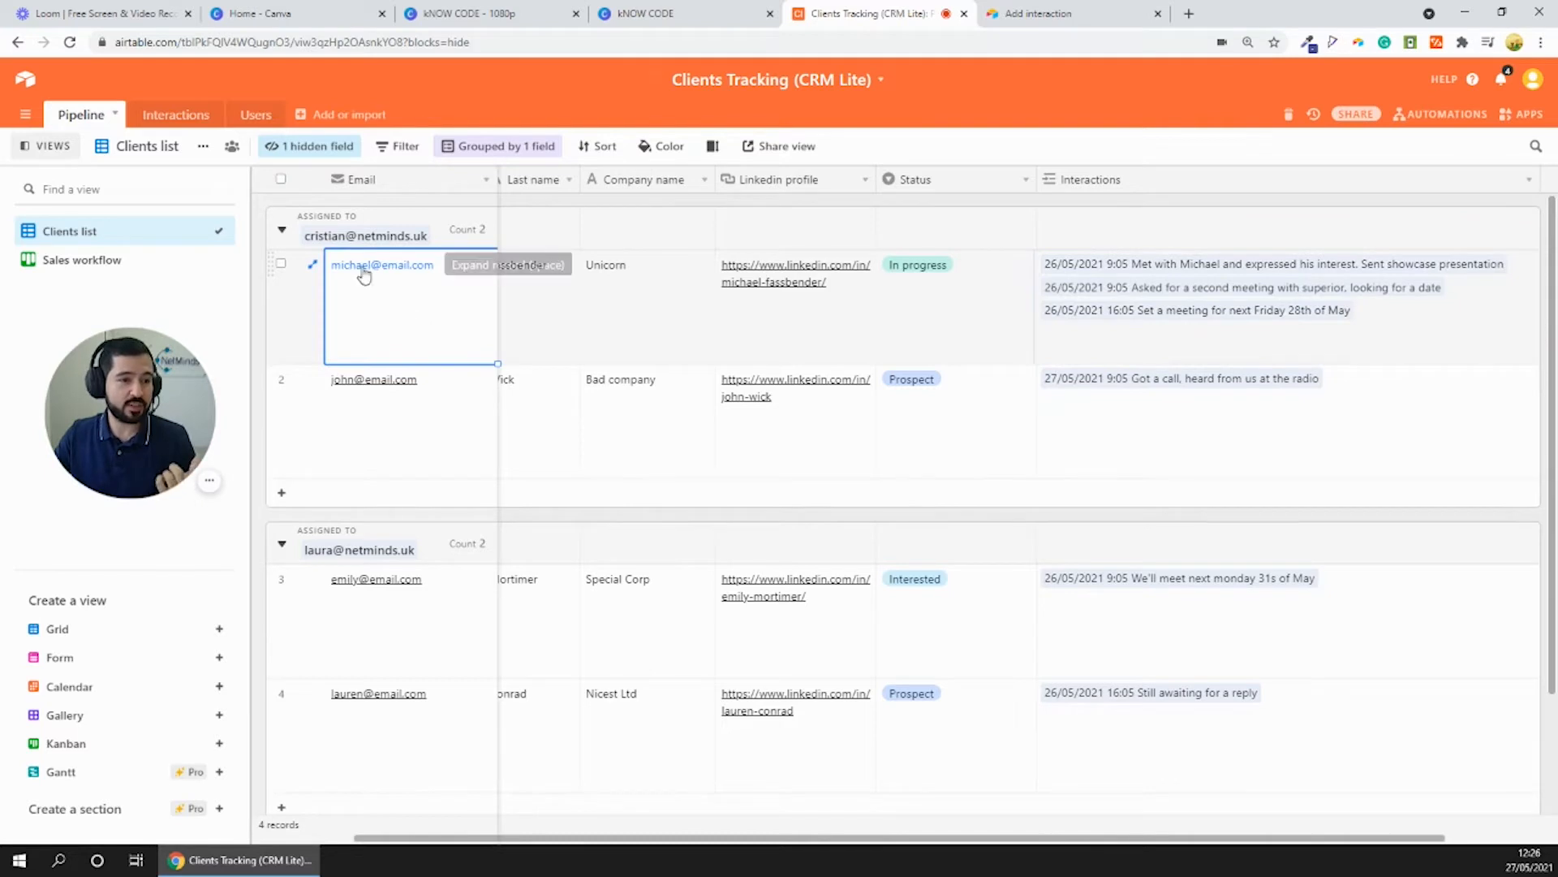
pyautogui.click(1141, 300)
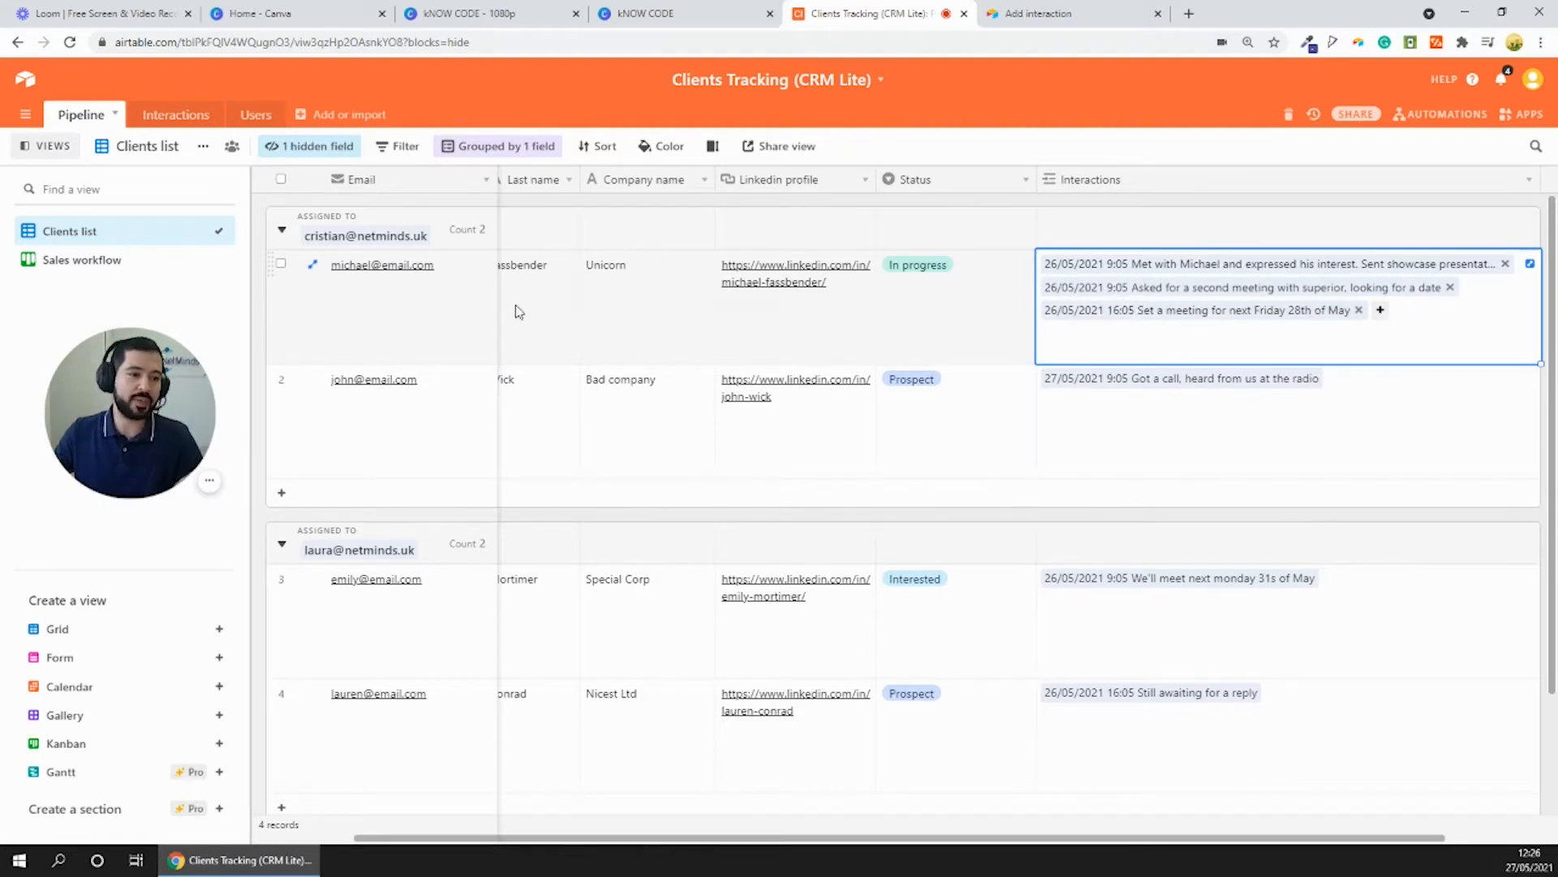
pyautogui.click(413, 305)
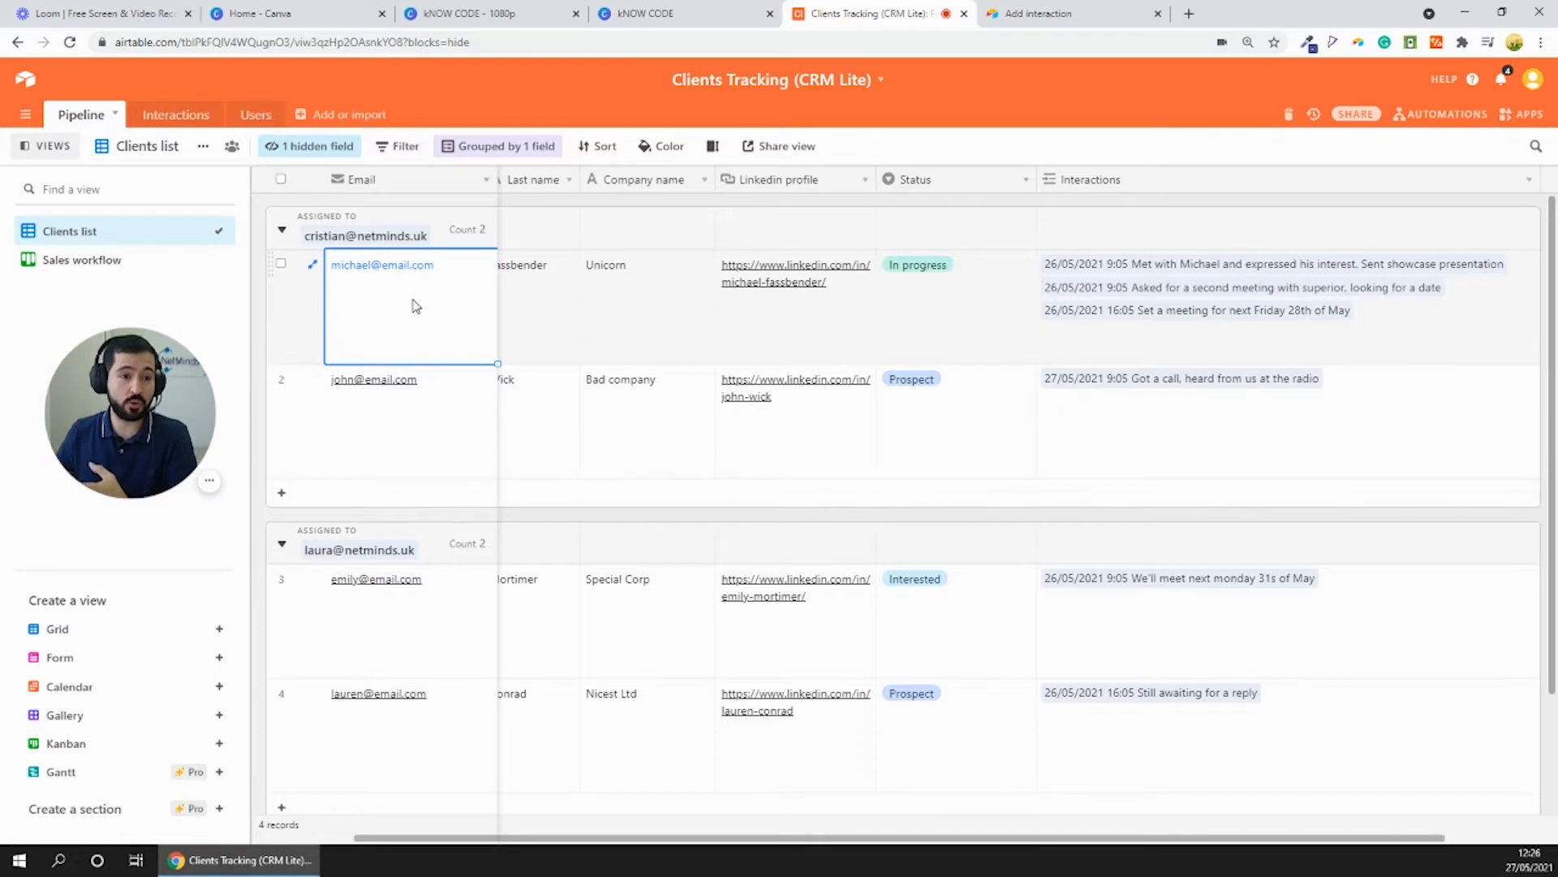
# - Review the Interactions table and the Pipeline table's Sales workflow view
pyautogui.click(189, 114)
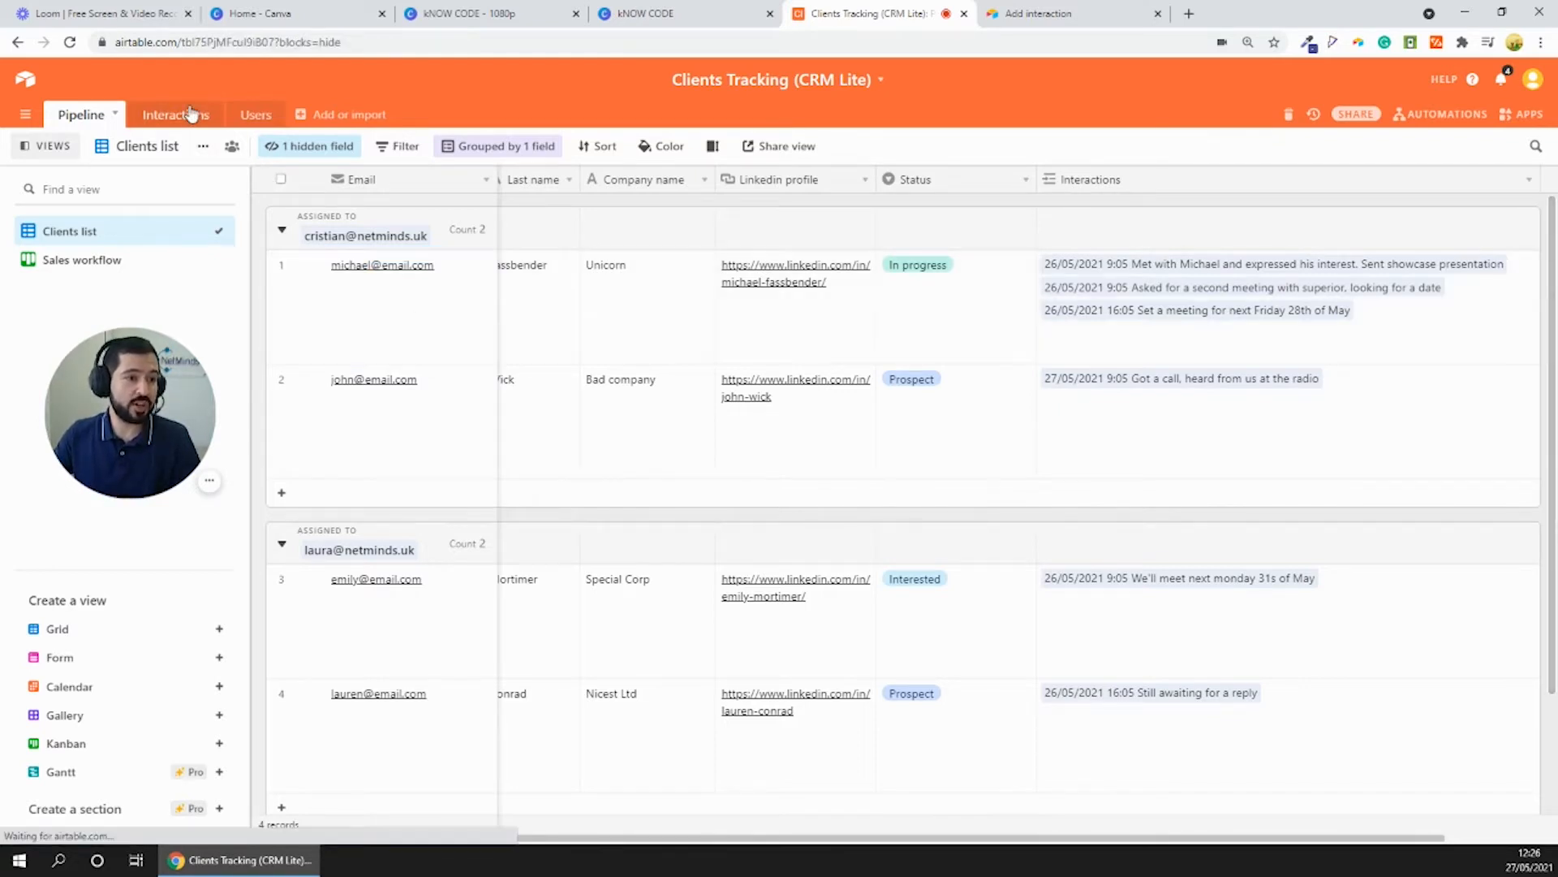
pyautogui.scroll(-2, 478, 406)
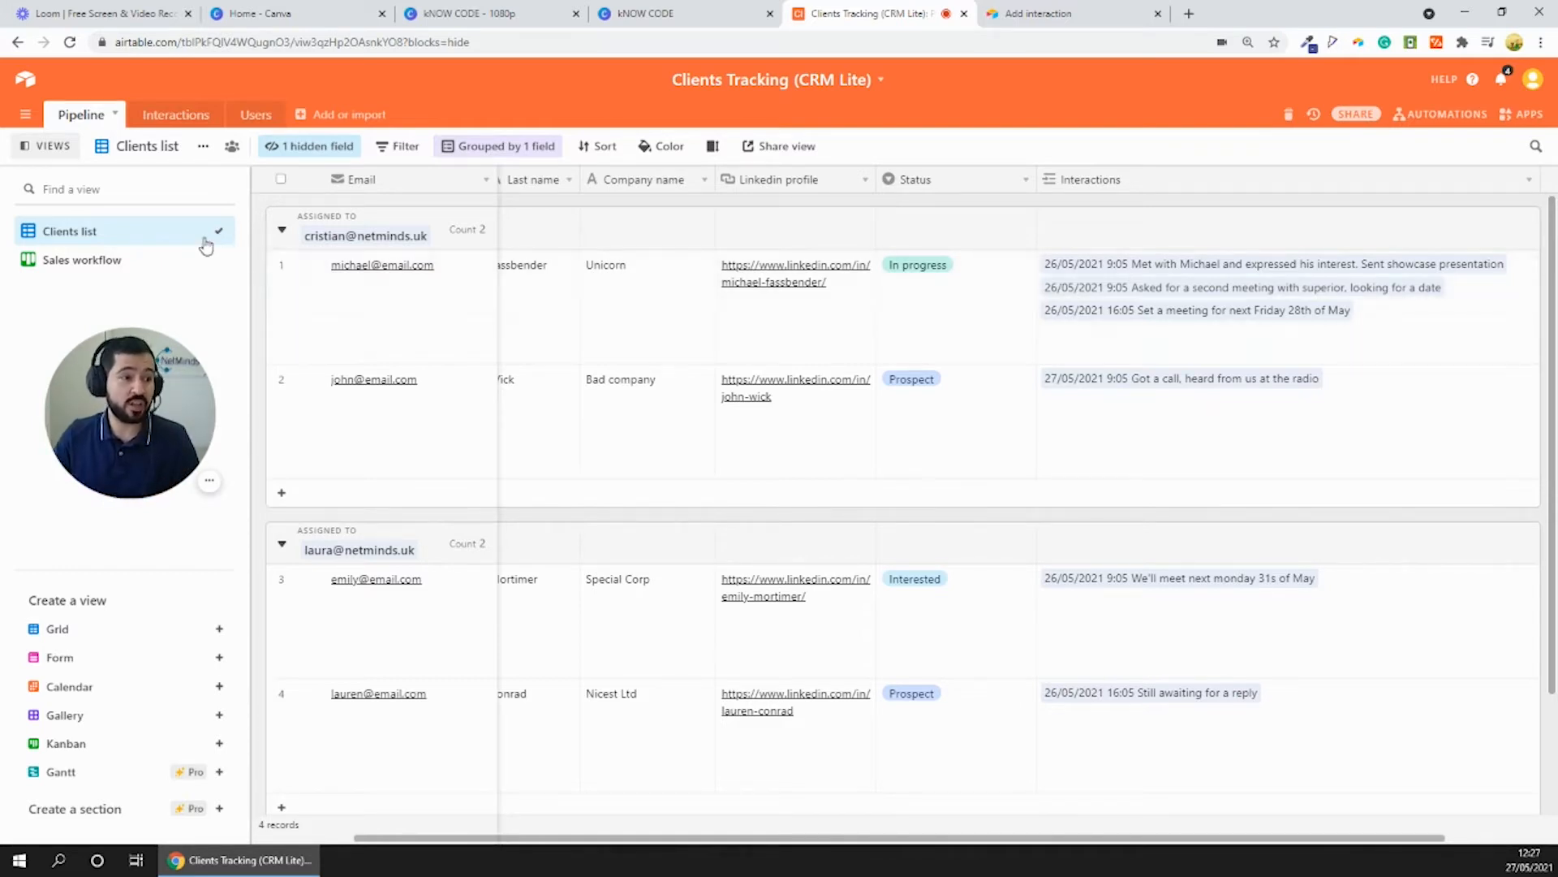
pyautogui.click(166, 257)
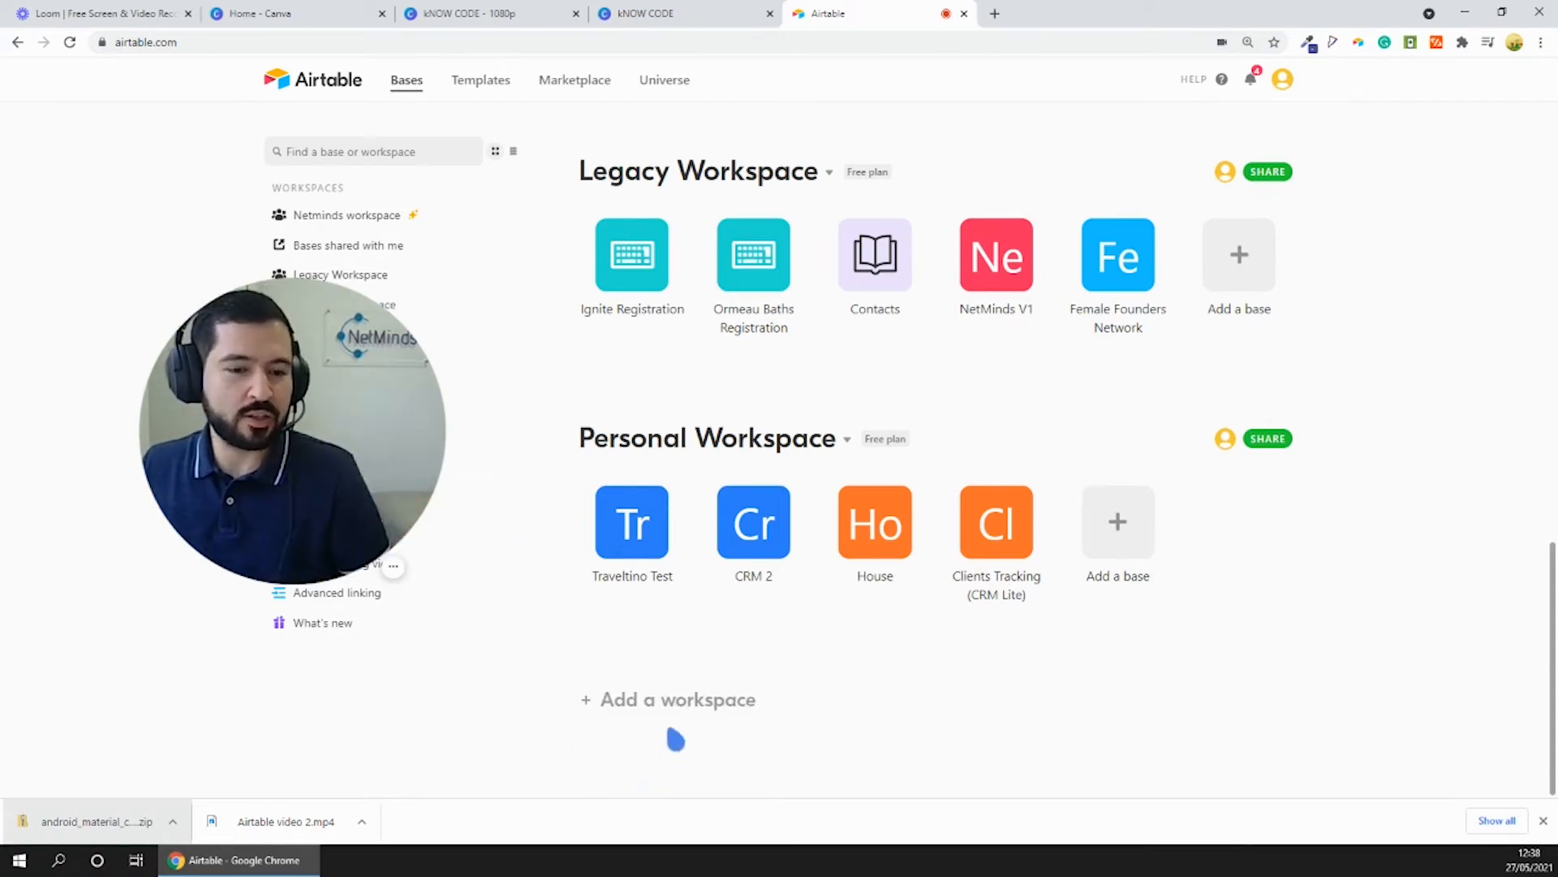
# - Create a new workspace below Personal Workspace and name it Tutorial
pyautogui.click(625, 699)
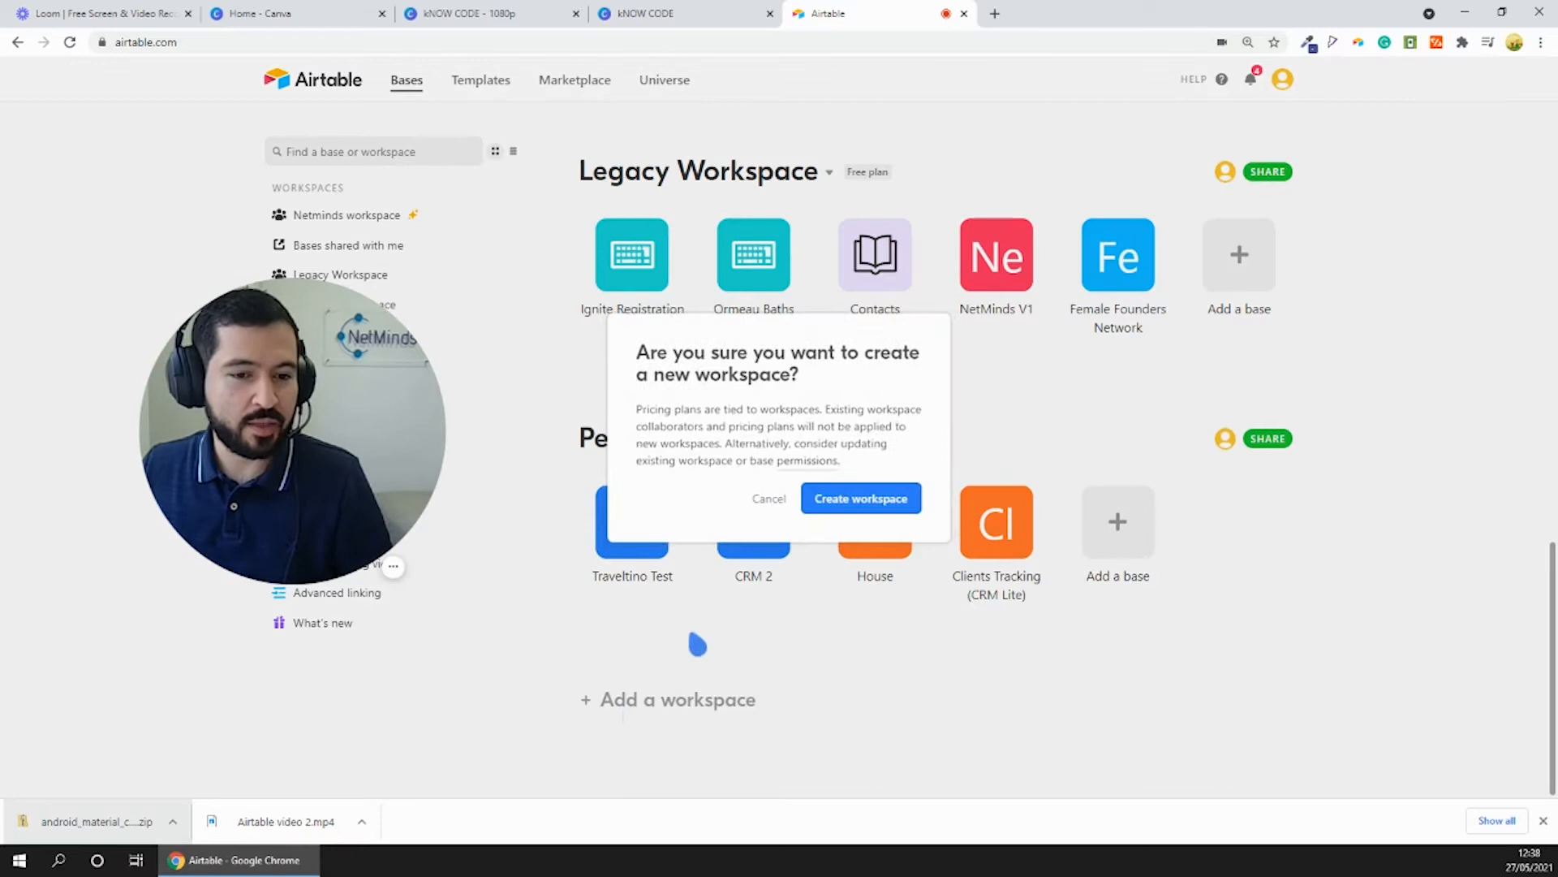
pyautogui.click(861, 498)
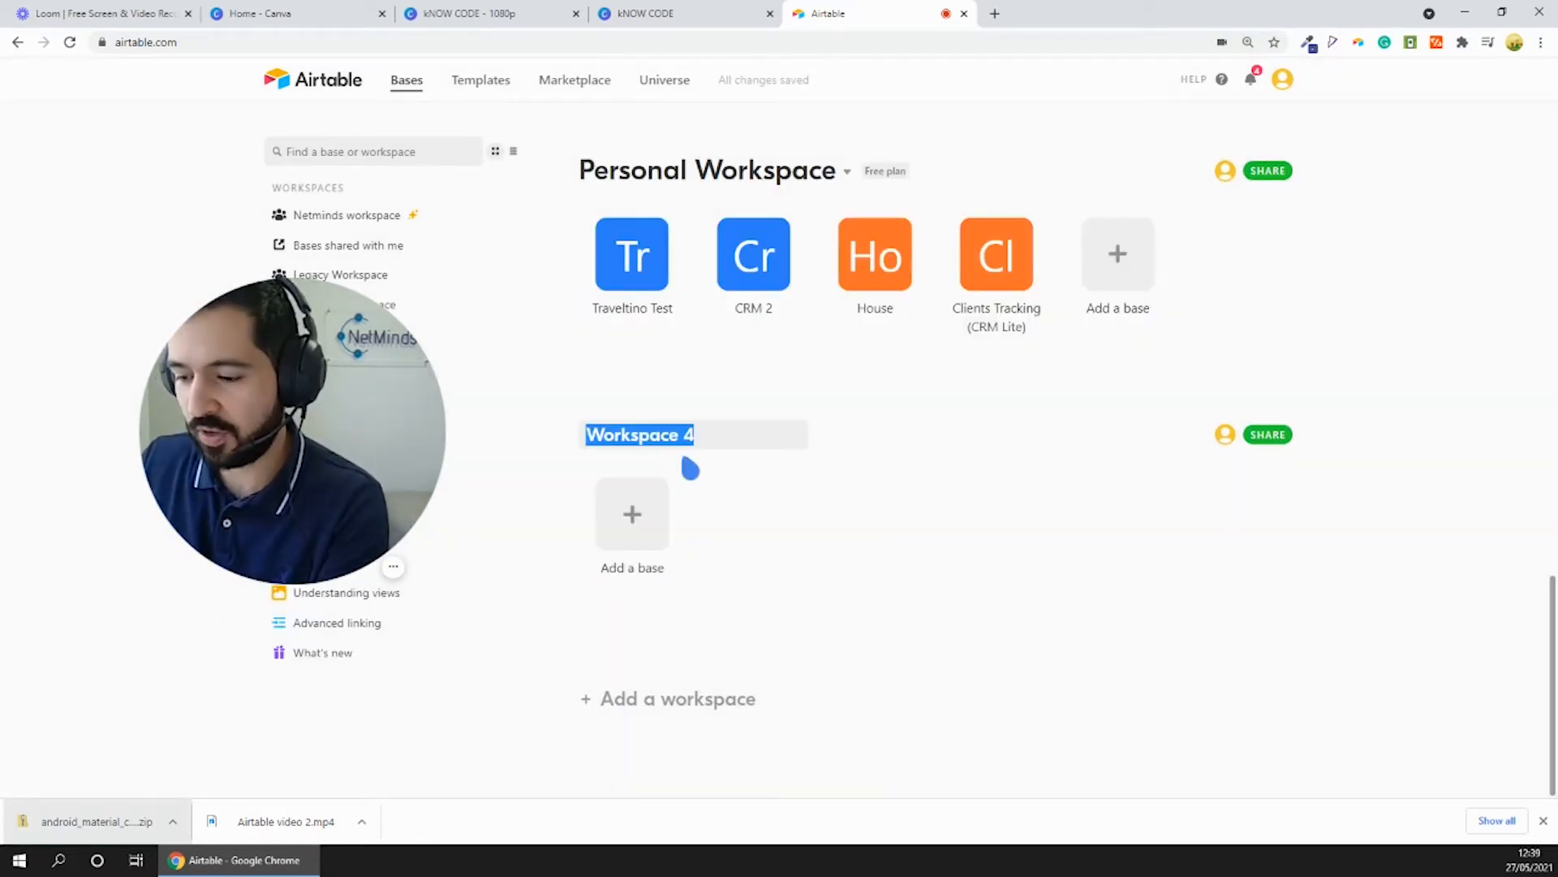
pyautogui.write('Tutorial')
pyautogui.press('Return')
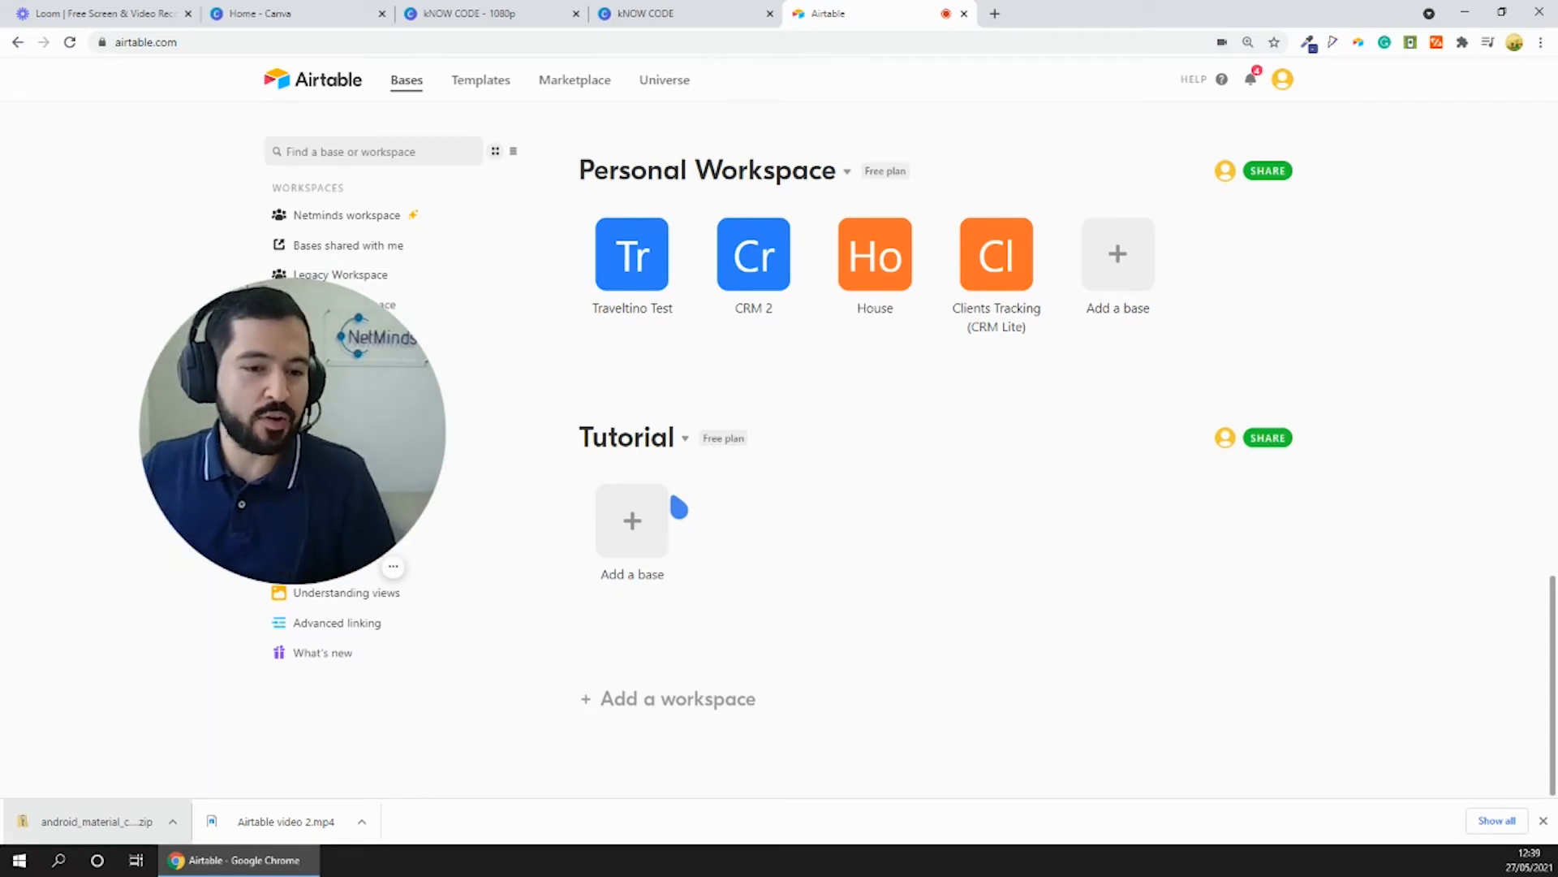
# - Start a new base from scratch in the Tutorial workspace and name it CRM Lite
pyautogui.click(637, 528)
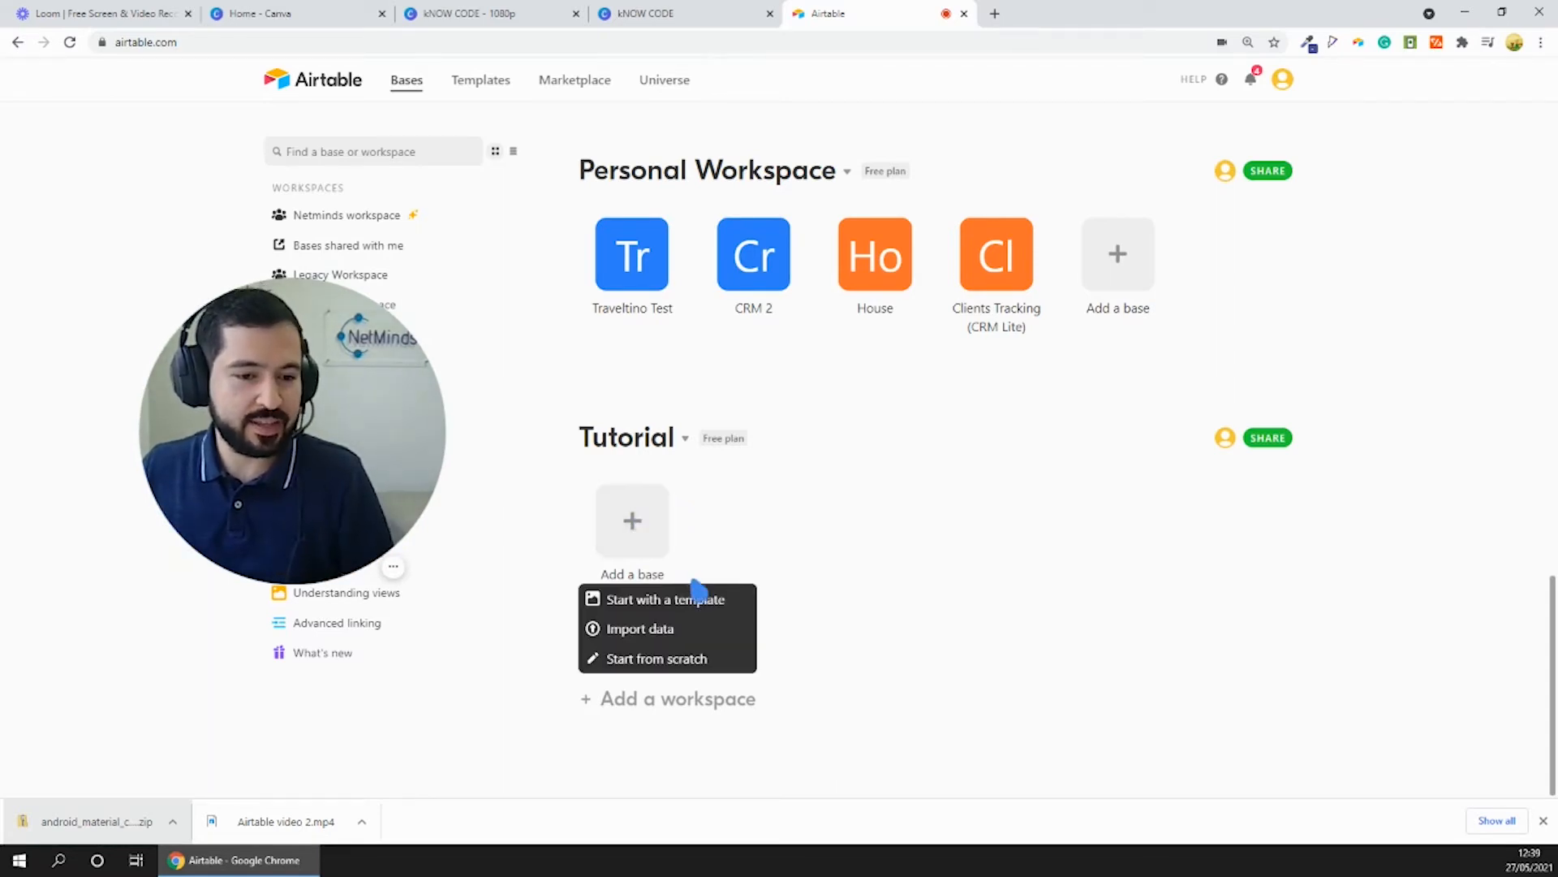
pyautogui.click(660, 659)
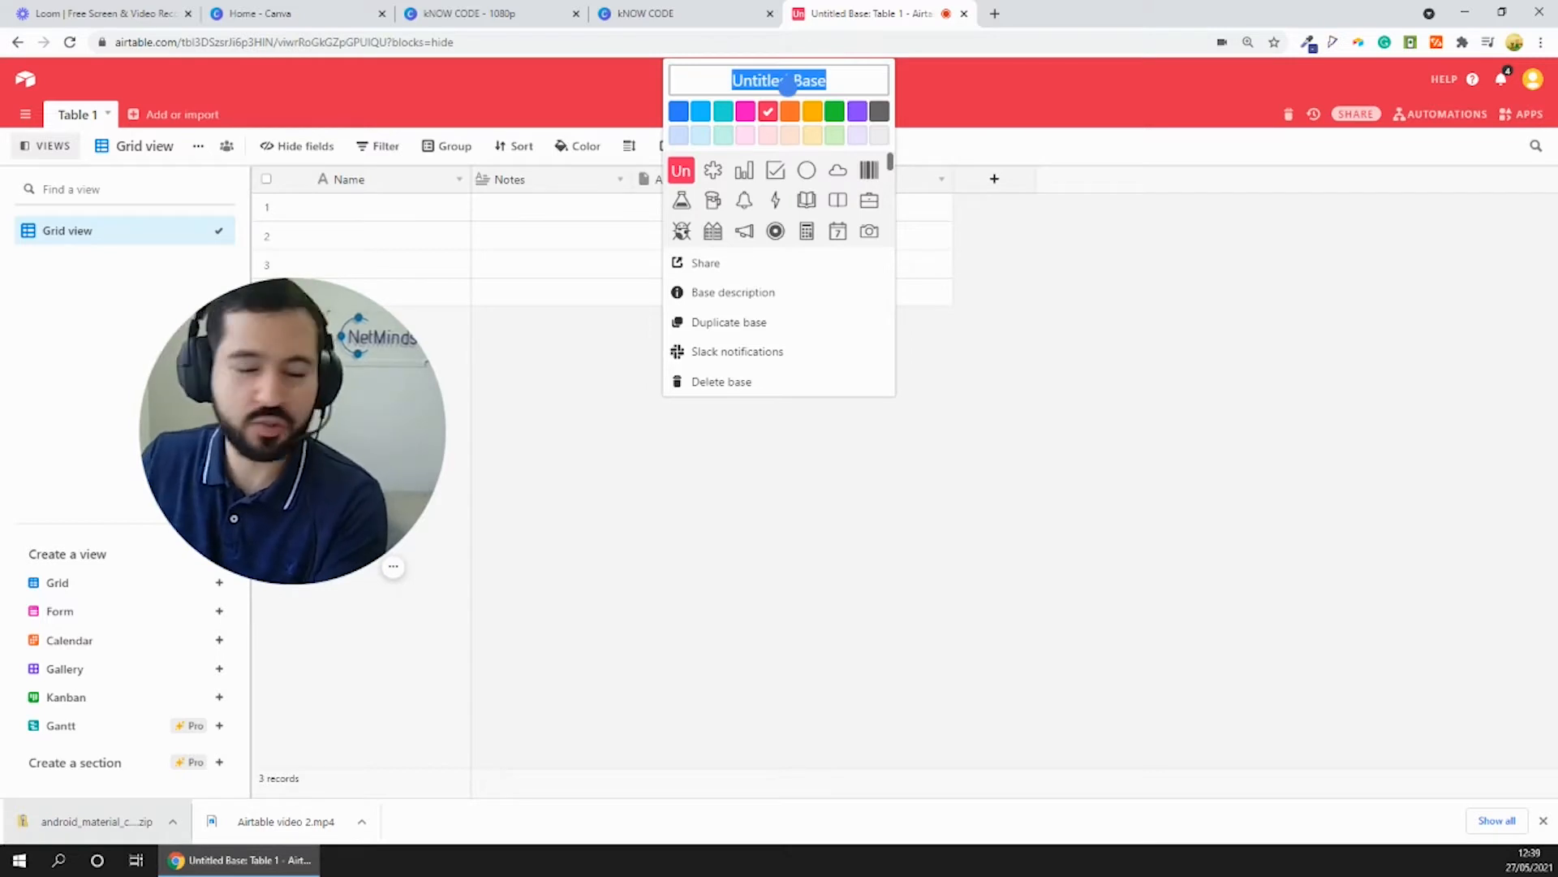
pyautogui.write('CRM Lite')
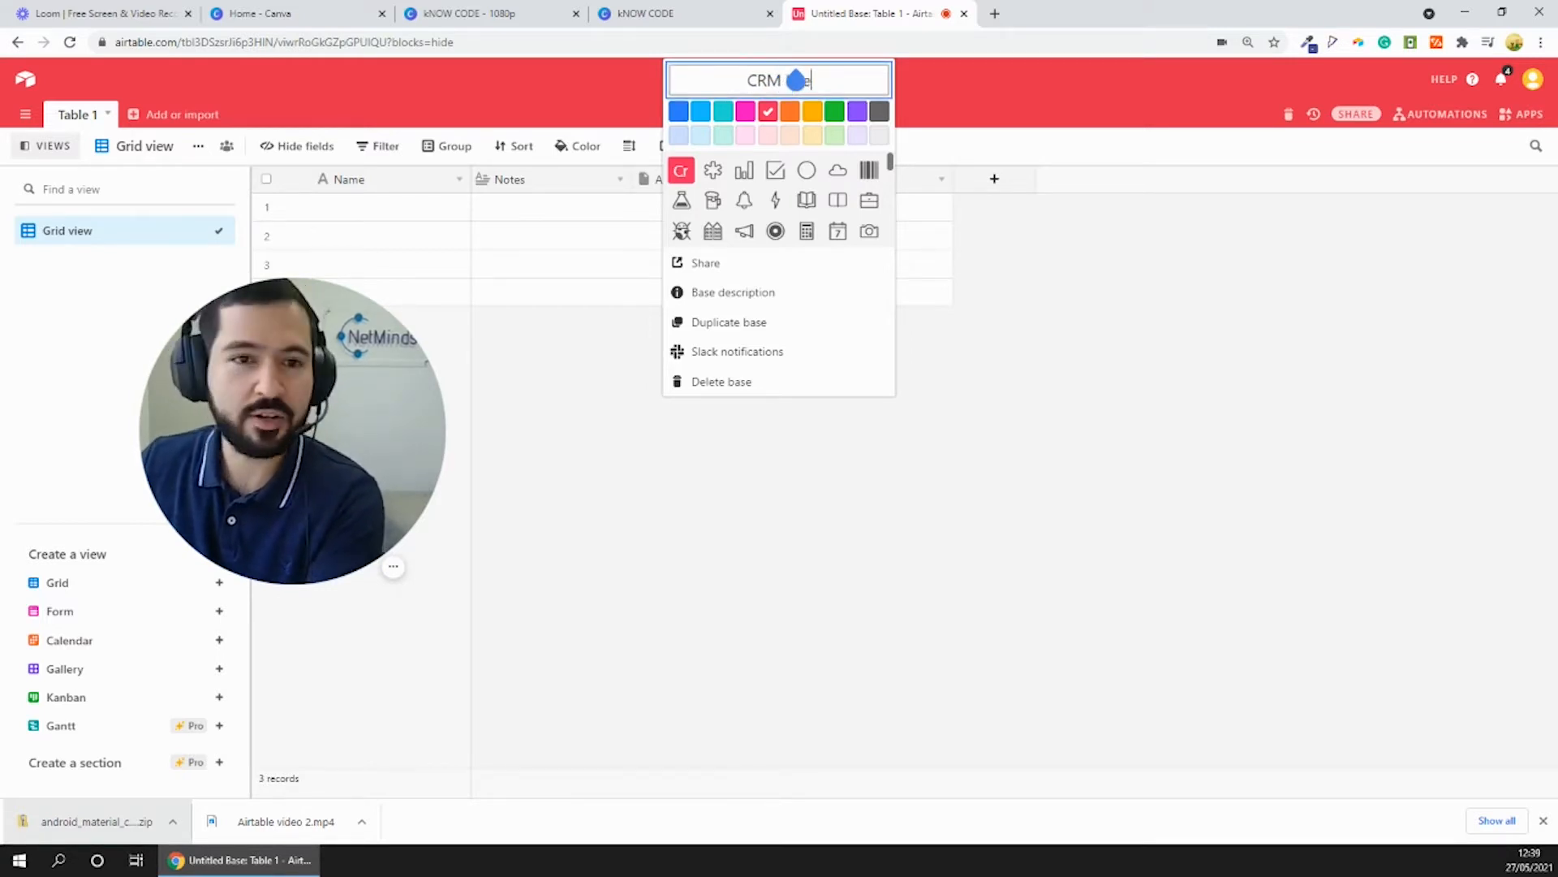
pyautogui.press('Return')
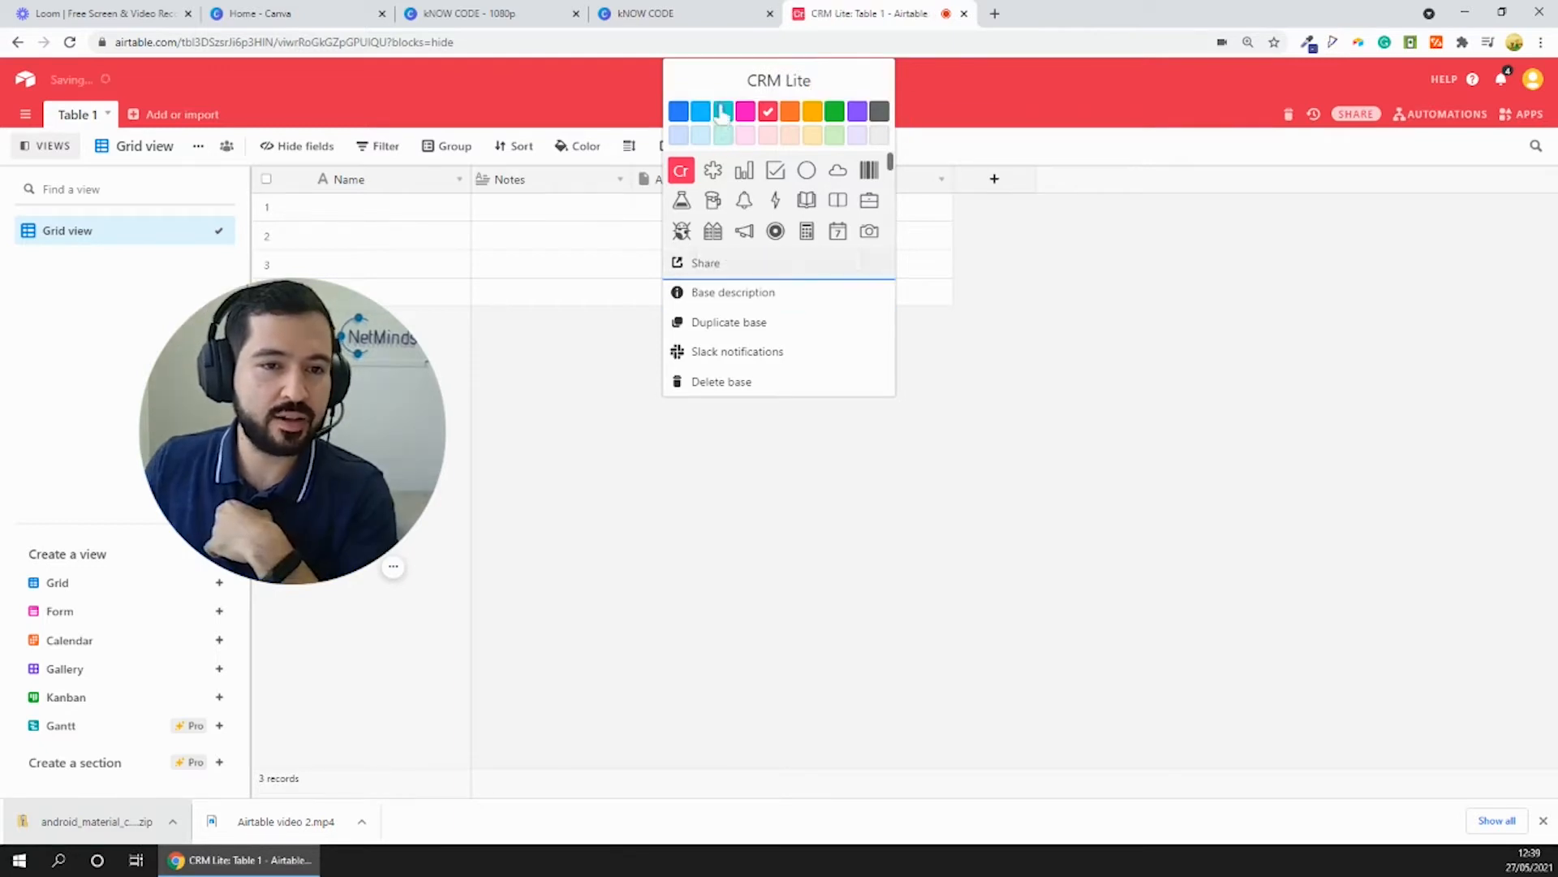
# - Set the CRM Lite base's colour to teal and return to its table grid
pyautogui.click(724, 113)
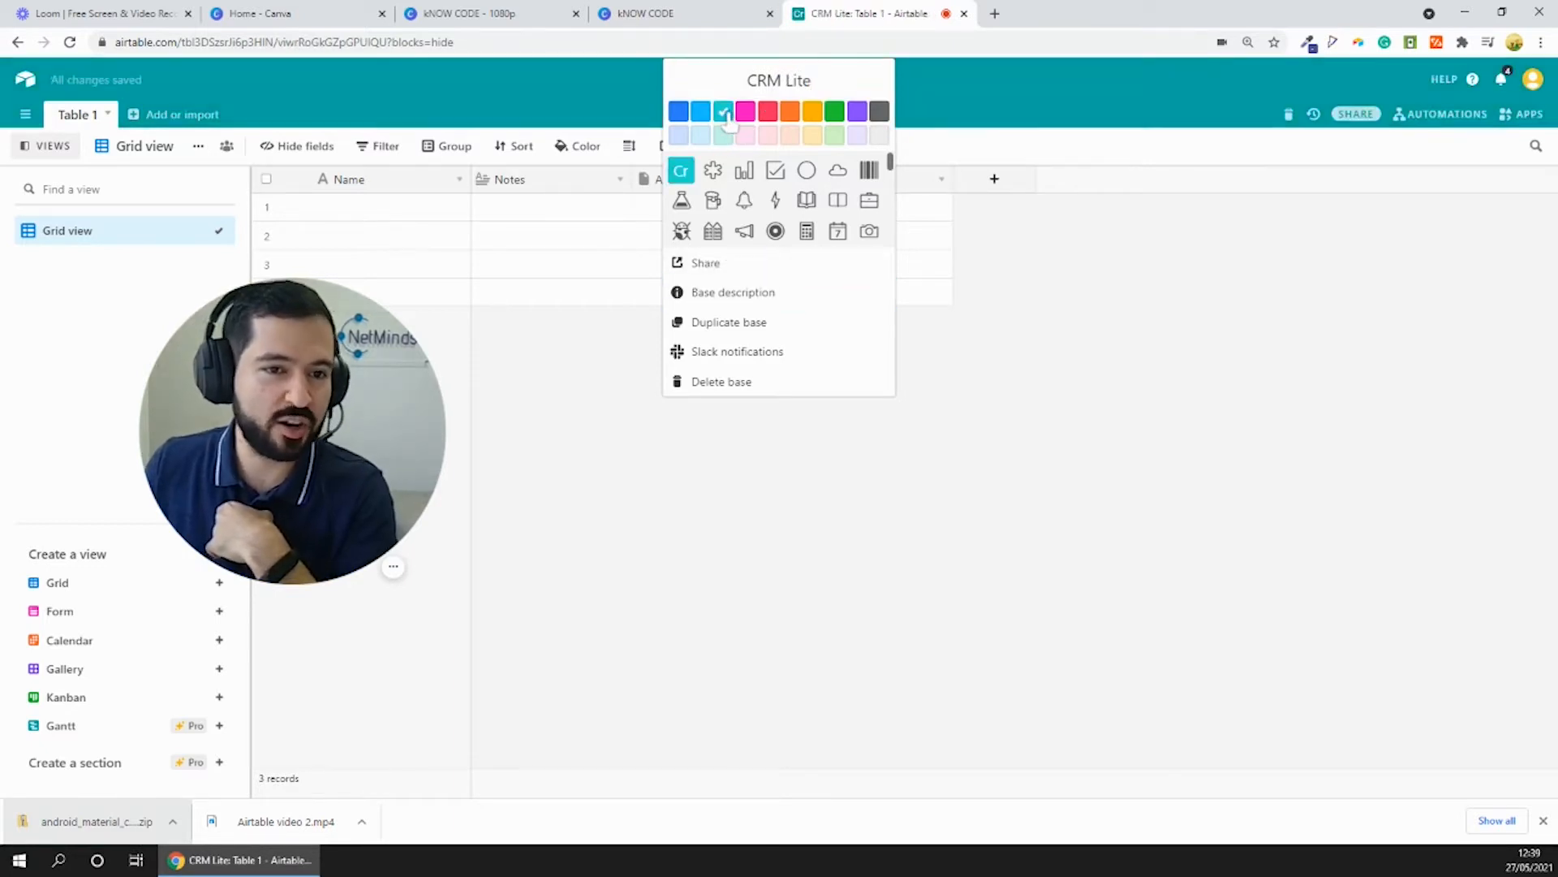
pyautogui.click(574, 237)
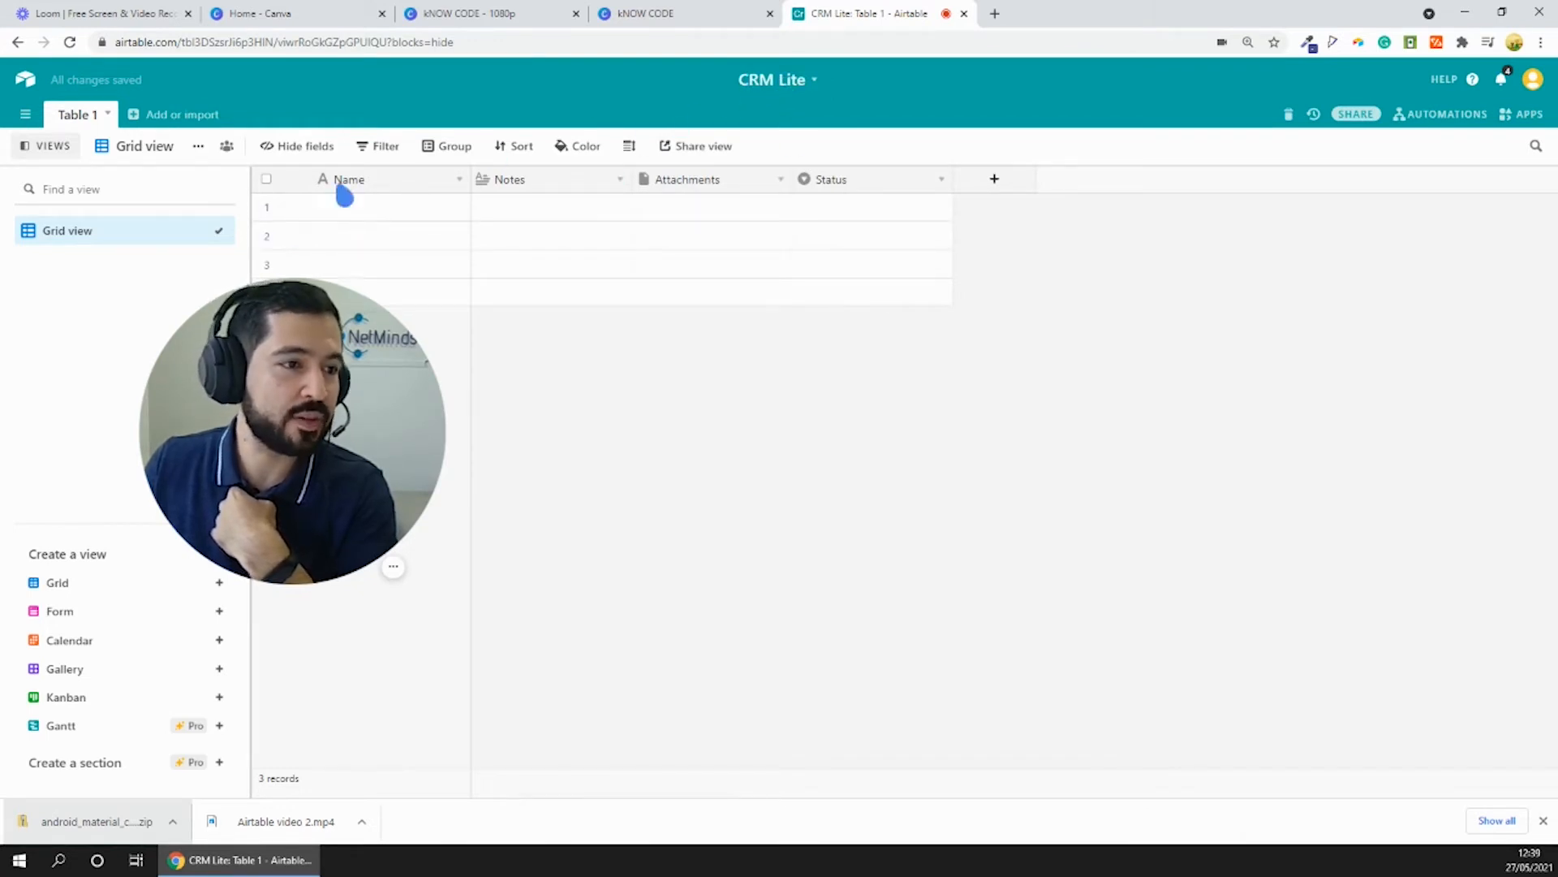
pyautogui.click(406, 216)
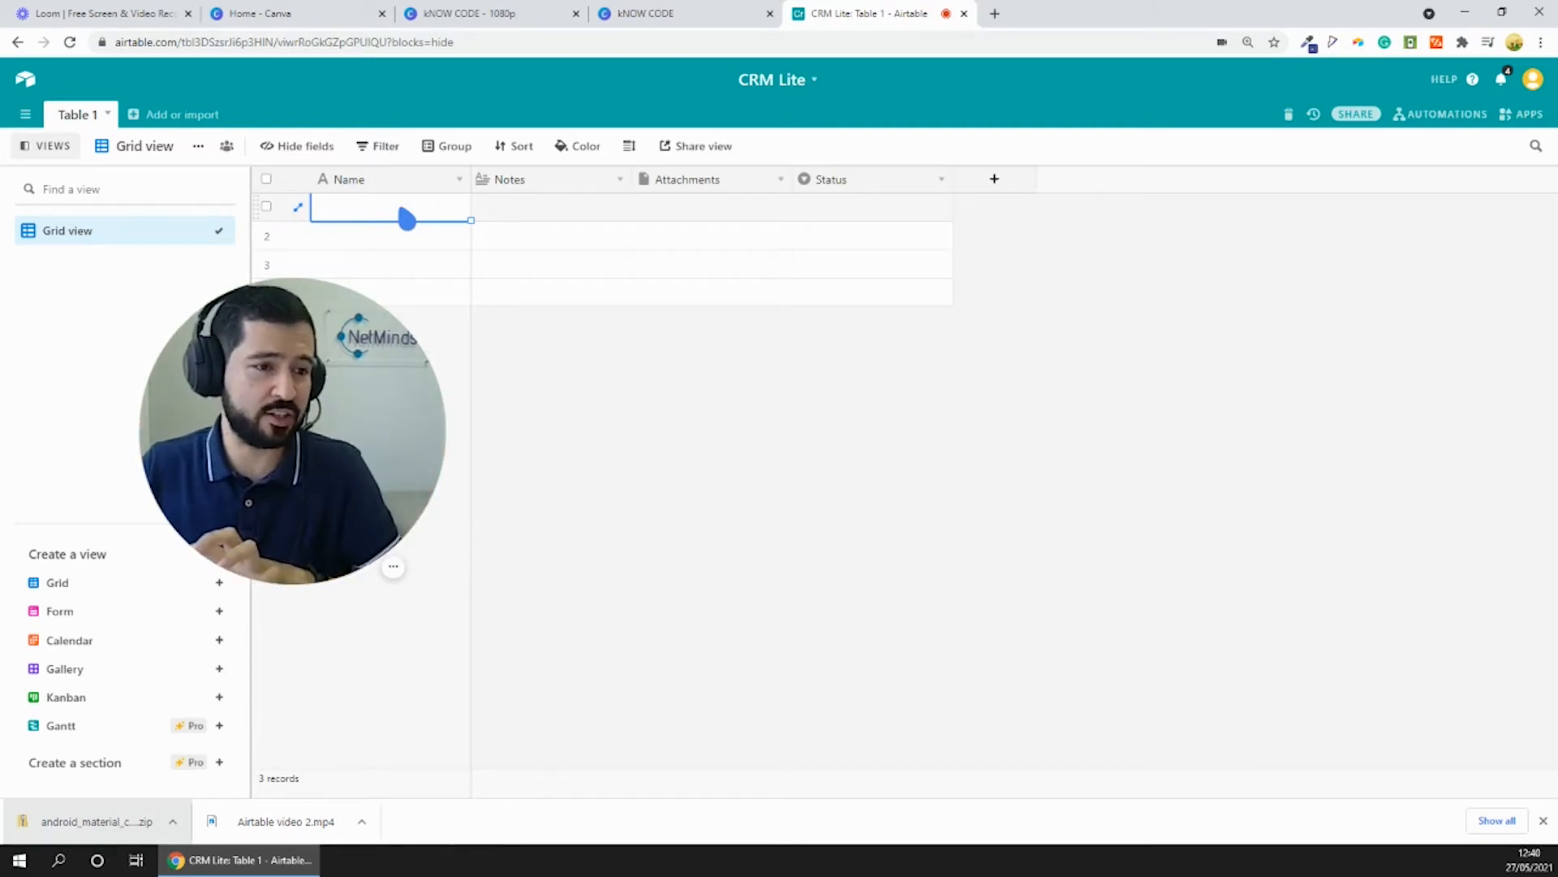
# - Rename the base's first table as Users
pyautogui.doubleClick(88, 119)
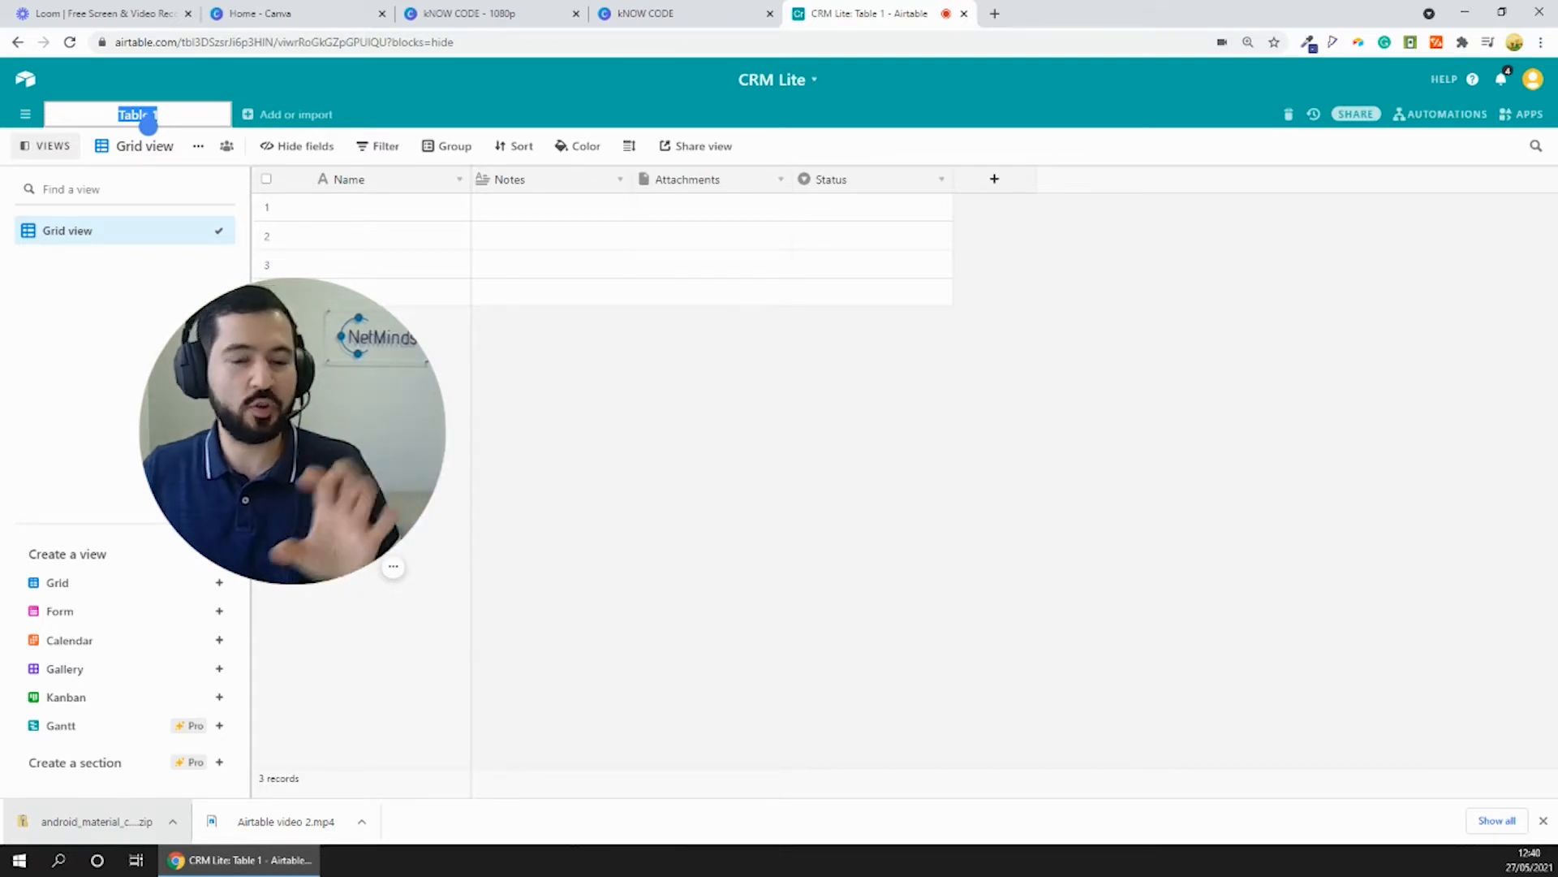
pyautogui.write('Users')
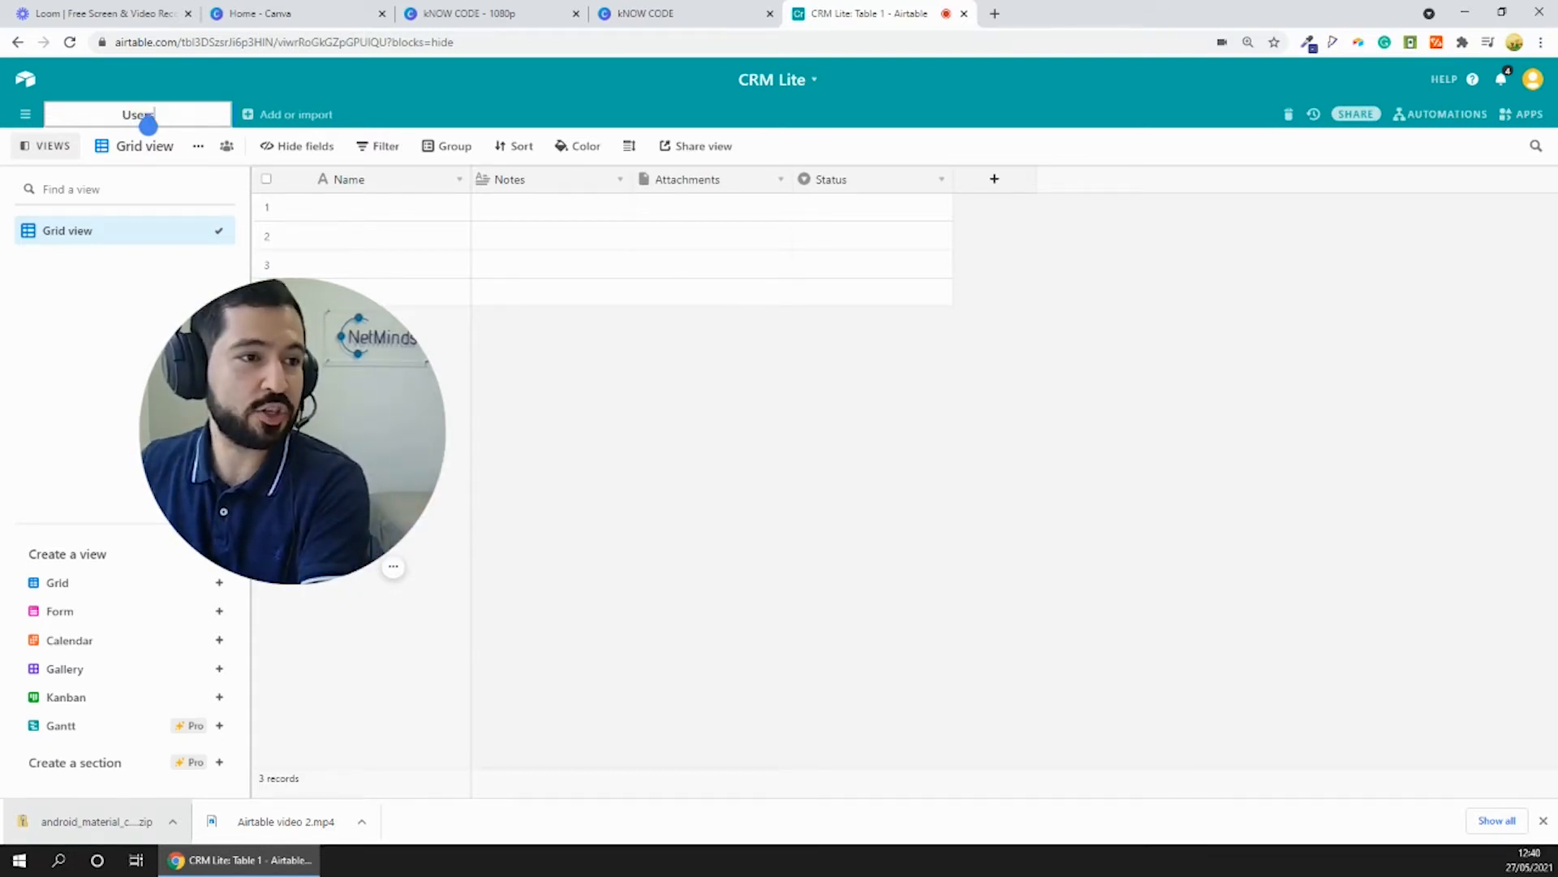
pyautogui.press('Return')
# - Add an empty second table to the base and name it Clients
pyautogui.click(141, 116)
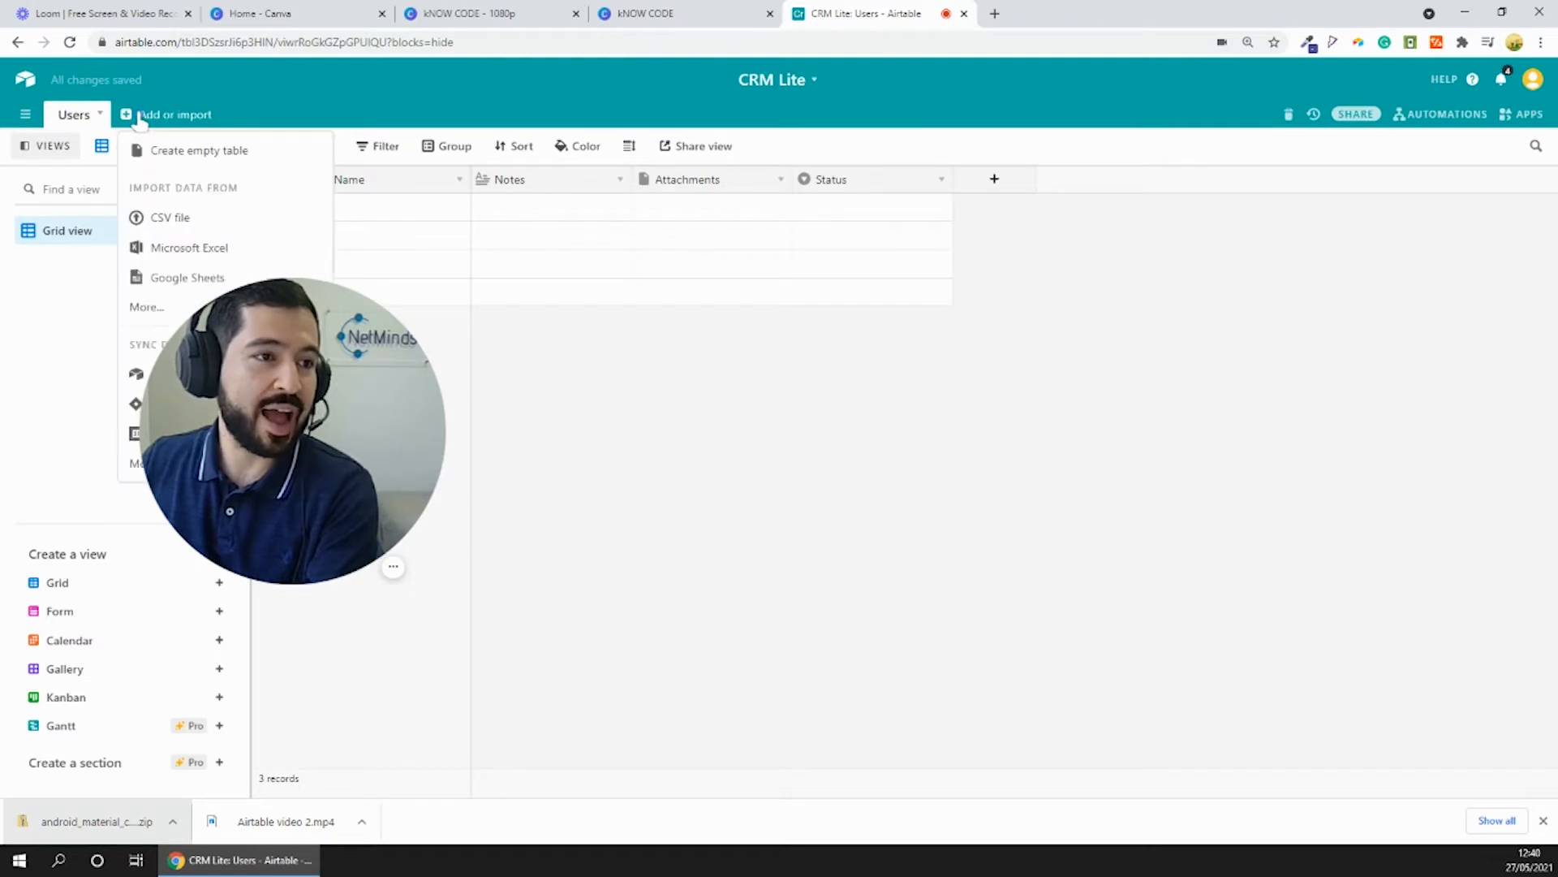
pyautogui.click(197, 152)
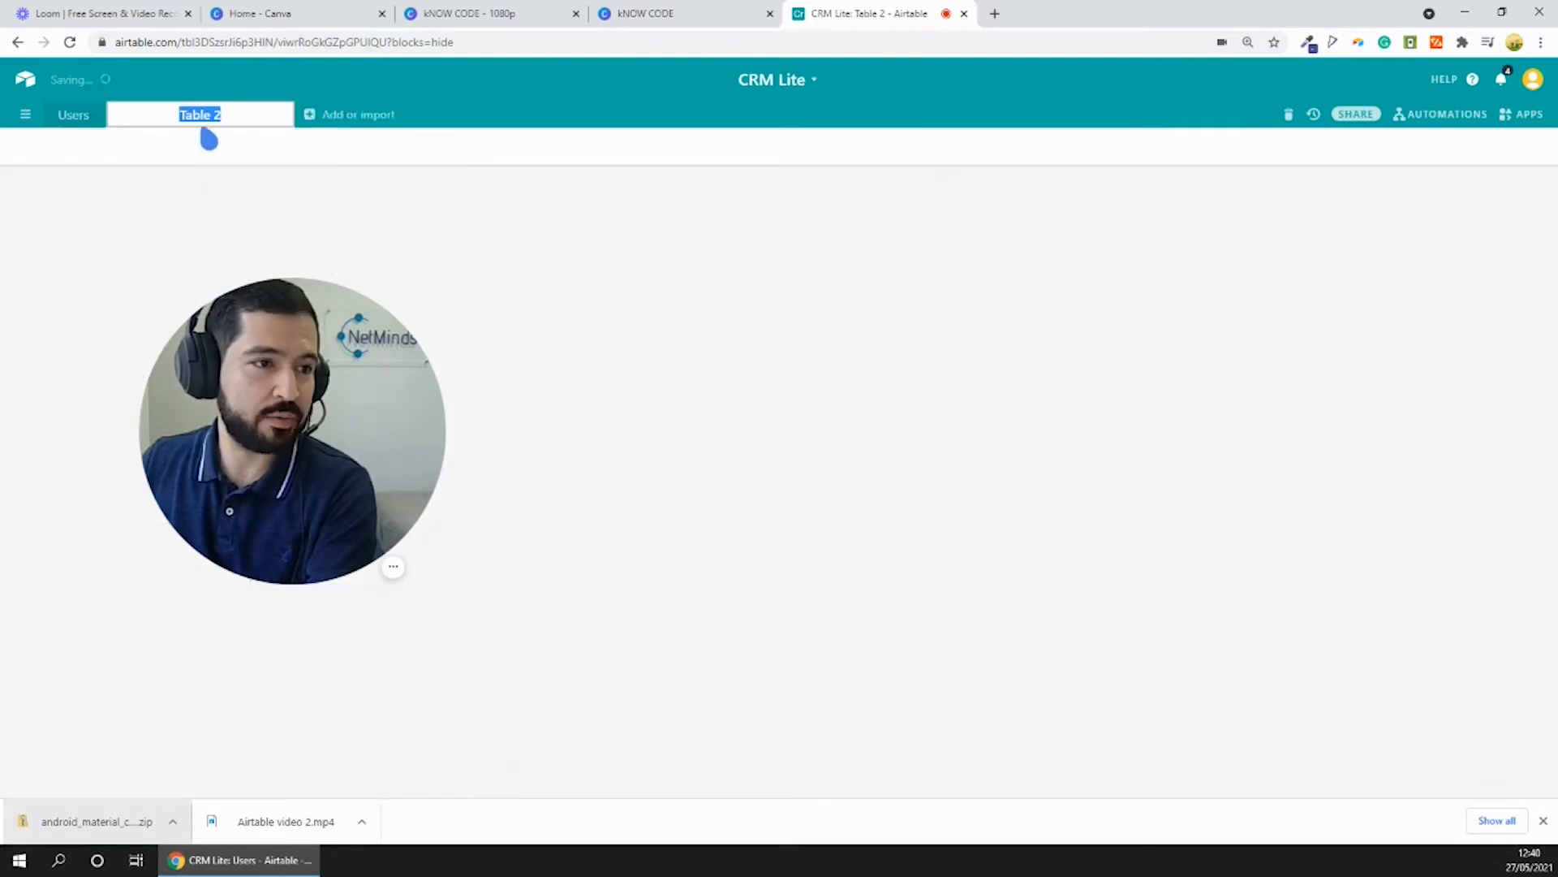
pyautogui.write('Clients')
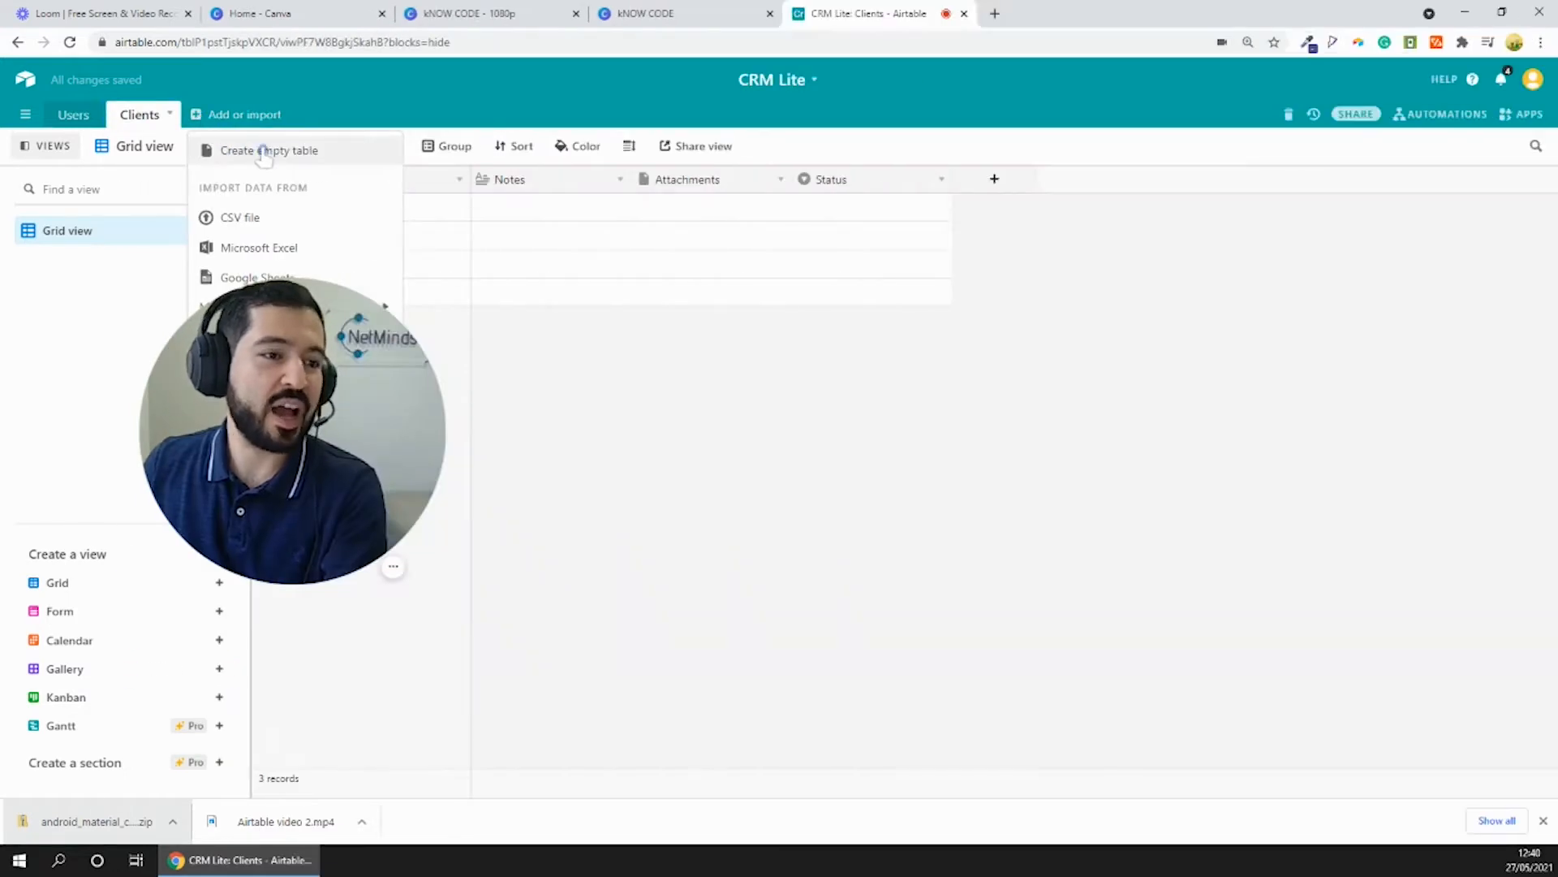
# - Add an empty third table to the base and name it Interactions
pyautogui.click(264, 152)
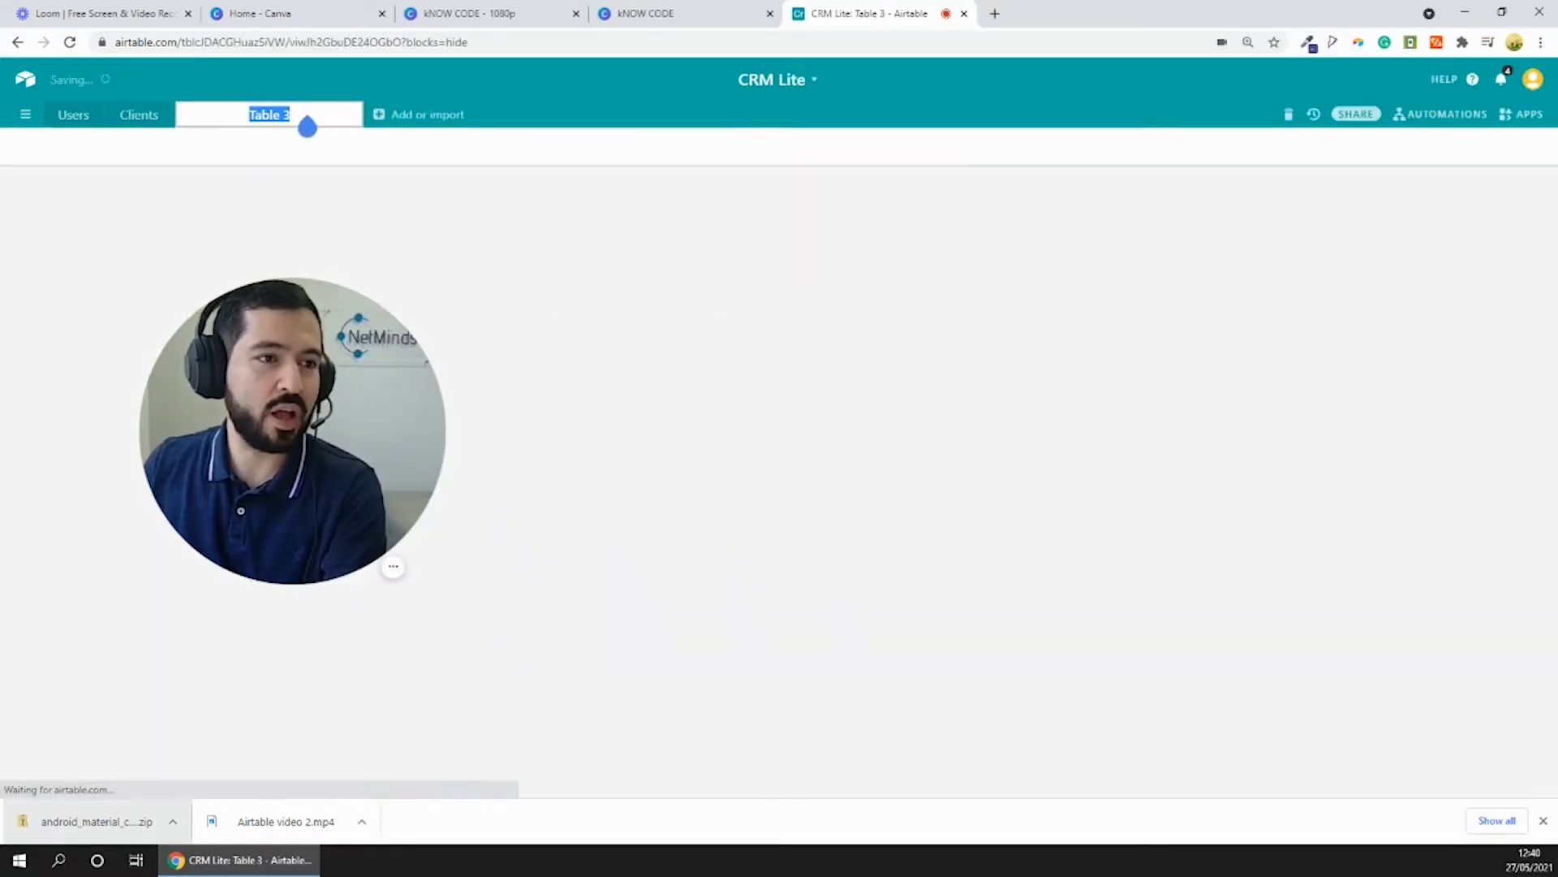
pyautogui.press('BackSpace')
pyautogui.write('Interactions')
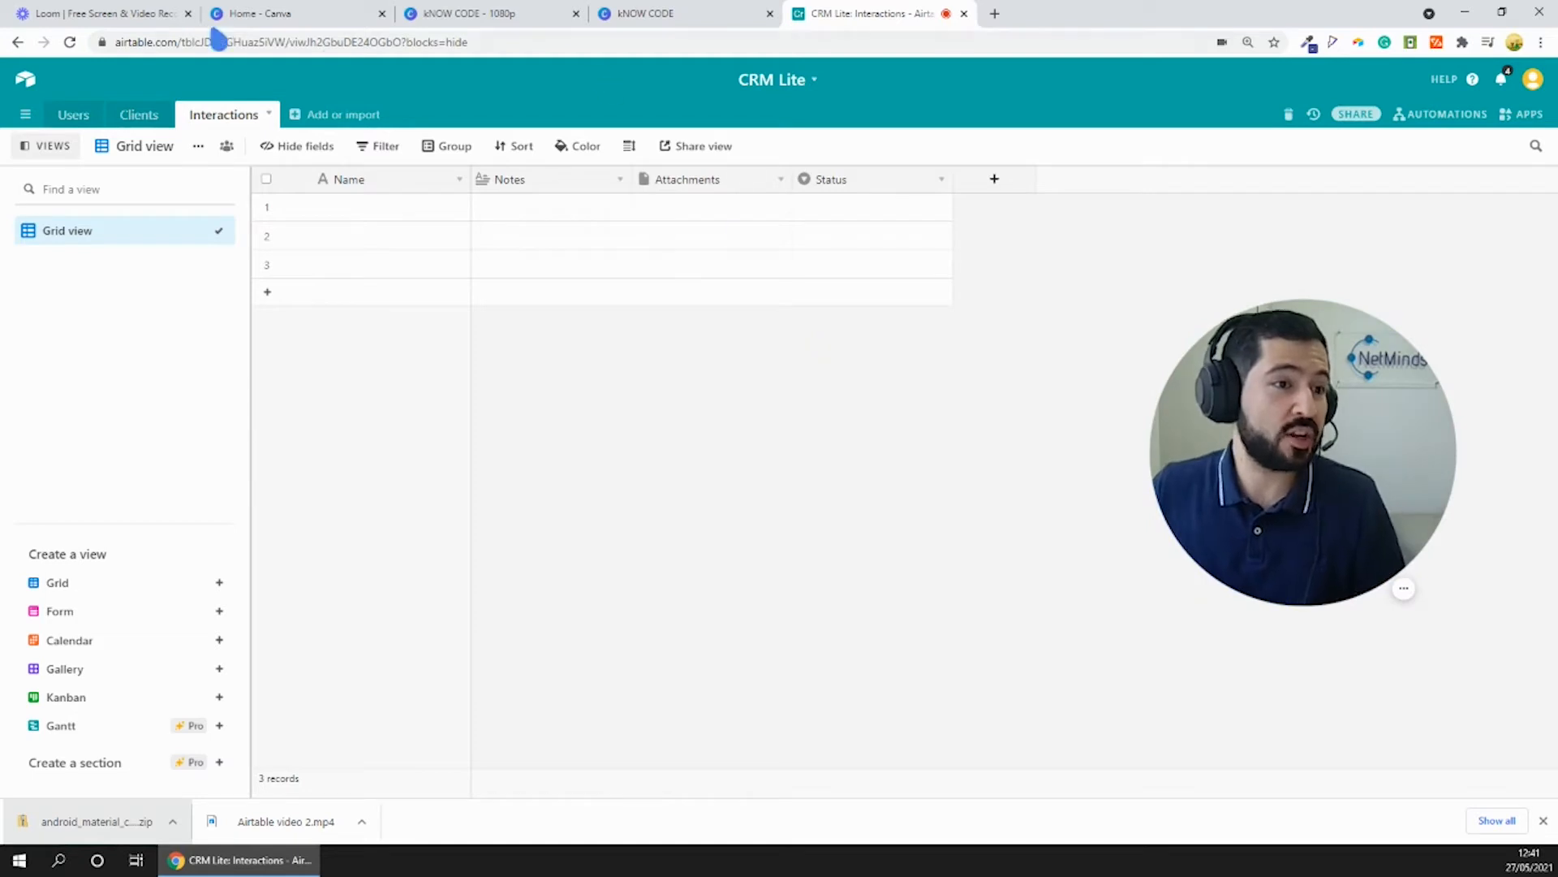
# - Delete all three blank default records from the Users table
pyautogui.click(73, 114)
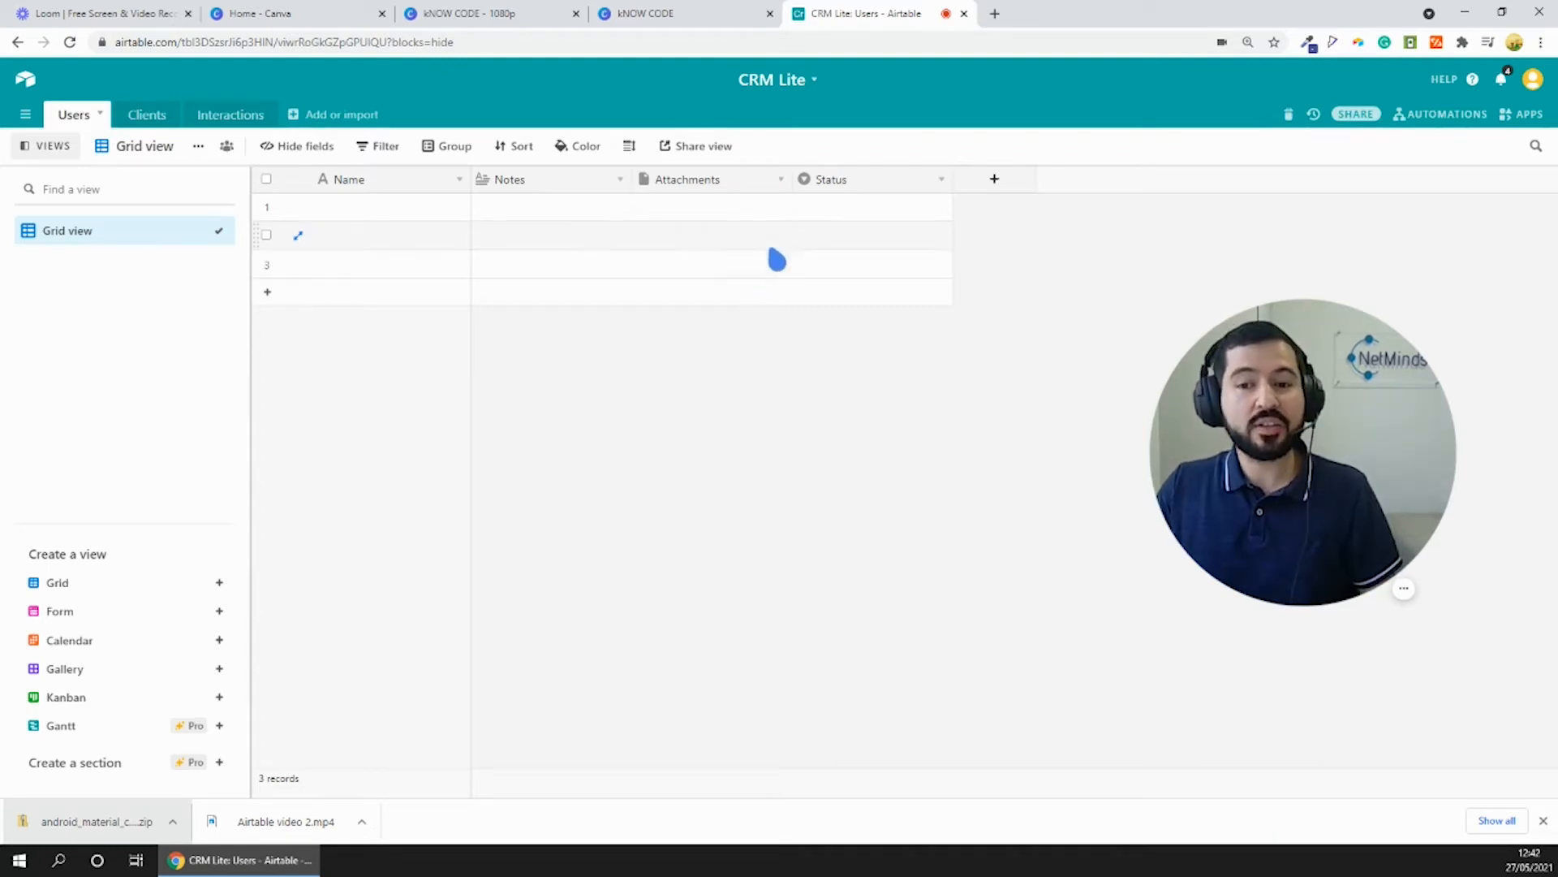
pyautogui.click(726, 215)
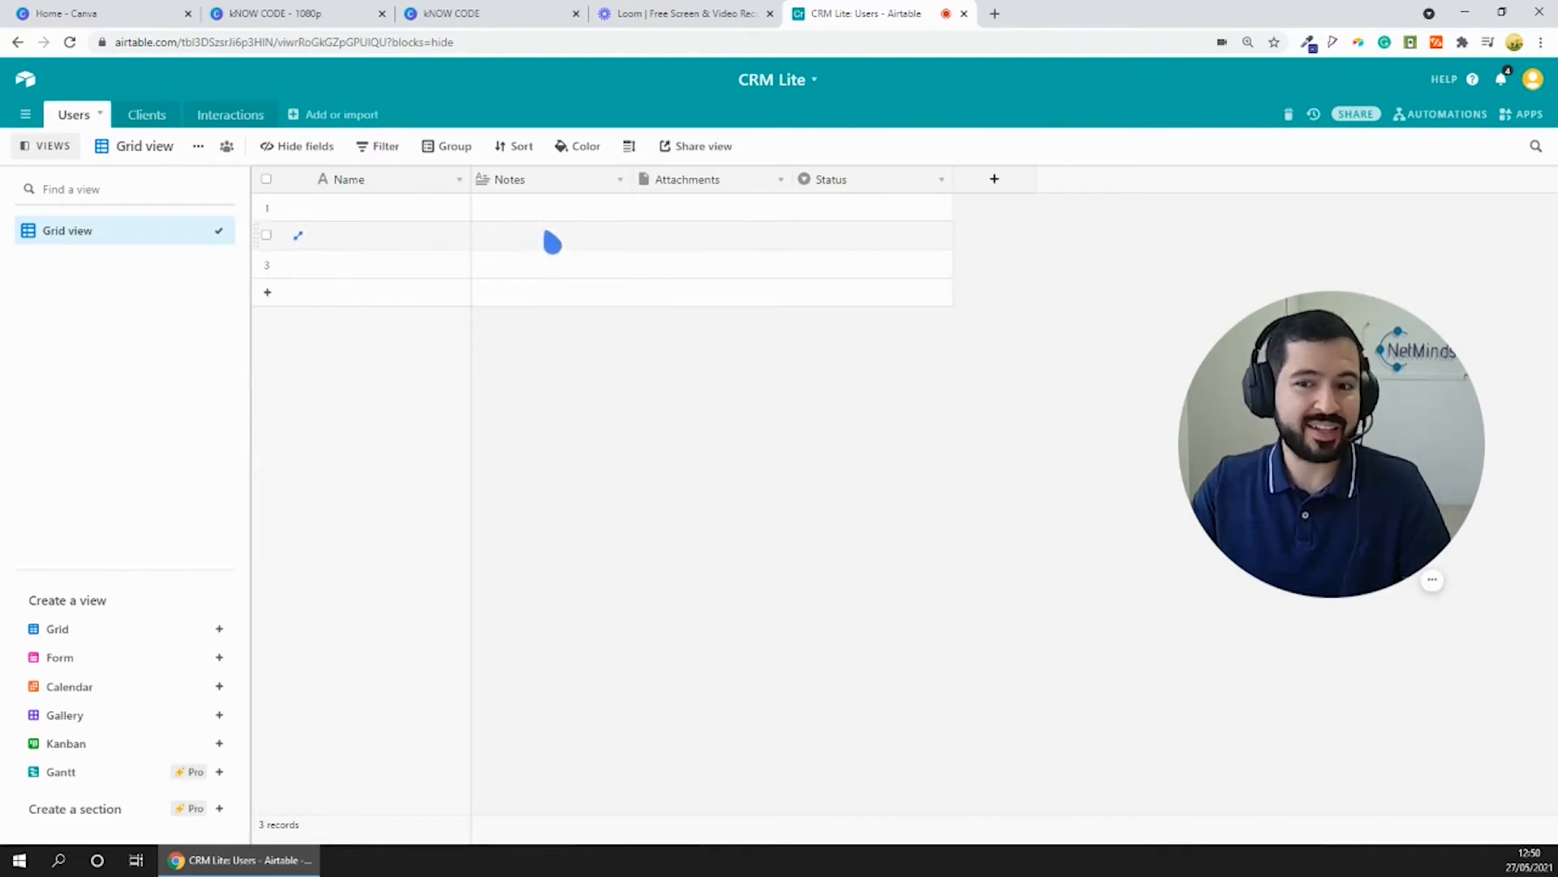
pyautogui.click(267, 207)
pyautogui.click(273, 243)
pyautogui.click(268, 265)
pyautogui.rightClick(338, 248)
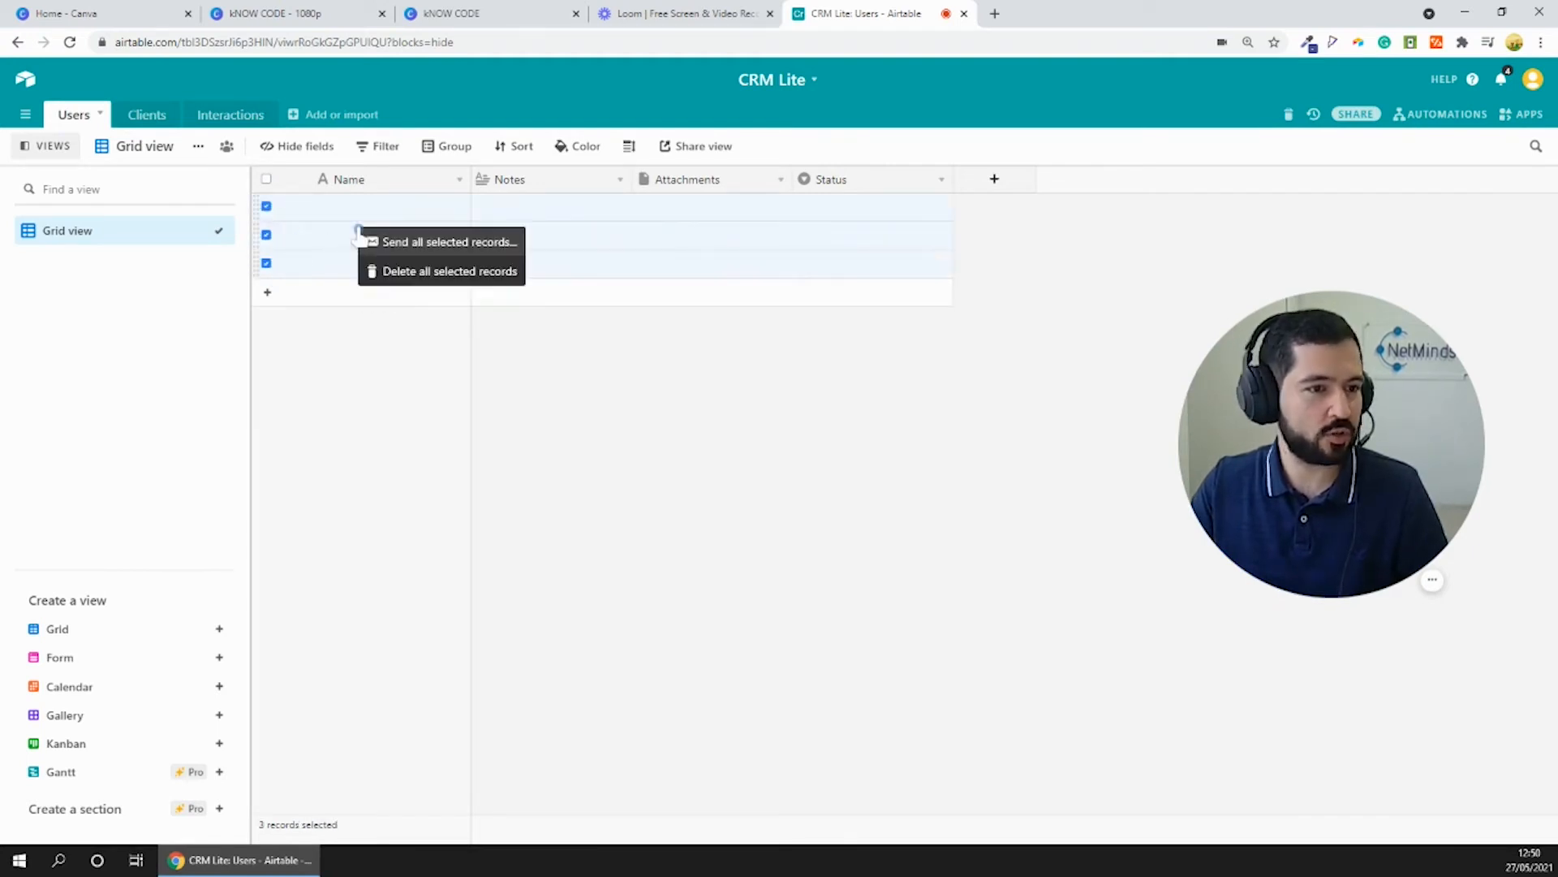
pyautogui.click(418, 270)
# - Delete the Notes, Attachments and Status fields from the Users table
pyautogui.rightClick(568, 185)
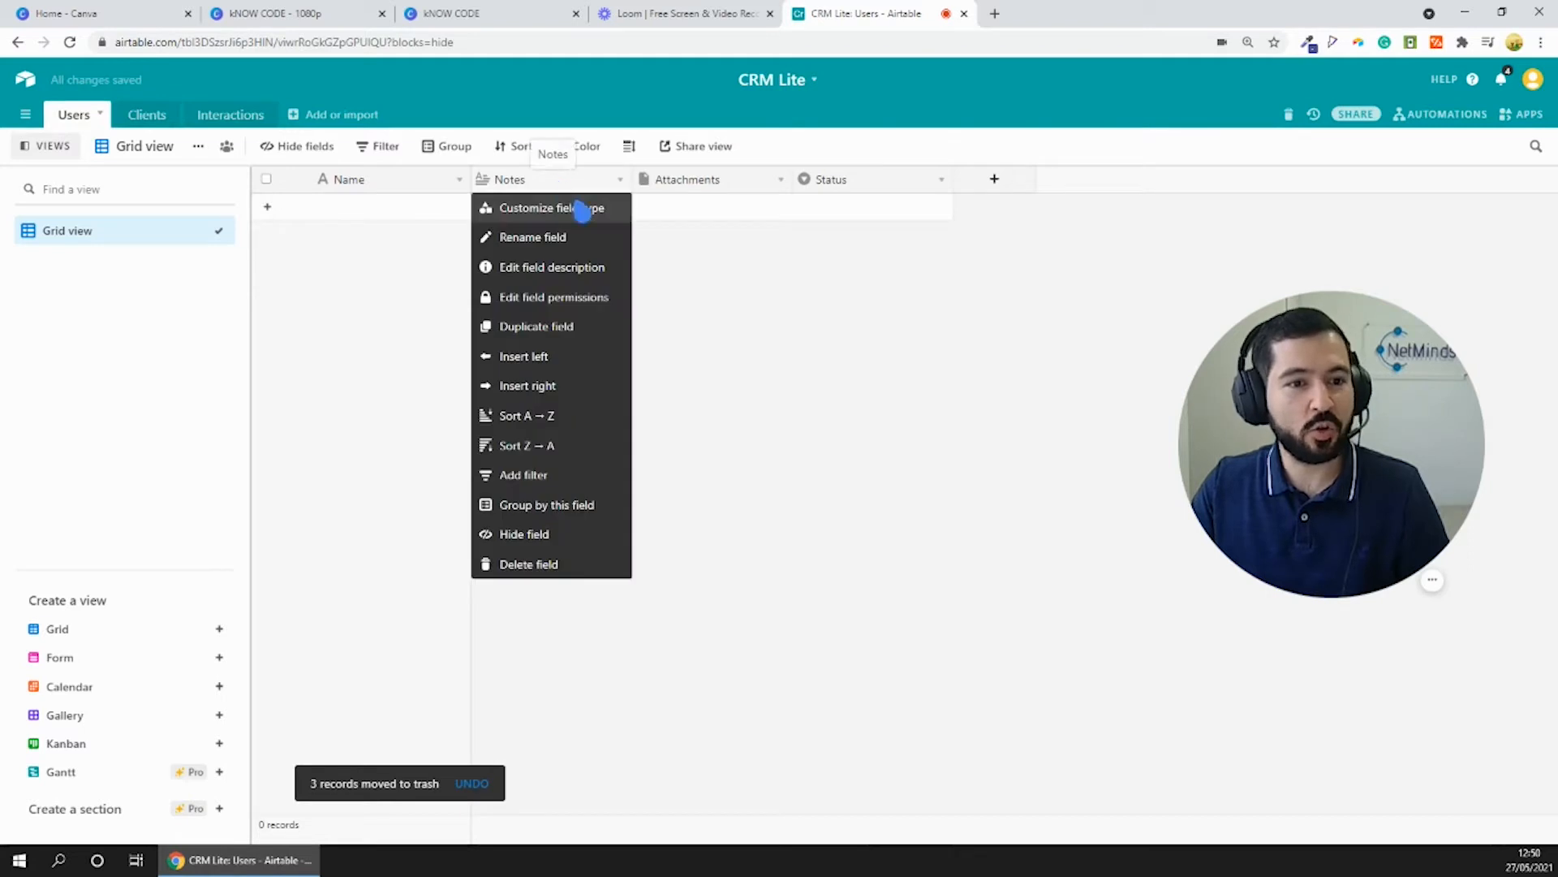
pyautogui.click(566, 567)
pyautogui.rightClick(601, 189)
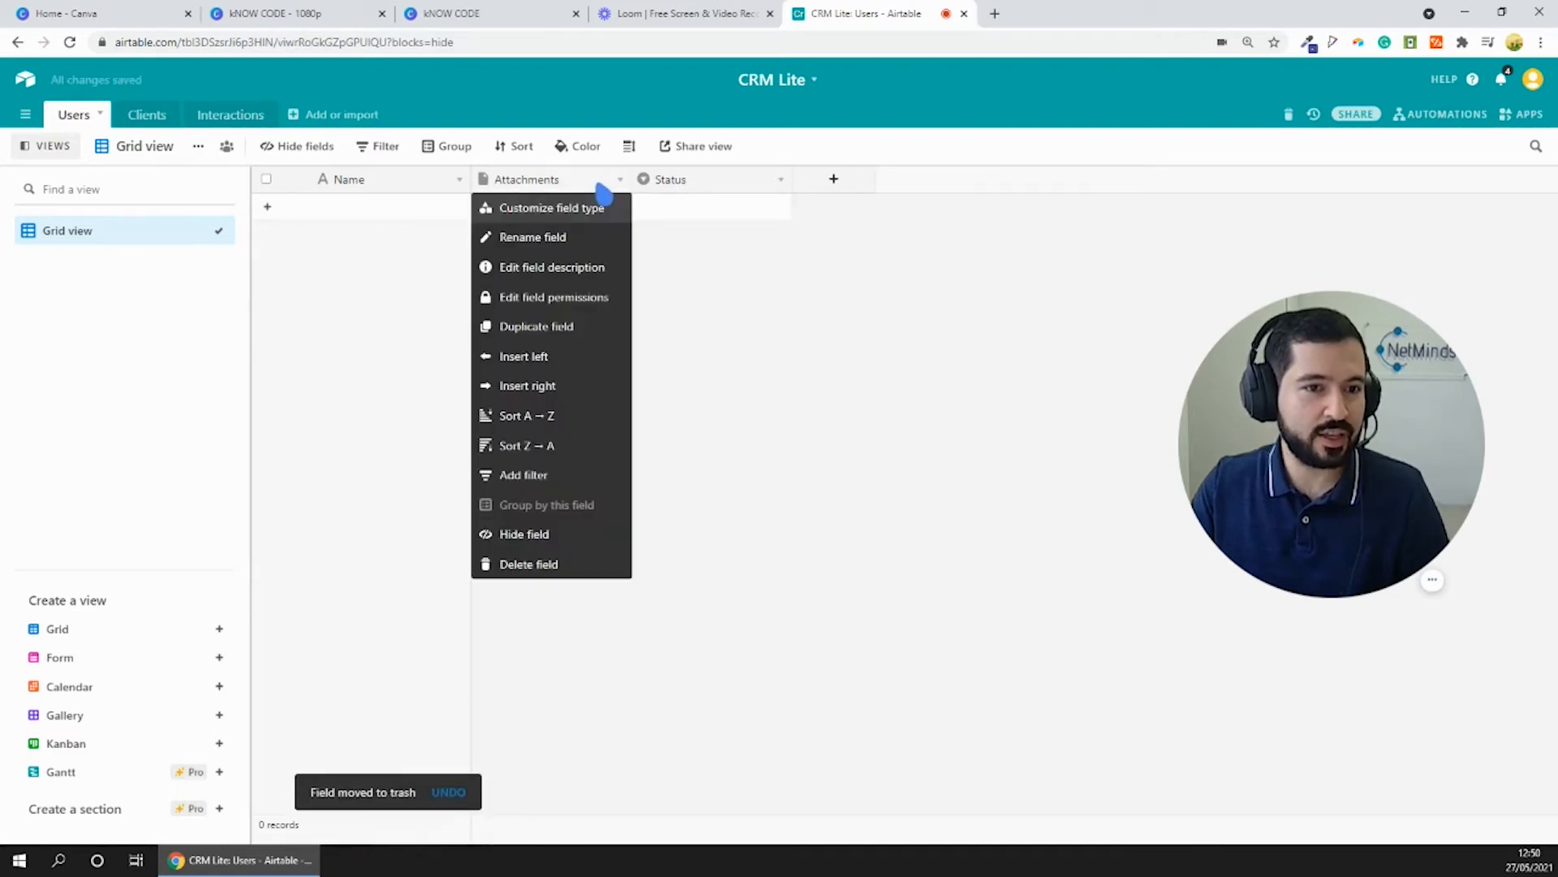
pyautogui.click(547, 566)
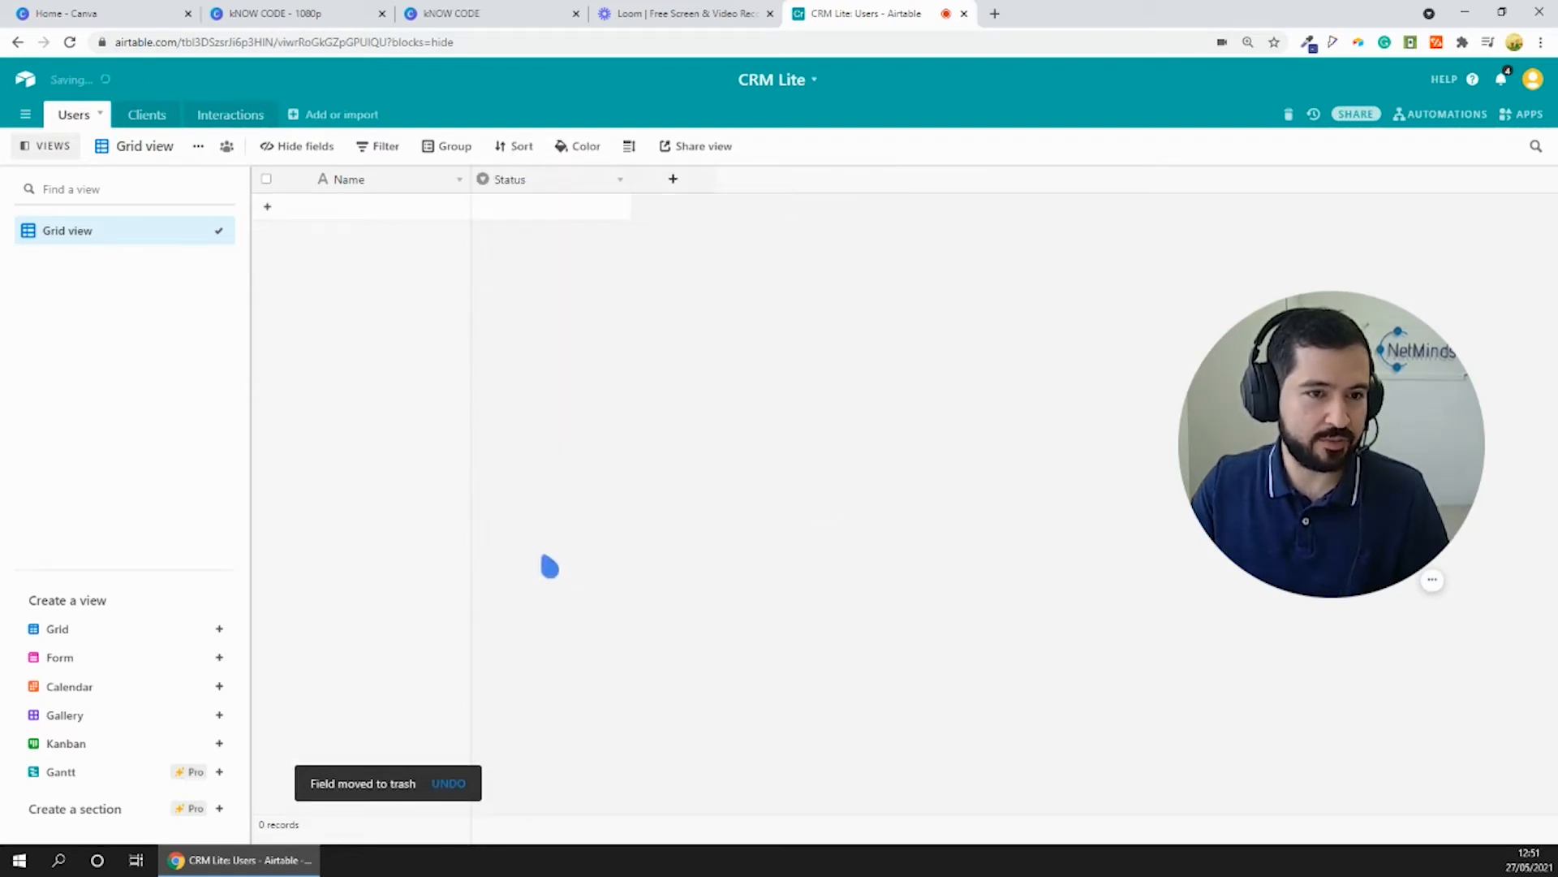
pyautogui.rightClick(557, 191)
pyautogui.click(560, 567)
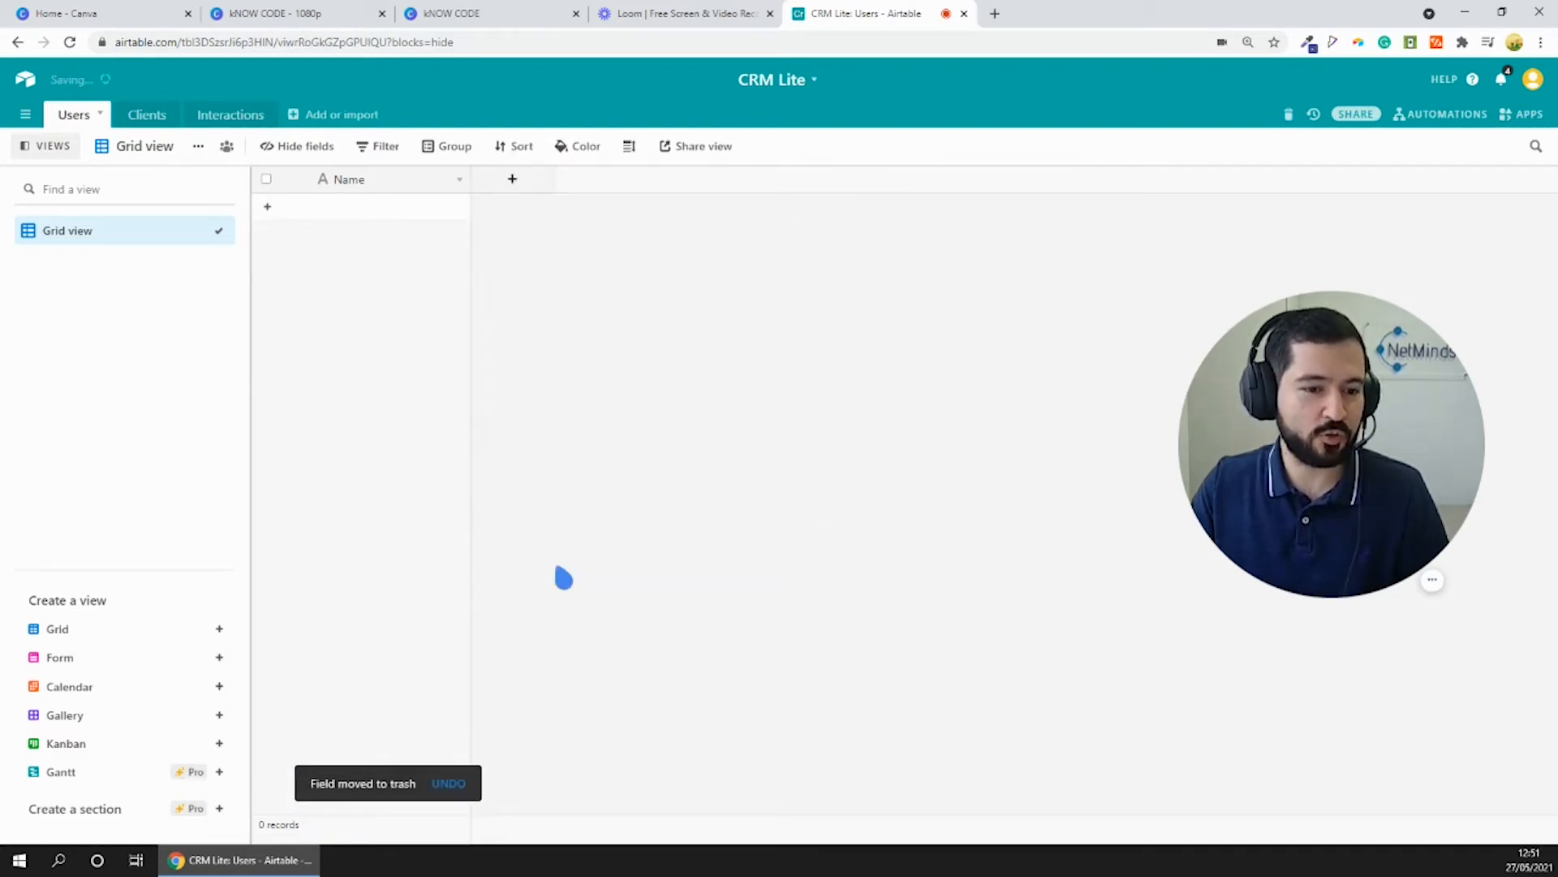
# - Delete all blank default records from the Clients table
pyautogui.click(155, 115)
pyautogui.rightClick(339, 226)
pyautogui.moveTo(266, 205); pyautogui.dragTo(266, 264)
pyautogui.click(405, 273)
# - Delete the Notes, Attachments and Status fields from the Clients table
pyautogui.rightClick(558, 182)
pyautogui.click(563, 564)
pyautogui.click(562, 564)
pyautogui.rightClick(558, 181)
pyautogui.click(560, 565)
# - Delete all blank default records from the Interactions table
pyautogui.click(220, 114)
pyautogui.click(267, 206)
pyautogui.rightClick(349, 234)
pyautogui.click(414, 279)
# - Delete the Notes, Attachments and Status fields from the Interactions table
pyautogui.rightClick(568, 182)
pyautogui.click(561, 564)
pyautogui.rightClick(562, 182)
pyautogui.click(560, 564)
pyautogui.rightClick(560, 182)
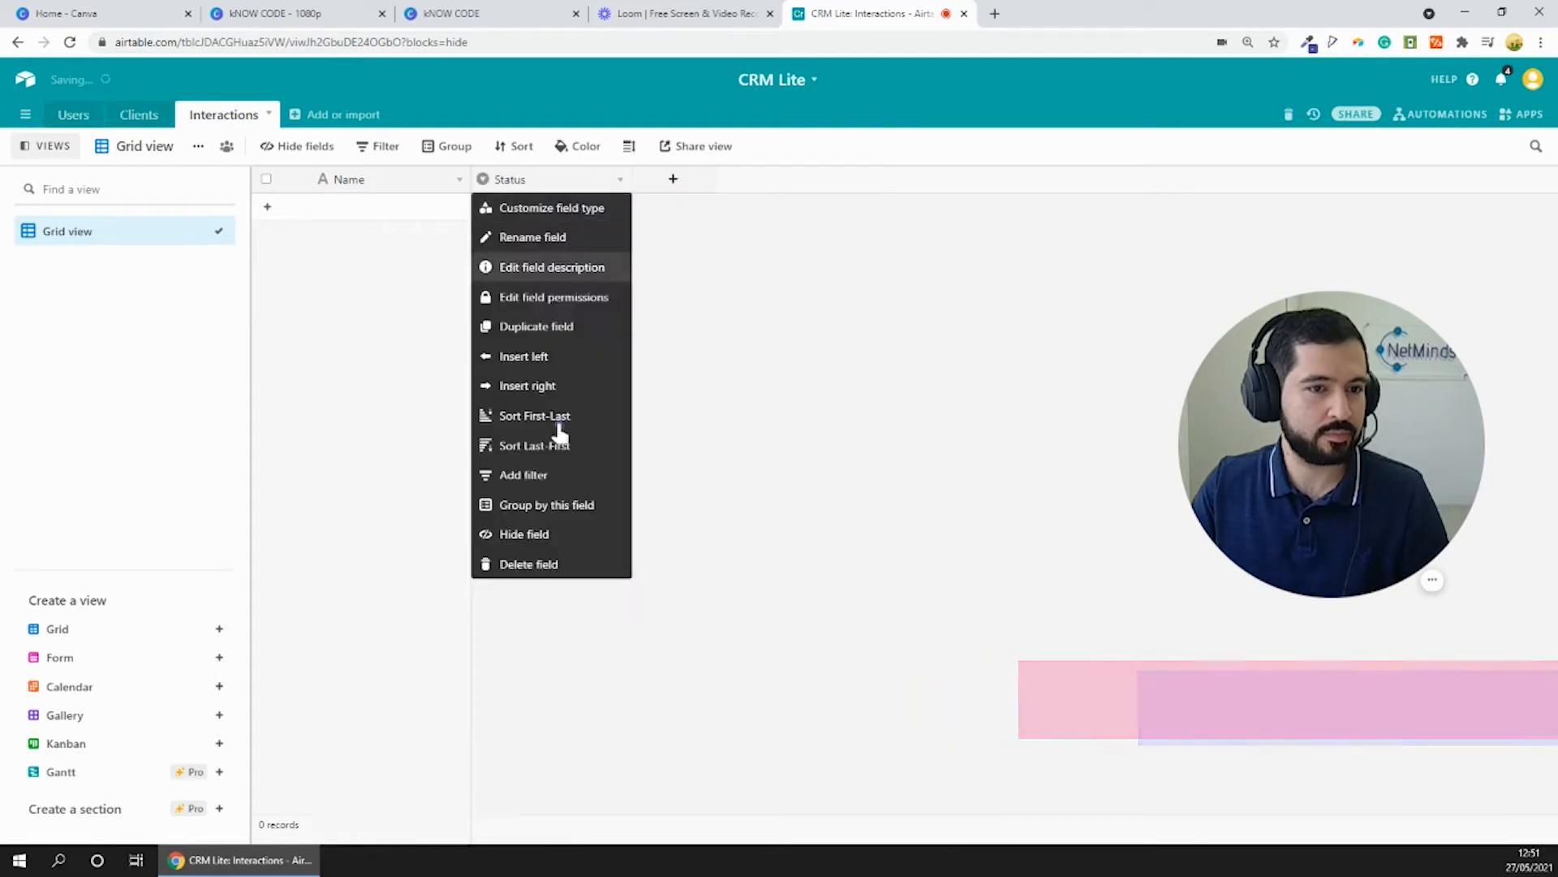
pyautogui.click(529, 564)
# - Rename the Clients table's primary field as Email and change its field type to Email
pyautogui.click(138, 115)
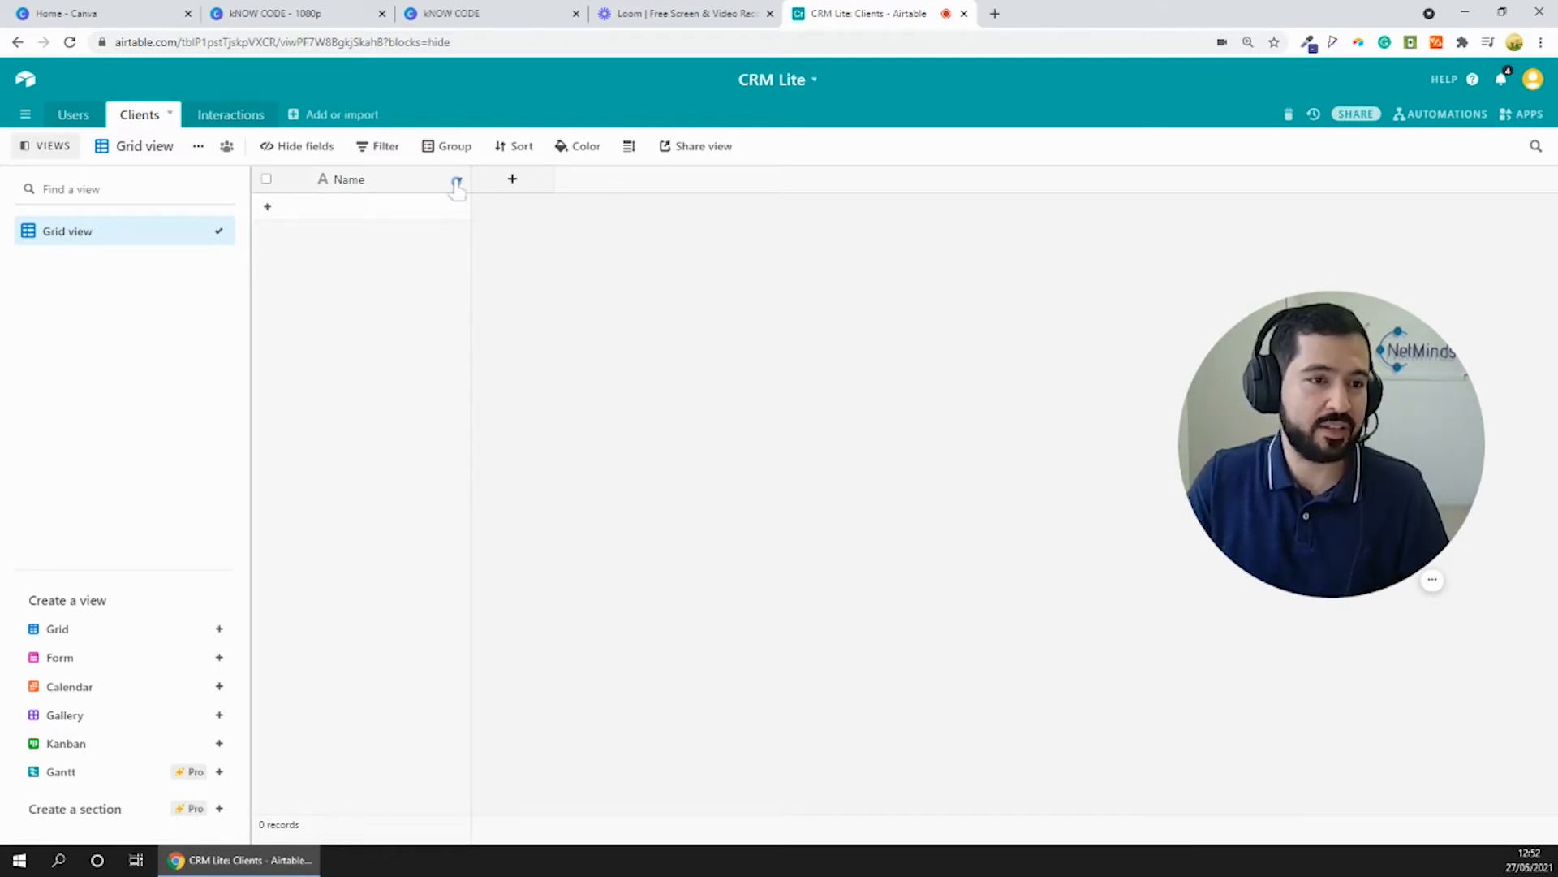
pyautogui.click(457, 181)
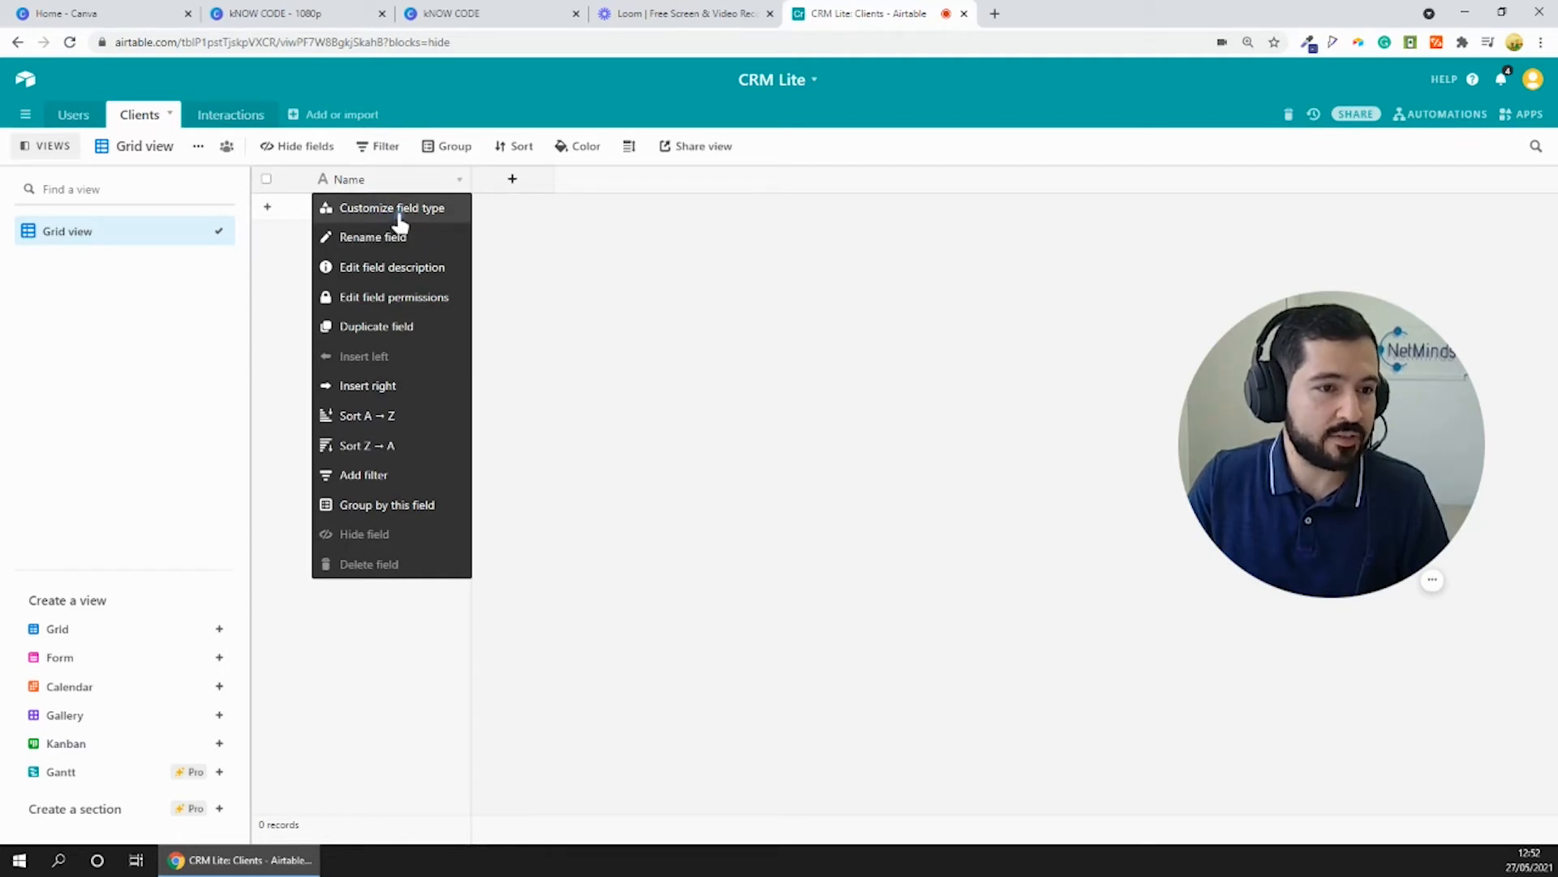
pyautogui.click(399, 212)
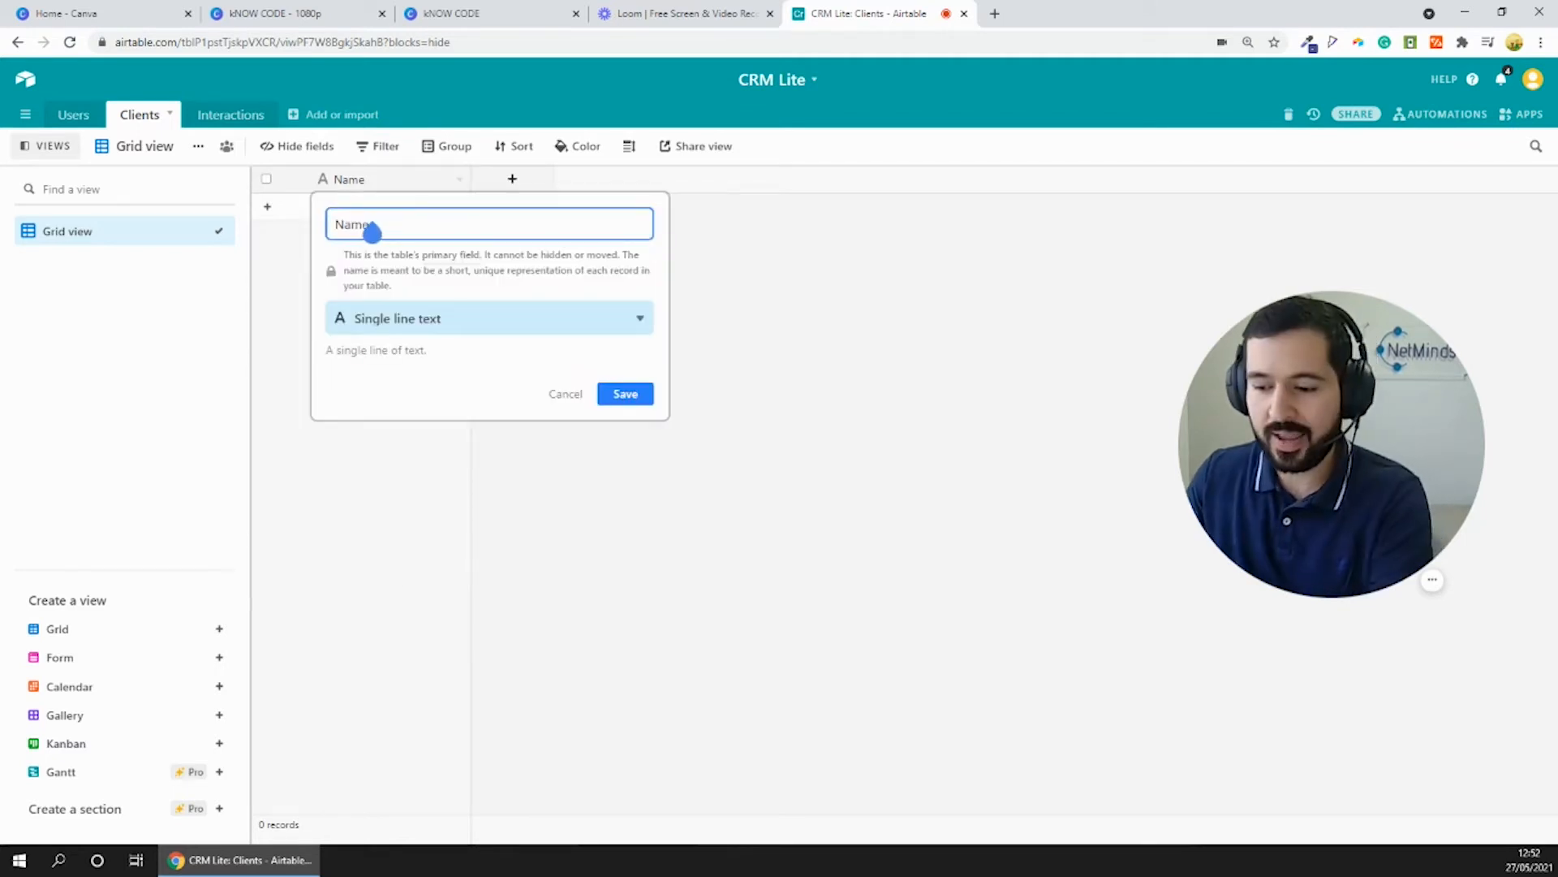
pyautogui.click(372, 233)
pyautogui.press('BackSpace')
pyautogui.press('BackSpace')
pyautogui.press('BackSpace')
pyautogui.press('BackSpace')
pyautogui.write('E')
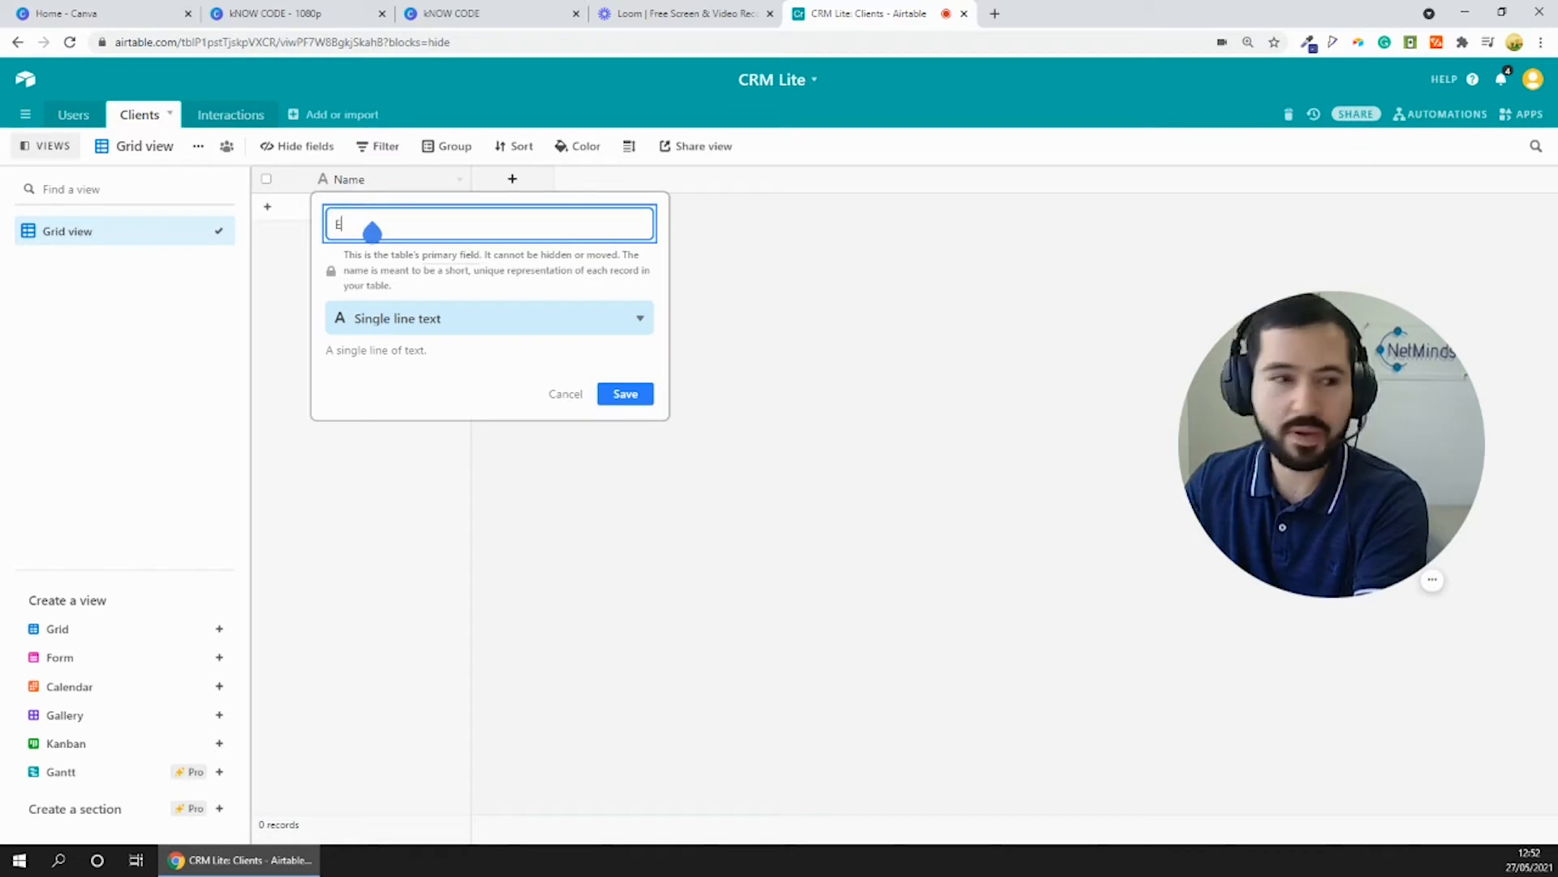
pyautogui.write('mail')
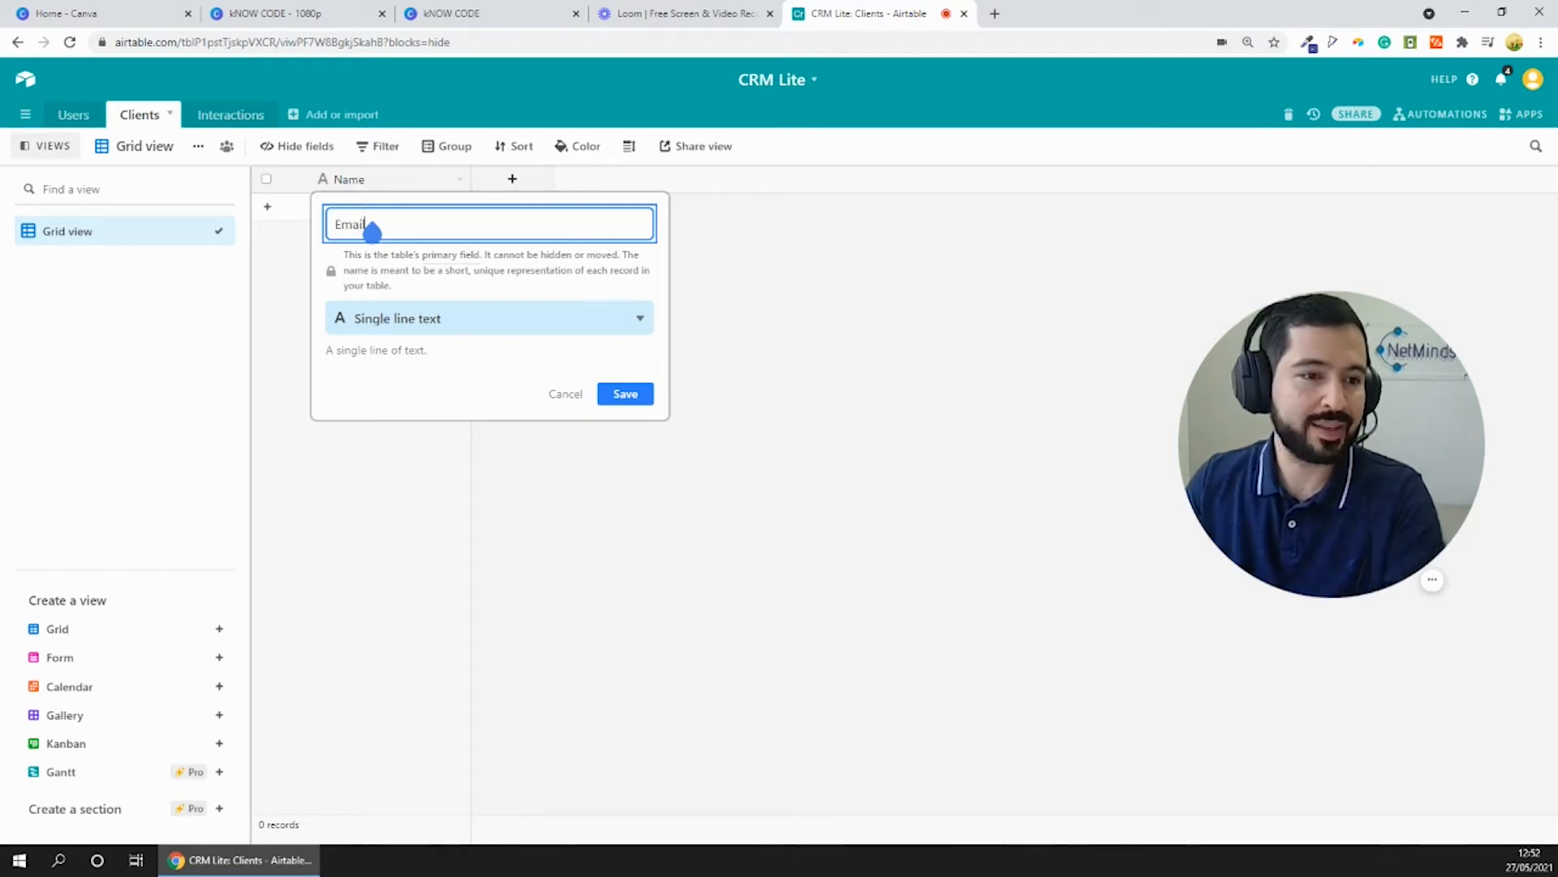
pyautogui.click(448, 329)
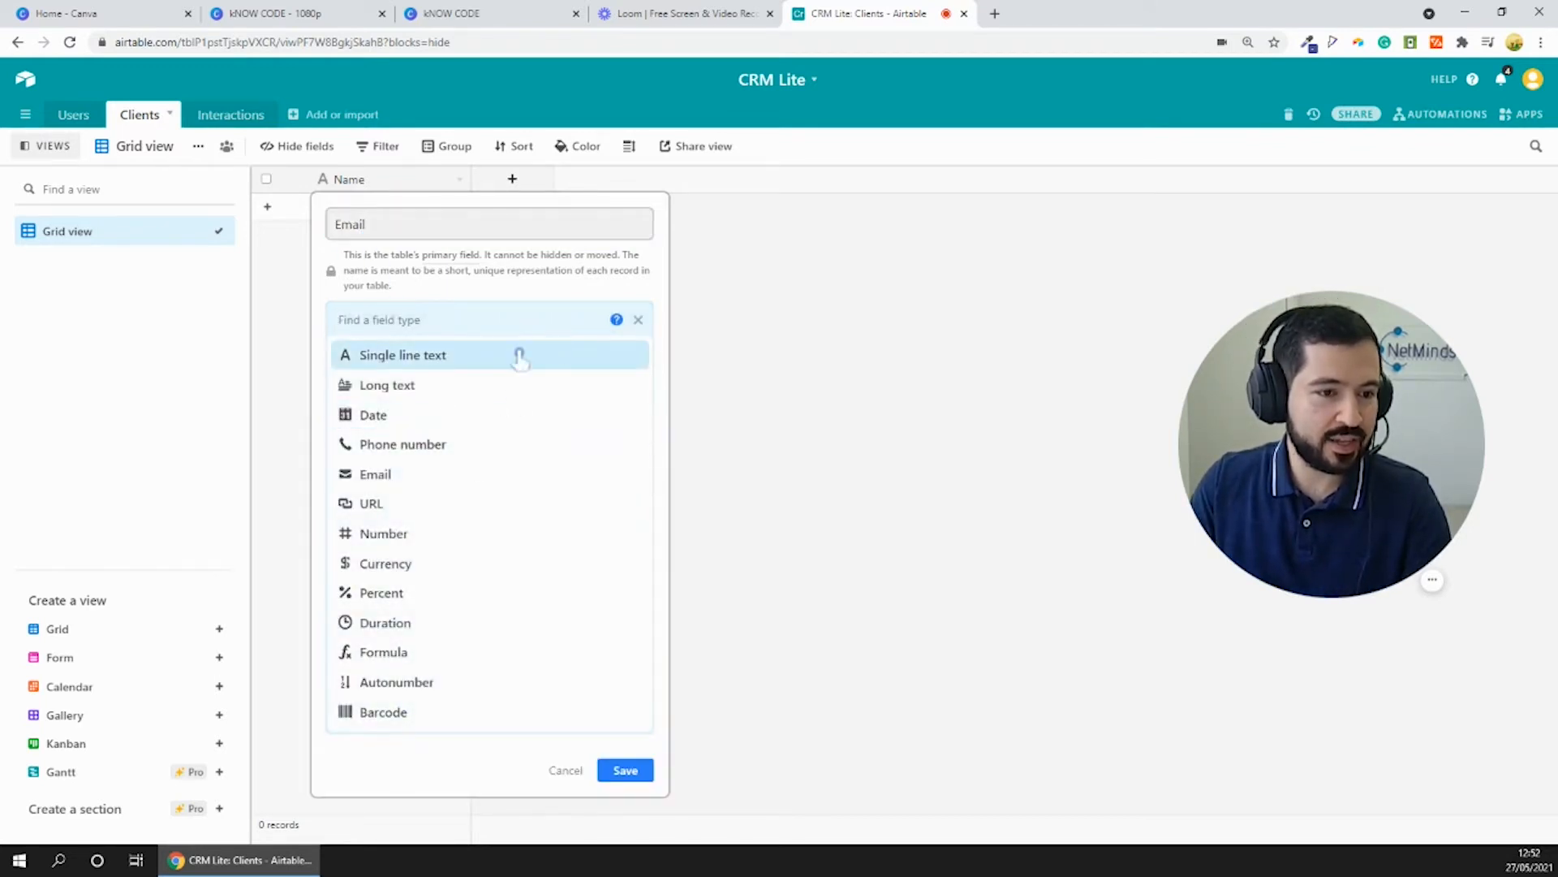
pyautogui.click(395, 477)
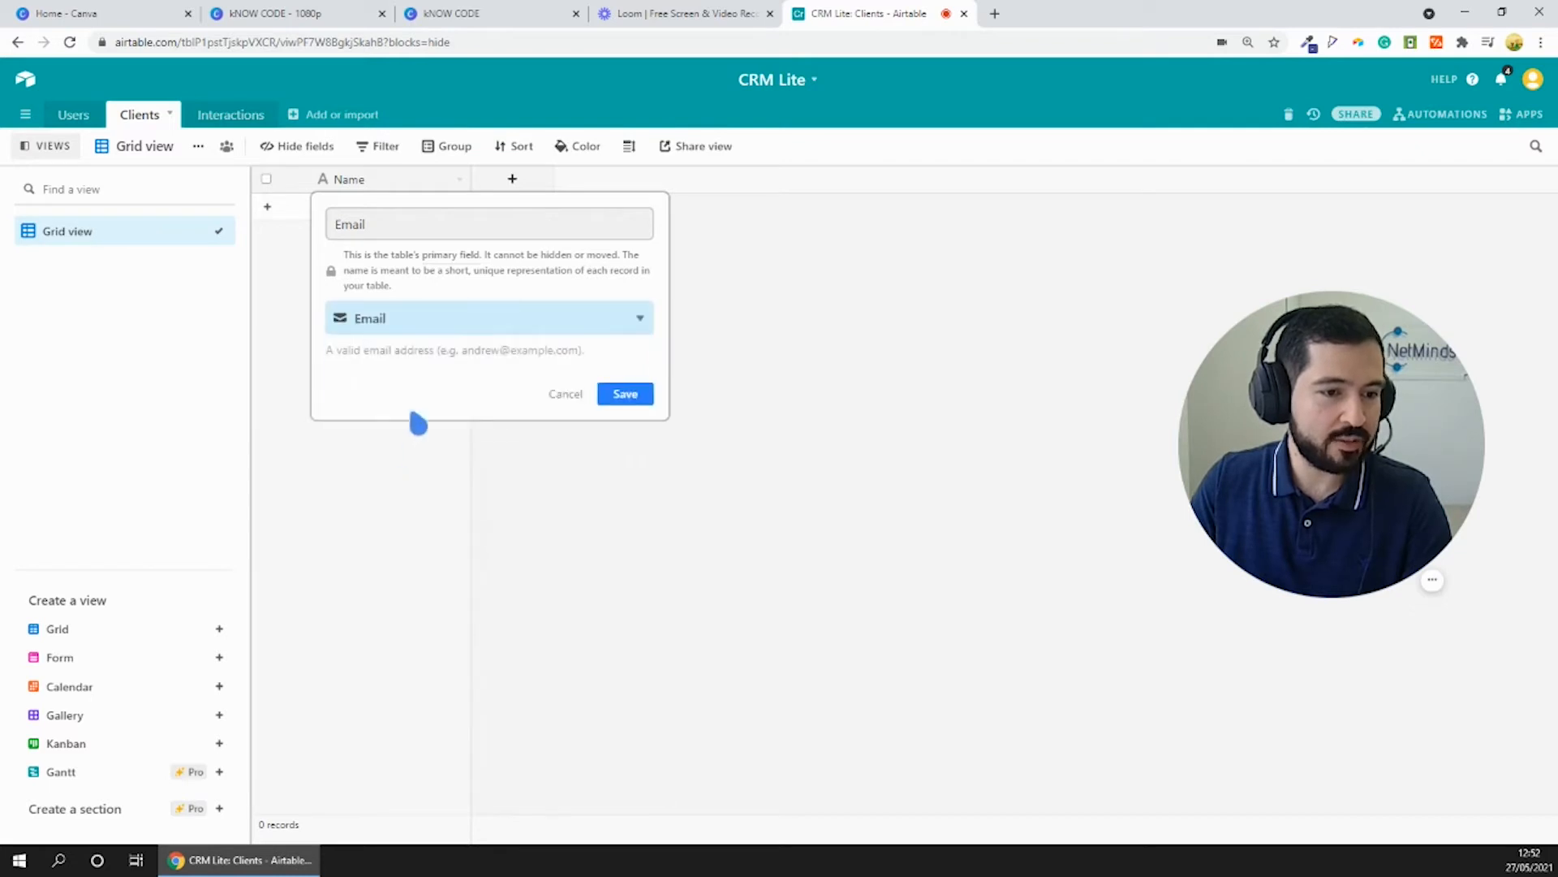
pyautogui.click(643, 396)
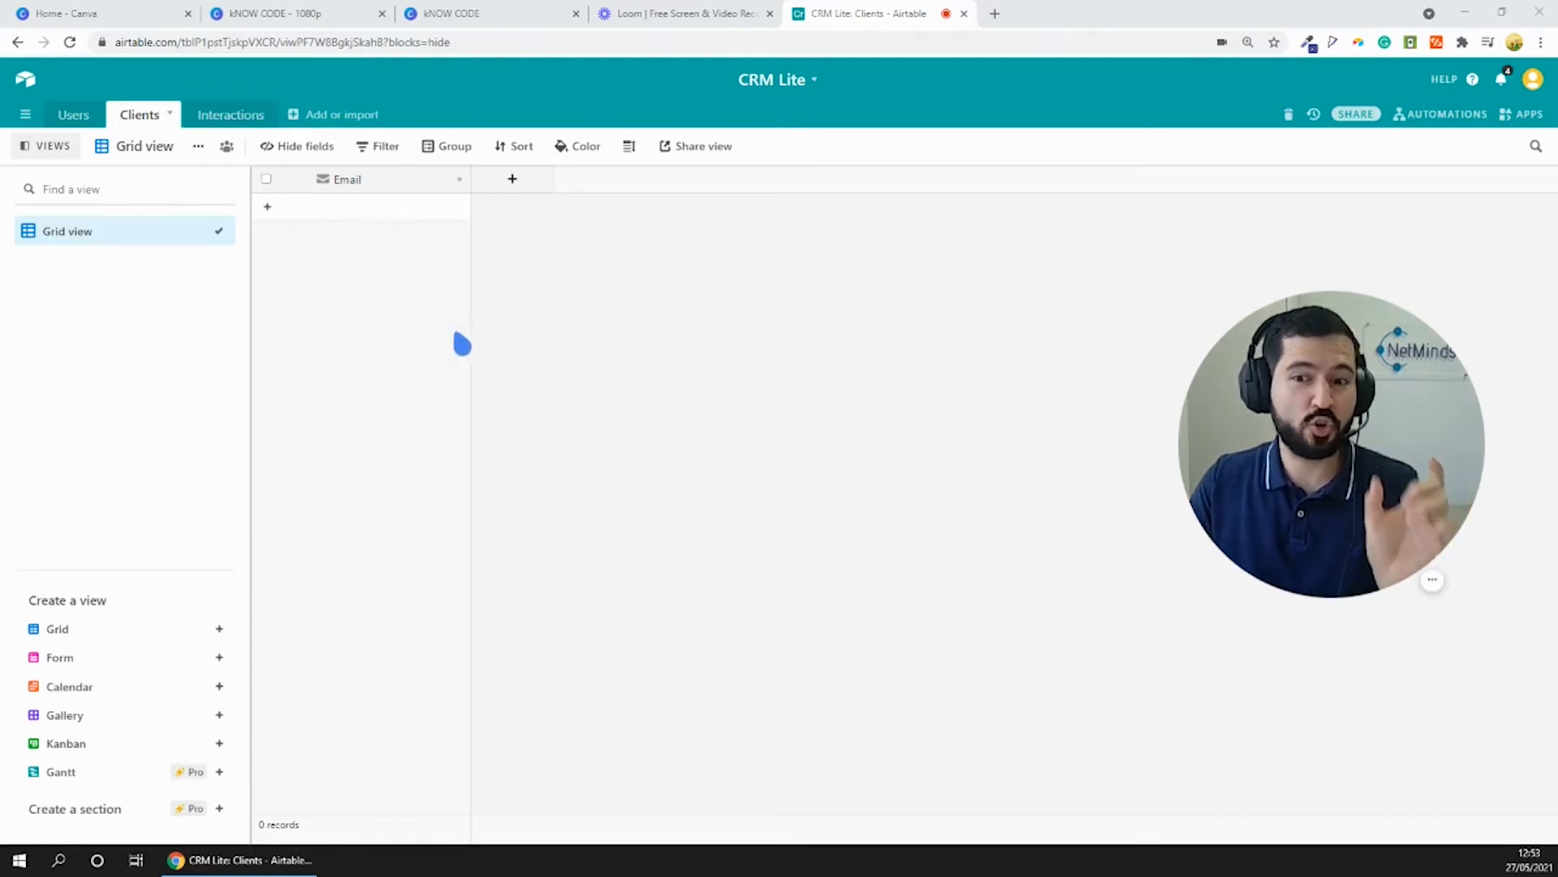
# - Add a single line text field named First name to the Clients table
pyautogui.click(525, 181)
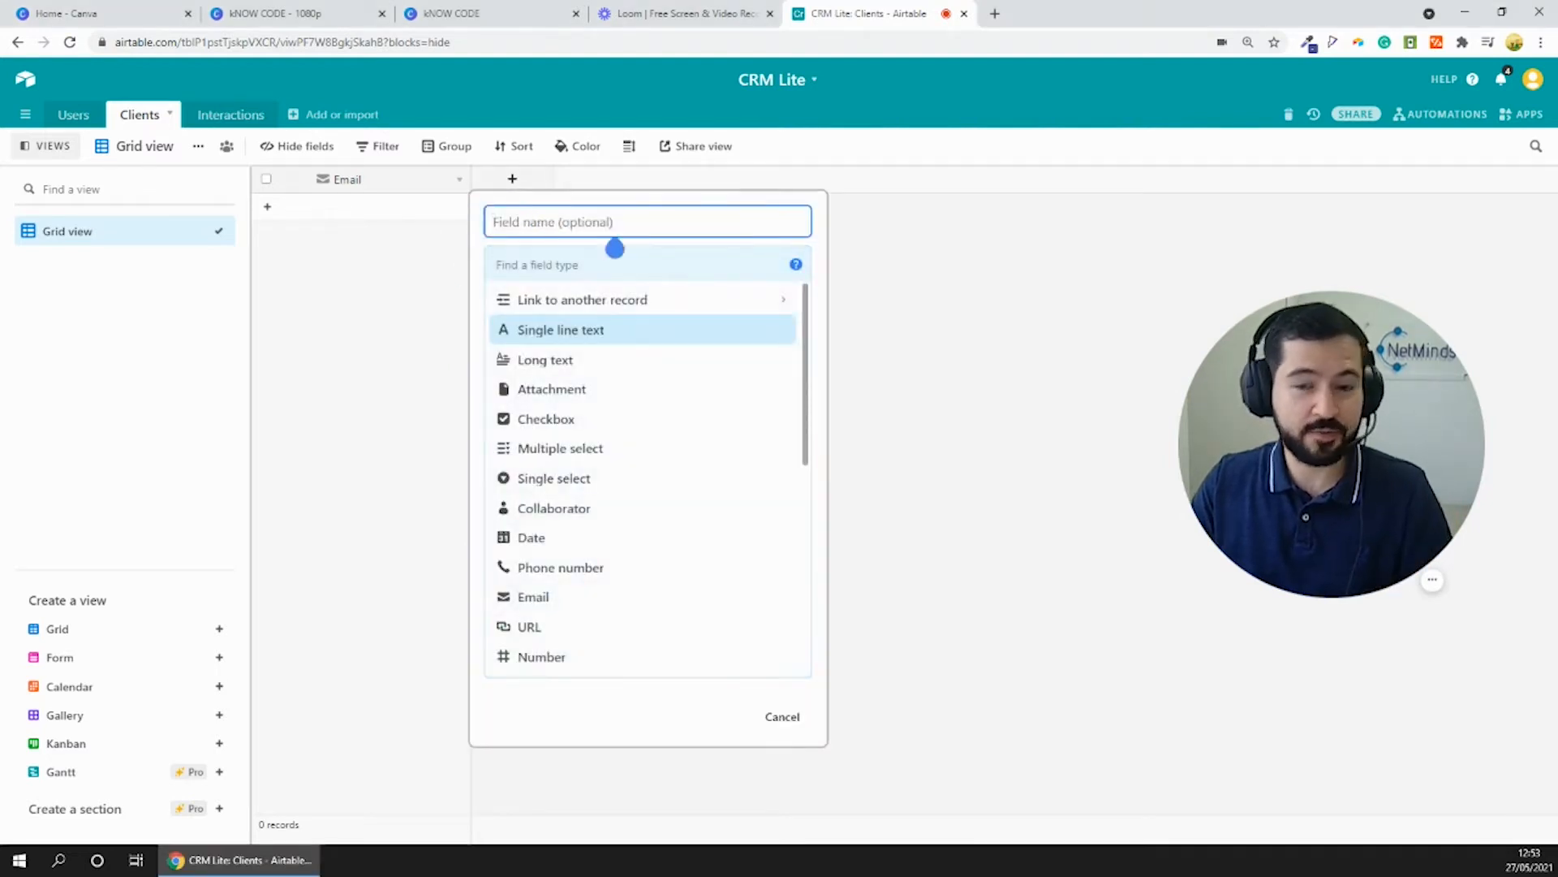
pyautogui.write('Iirst name')
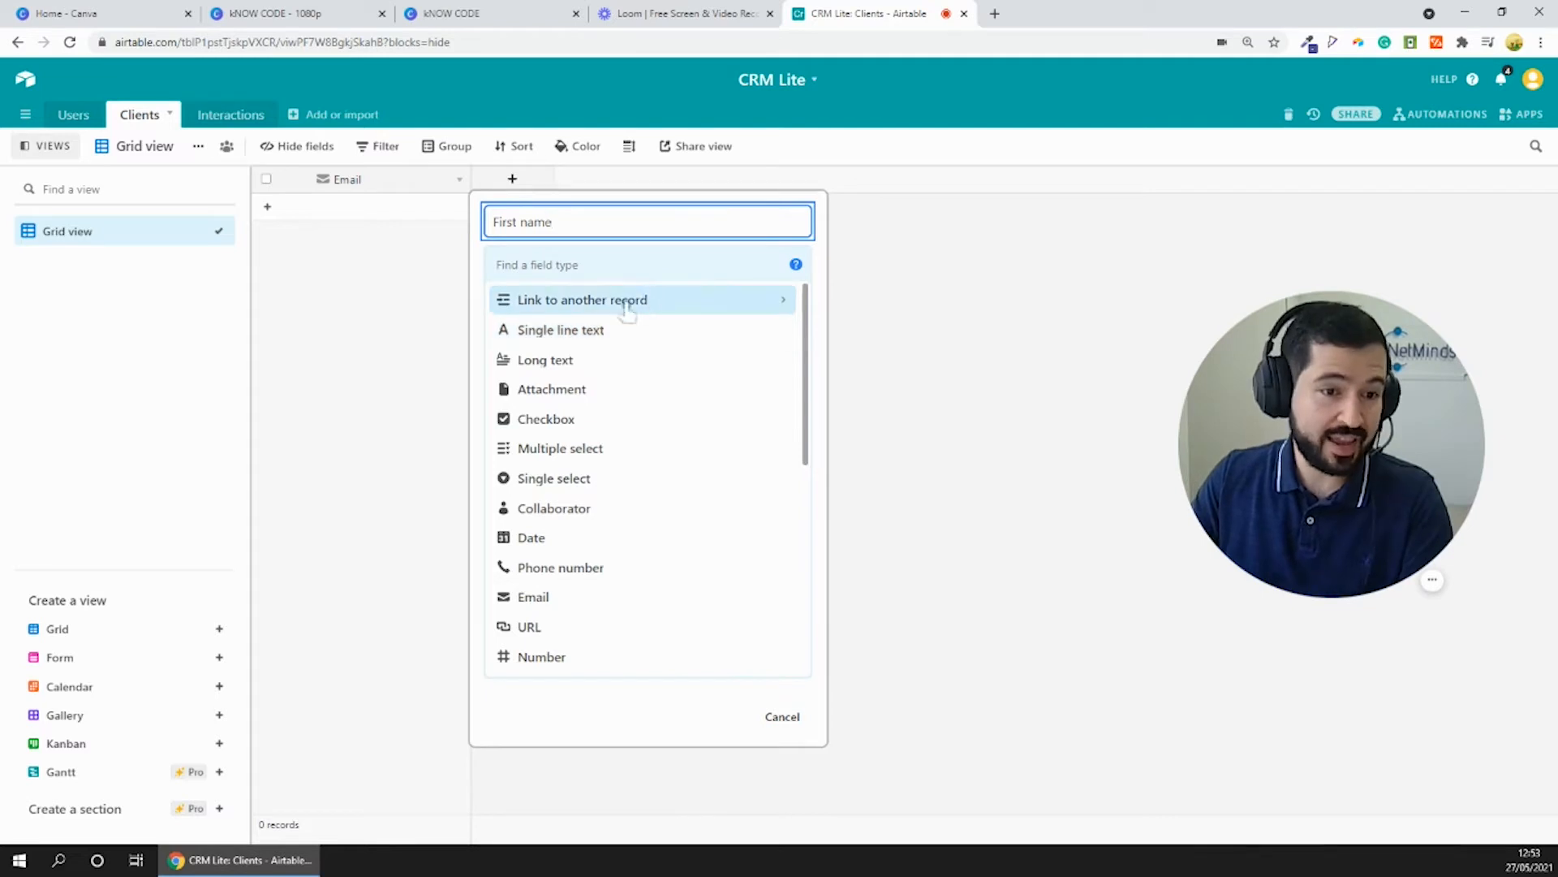
pyautogui.click(563, 335)
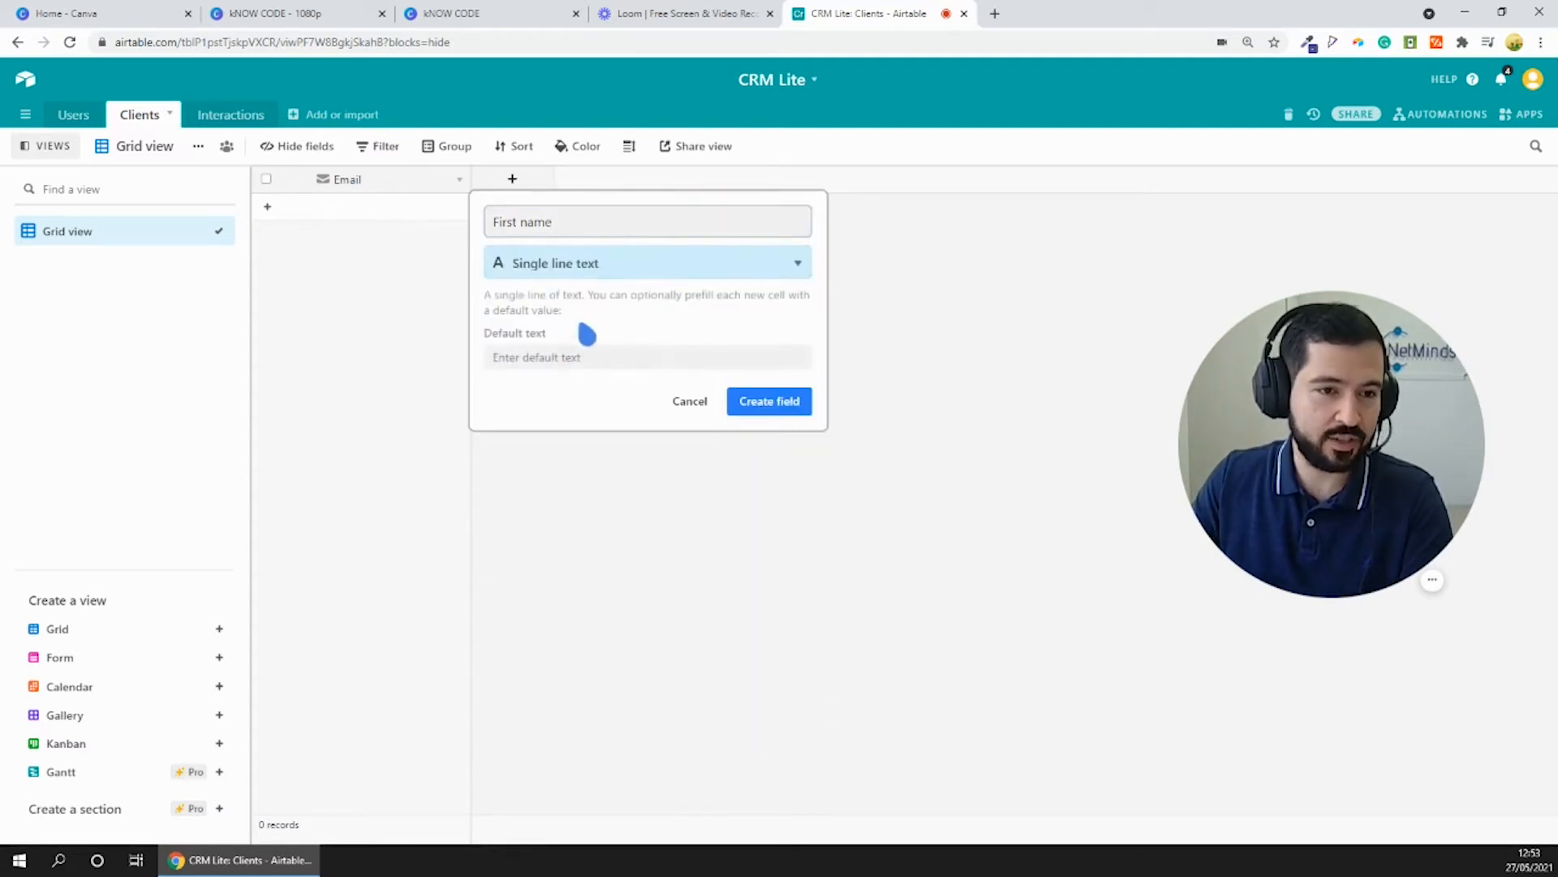
pyautogui.click(768, 406)
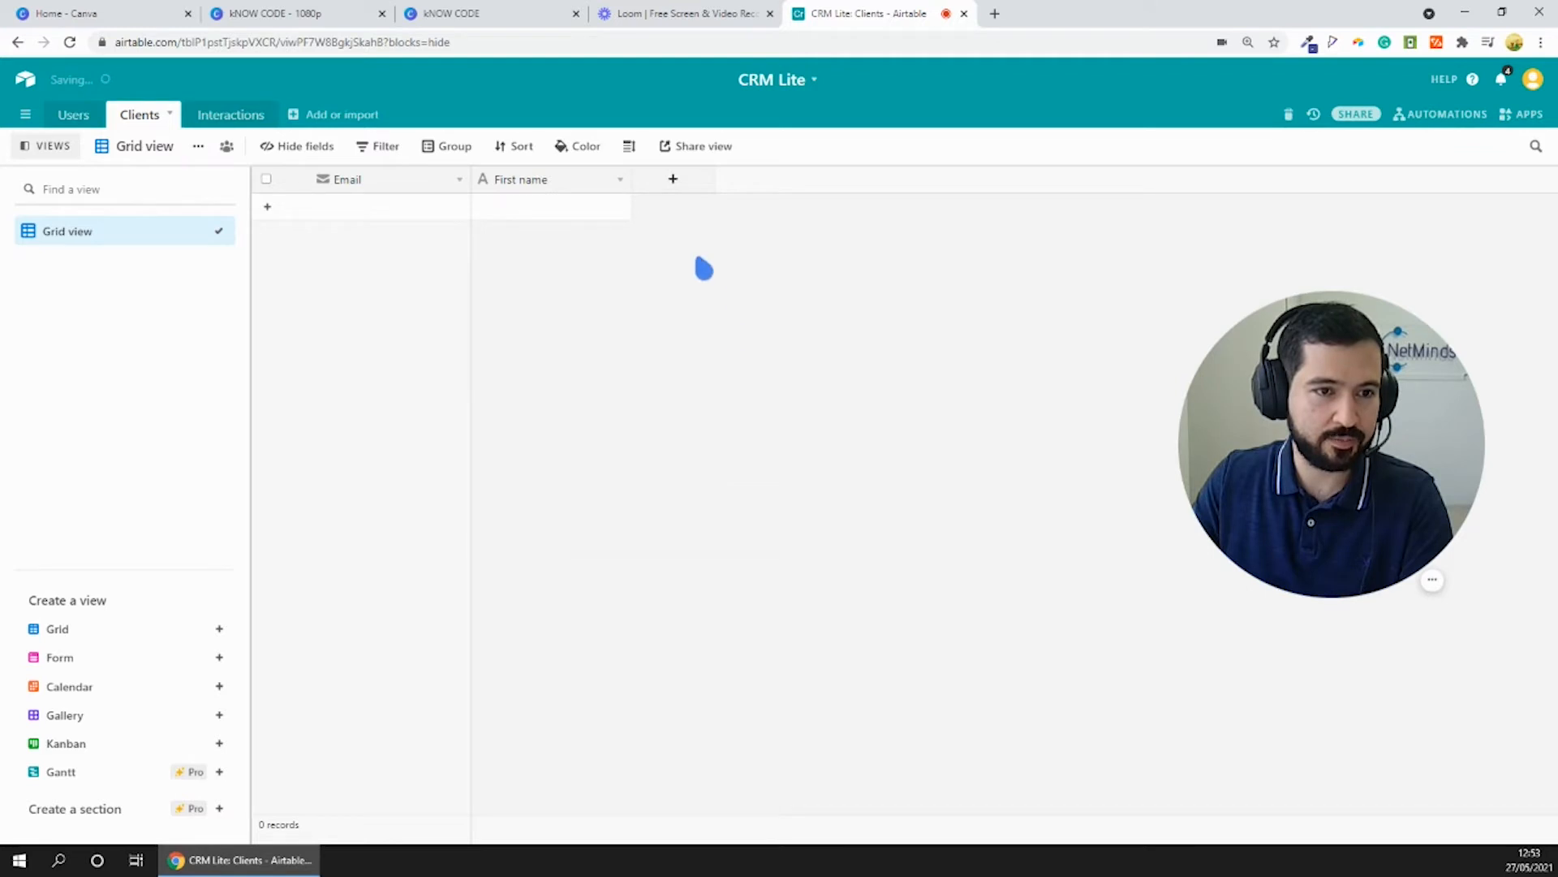
# - Add two more single line text fields to the Clients table, named Last name and Company name
pyautogui.click(671, 180)
pyautogui.write('Last name')
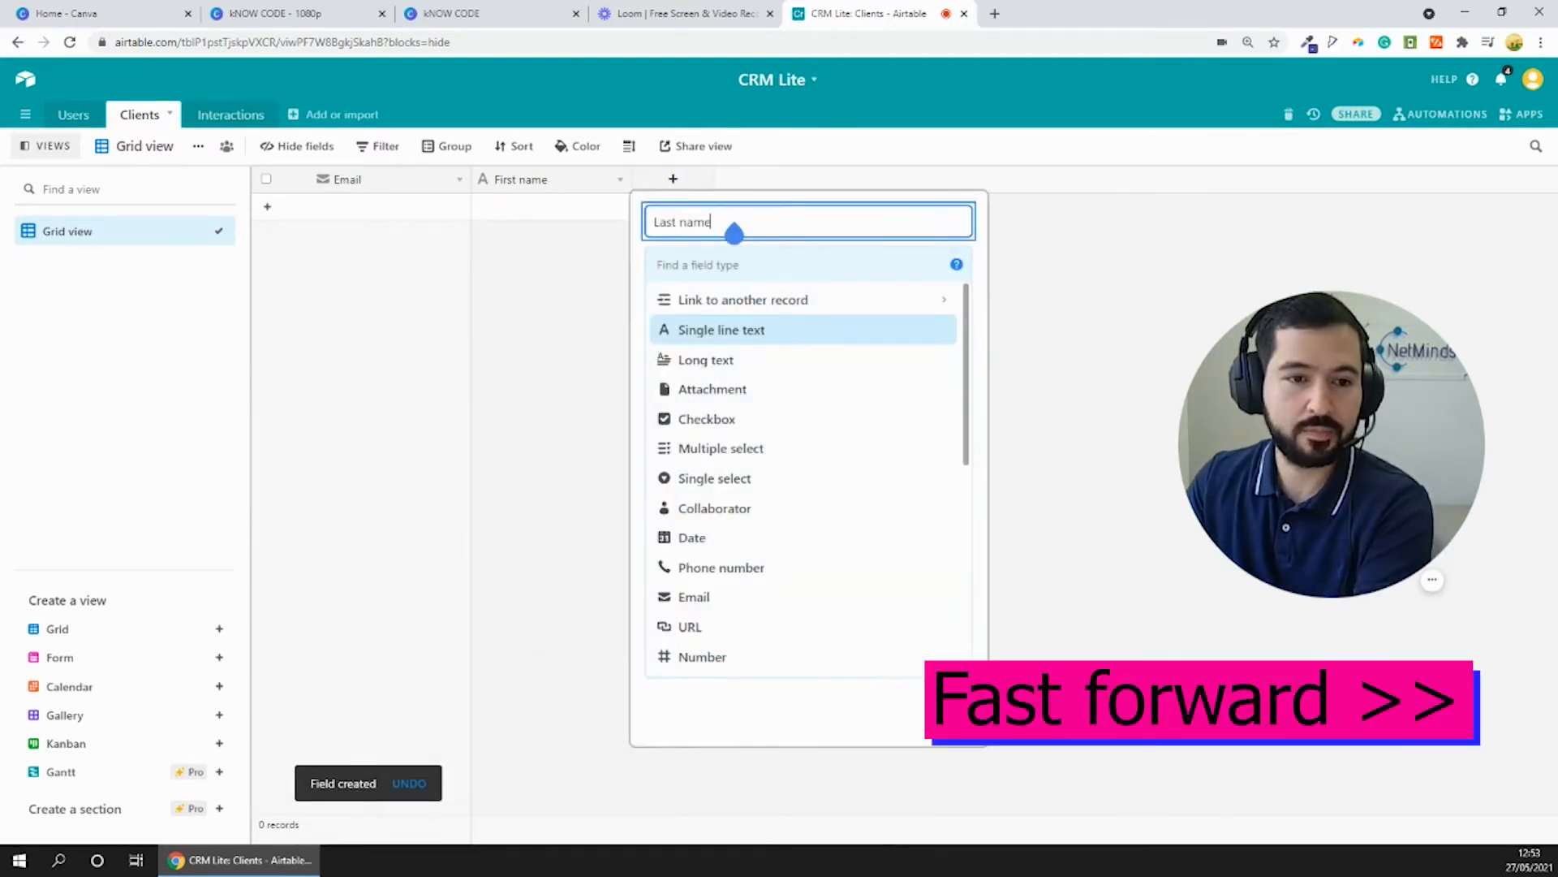
pyautogui.click(721, 330)
pyautogui.click(934, 401)
pyautogui.click(834, 179)
pyautogui.write('Company name')
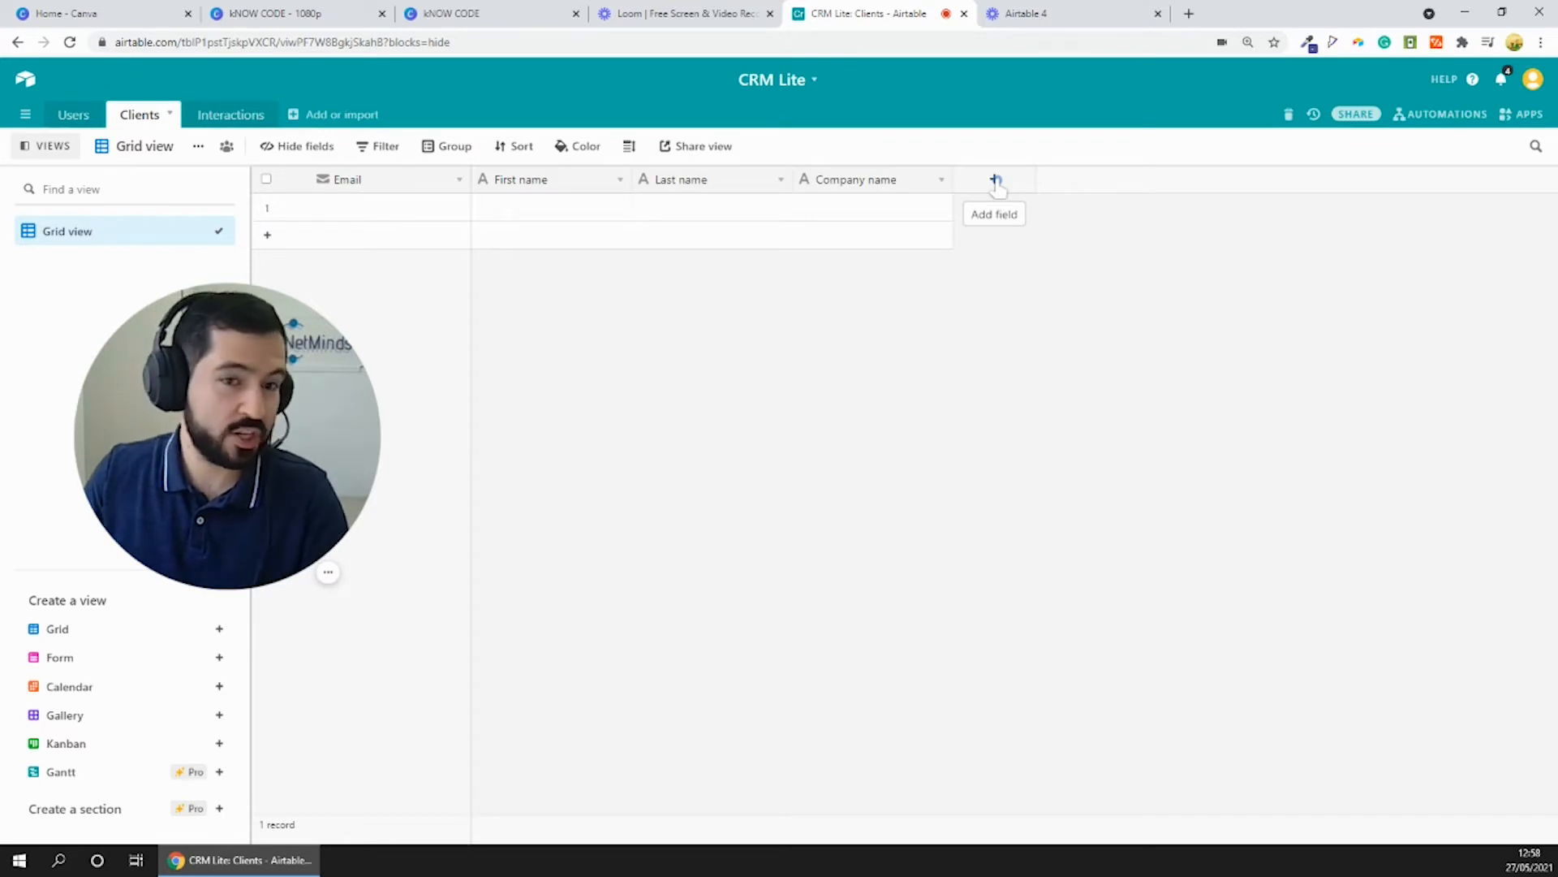
# - Add a URL field named Linkedin Profile to the Clients table
pyautogui.click(995, 180)
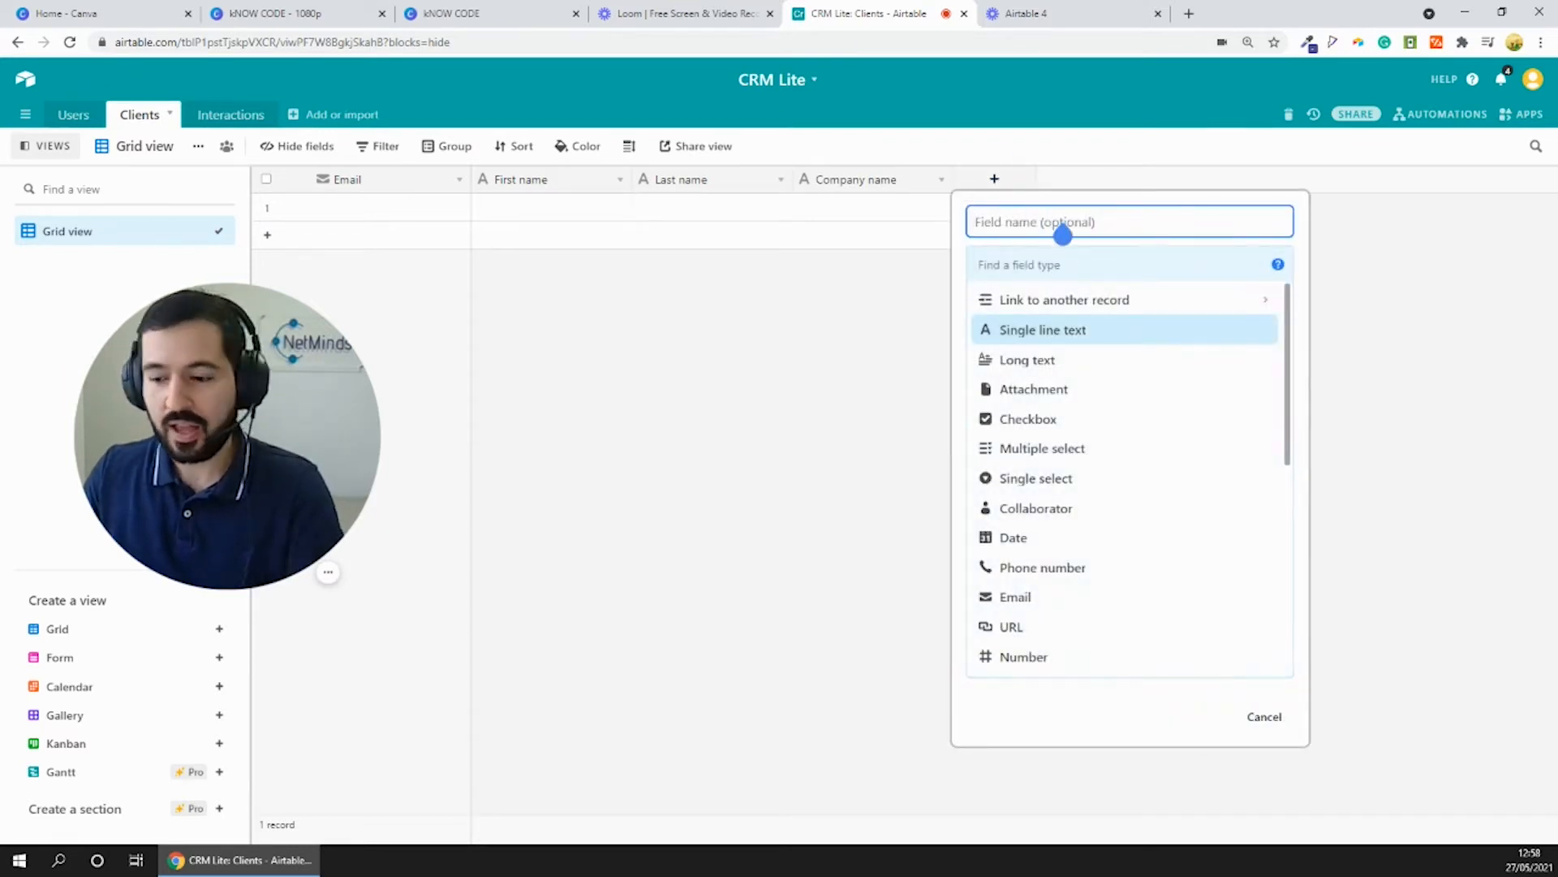
pyautogui.click(1063, 235)
pyautogui.write('Linked')
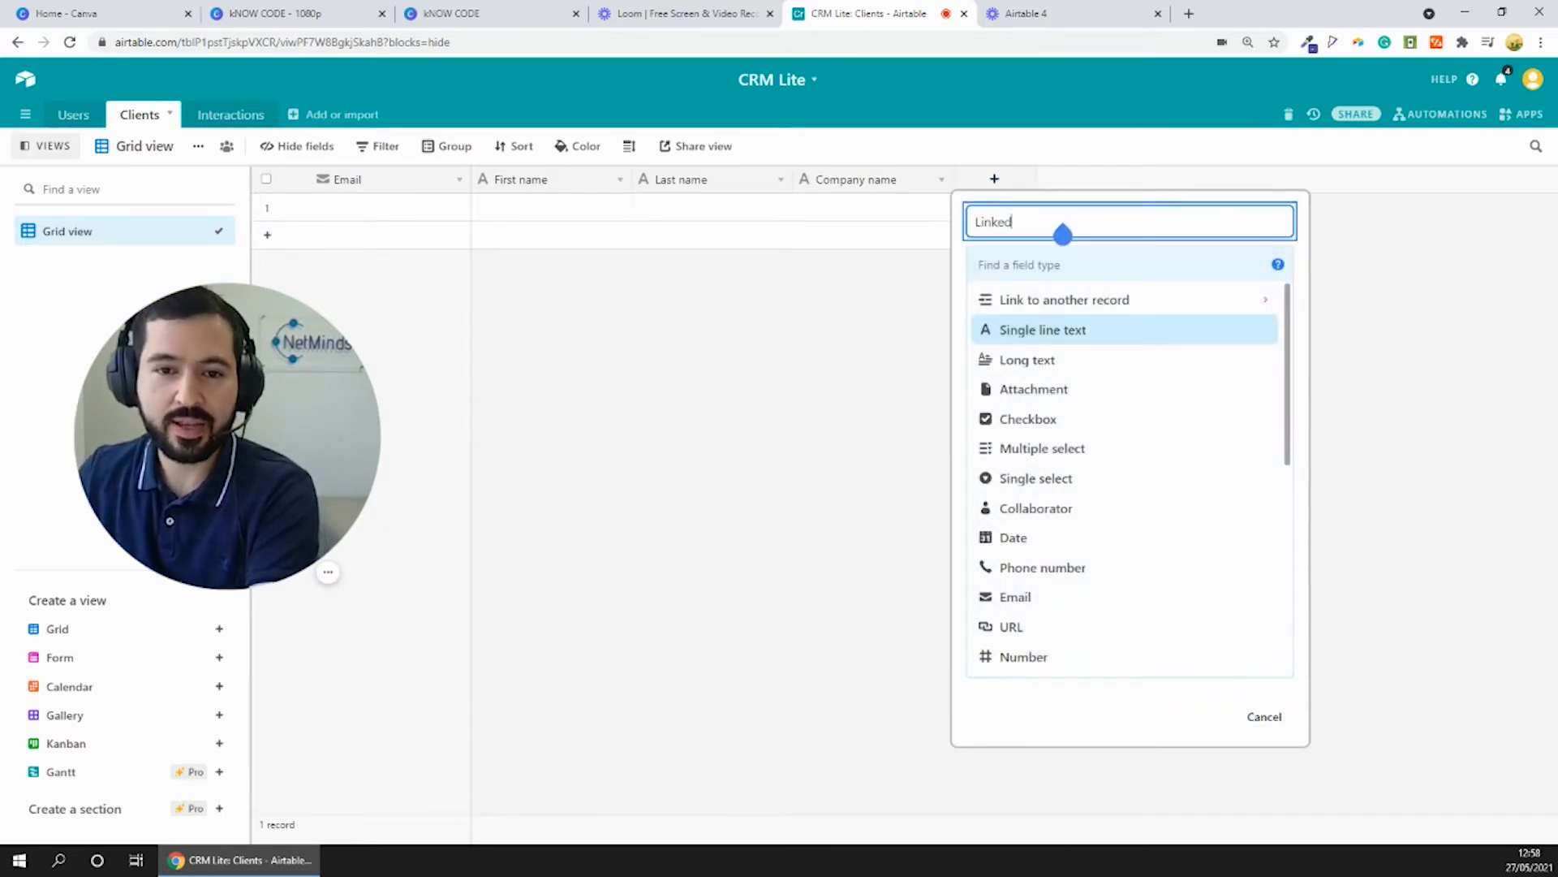
pyautogui.write('in Profile')
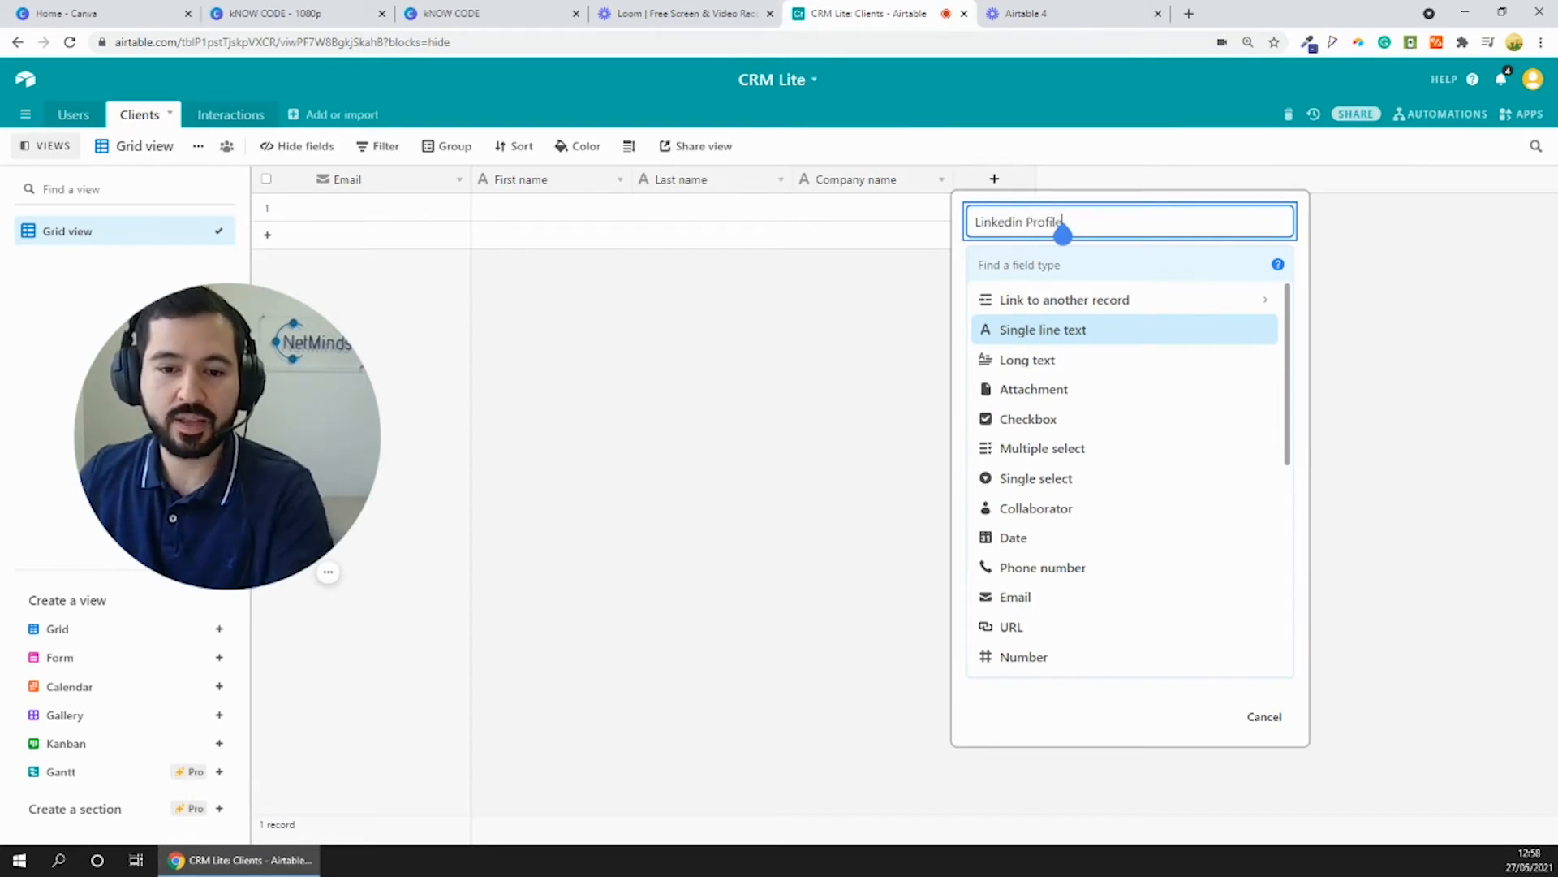
pyautogui.scroll(-3, 1082, 487)
pyautogui.click(1011, 522)
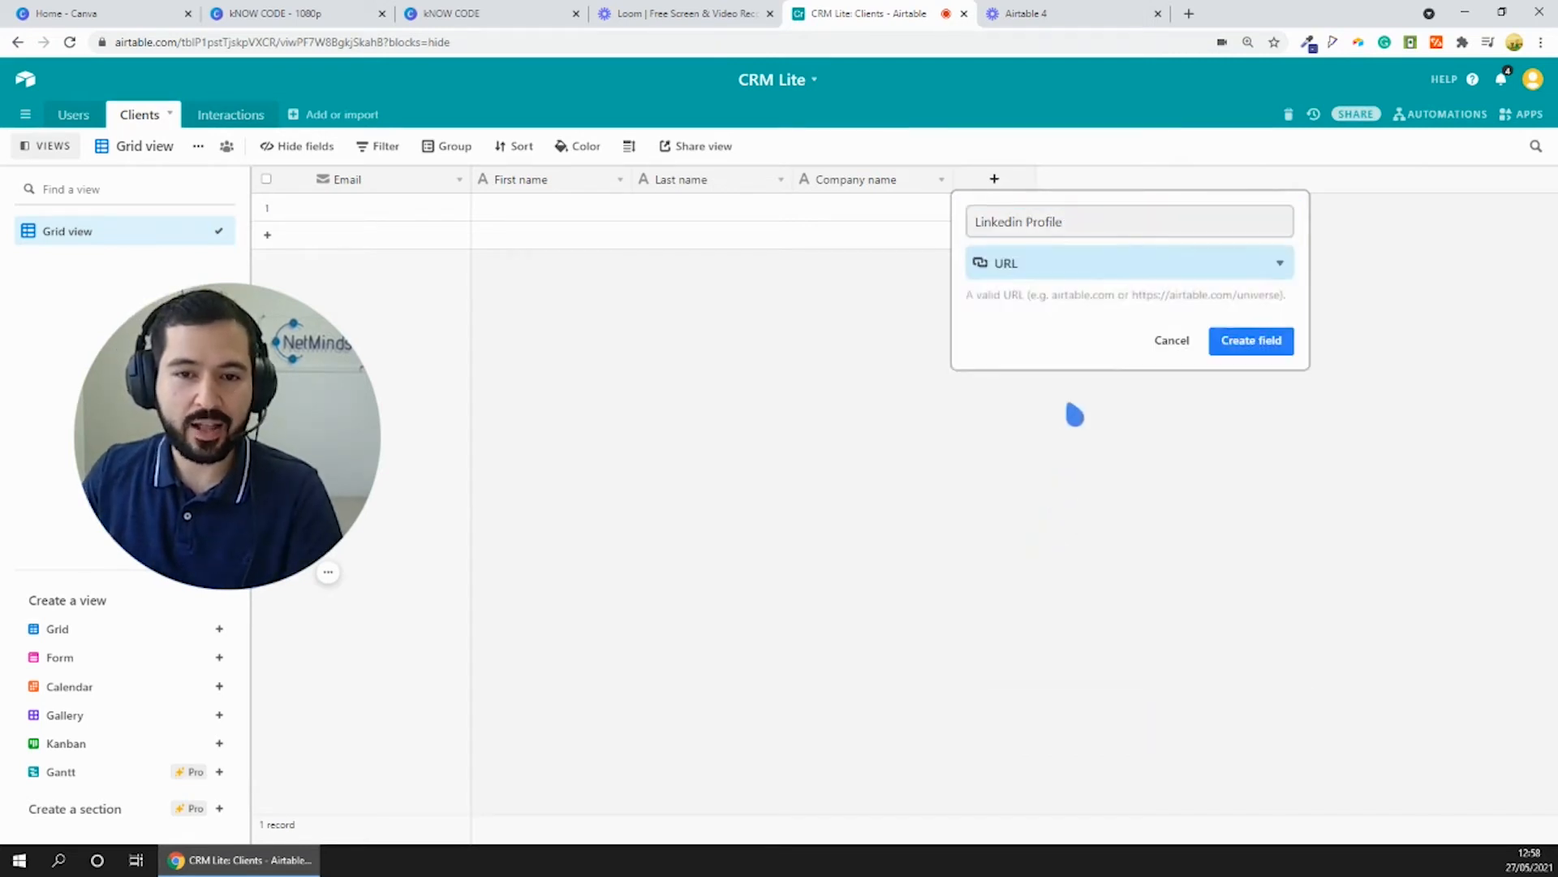
pyautogui.click(1229, 339)
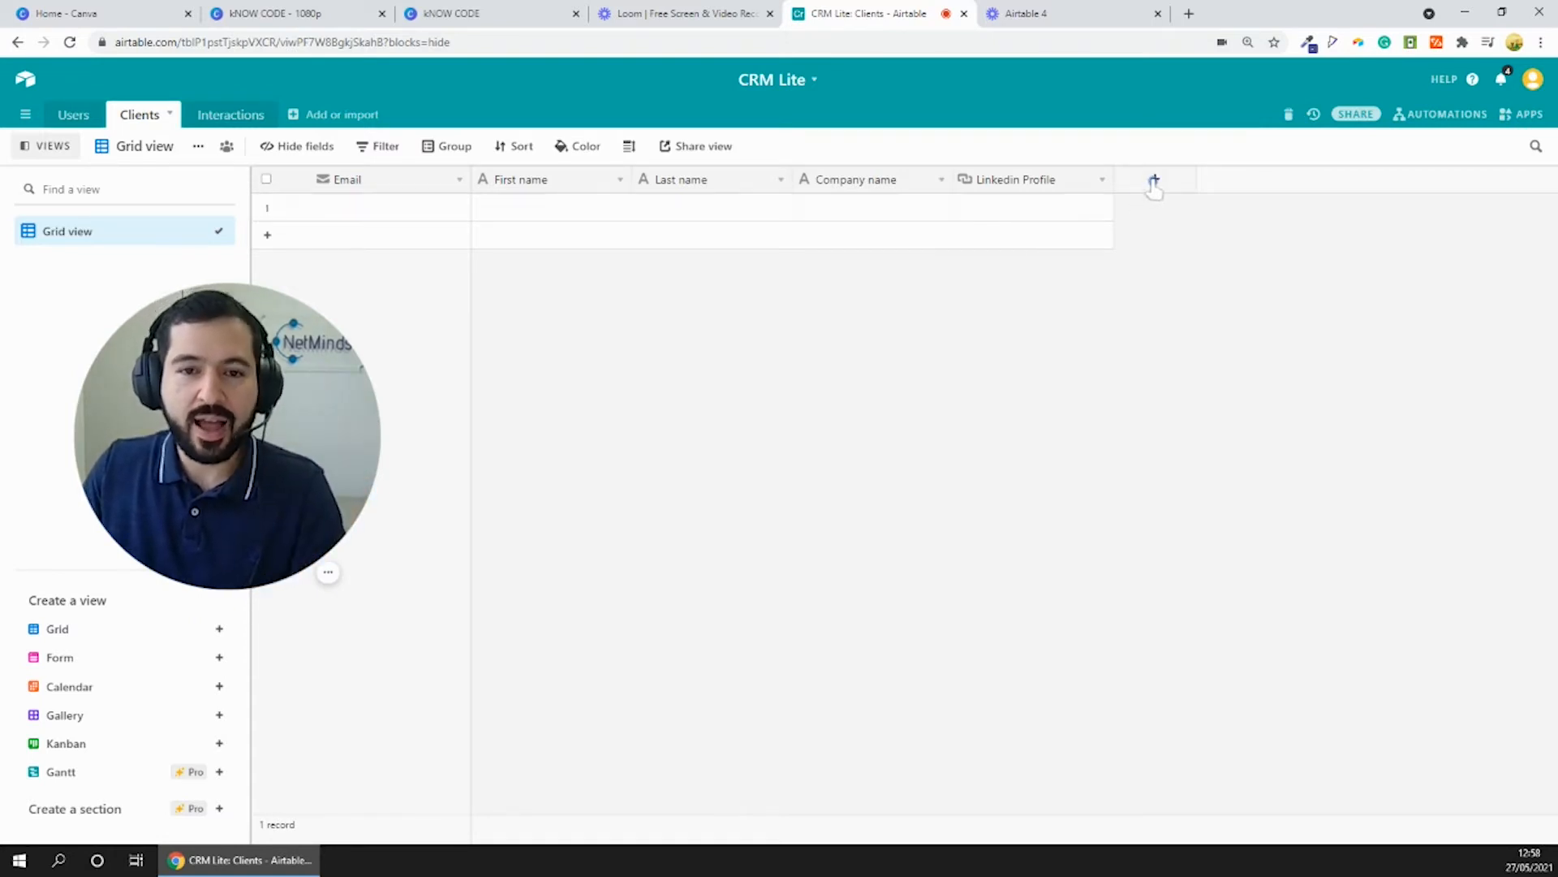
# - Start a new field in the Clients table, name it Status and set its type to Single select
pyautogui.click(1154, 181)
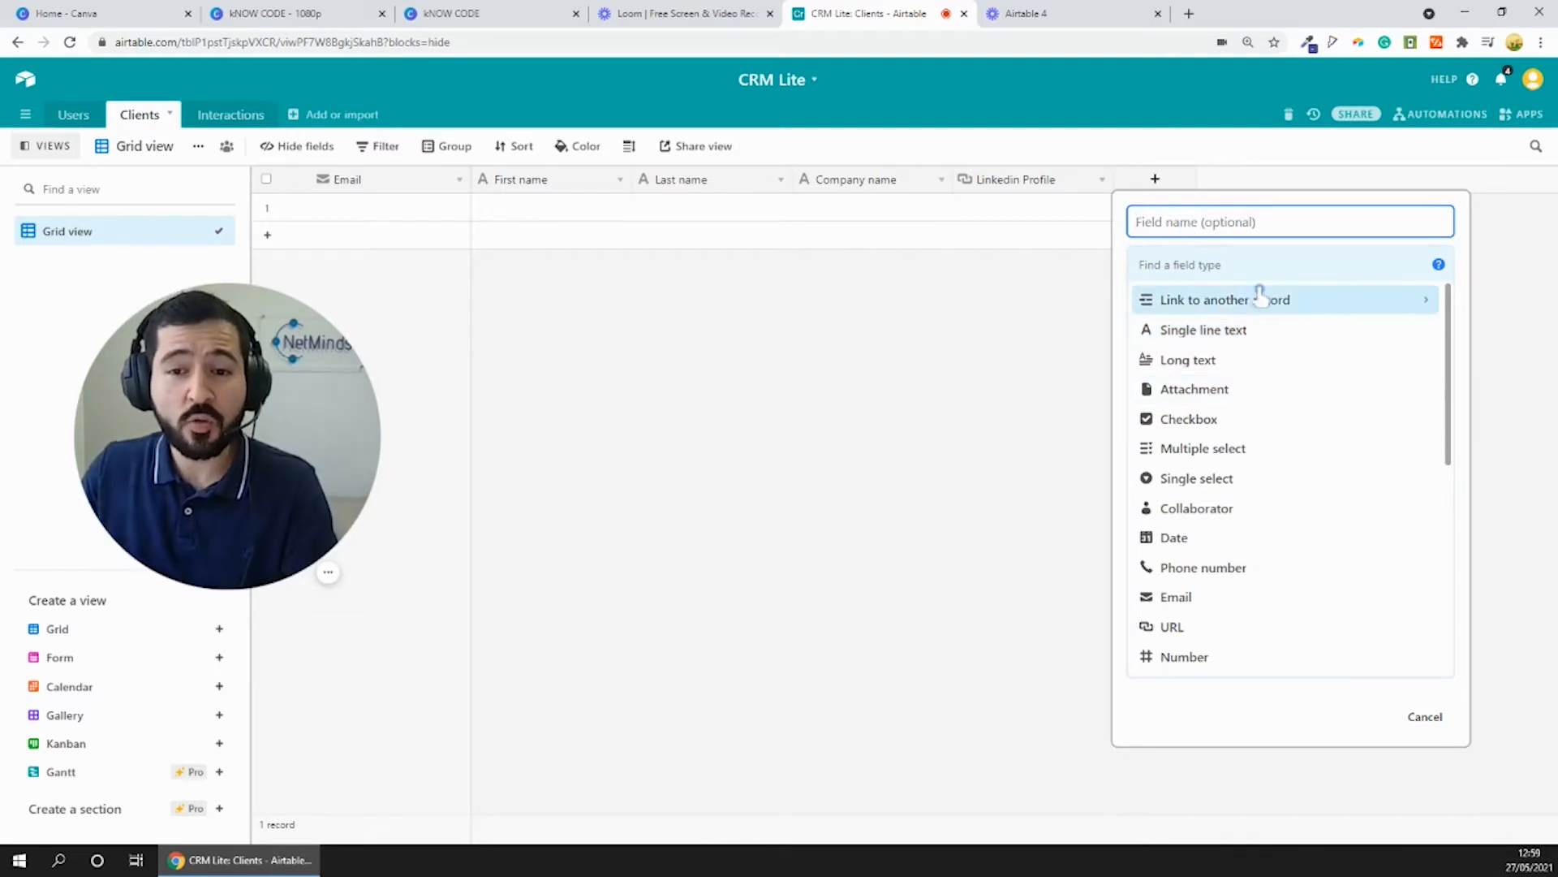
pyautogui.write('Status')
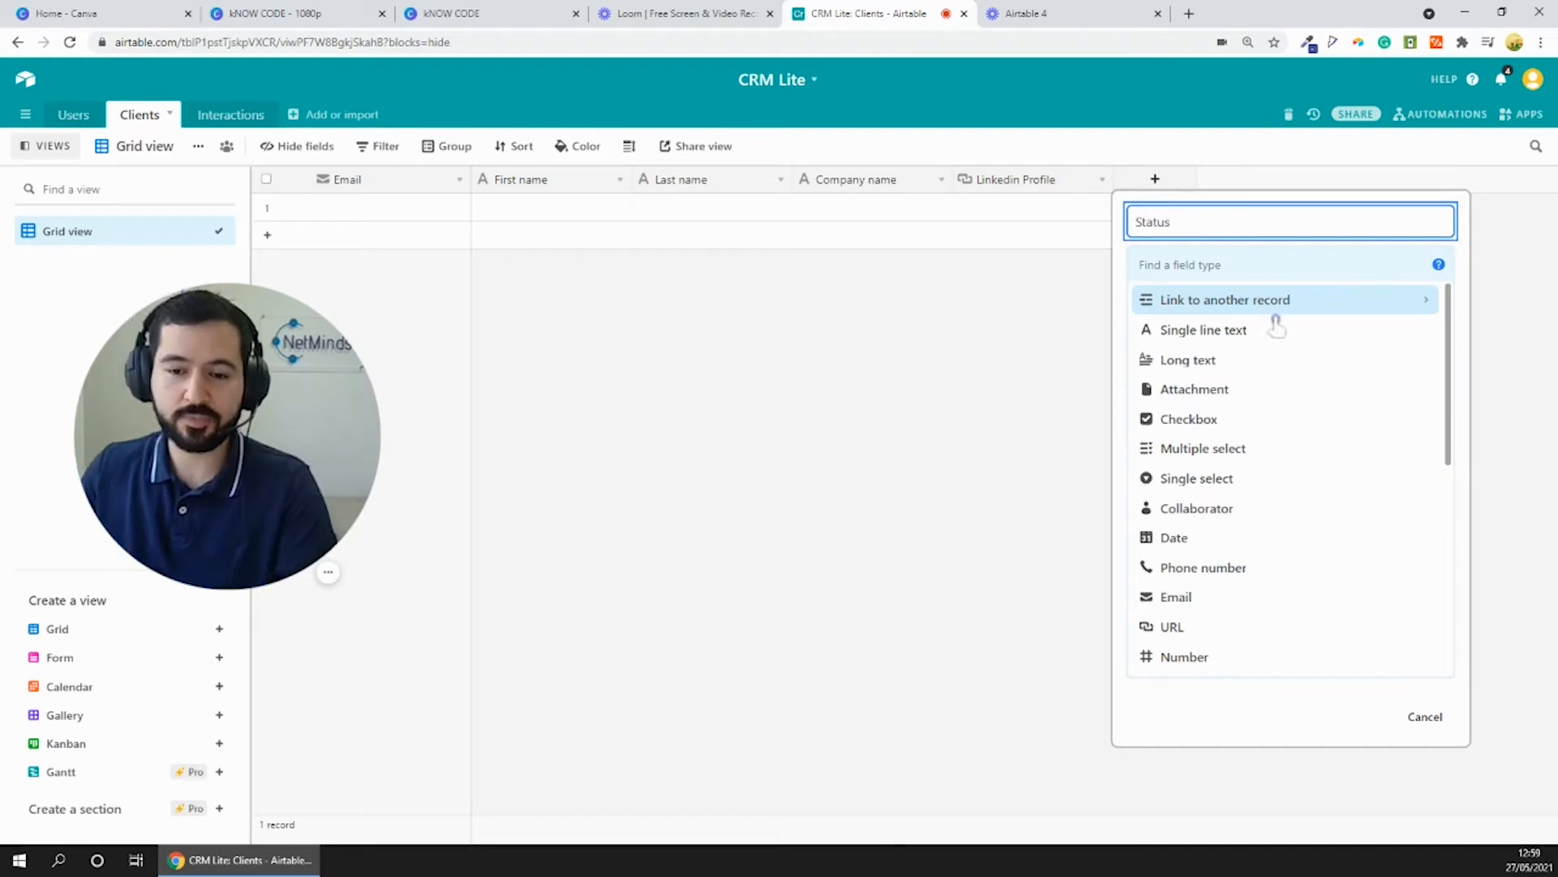
pyautogui.scroll(-4, 1292, 402)
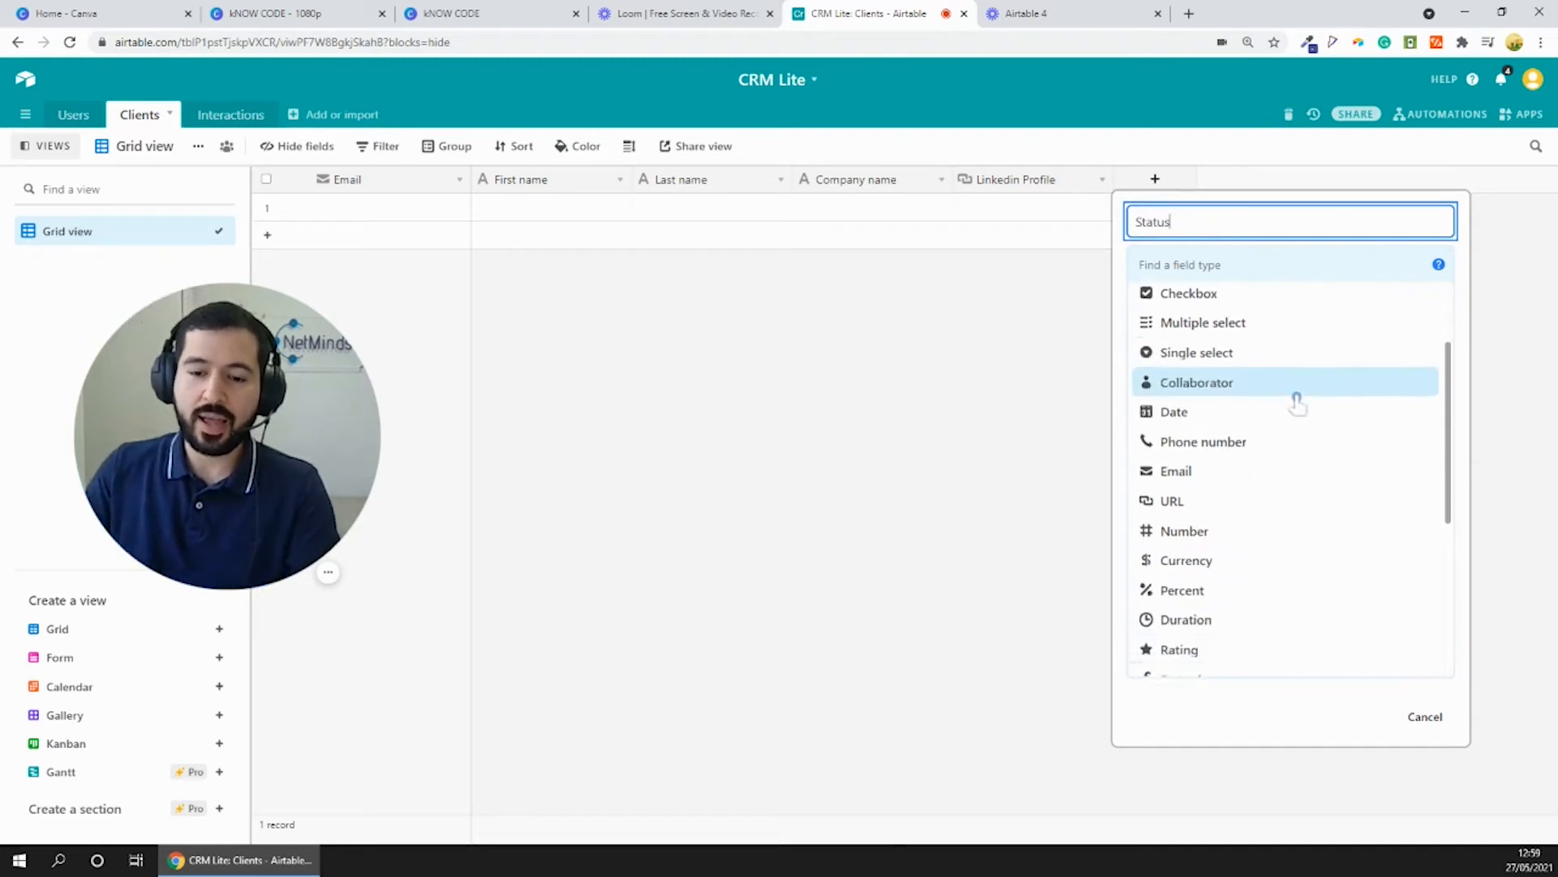
pyautogui.scroll(4, 1290, 423)
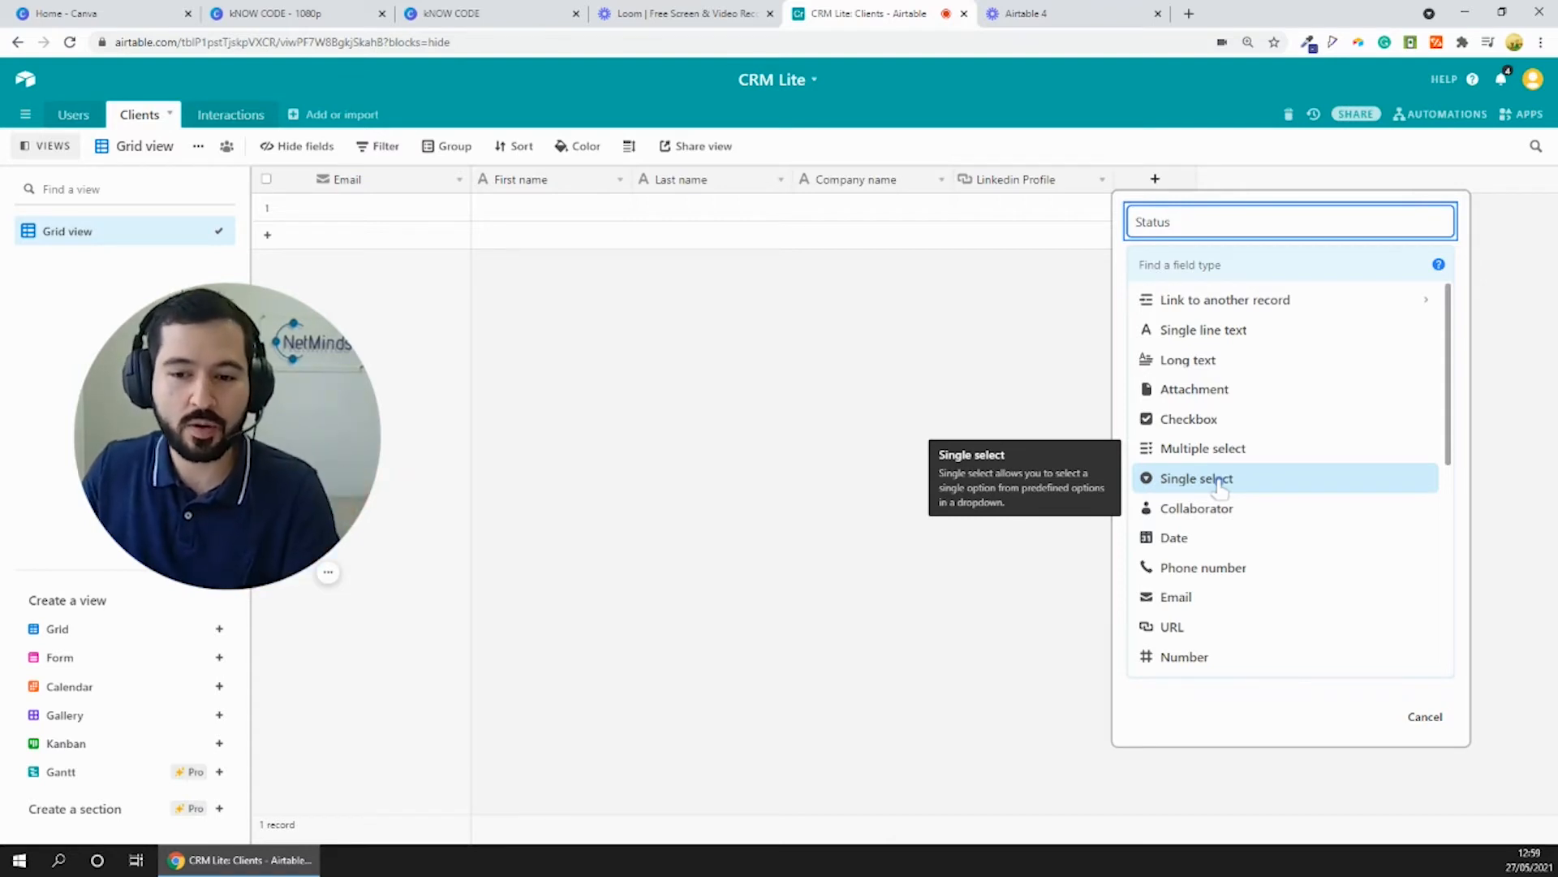
pyautogui.click(1220, 480)
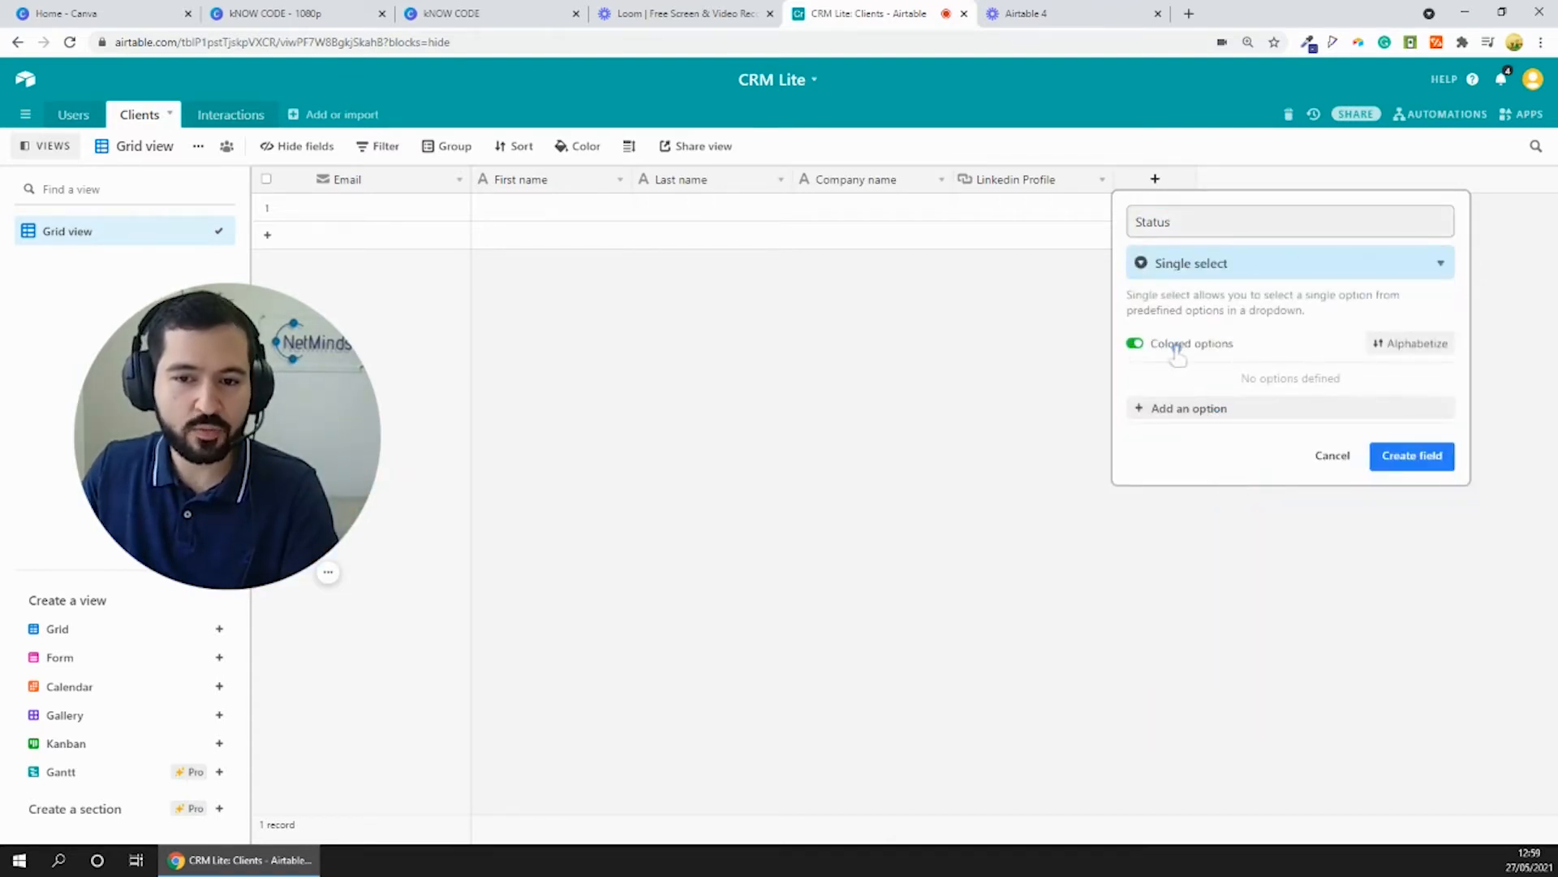
# - Define the options Prospect, Interested, In progress and Purchase for the Status field and create it
pyautogui.click(1183, 411)
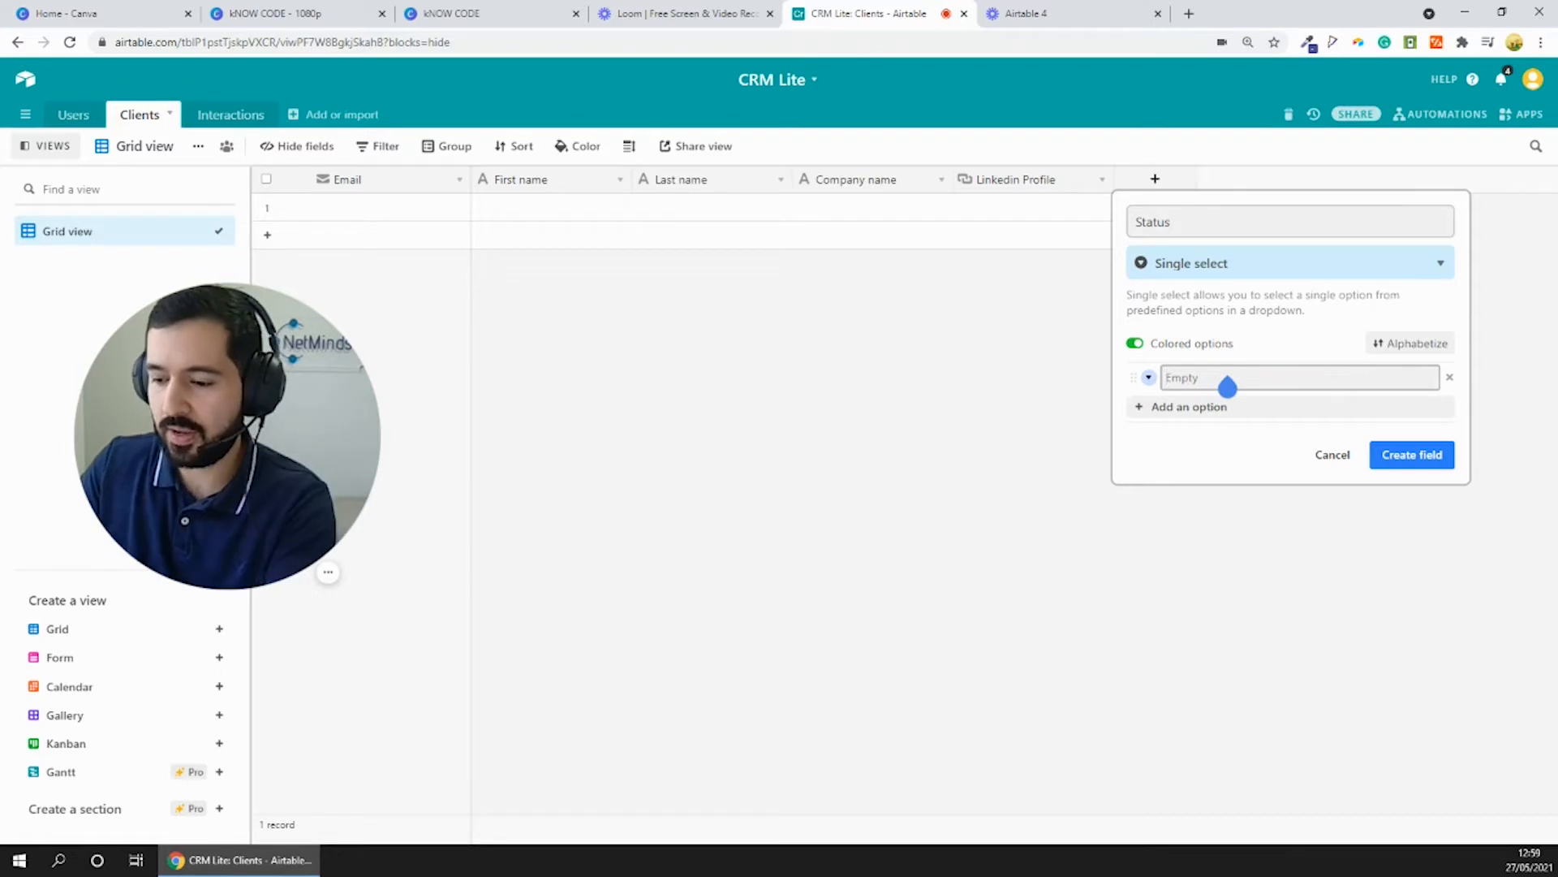
pyautogui.click(1228, 387)
pyautogui.write('Prospect')
pyautogui.press('Return')
pyautogui.write('In')
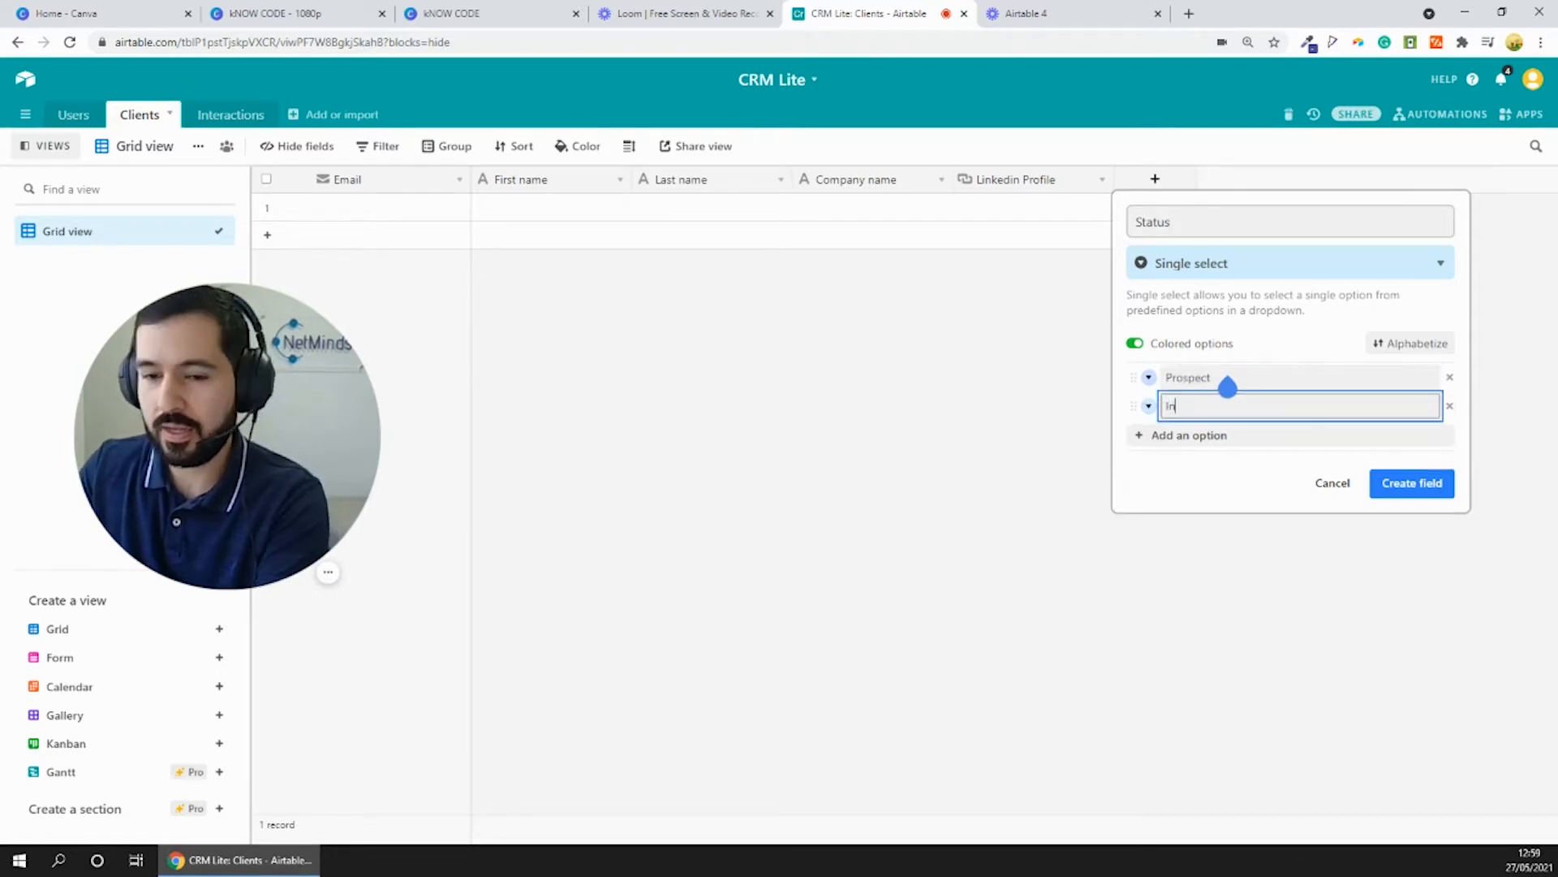
pyautogui.write('terested')
pyautogui.press('Return')
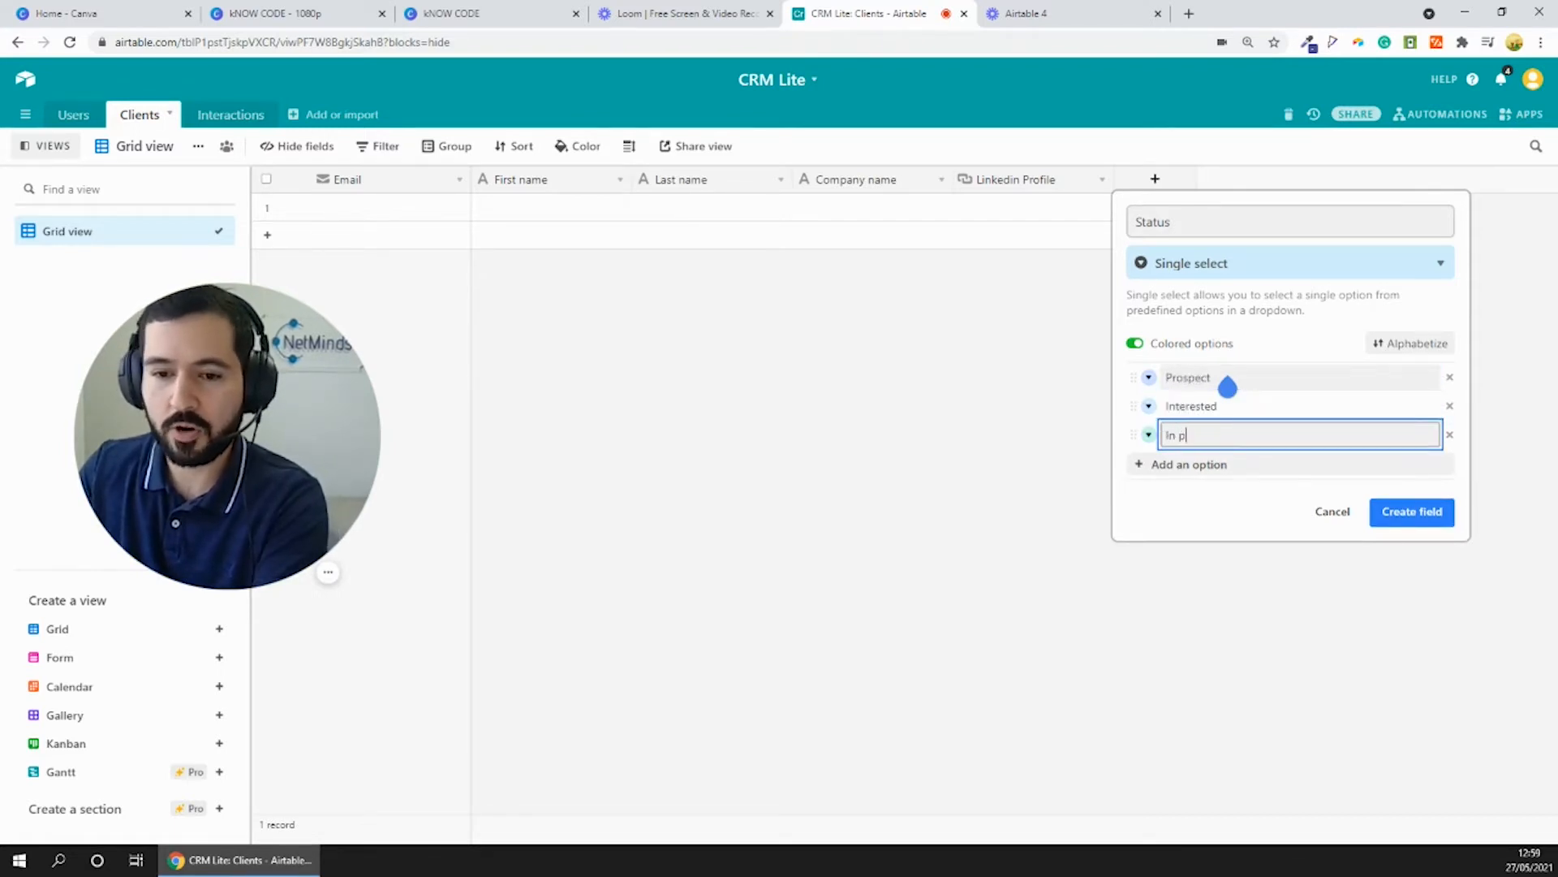
pyautogui.write('In progress')
pyautogui.press('Return')
pyautogui.write('Purchase')
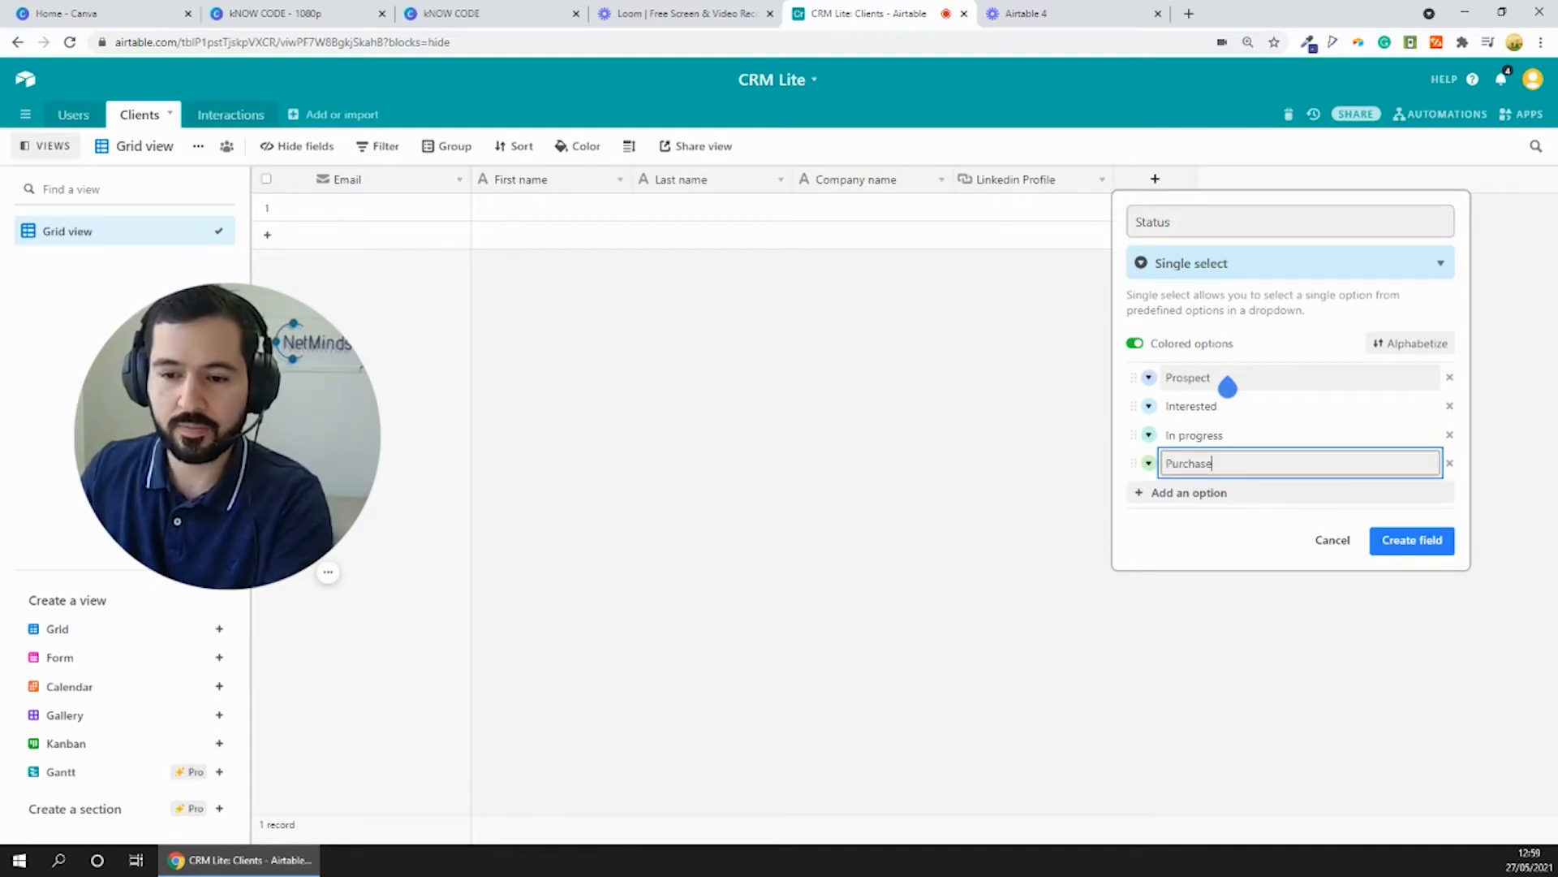
pyautogui.click(1215, 523)
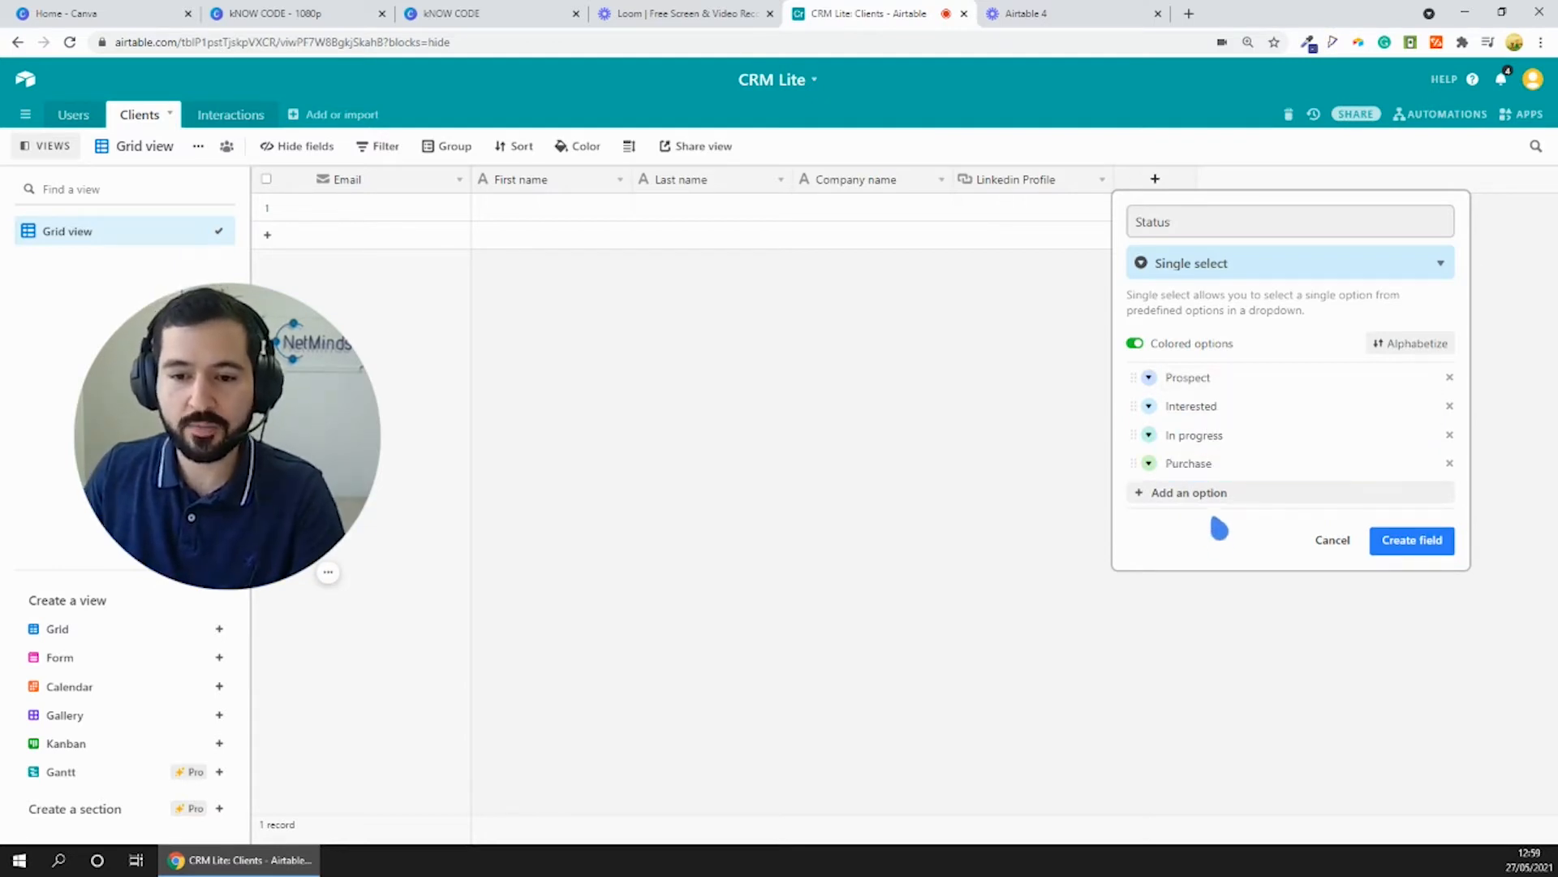
pyautogui.click(1413, 540)
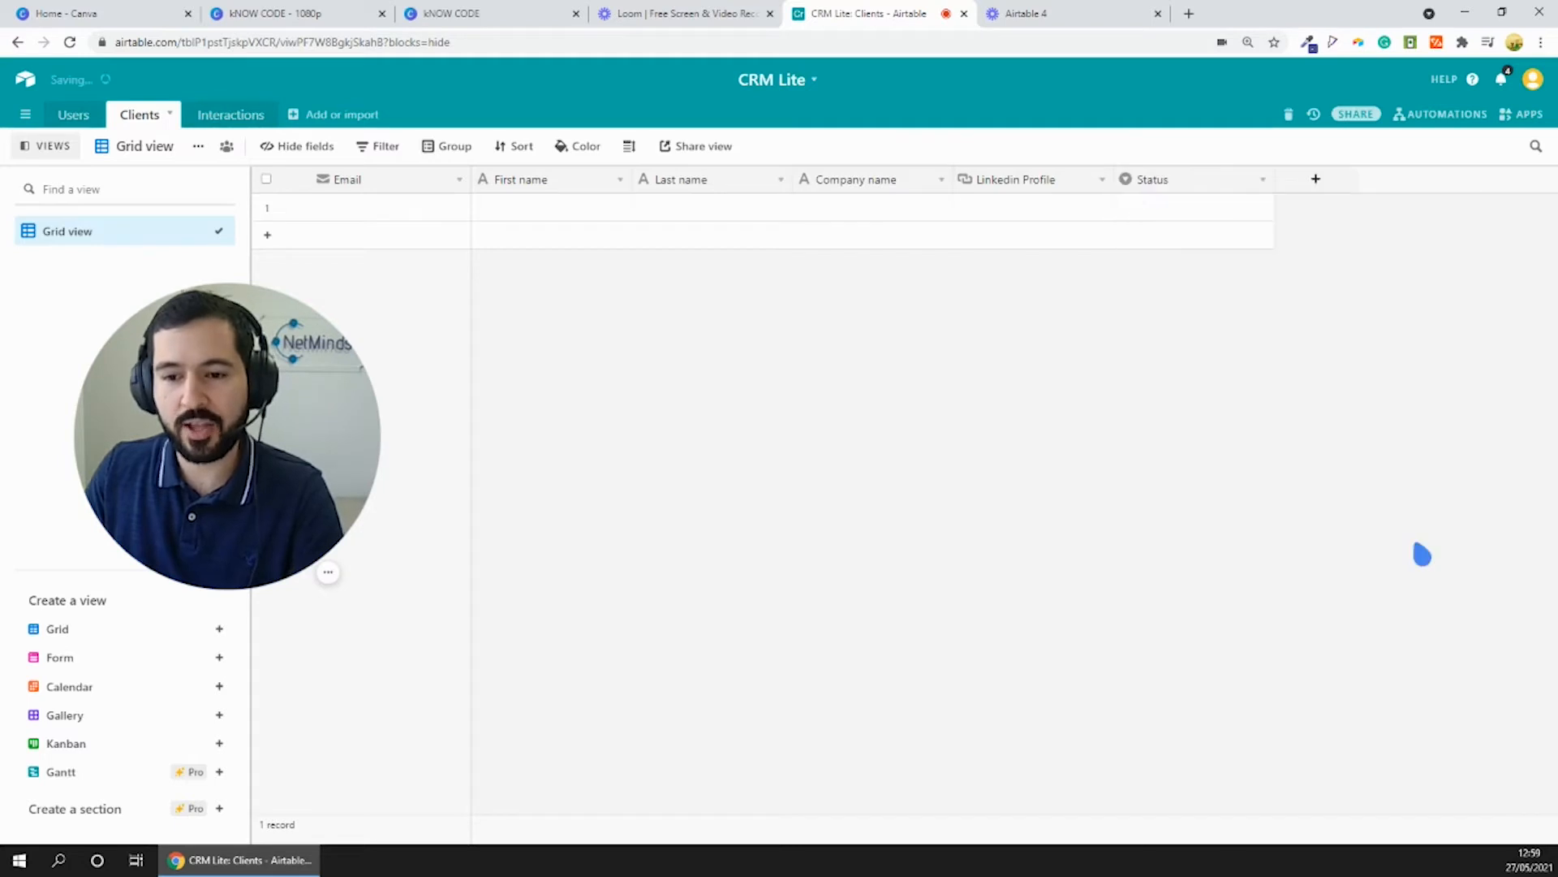
pyautogui.click(1187, 209)
pyautogui.click(1213, 209)
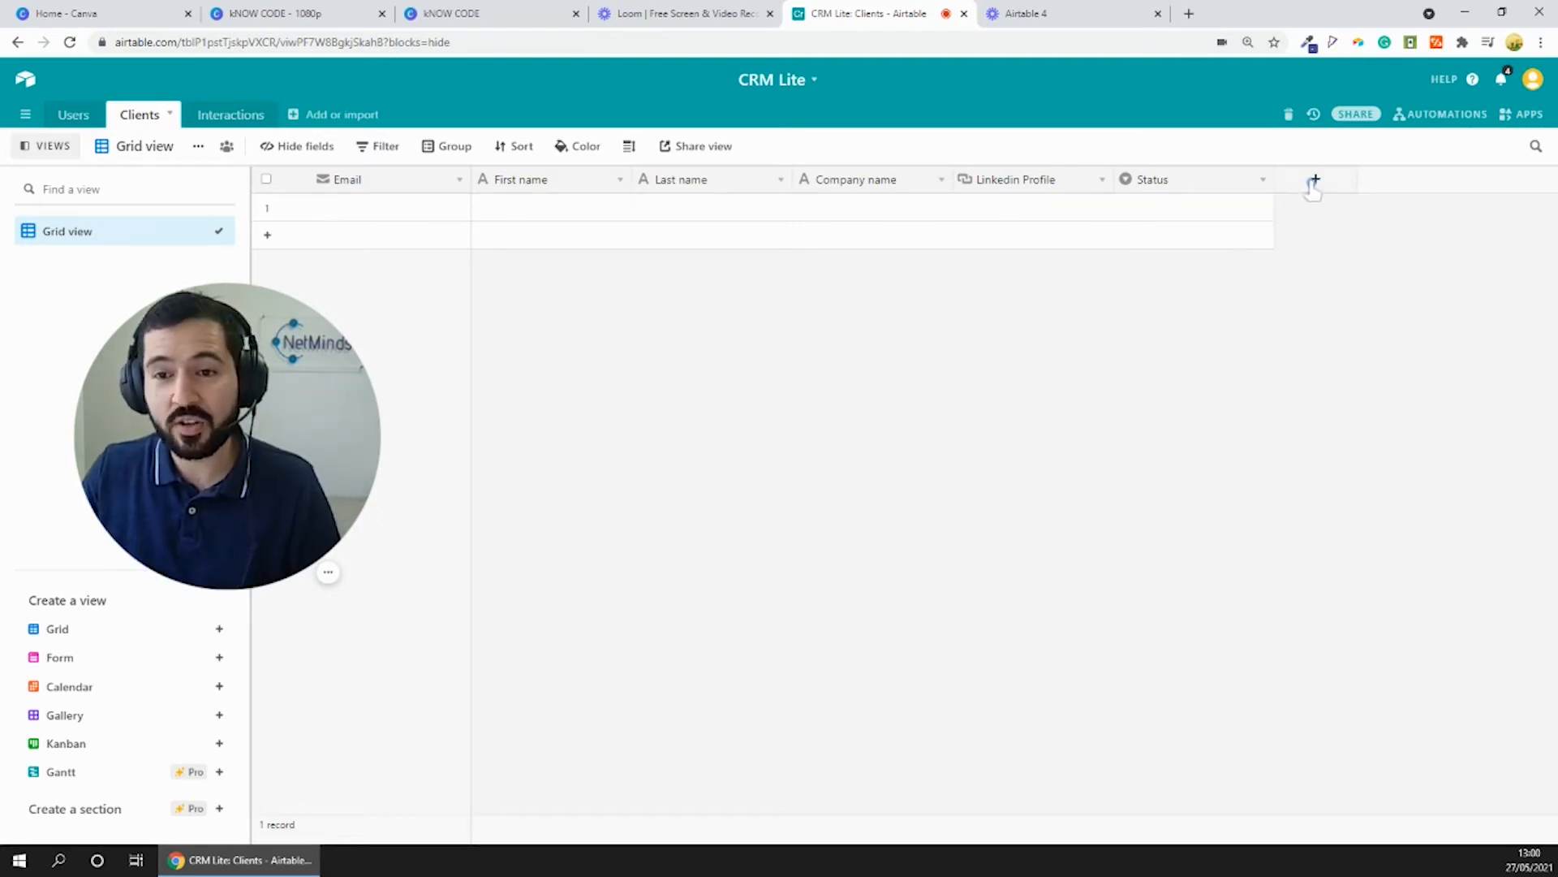
# - Add a field named Interactions to the Clients table that links to records in the Interactions table
pyautogui.click(1316, 180)
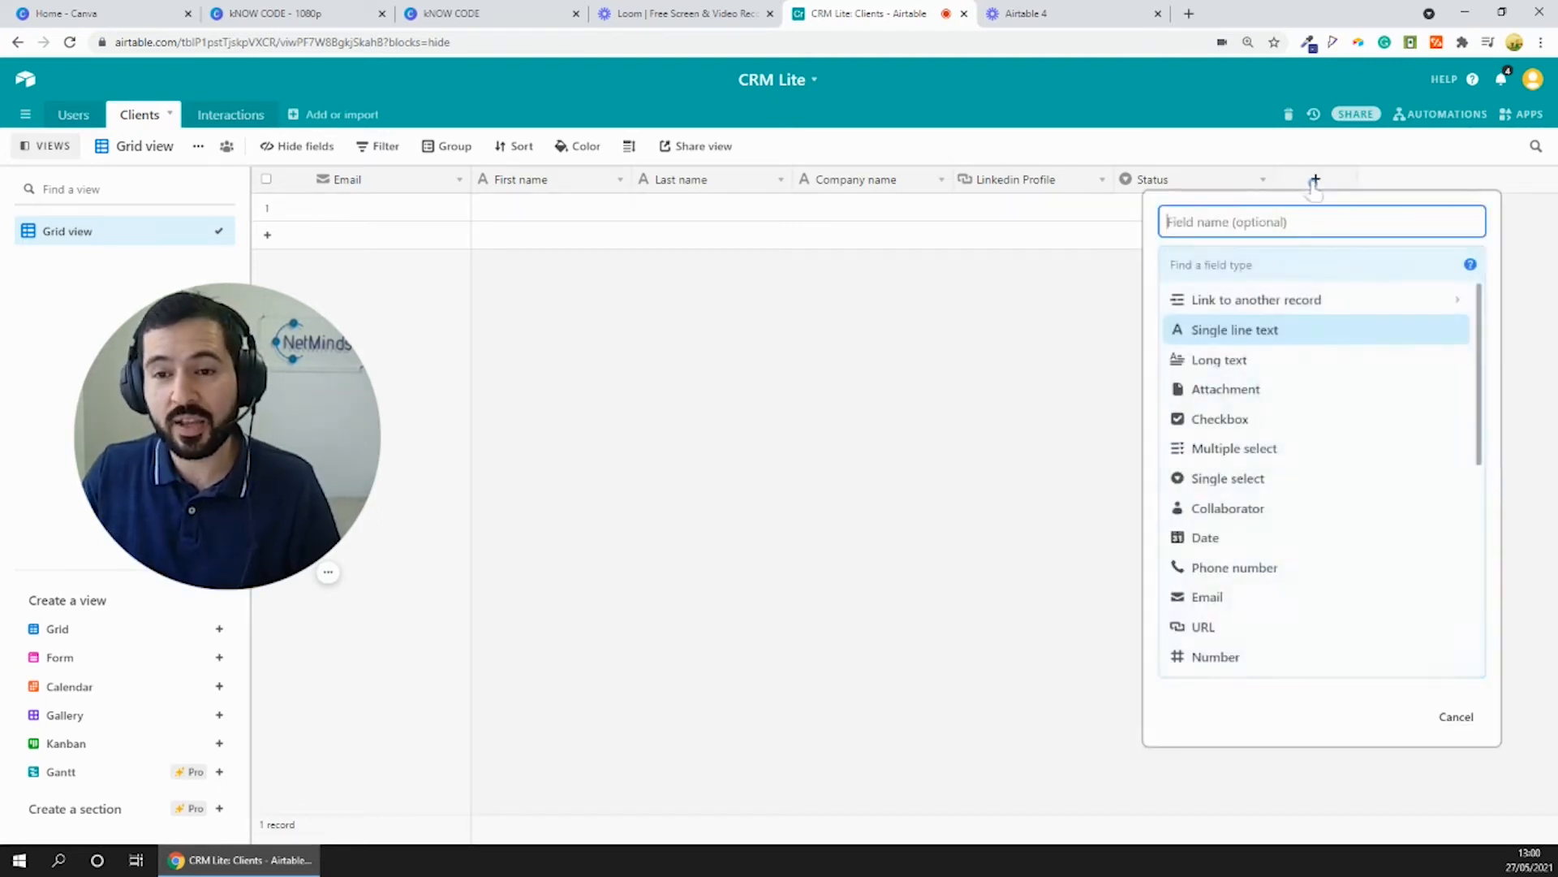
pyautogui.click(1253, 322)
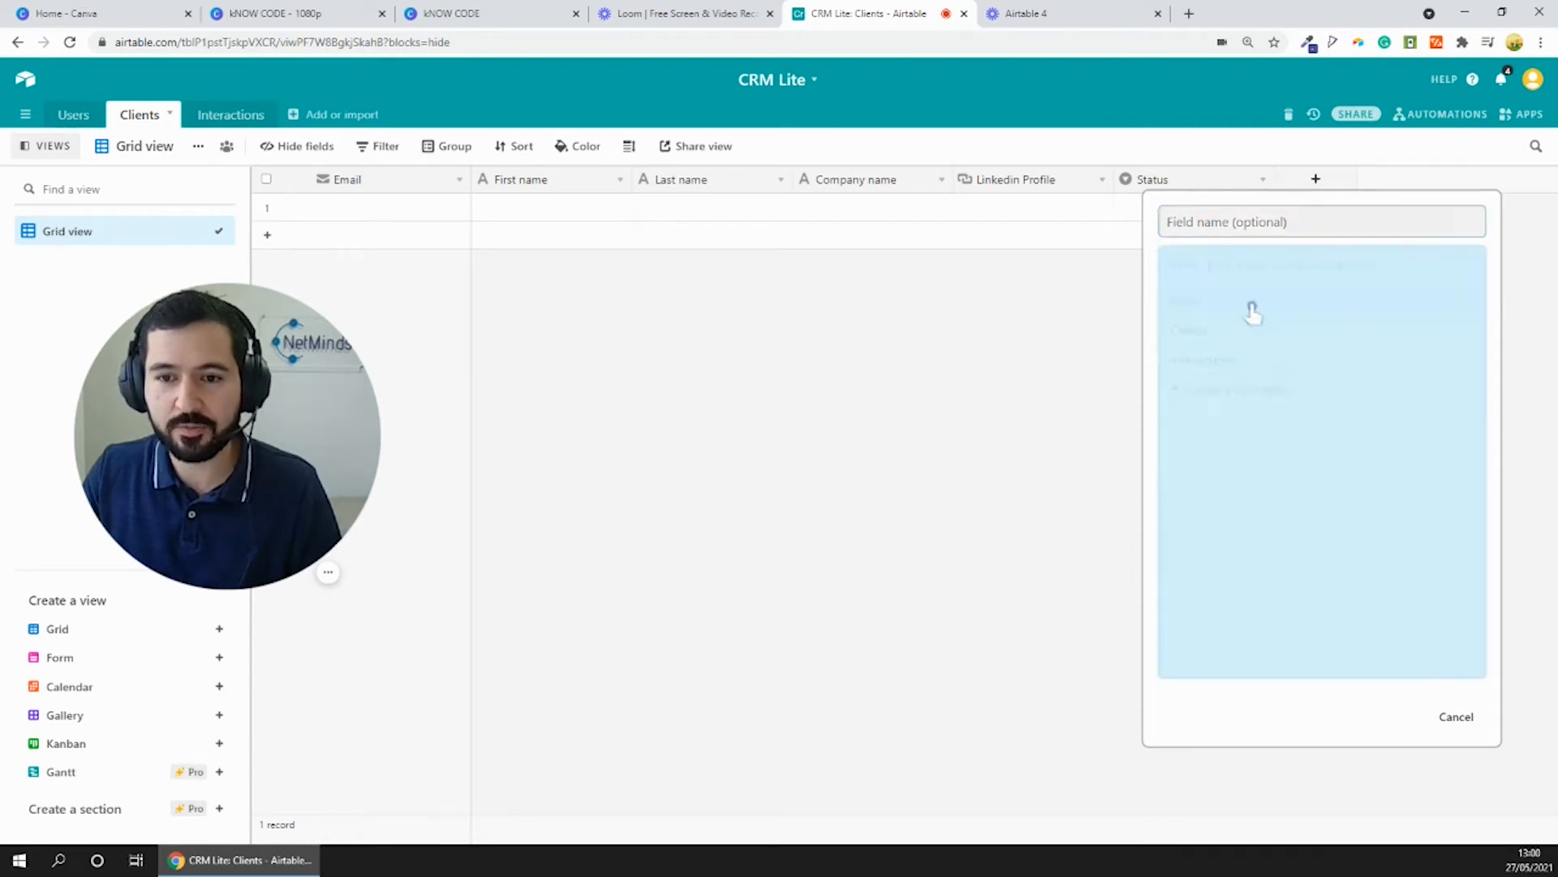
pyautogui.write('int')
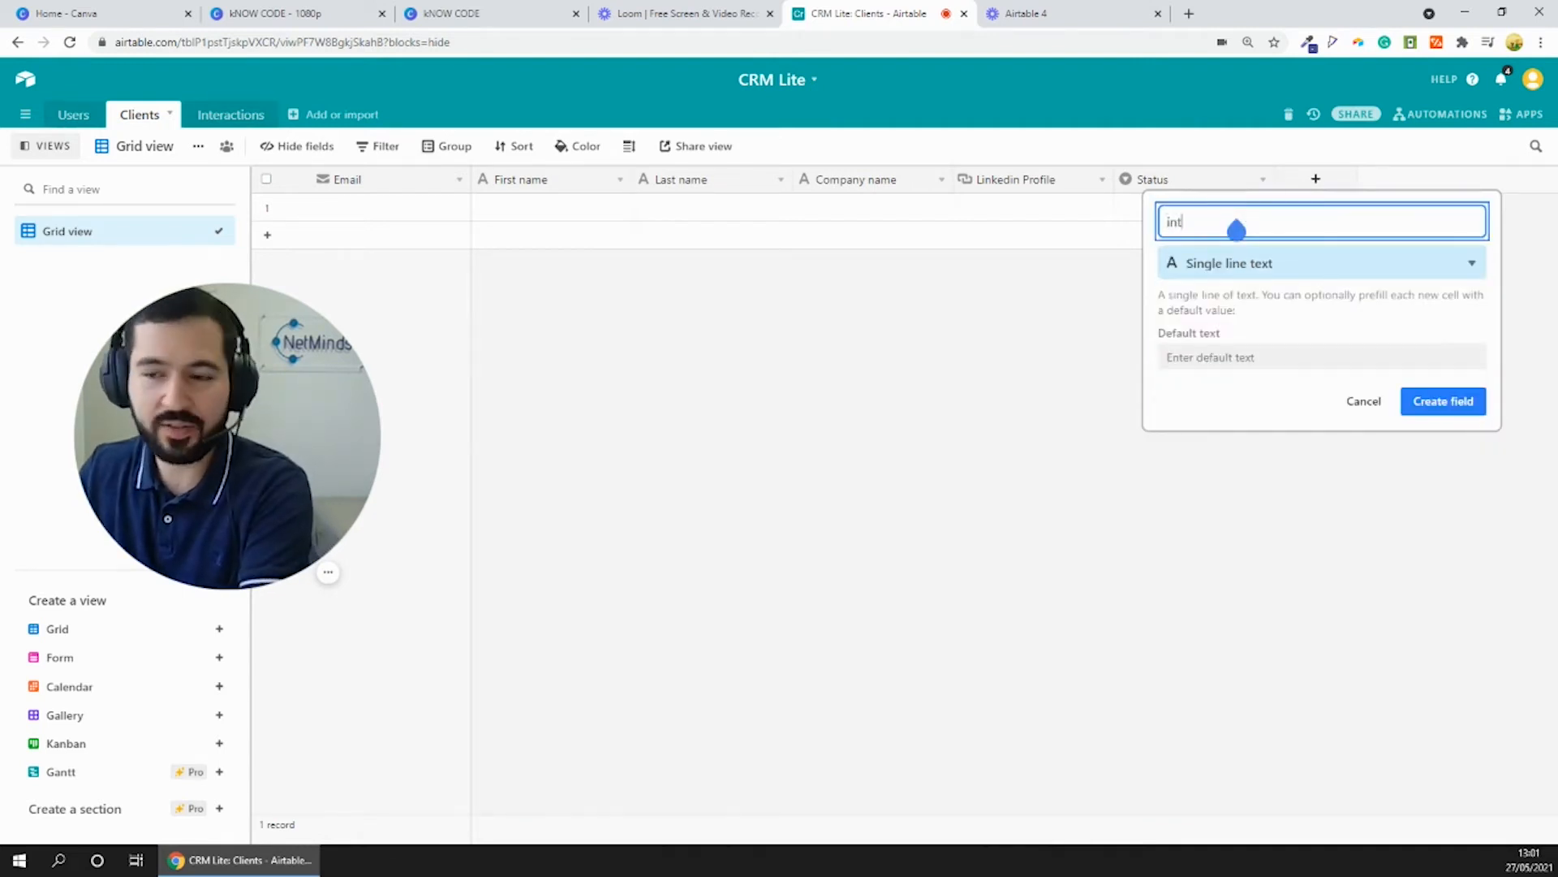
pyautogui.press('BackSpace')
pyautogui.press('BackSpace')
pyautogui.press('BackSpace')
pyautogui.write('Interactions')
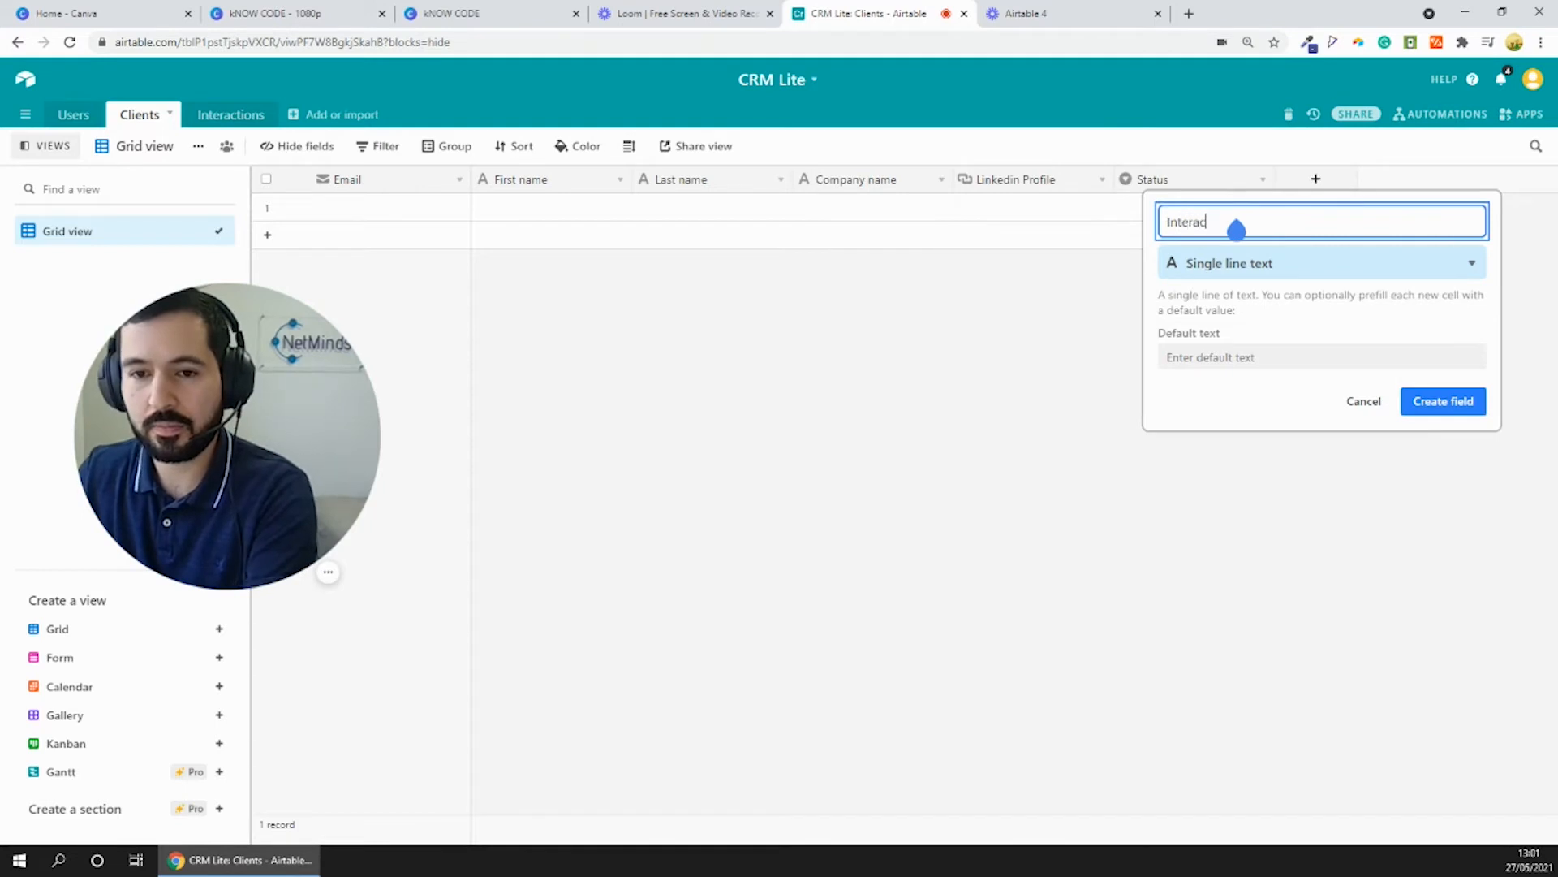
pyautogui.click(1268, 272)
pyautogui.click(1242, 301)
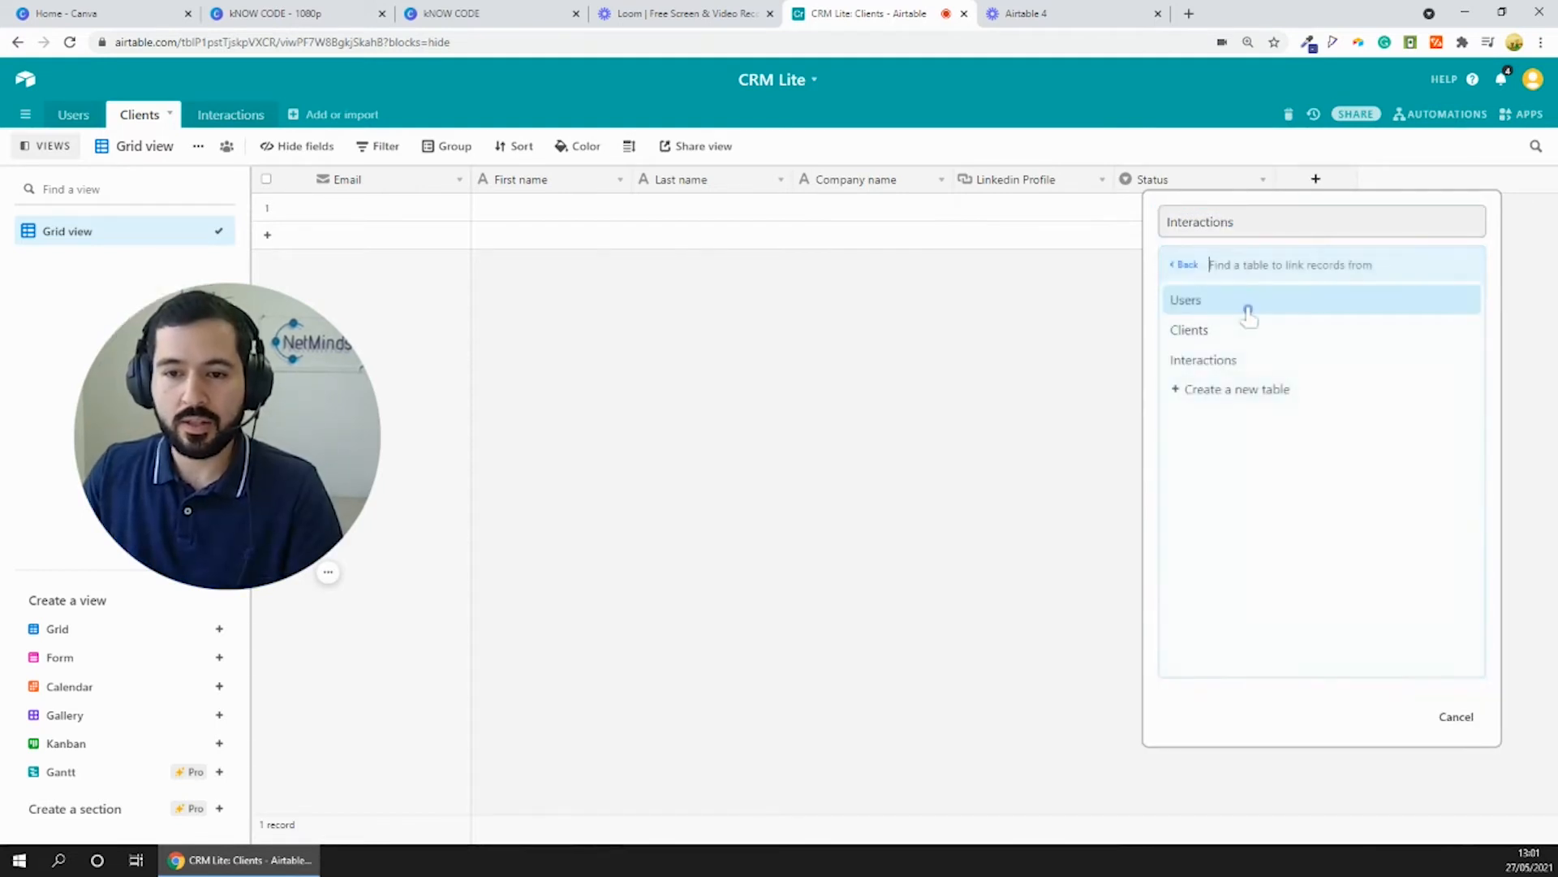
pyautogui.click(1232, 362)
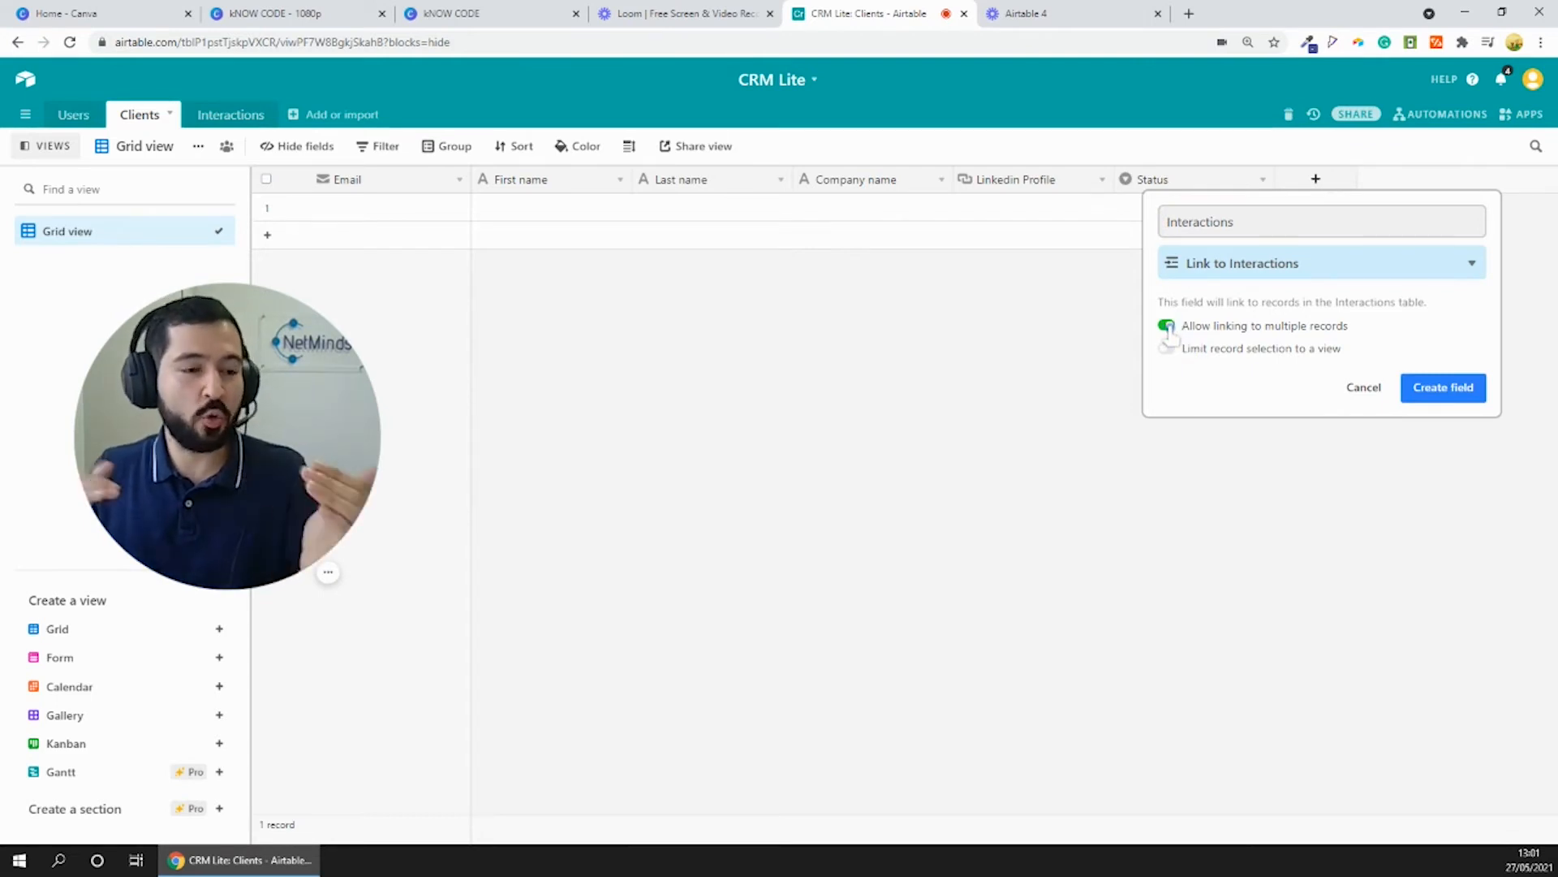
pyautogui.click(1444, 387)
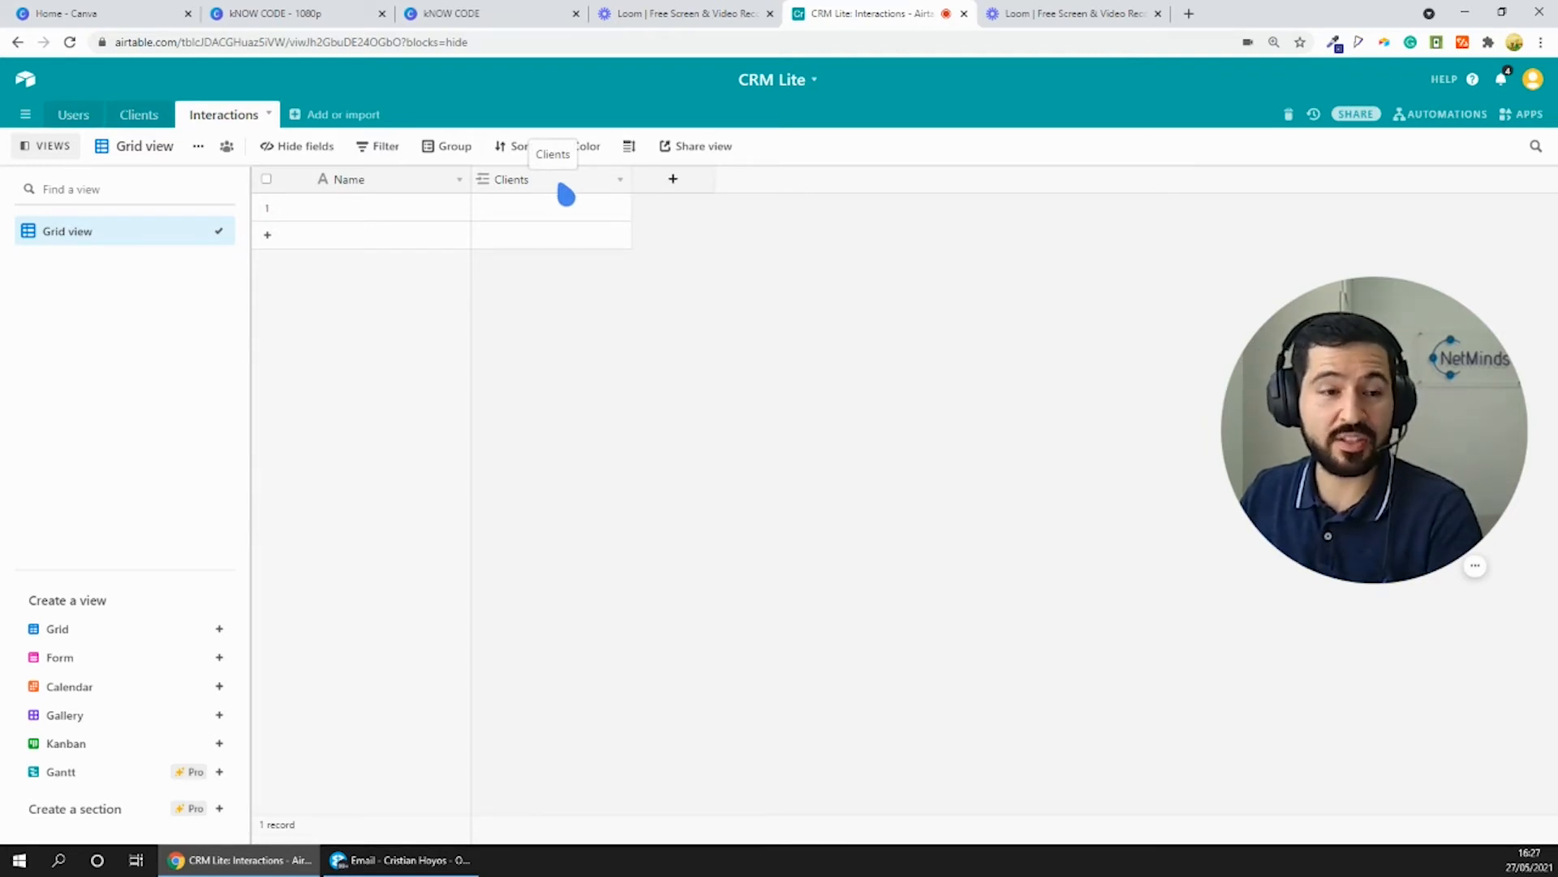
# - Rename the Interactions table's primary field as ID
pyautogui.click(458, 184)
pyautogui.click(421, 210)
pyautogui.moveTo(409, 224); pyautogui.dragTo(331, 218)
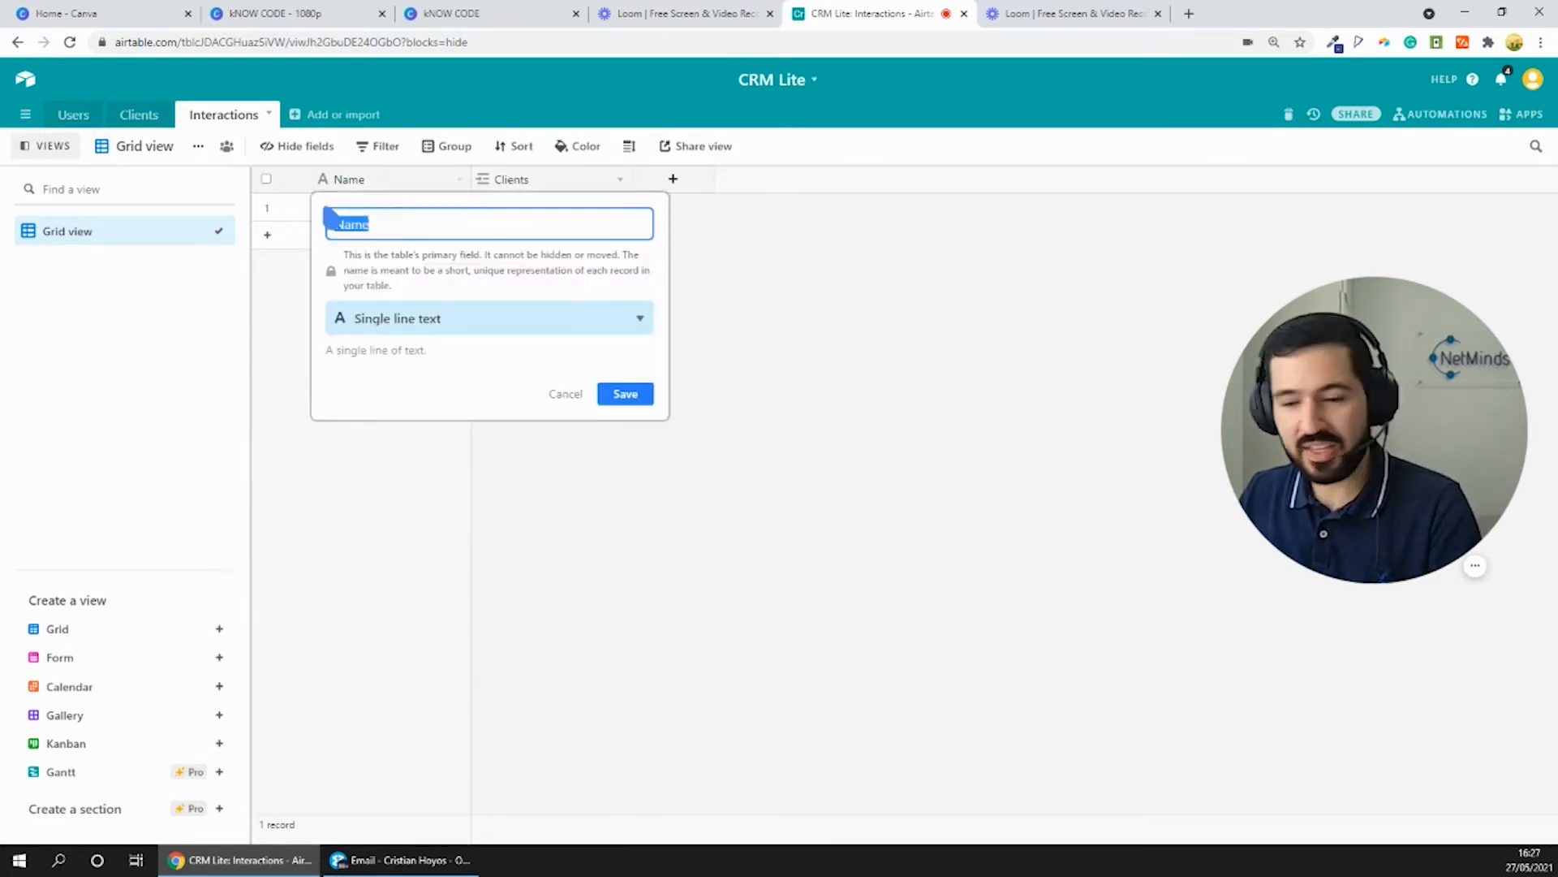
pyautogui.write('ID')
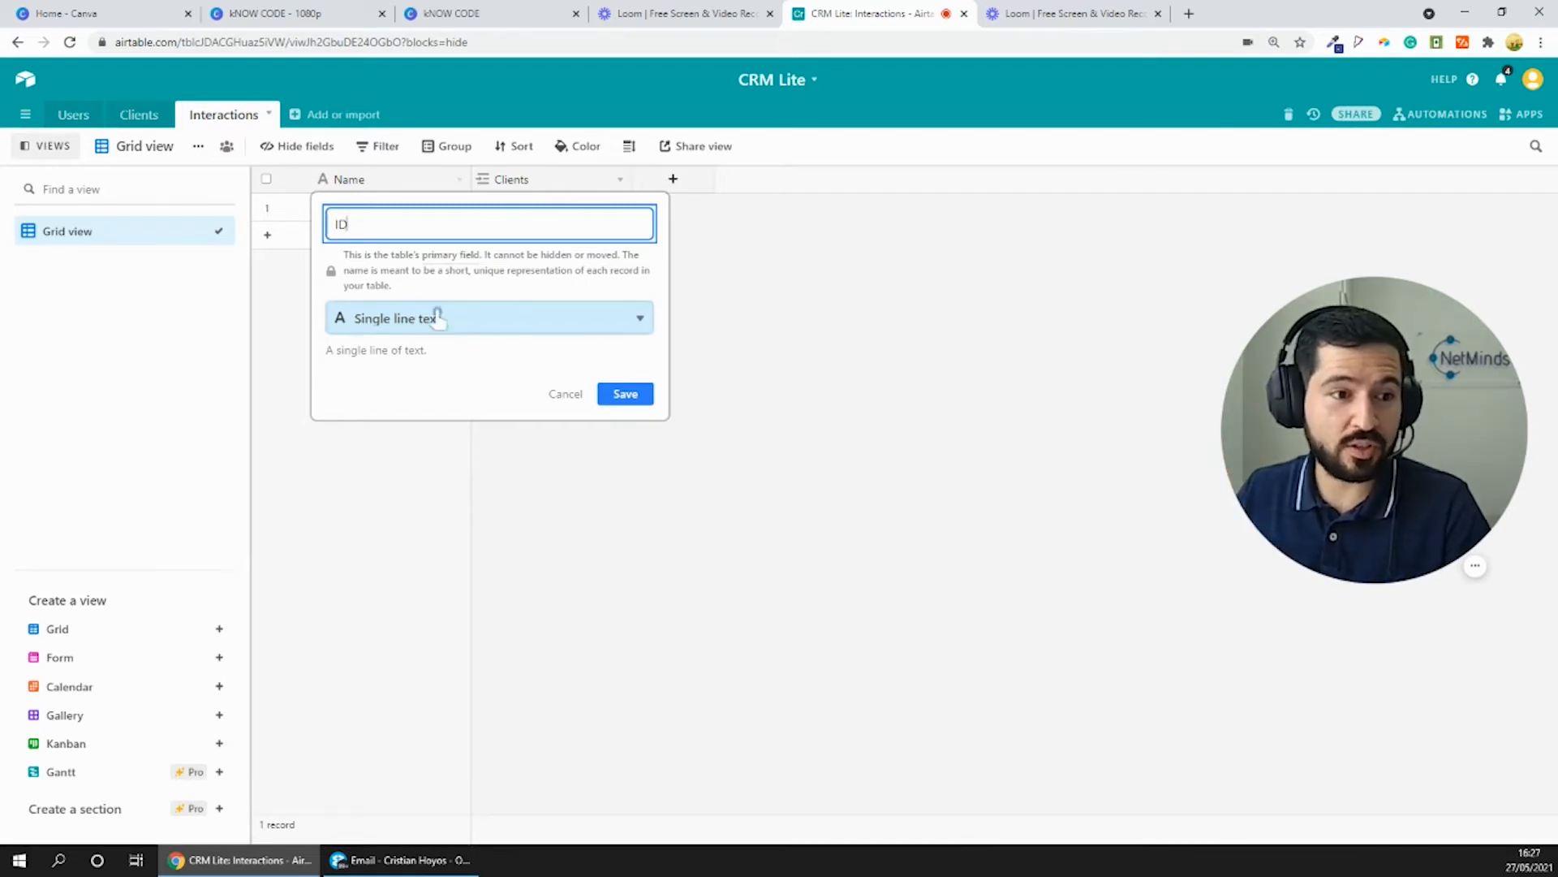
pyautogui.click(639, 397)
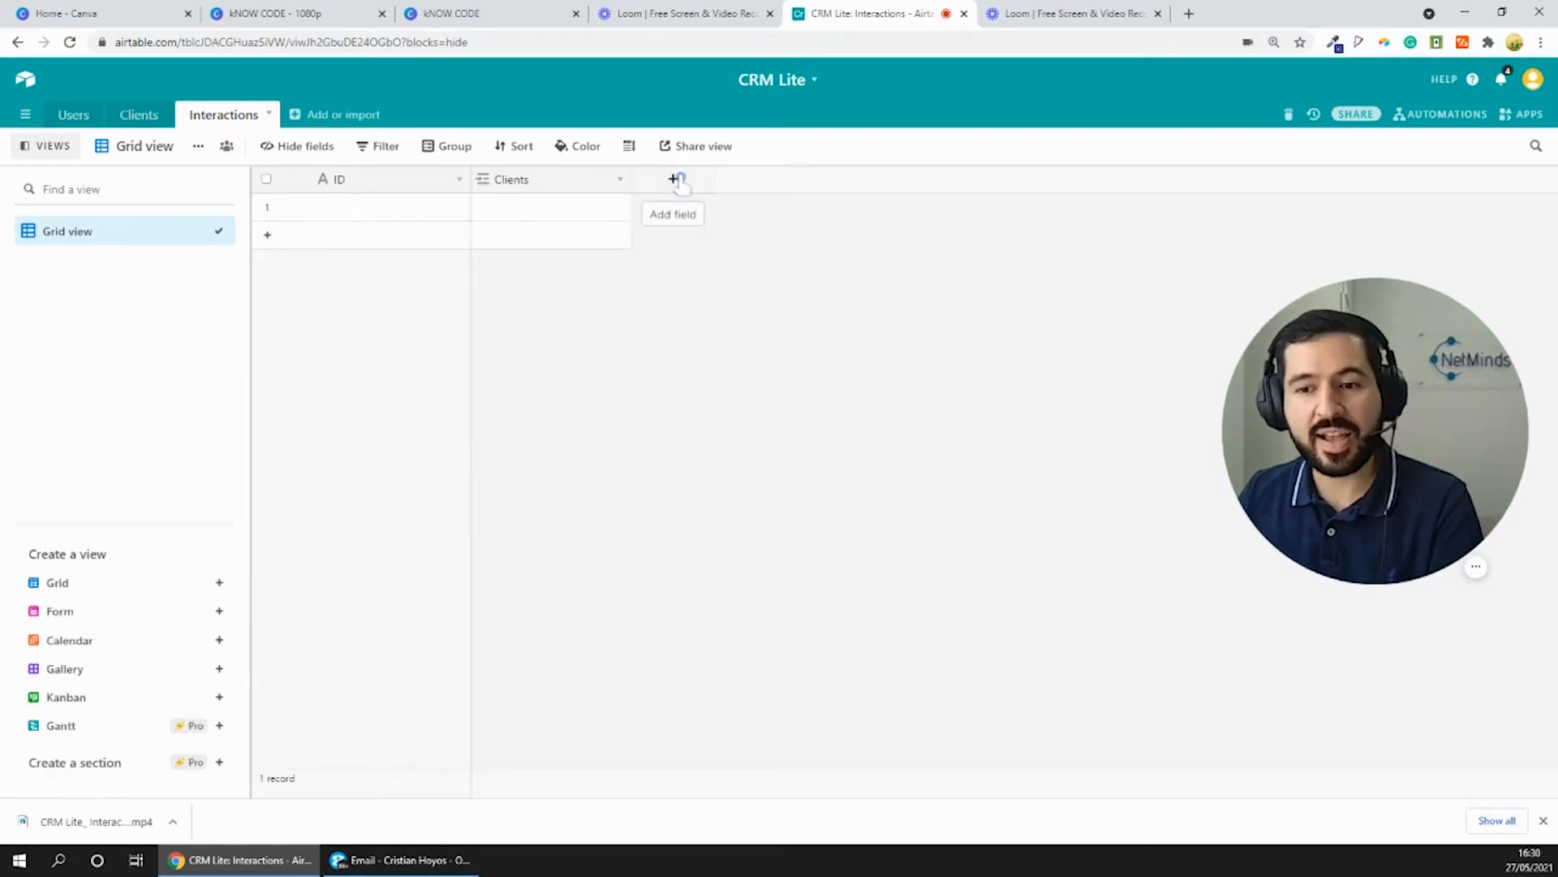
# - Add a long text field named Message to the Interactions table
pyautogui.click(675, 180)
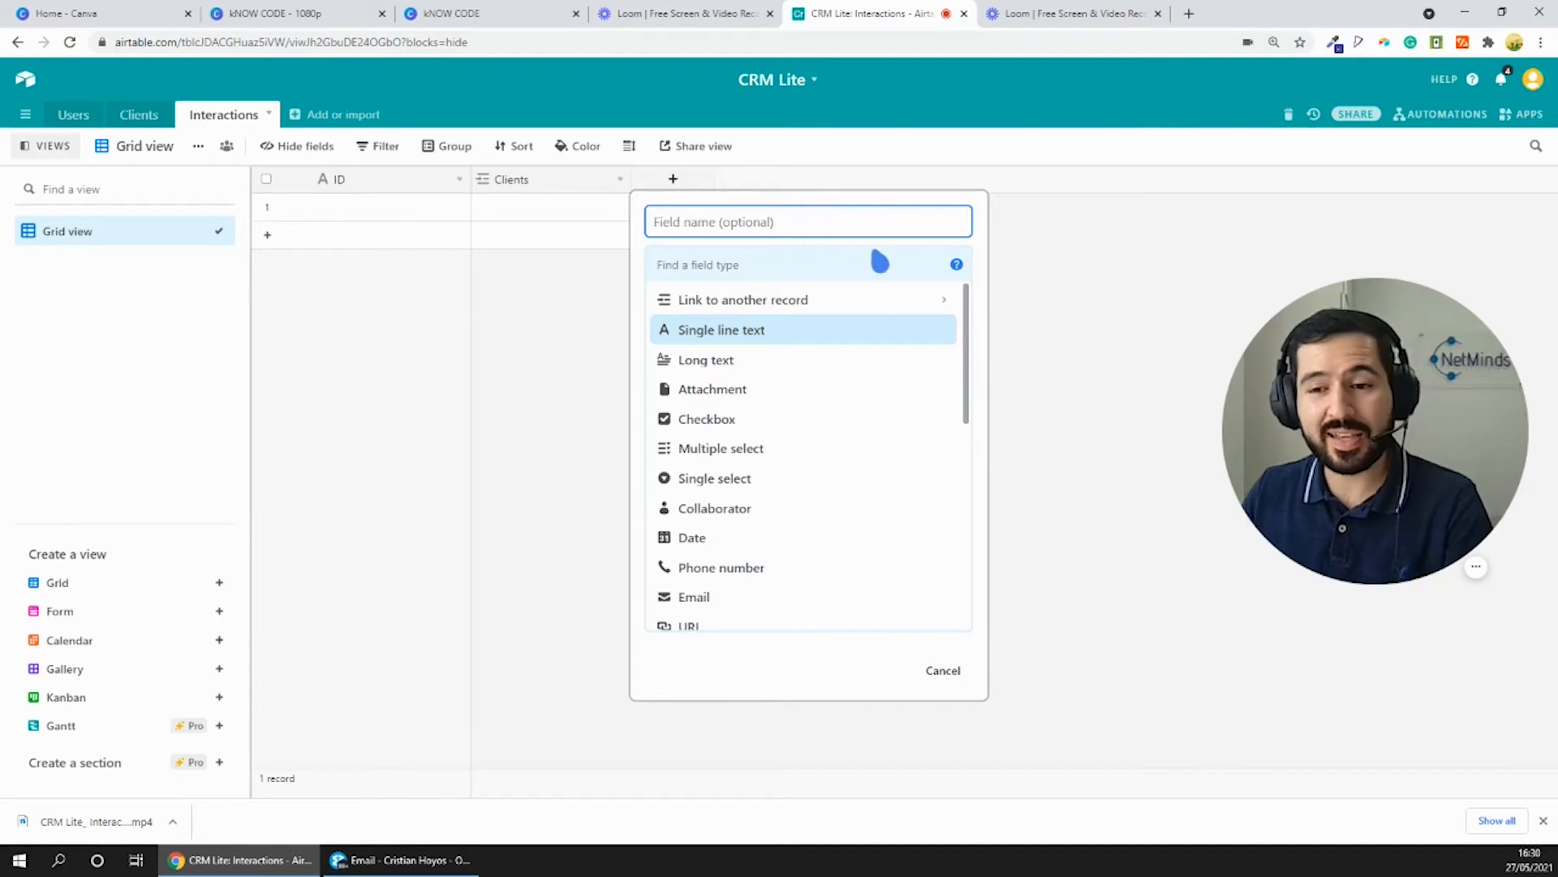
pyautogui.click(721, 361)
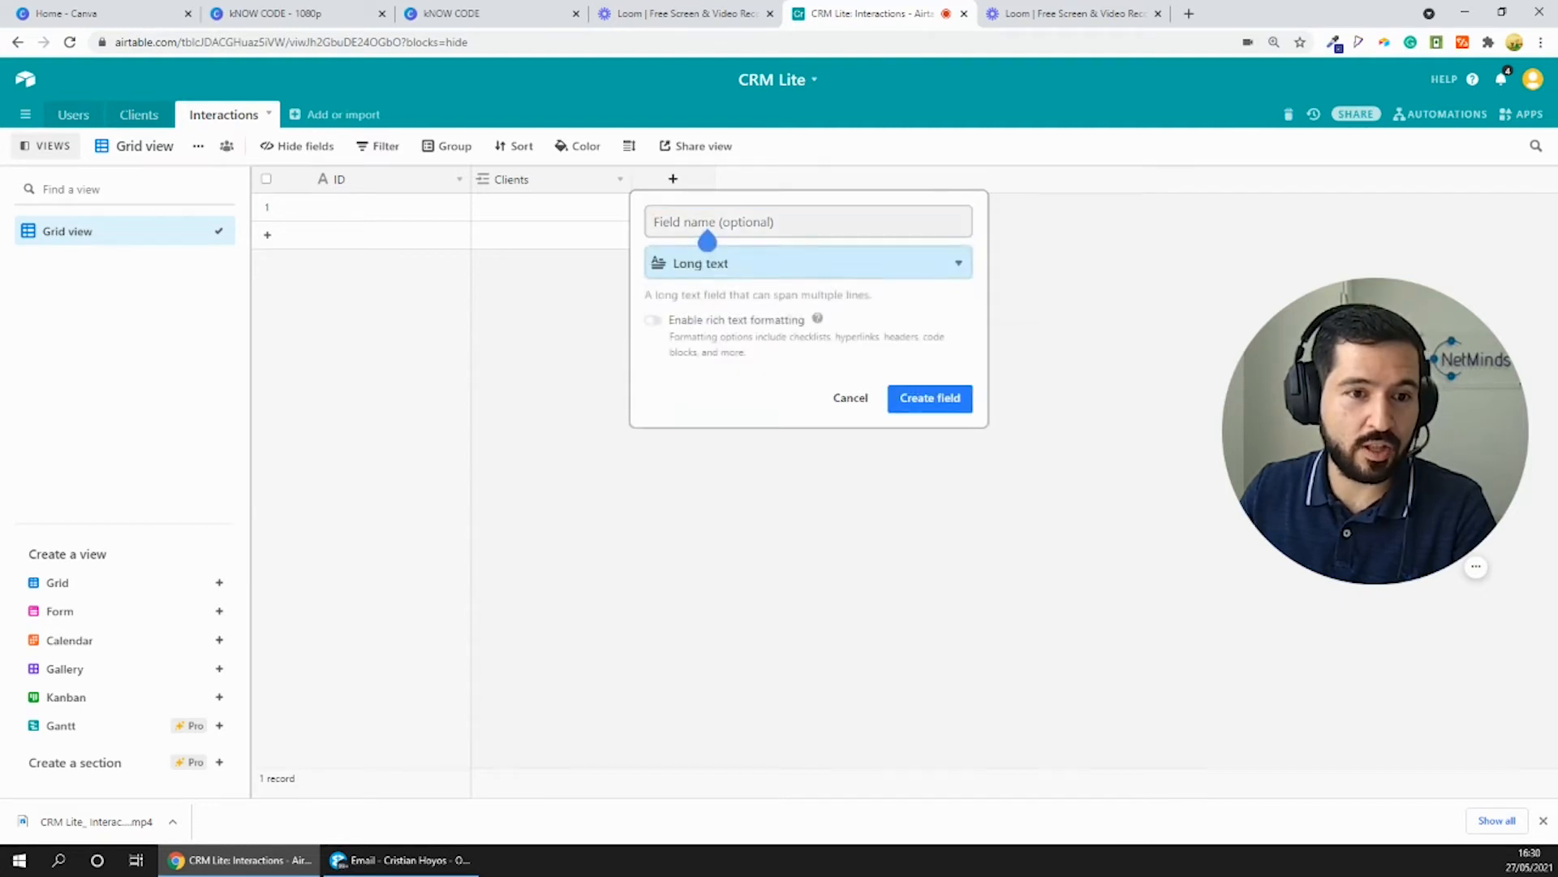
pyautogui.write('Message')
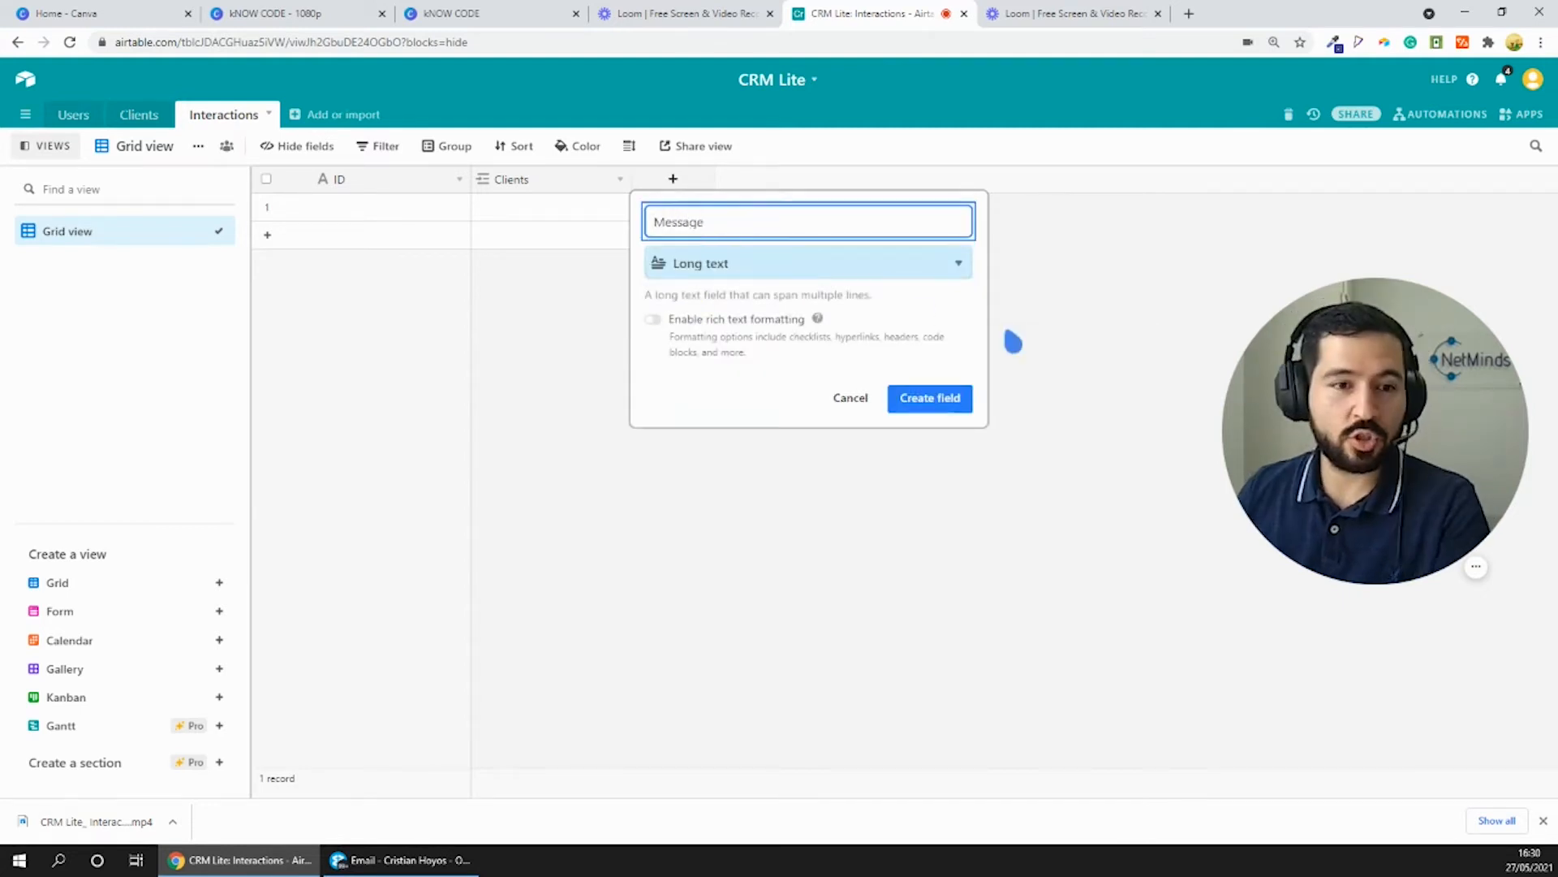
pyautogui.click(932, 396)
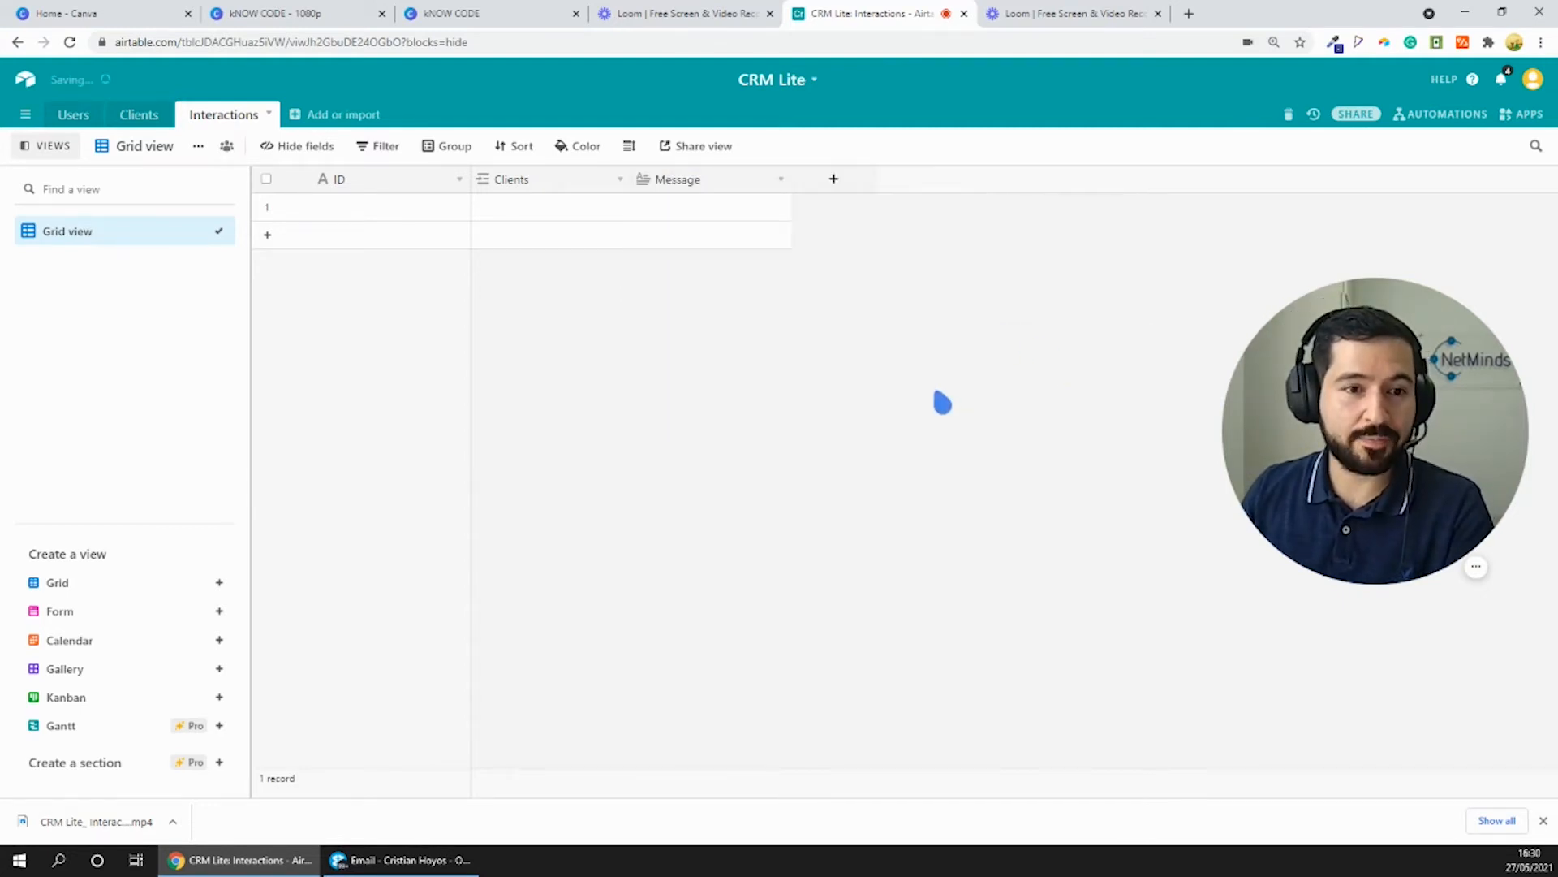
# - Add an unnamed Created time field to the Interactions table with the Friendly date format
pyautogui.click(836, 180)
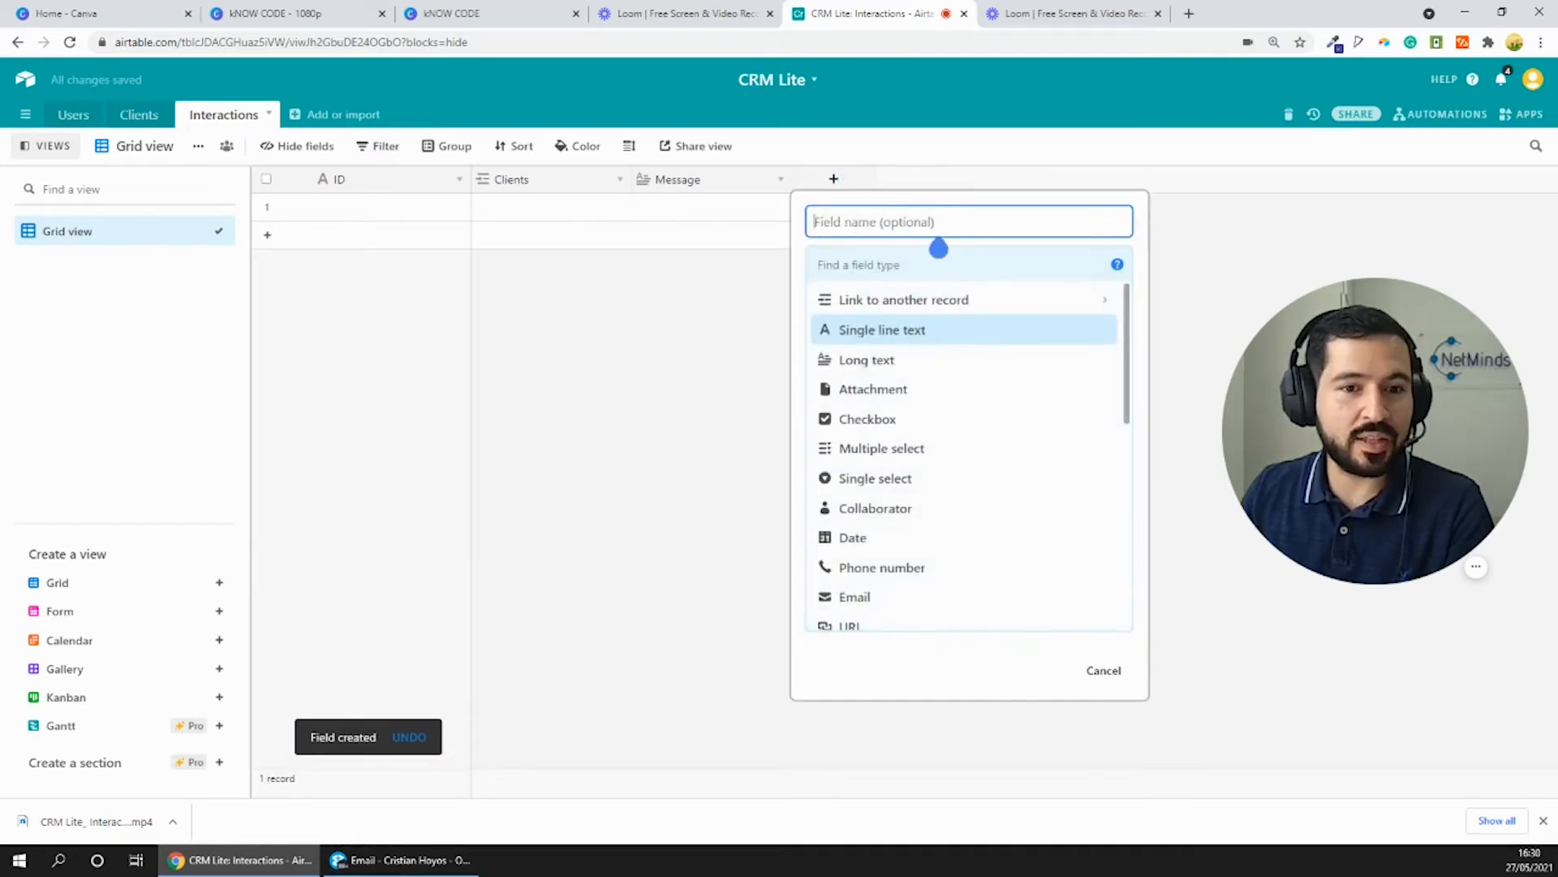
pyautogui.scroll(-5, 934, 381)
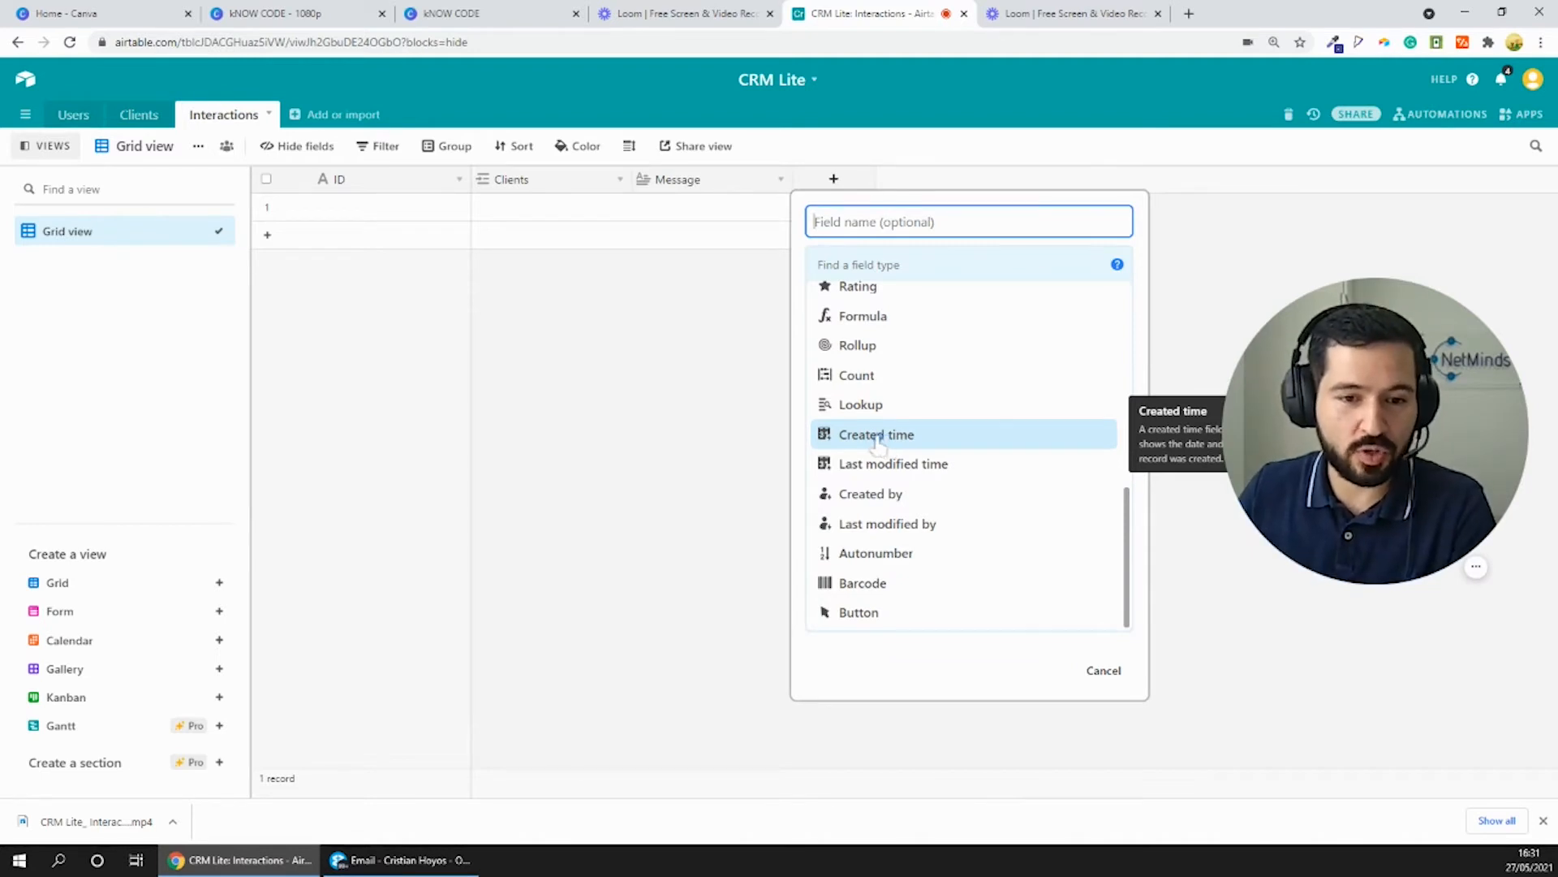
pyautogui.click(885, 436)
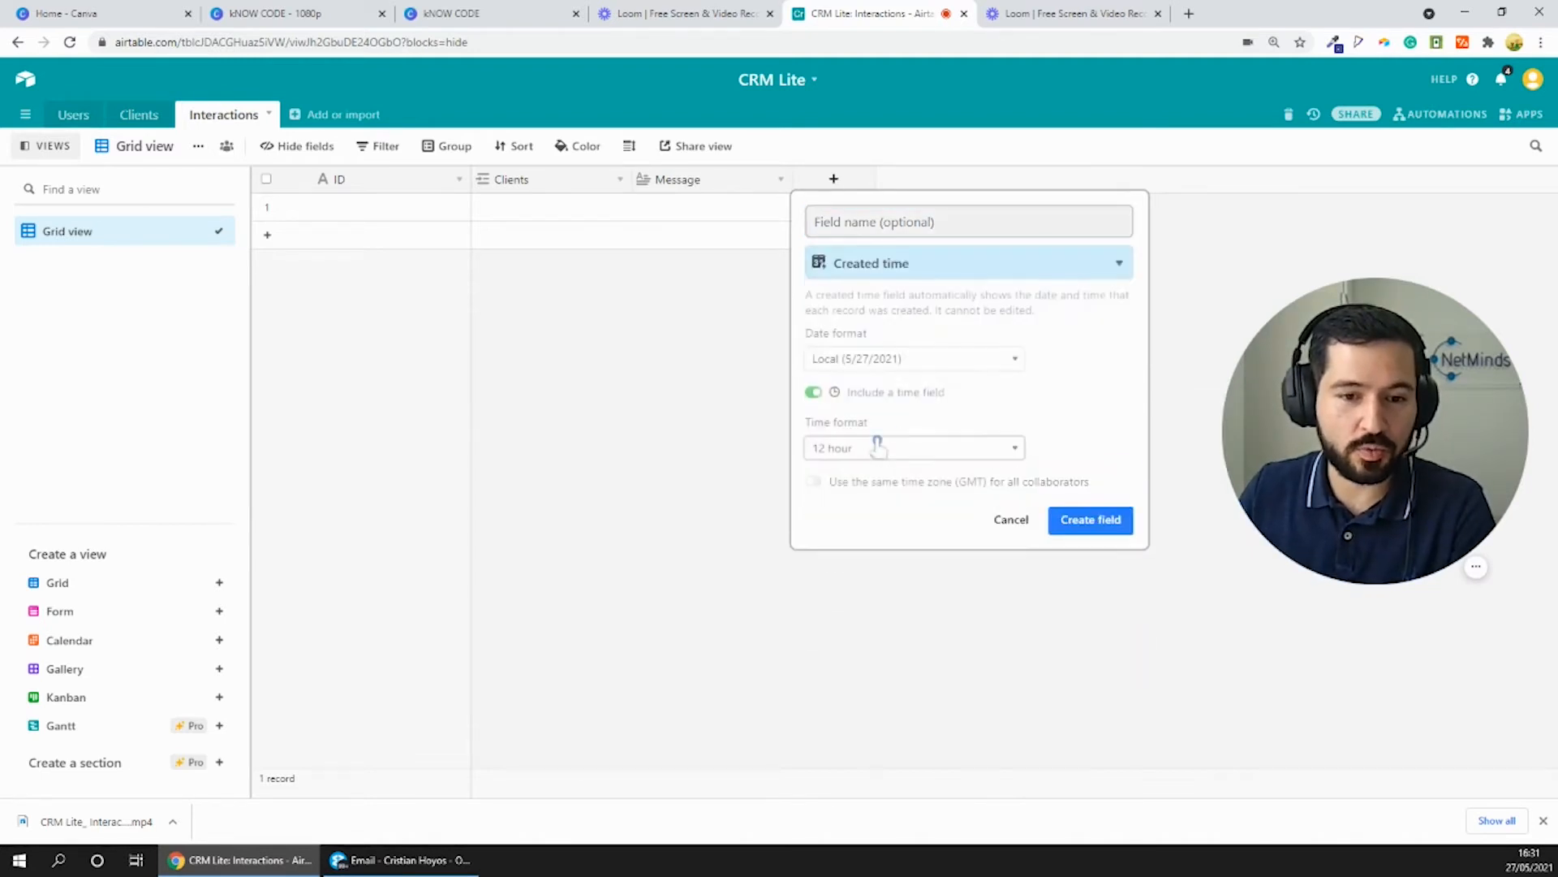
pyautogui.click(864, 363)
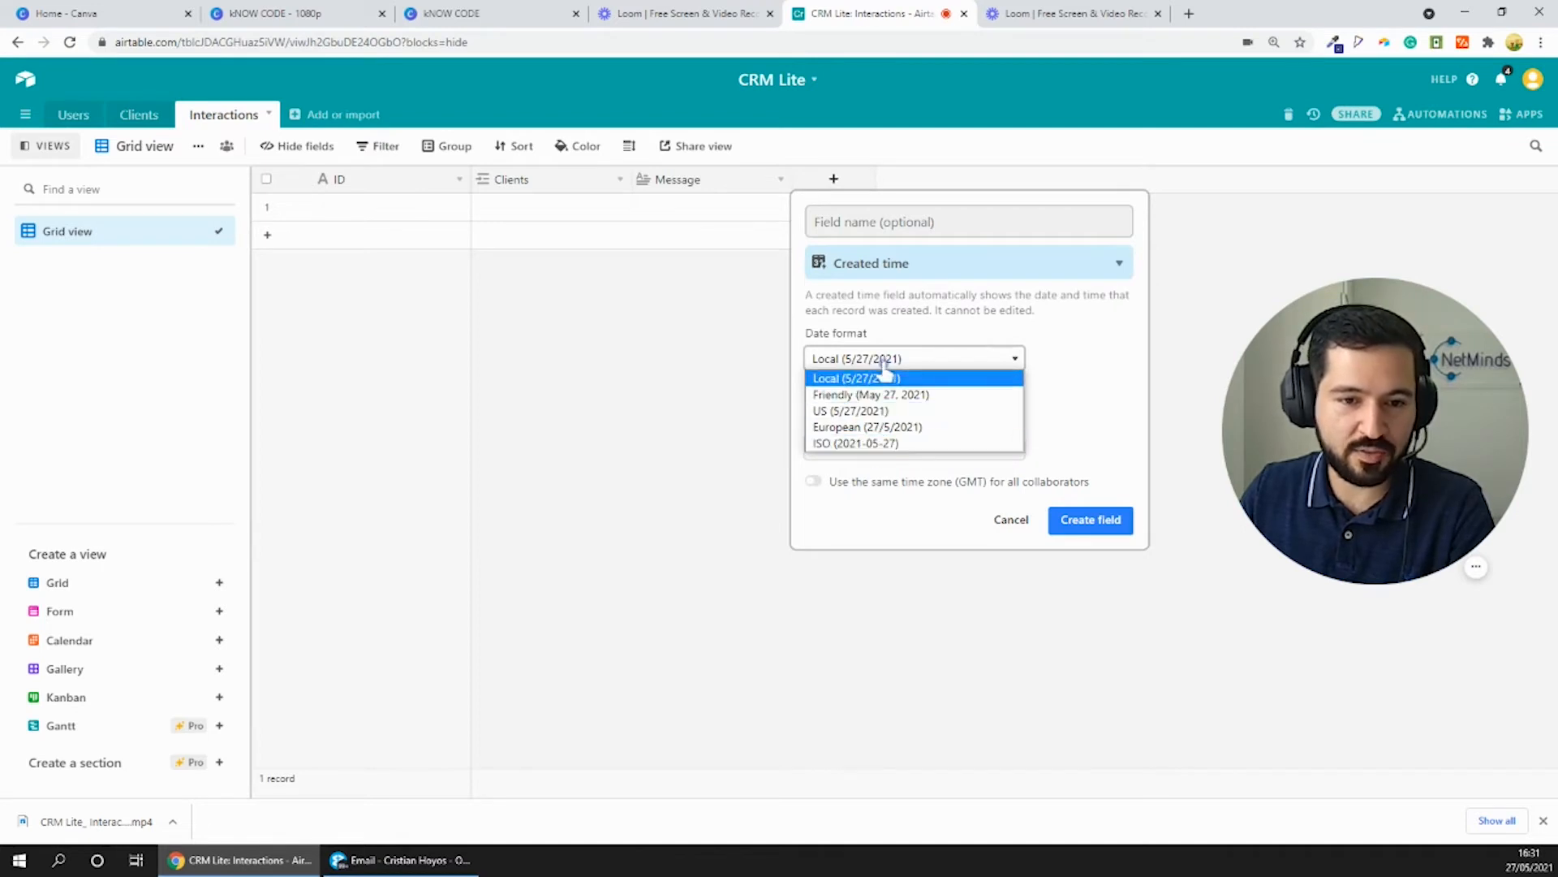
pyautogui.click(885, 397)
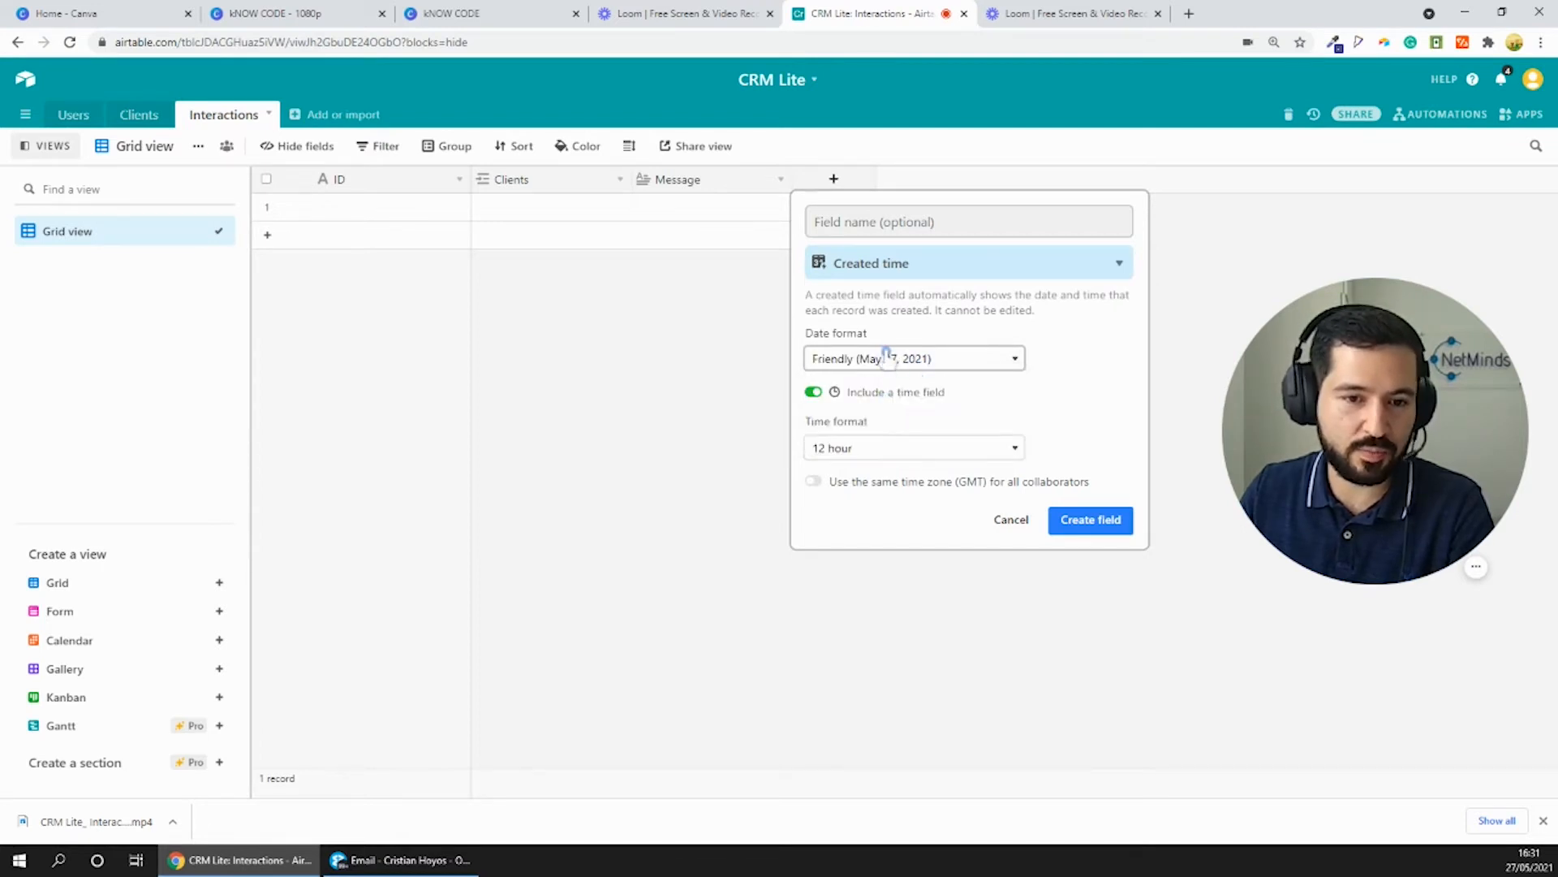
pyautogui.click(1088, 521)
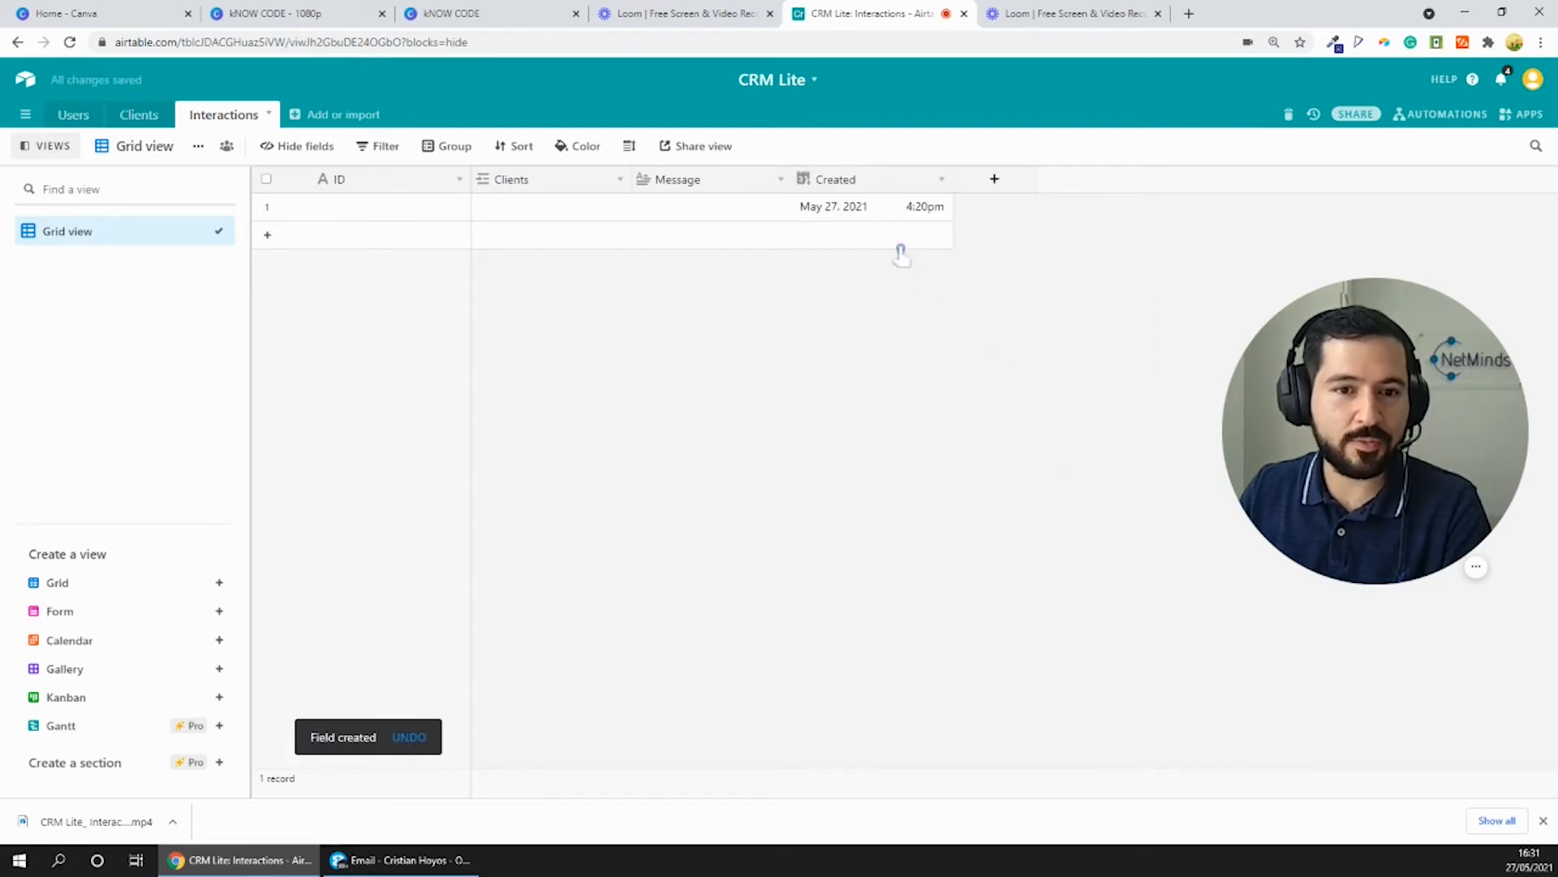
# - Add a second blank record to the Interactions table and compare the creation times of both records
pyautogui.click(875, 213)
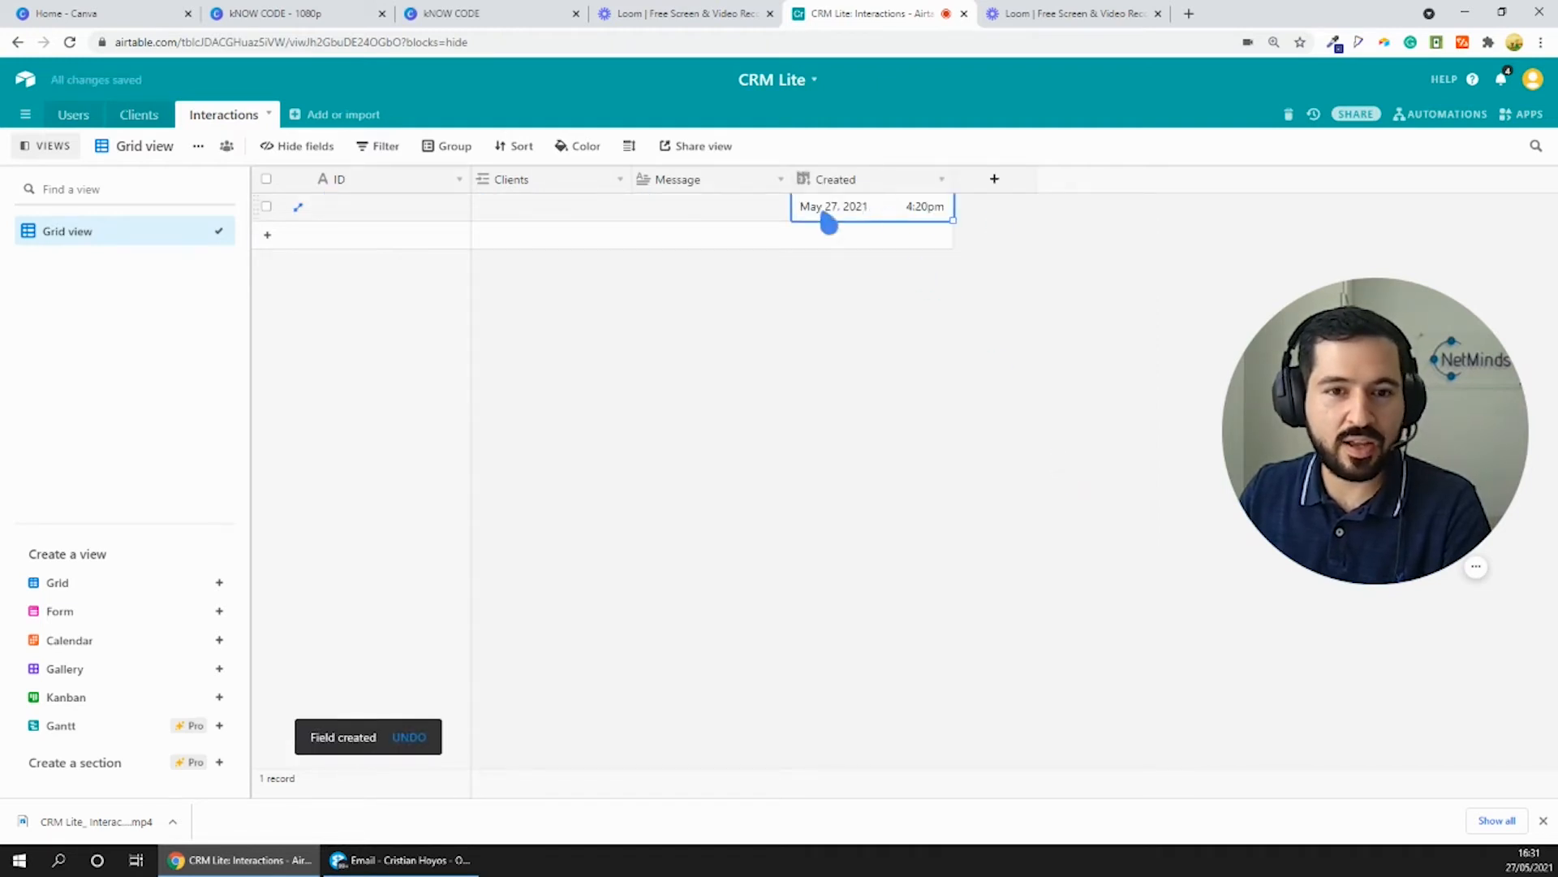
pyautogui.click(276, 235)
pyautogui.click(819, 237)
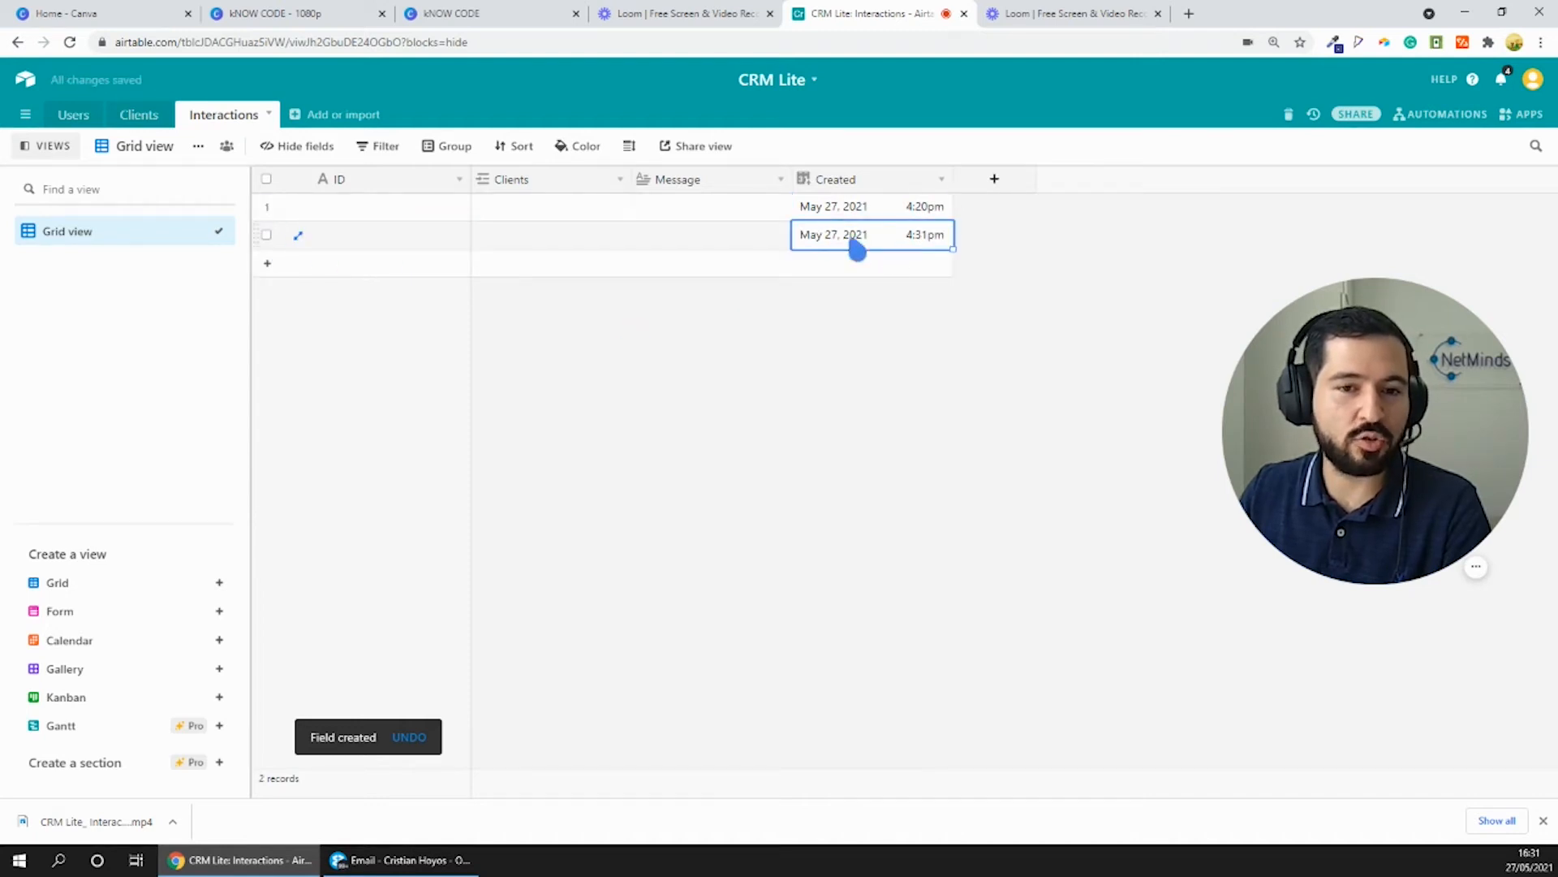
pyautogui.click(932, 213)
pyautogui.click(919, 234)
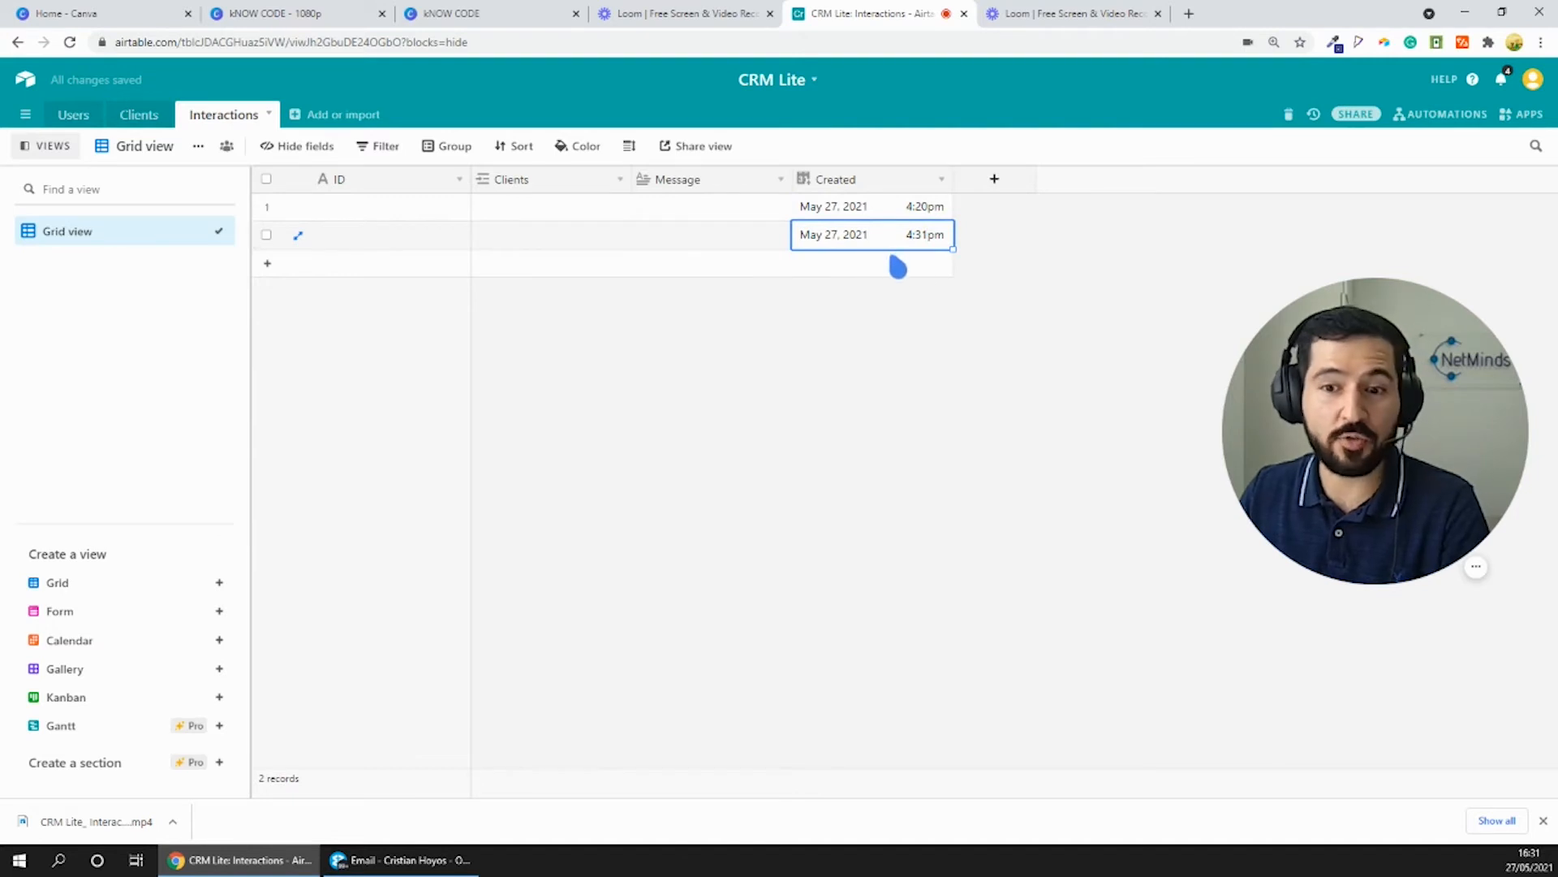
# - Delete the second blank record from the Interactions table
pyautogui.rightClick(270, 244)
pyautogui.click(373, 431)
pyautogui.click(897, 206)
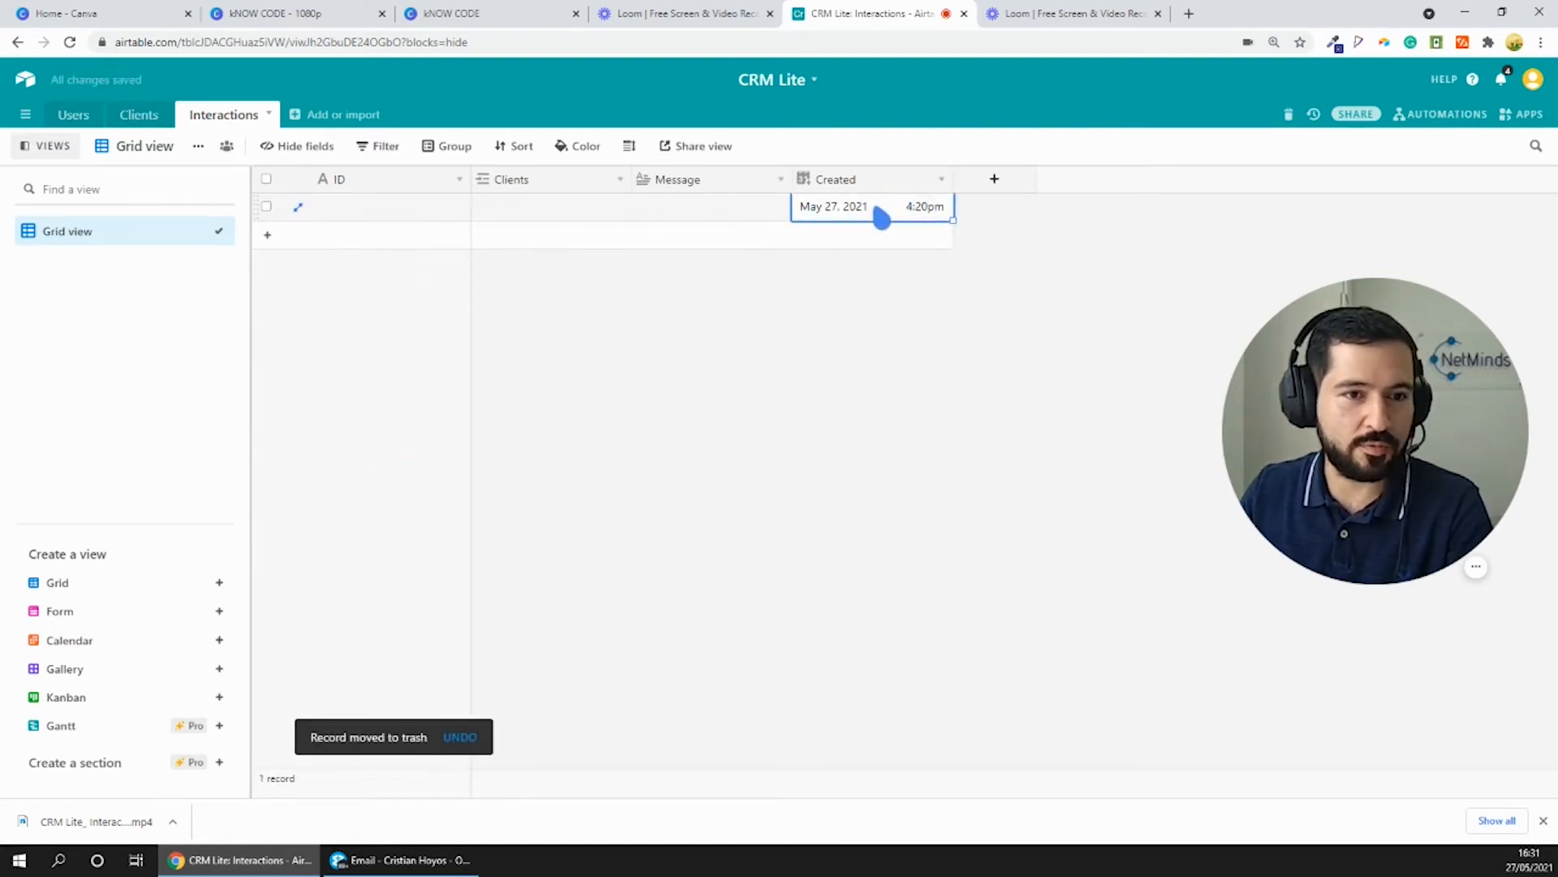
# - Change the field type of the Interactions table's primary ID field to Formula
pyautogui.click(418, 213)
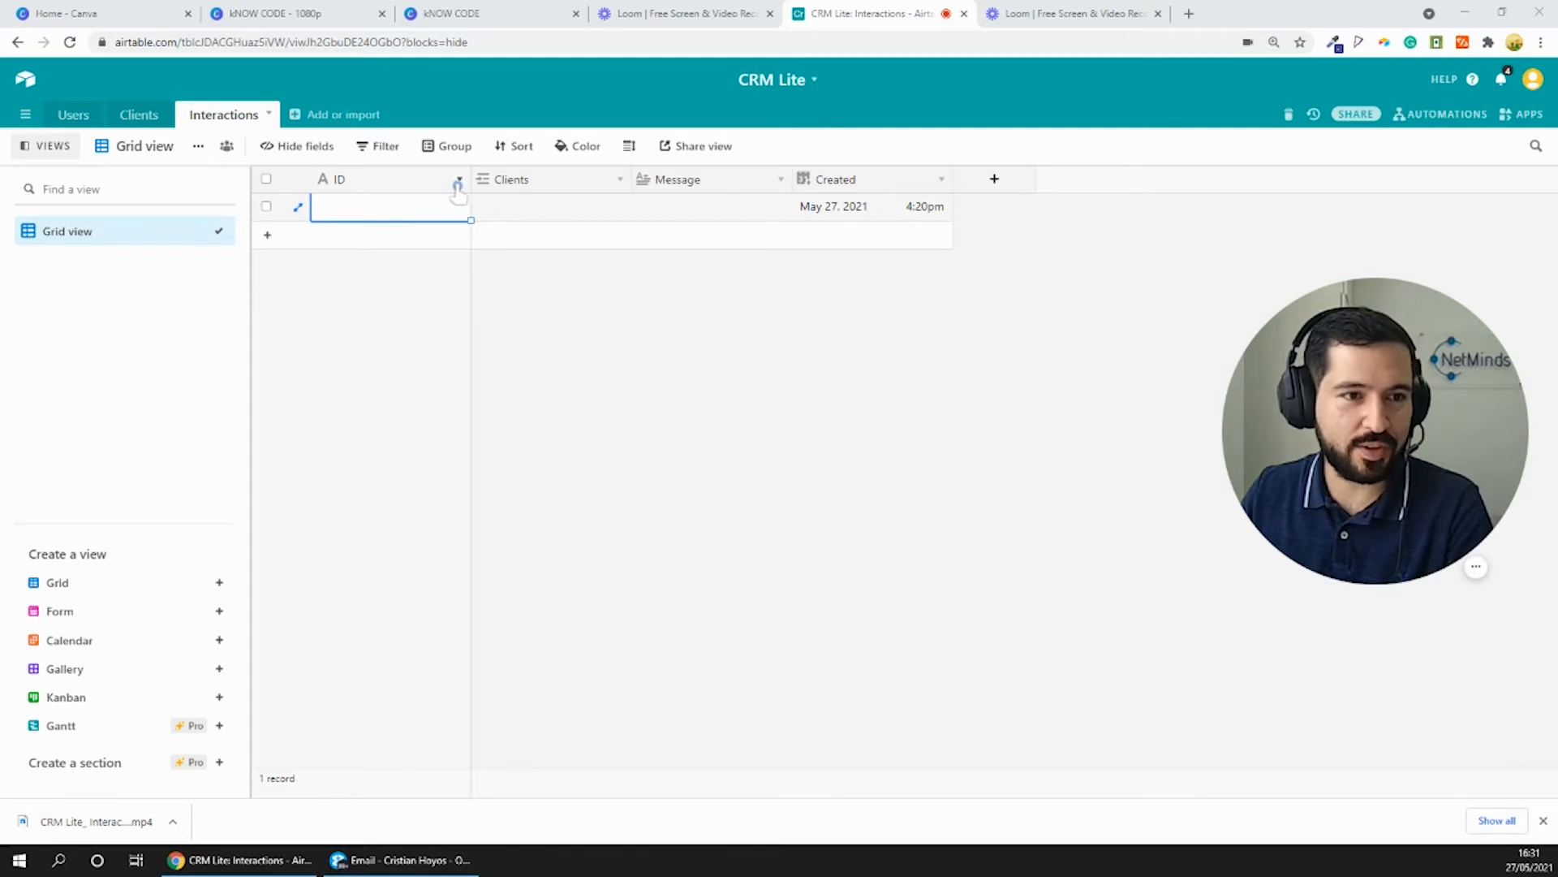
pyautogui.click(718, 207)
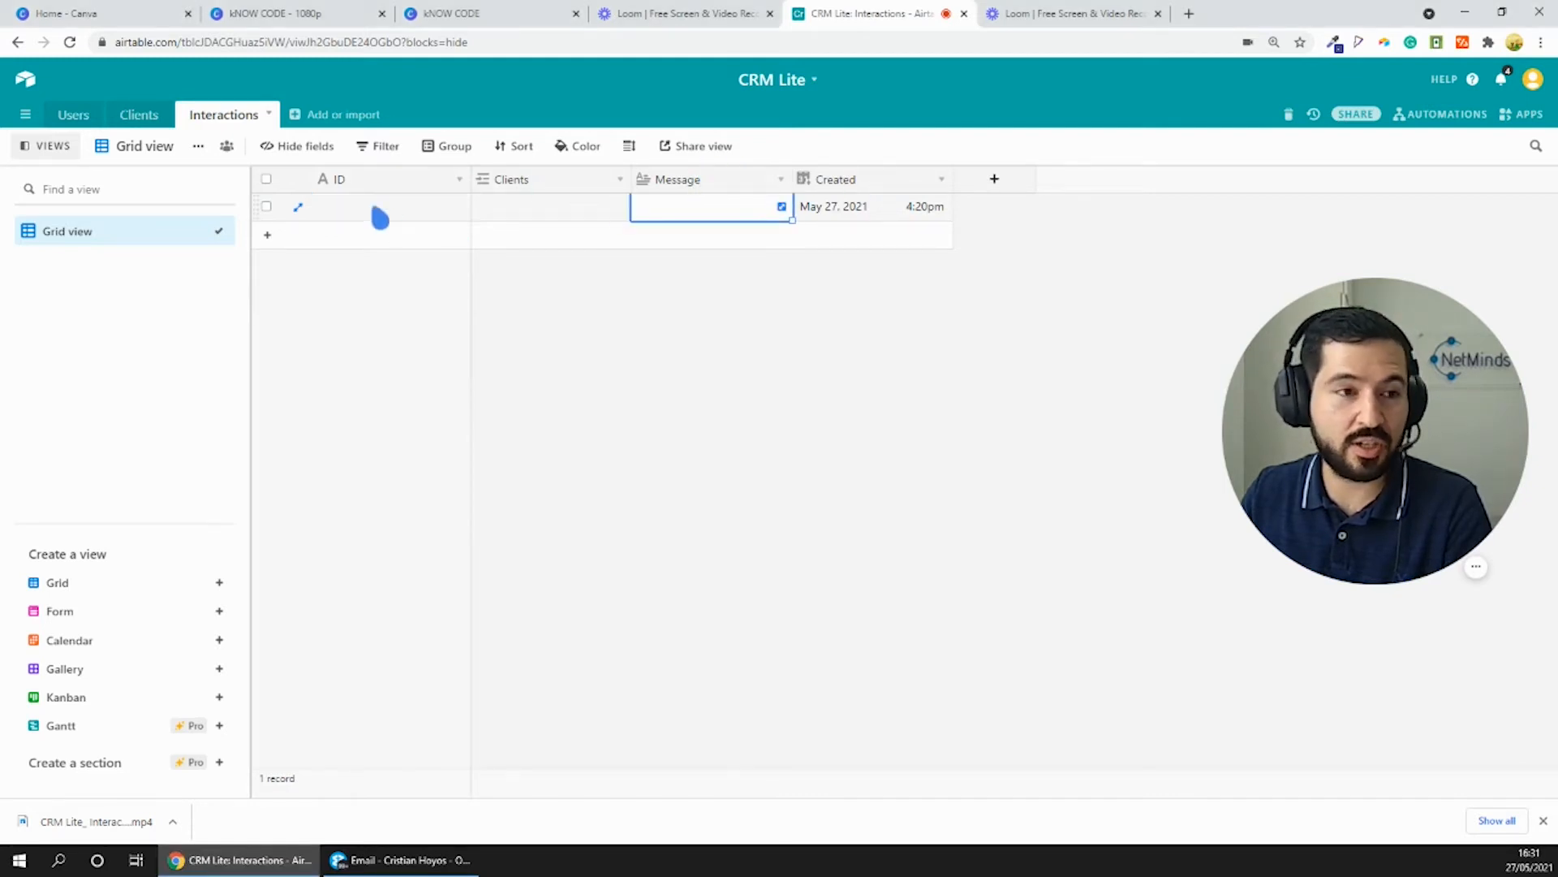
pyautogui.click(389, 209)
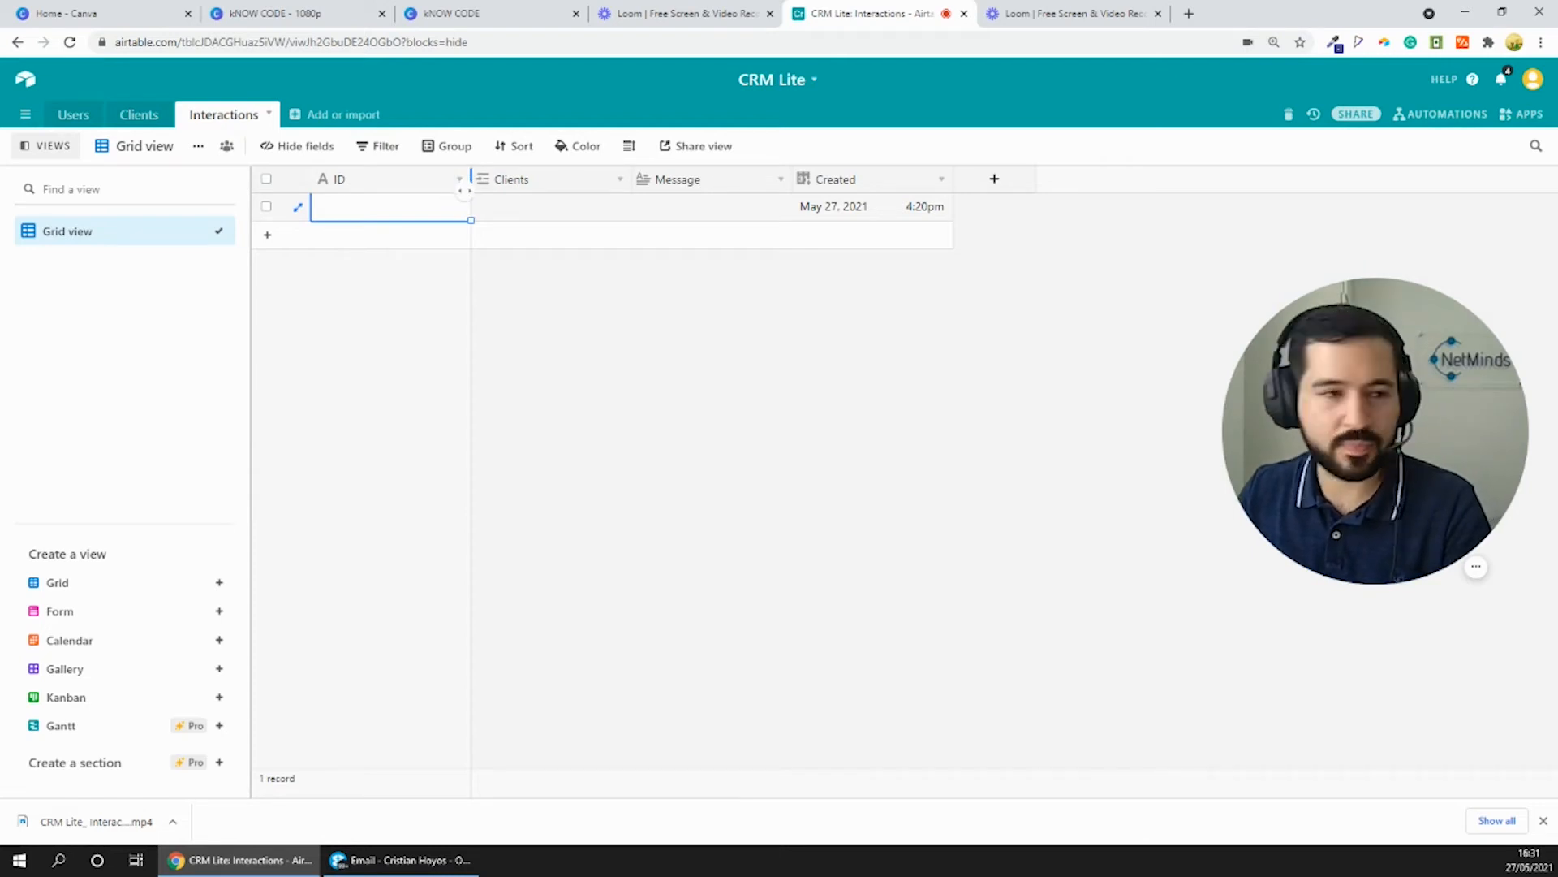
pyautogui.click(460, 179)
pyautogui.click(431, 210)
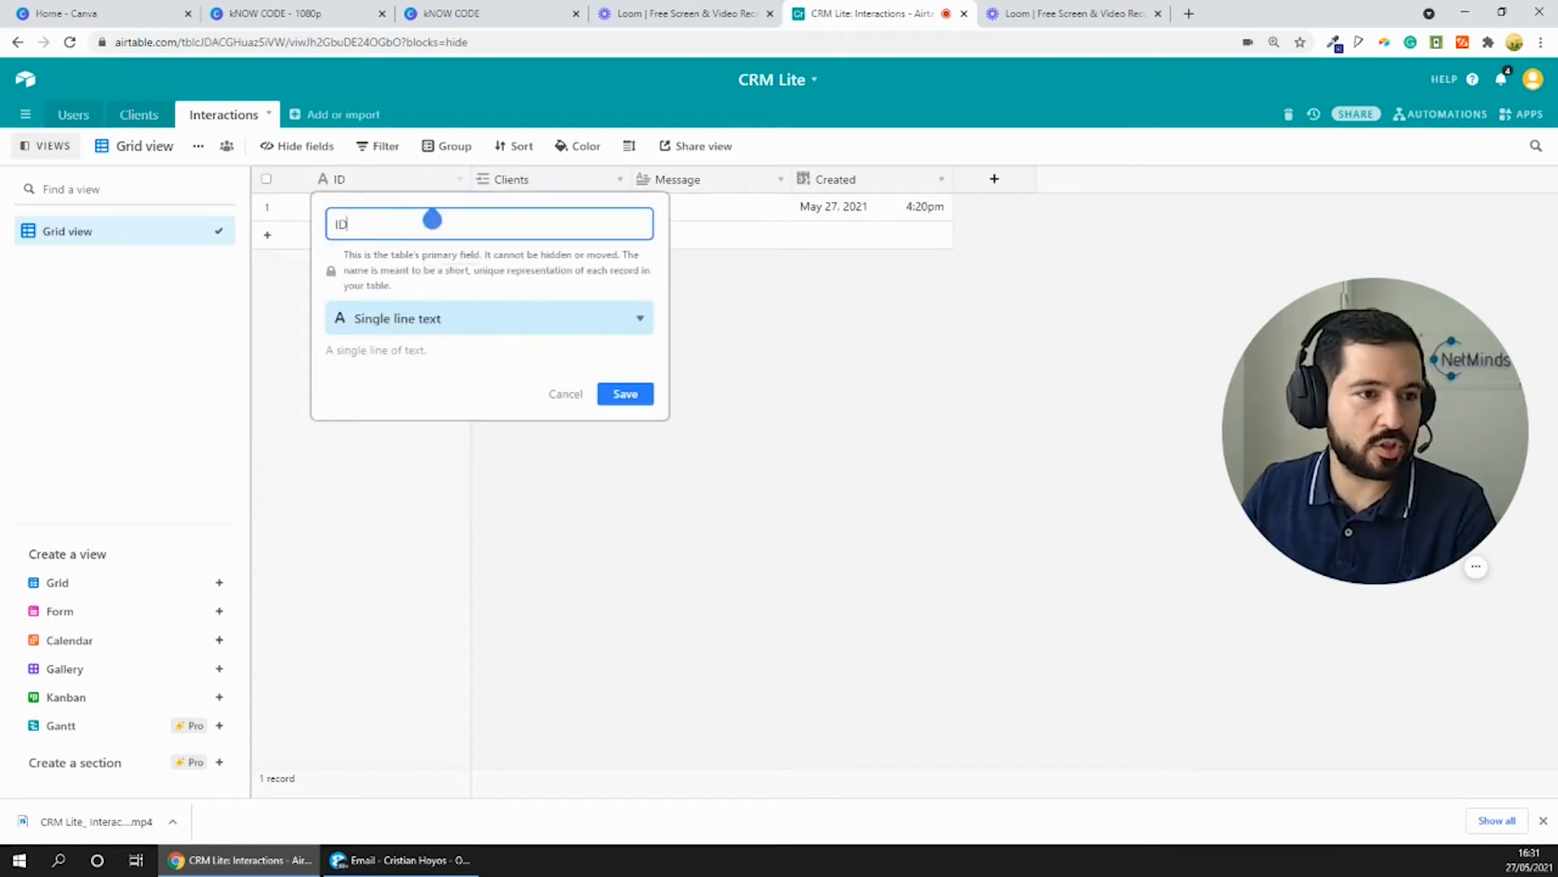
pyautogui.click(432, 332)
pyautogui.scroll(-1, 469, 426)
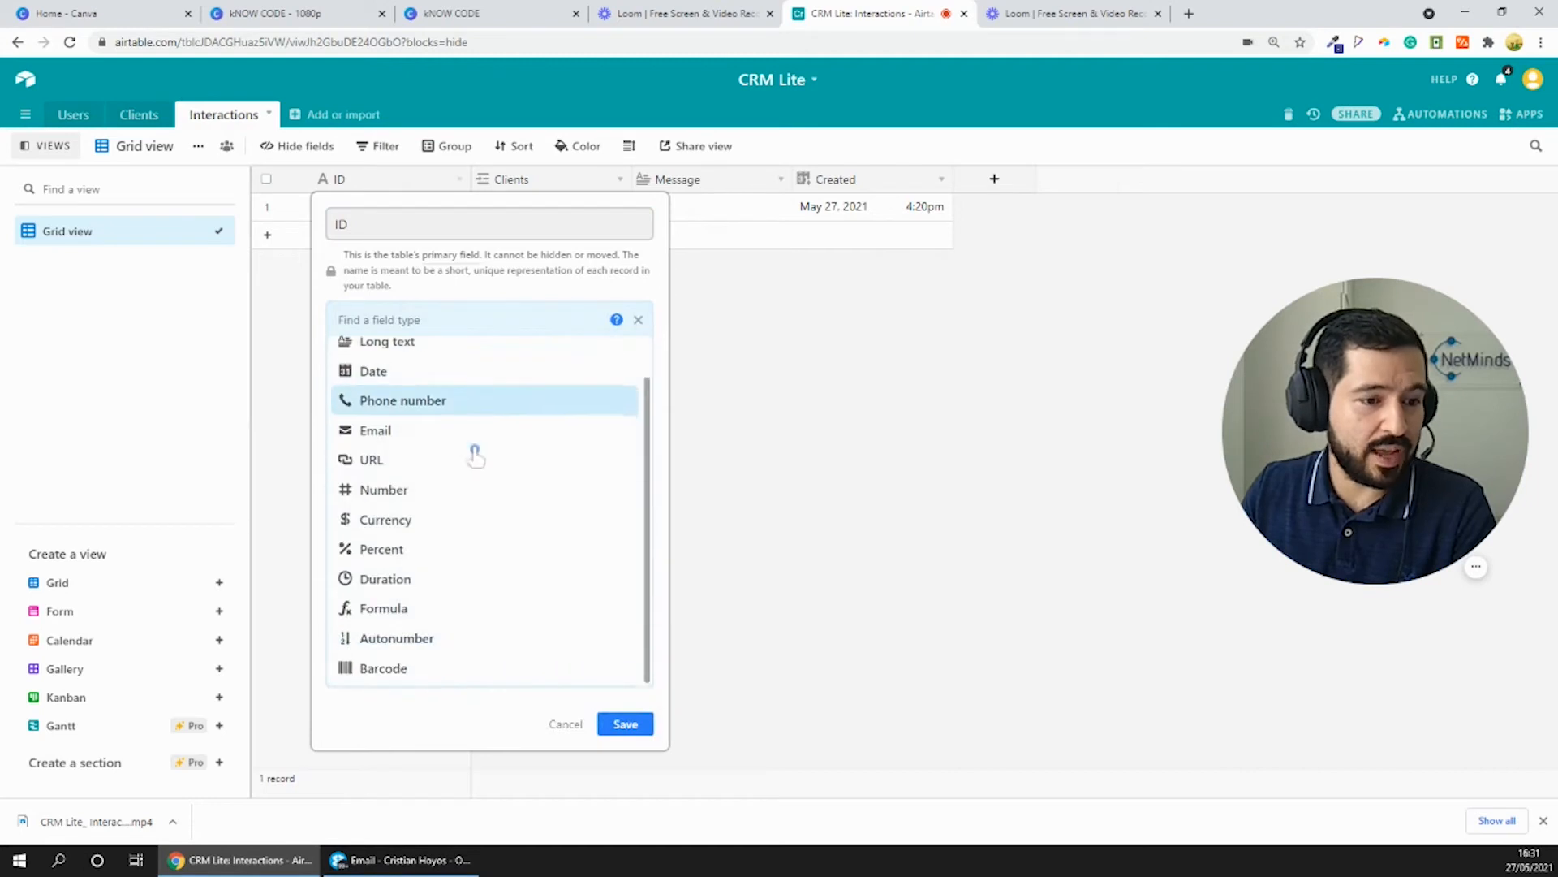
pyautogui.click(416, 609)
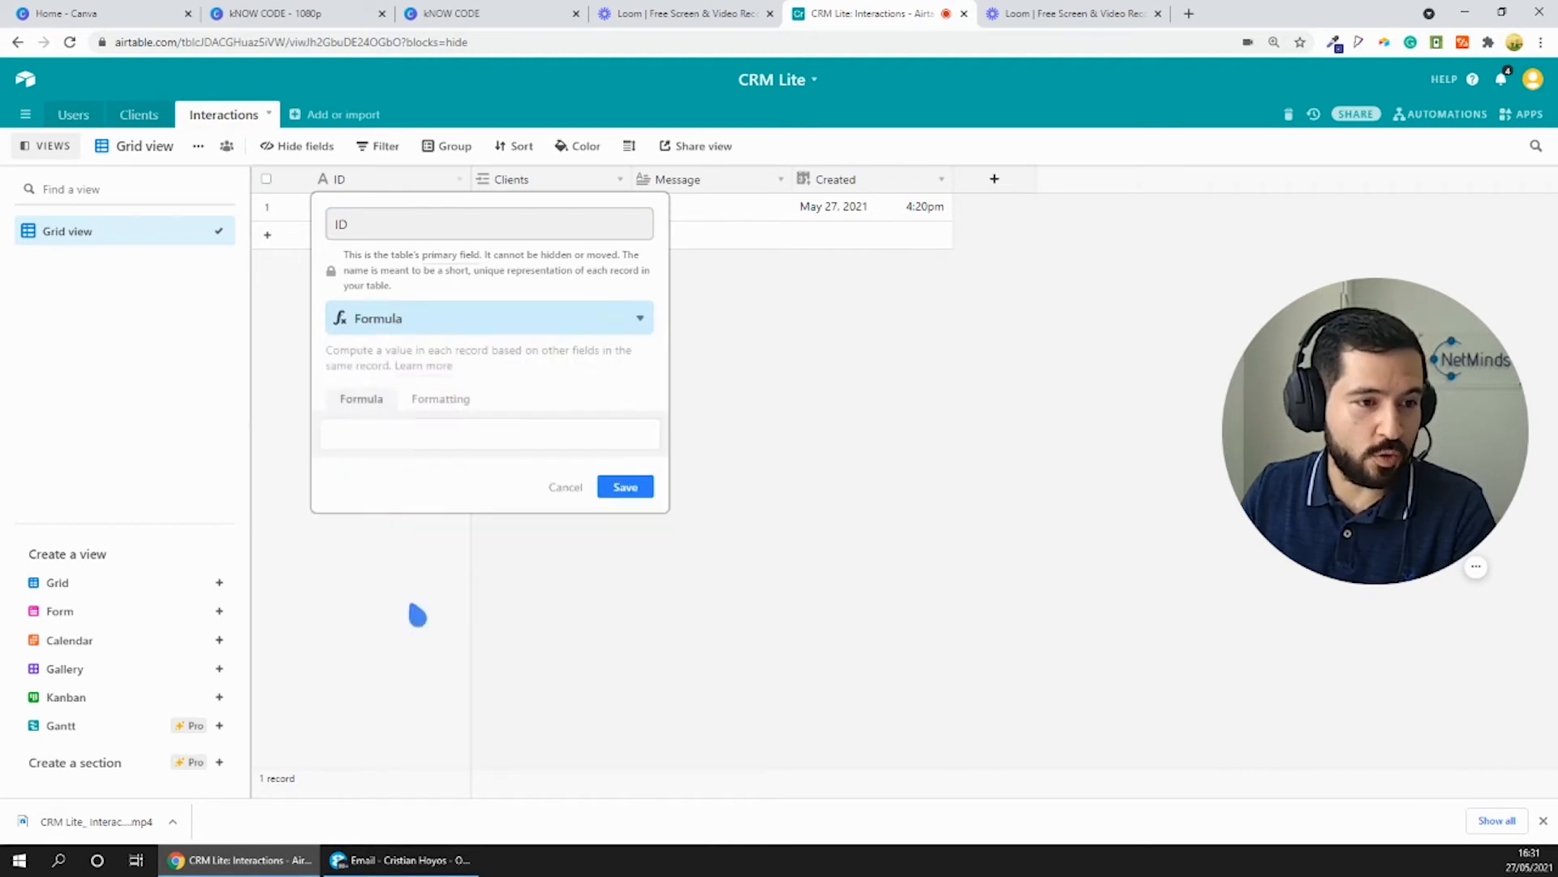
# - Start the ID formula with the DATETIME_FORMAT function applied to the Created field
pyautogui.click(401, 437)
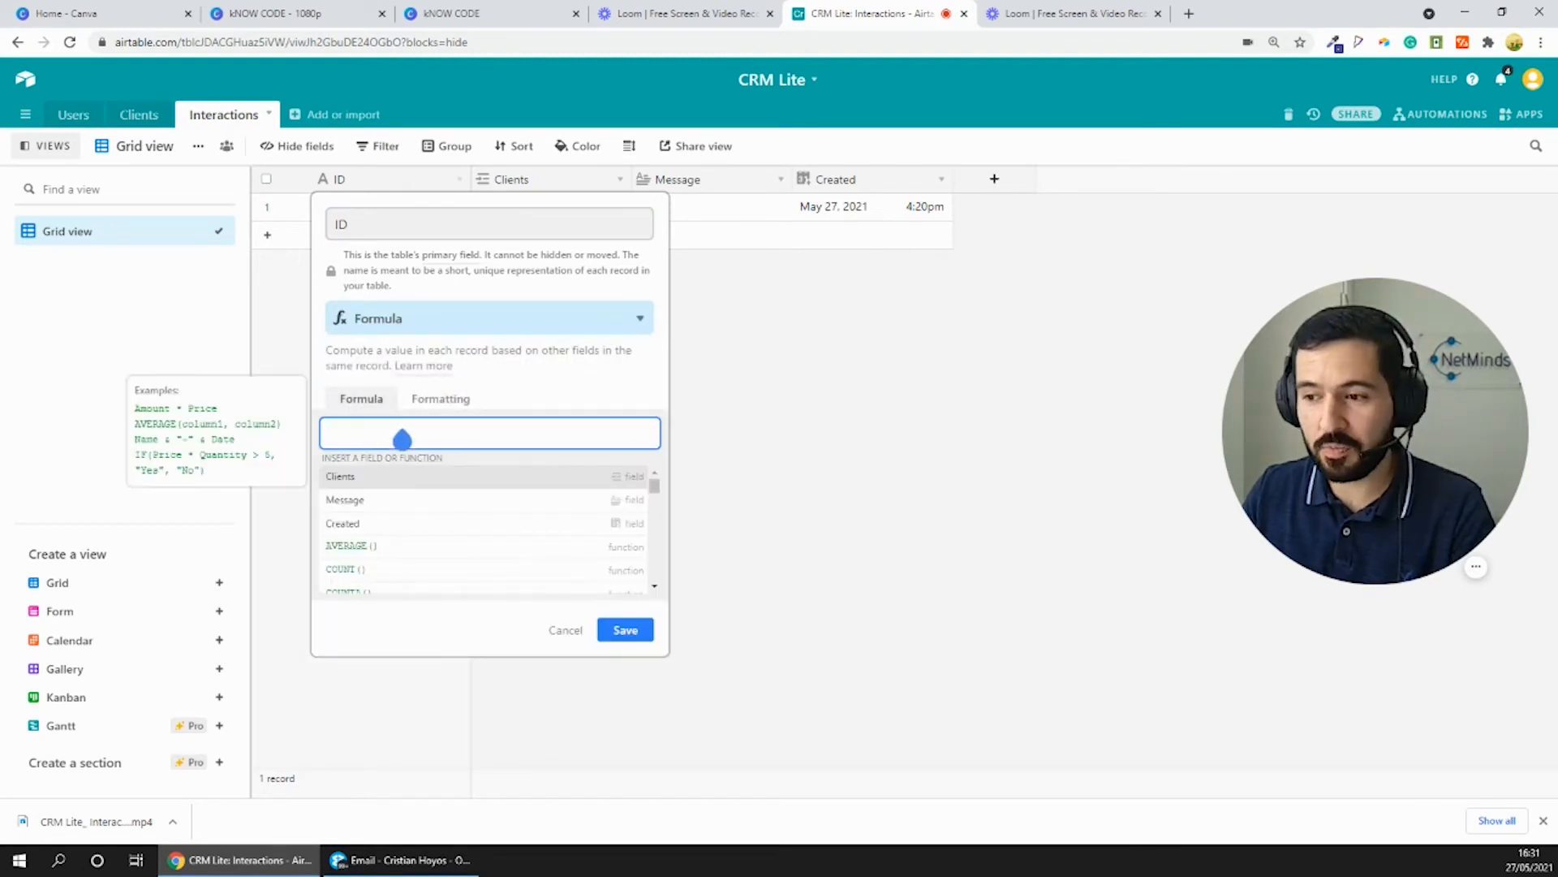
pyautogui.write('date')
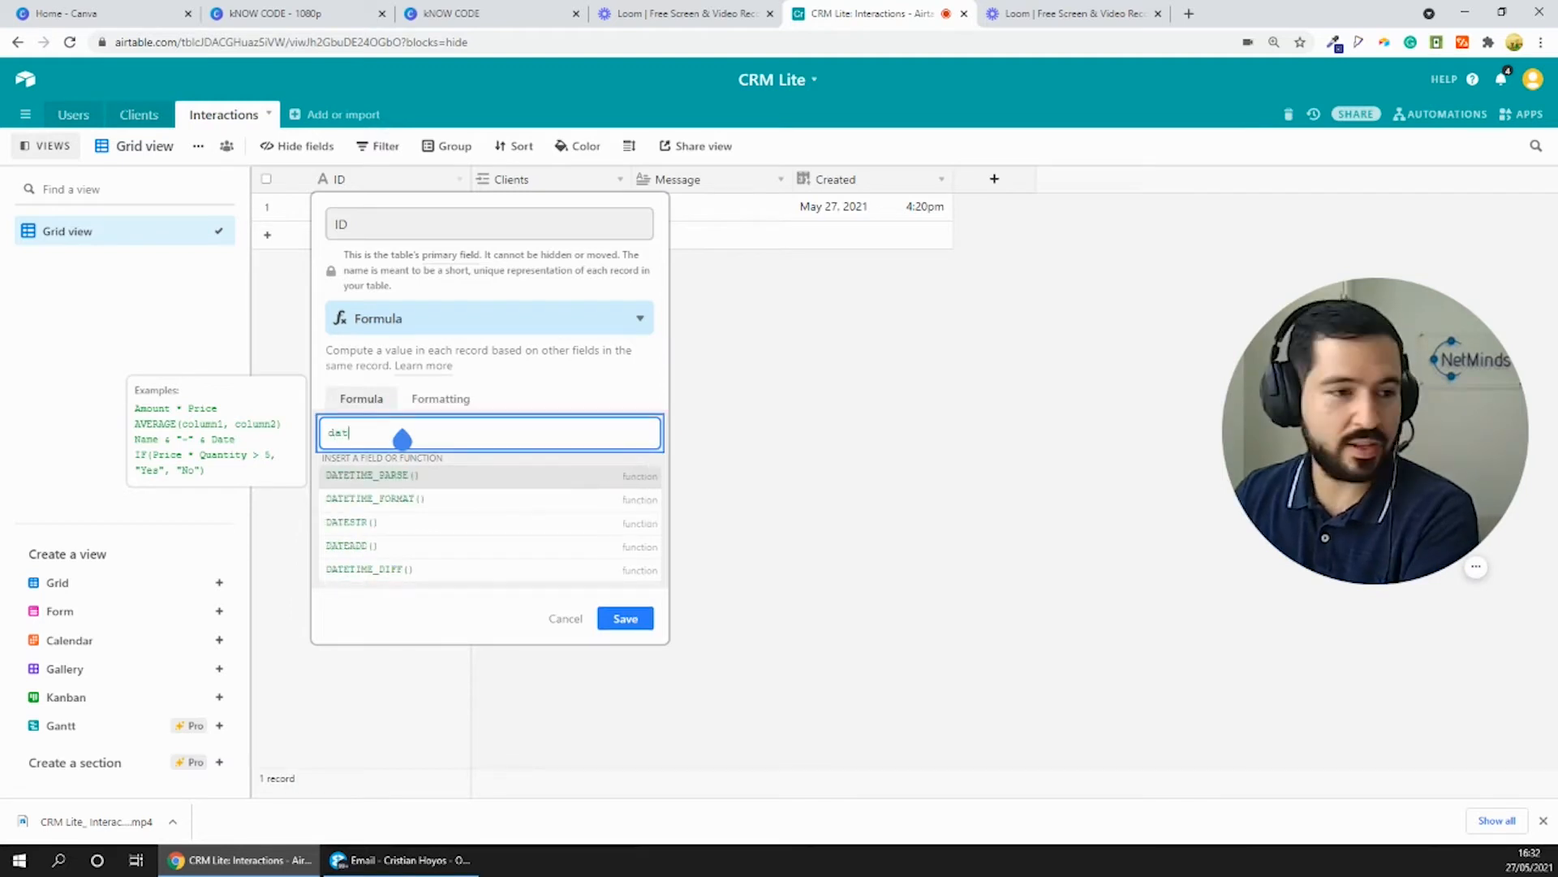
pyautogui.click(426, 498)
pyautogui.click(442, 443)
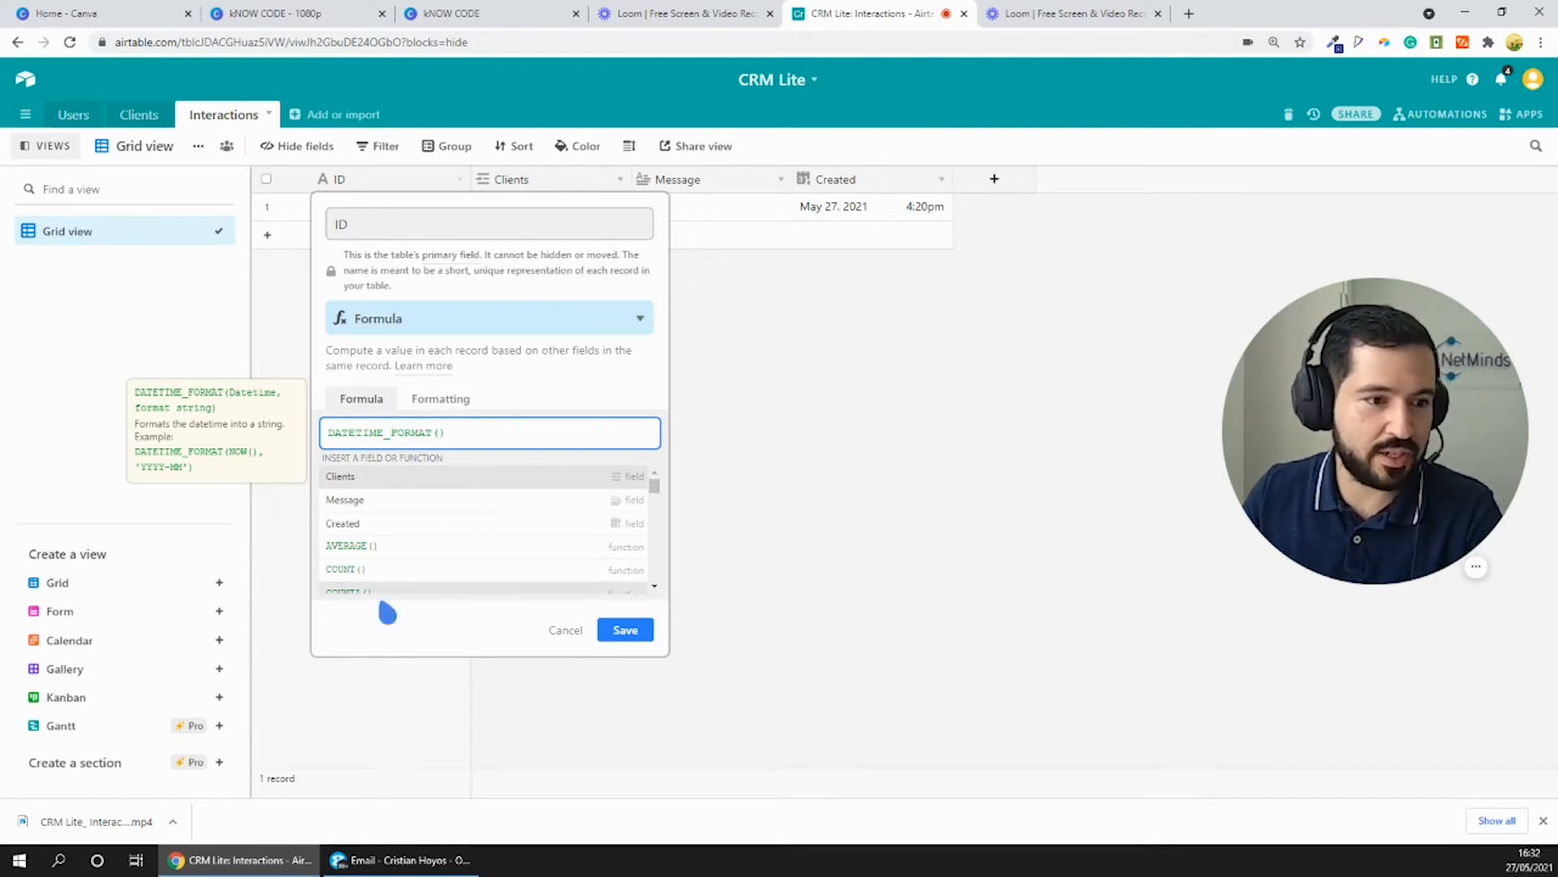
pyautogui.click(380, 522)
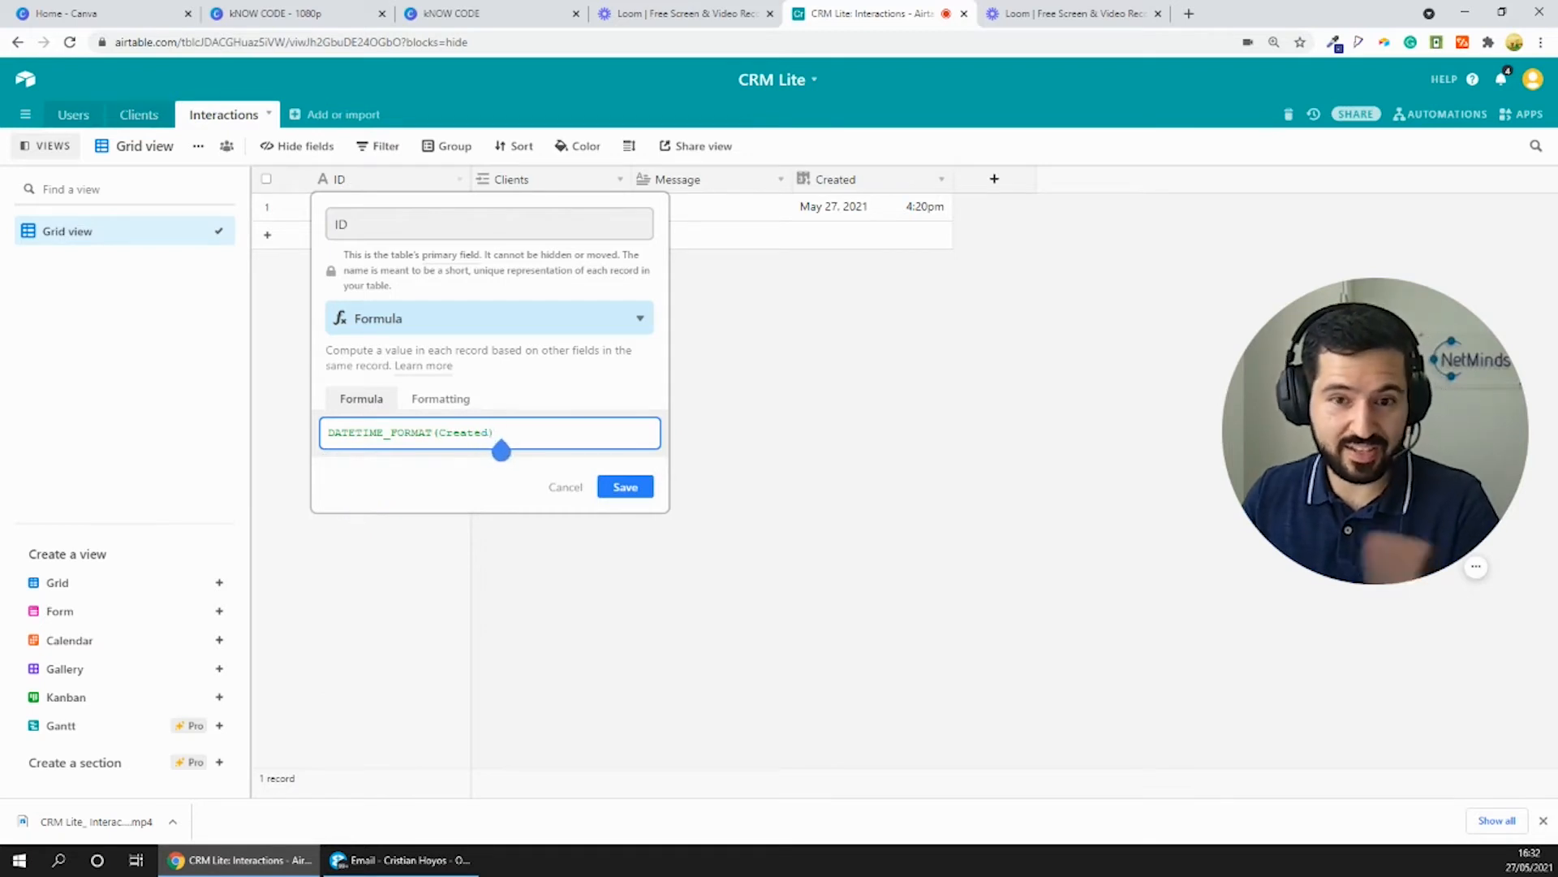
# - Add the format string 'DD/MM/YYYY H:MM' as the second argument of DATETIME_FORMAT in the ID formula
pyautogui.write(', ')
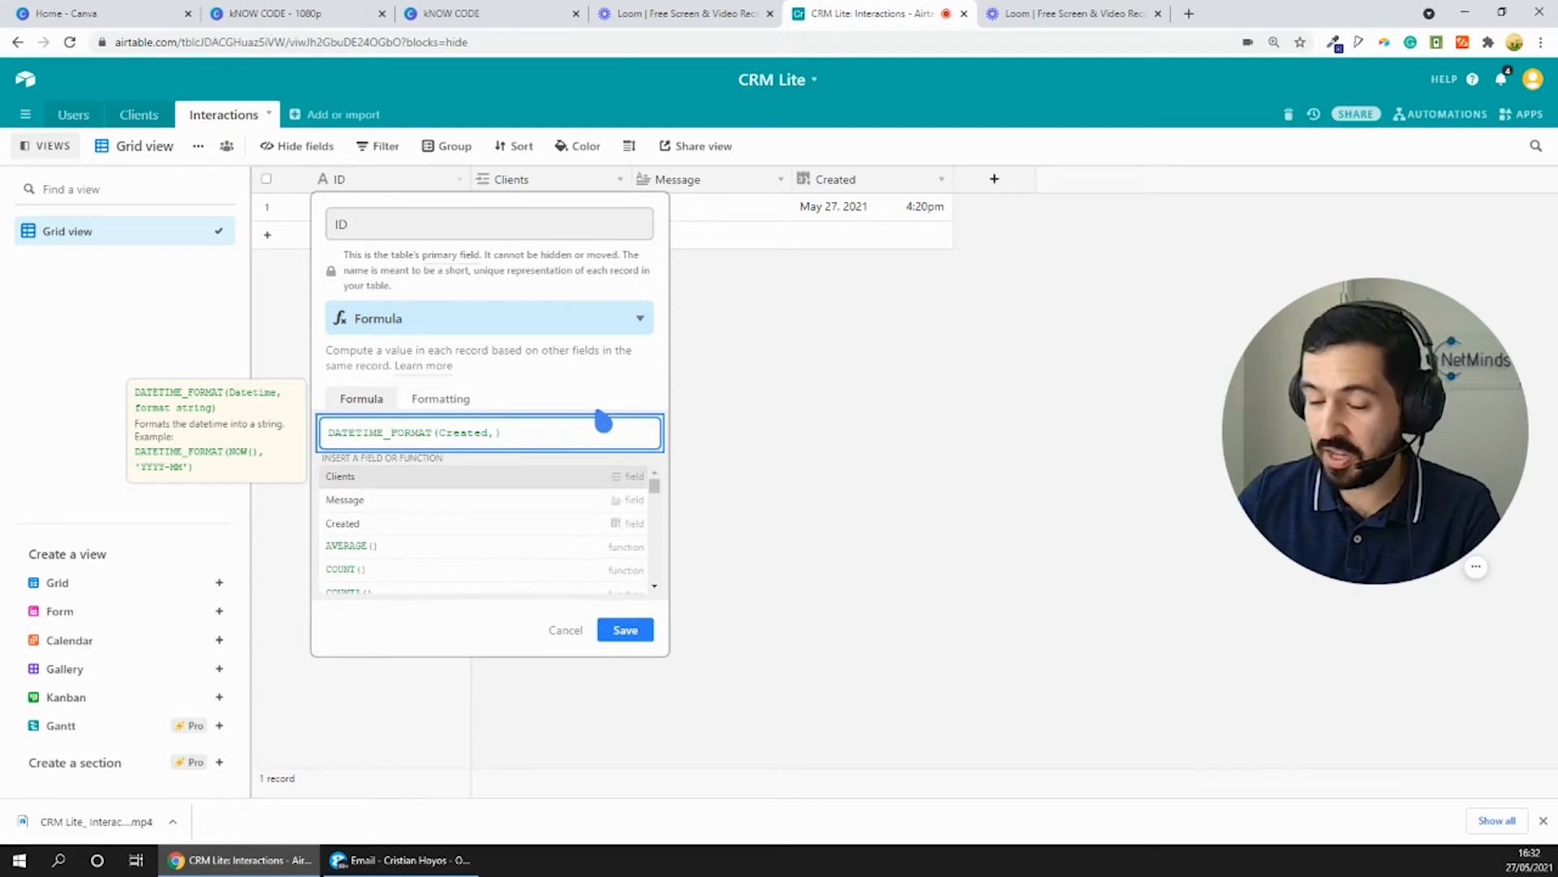
pyautogui.write("'DD")
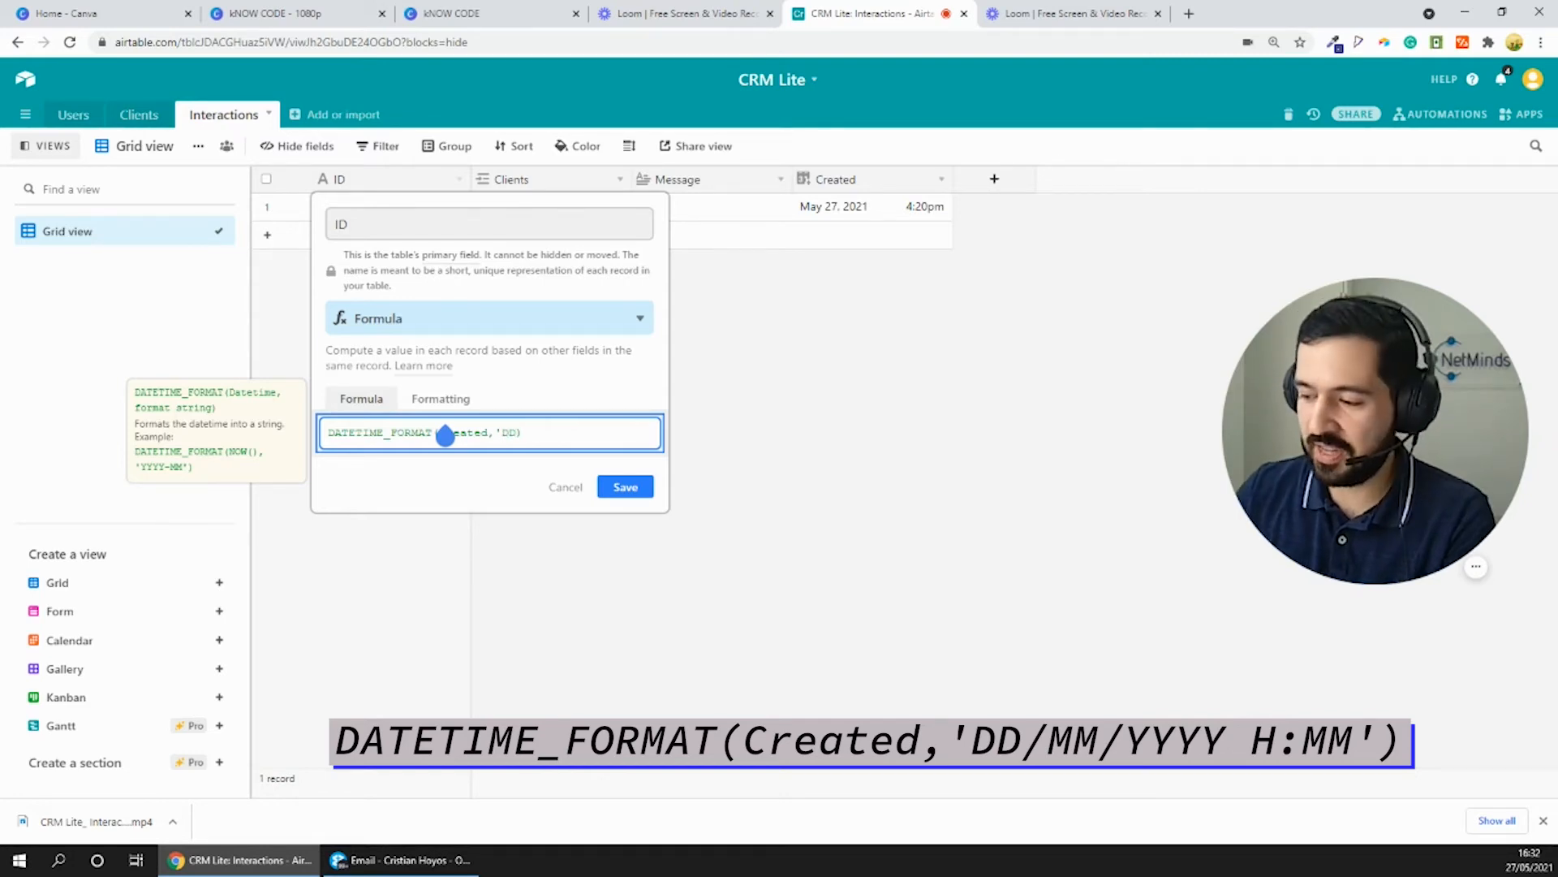
pyautogui.write('/MM')
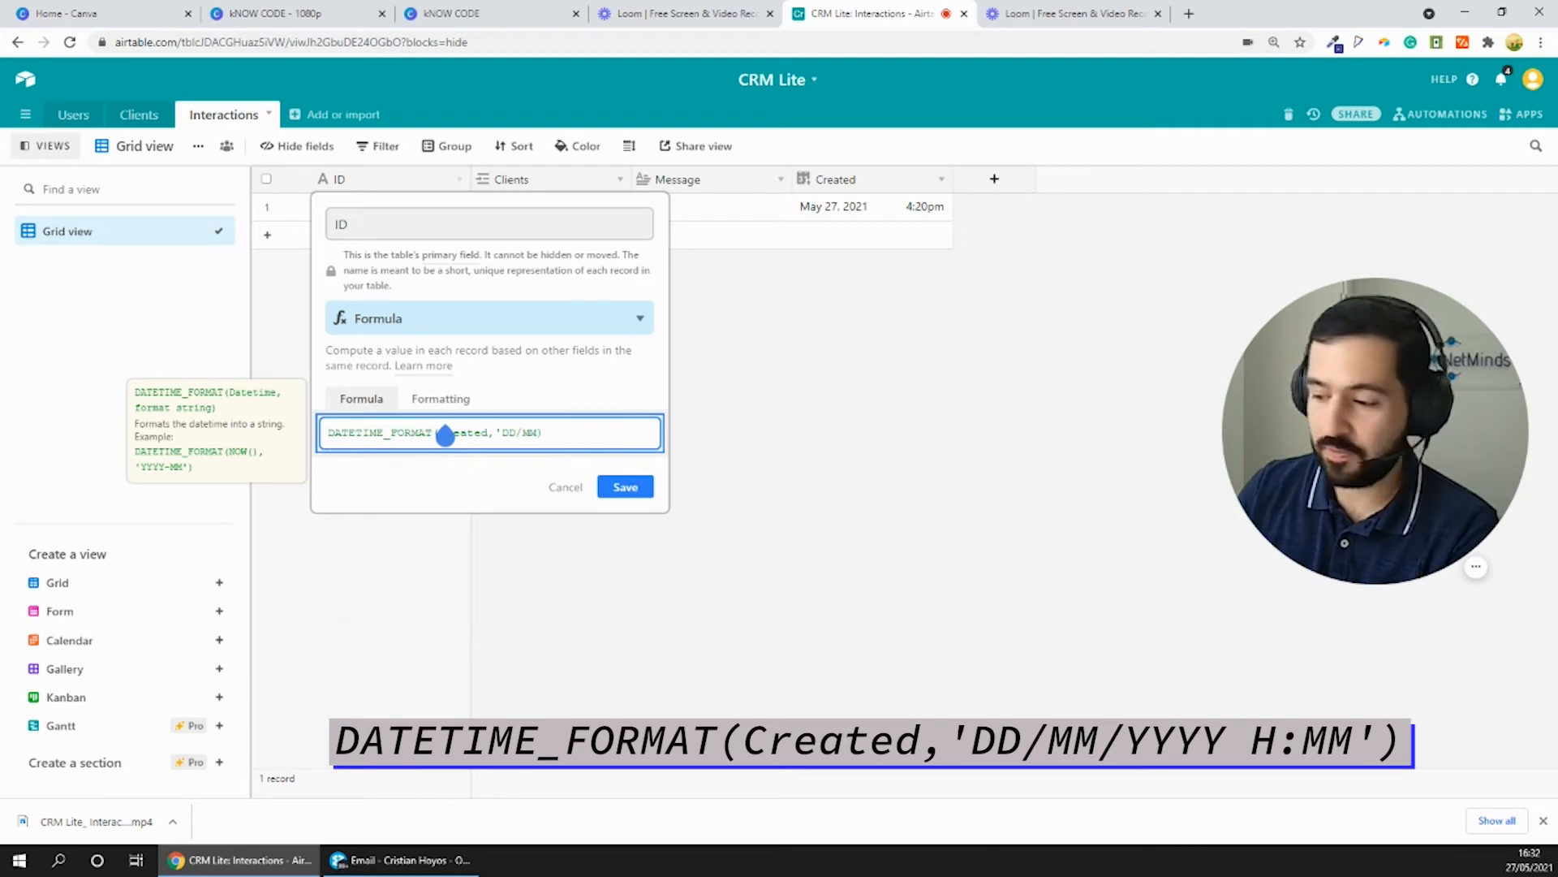
pyautogui.write('/')
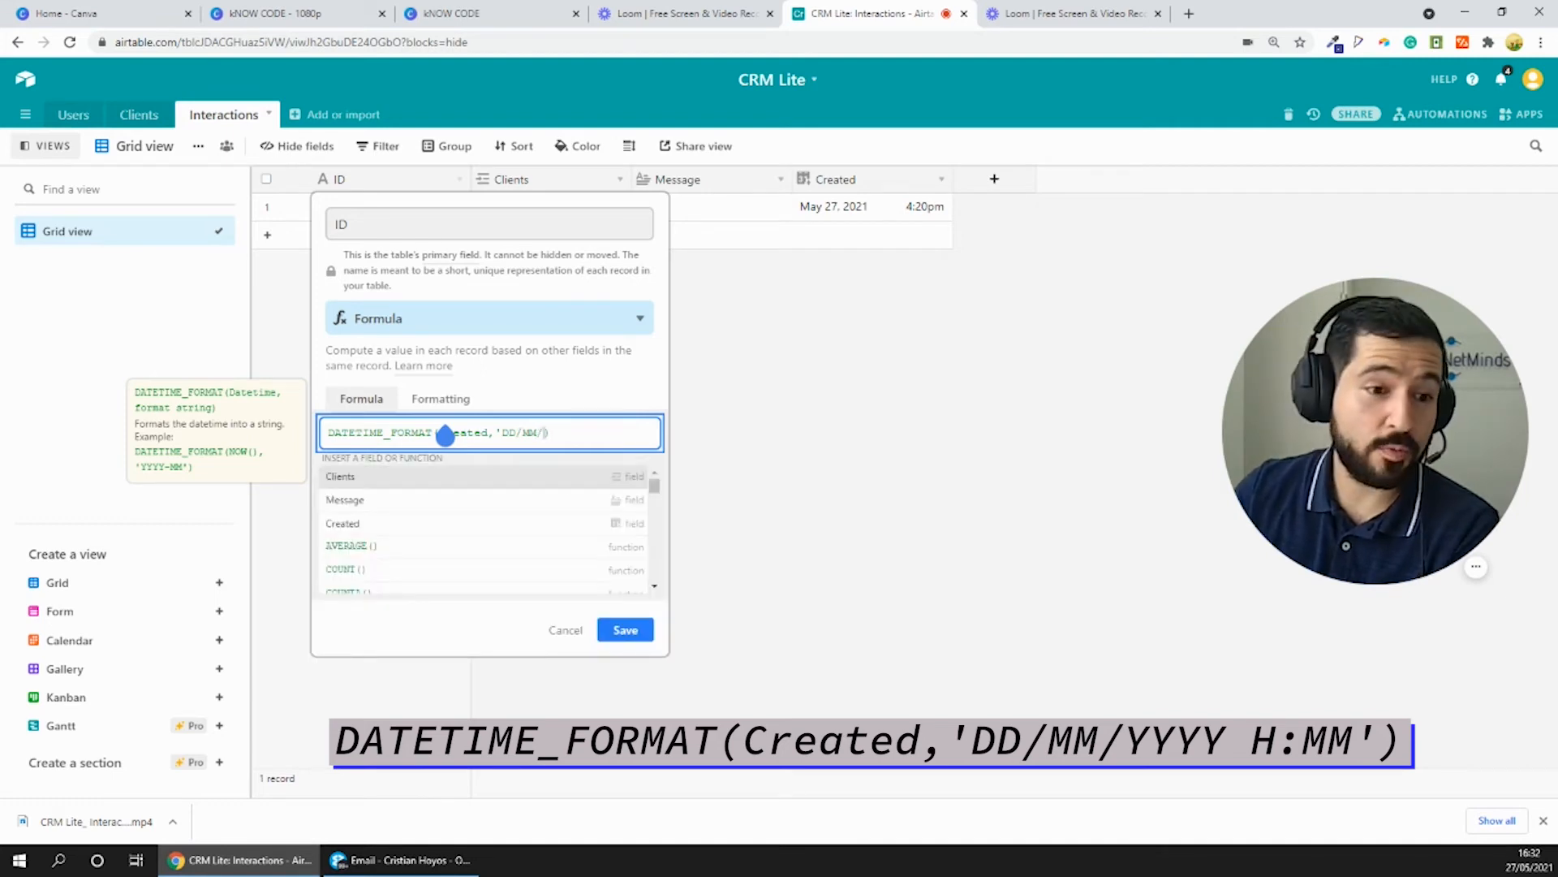
pyautogui.write('YY')
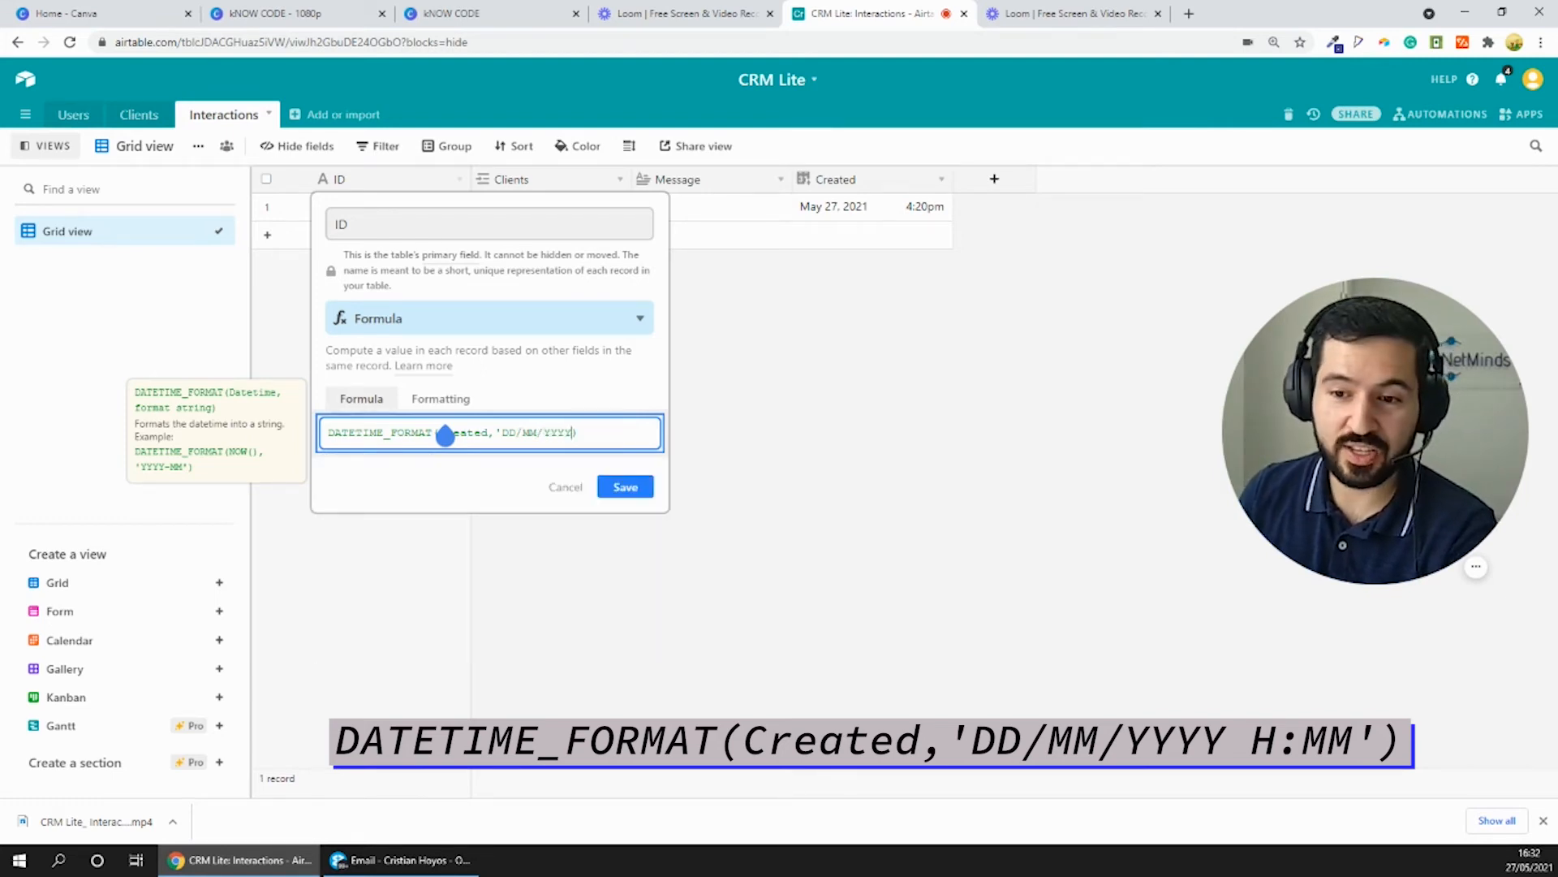
pyautogui.write('YY ')
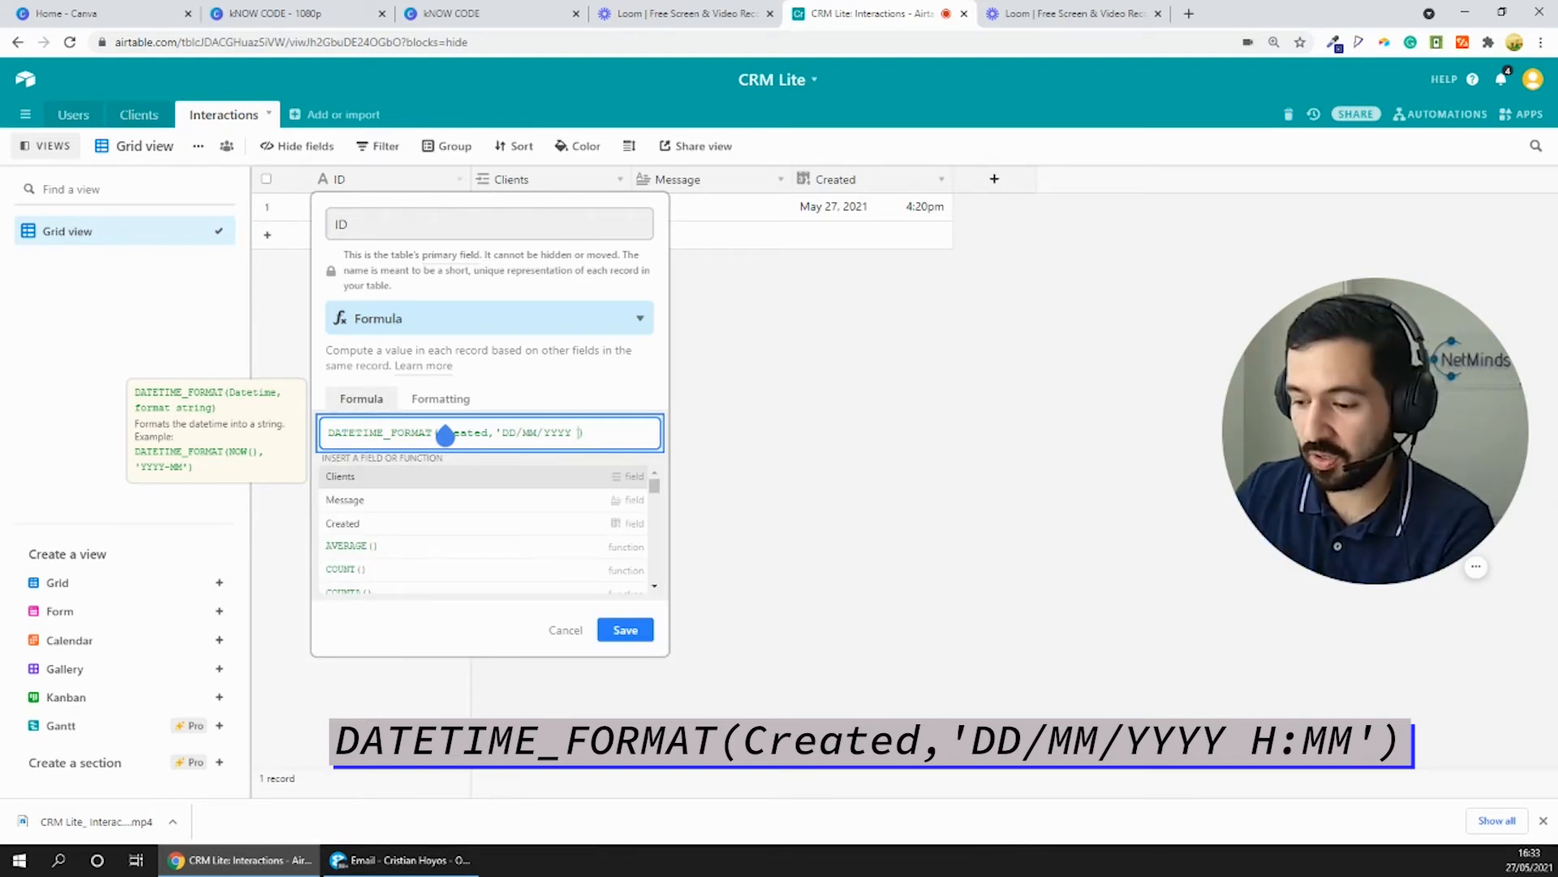
pyautogui.write("H:MM'")
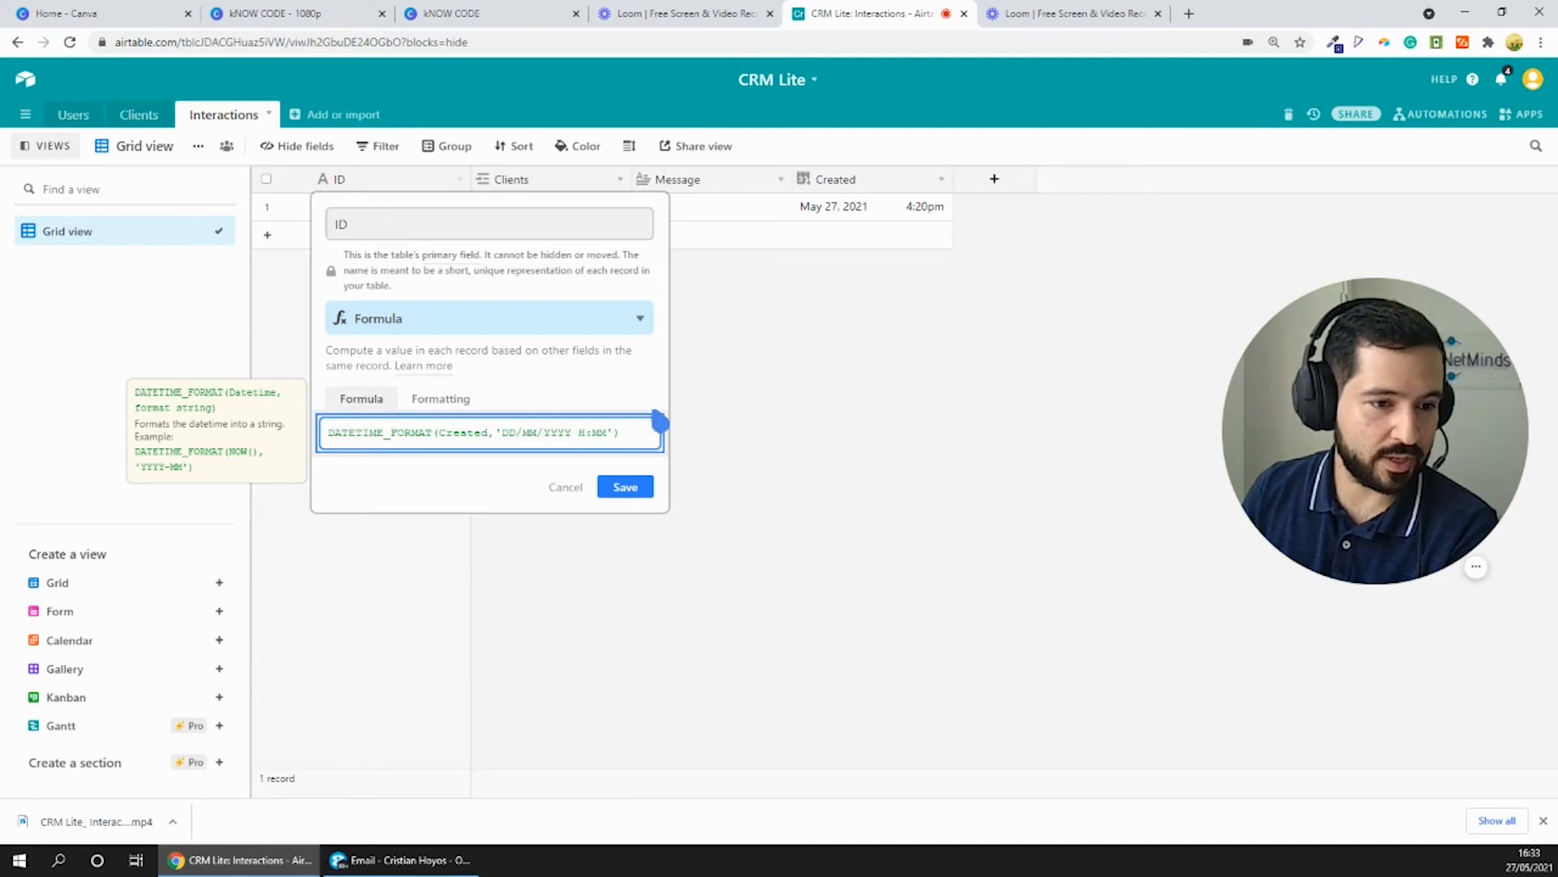
# - Append &" "&Message to the end of the ID formula and save the field
pyautogui.click(623, 443)
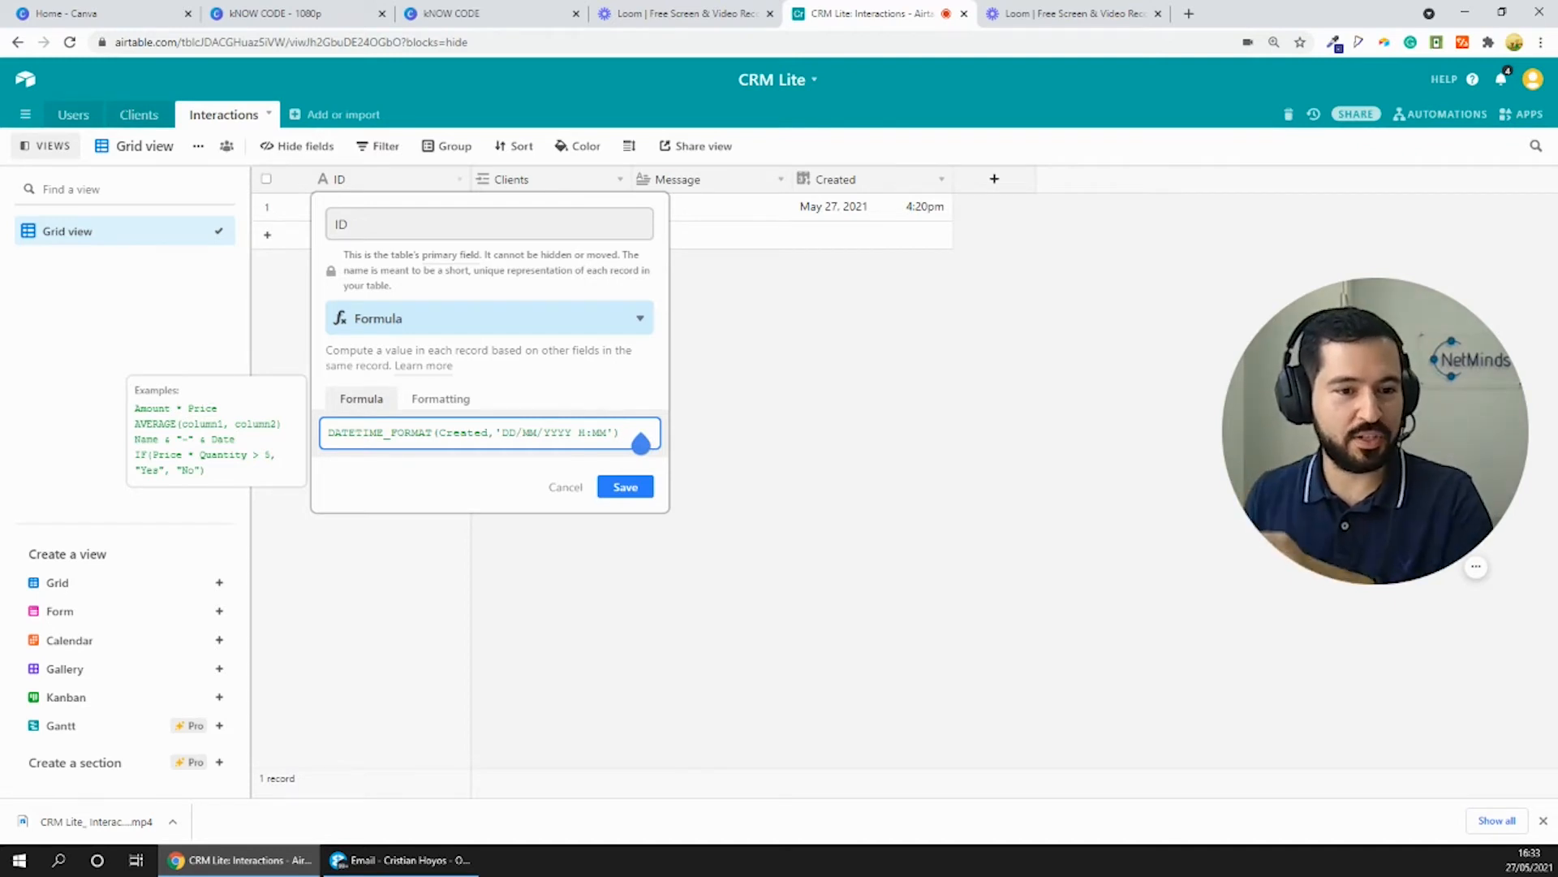
pyautogui.click(641, 443)
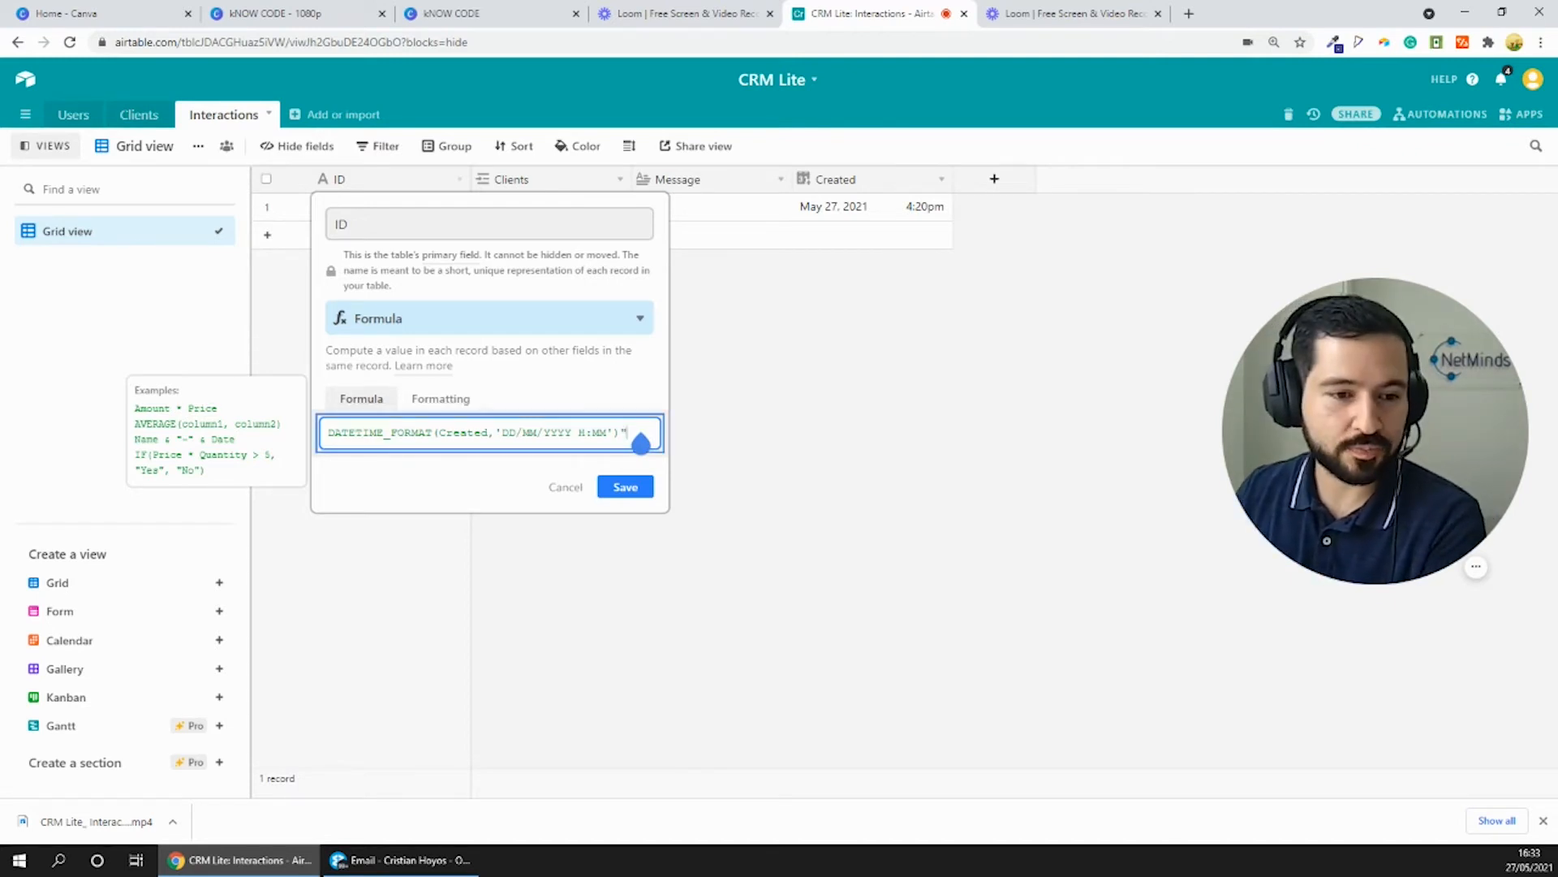
pyautogui.write('&')
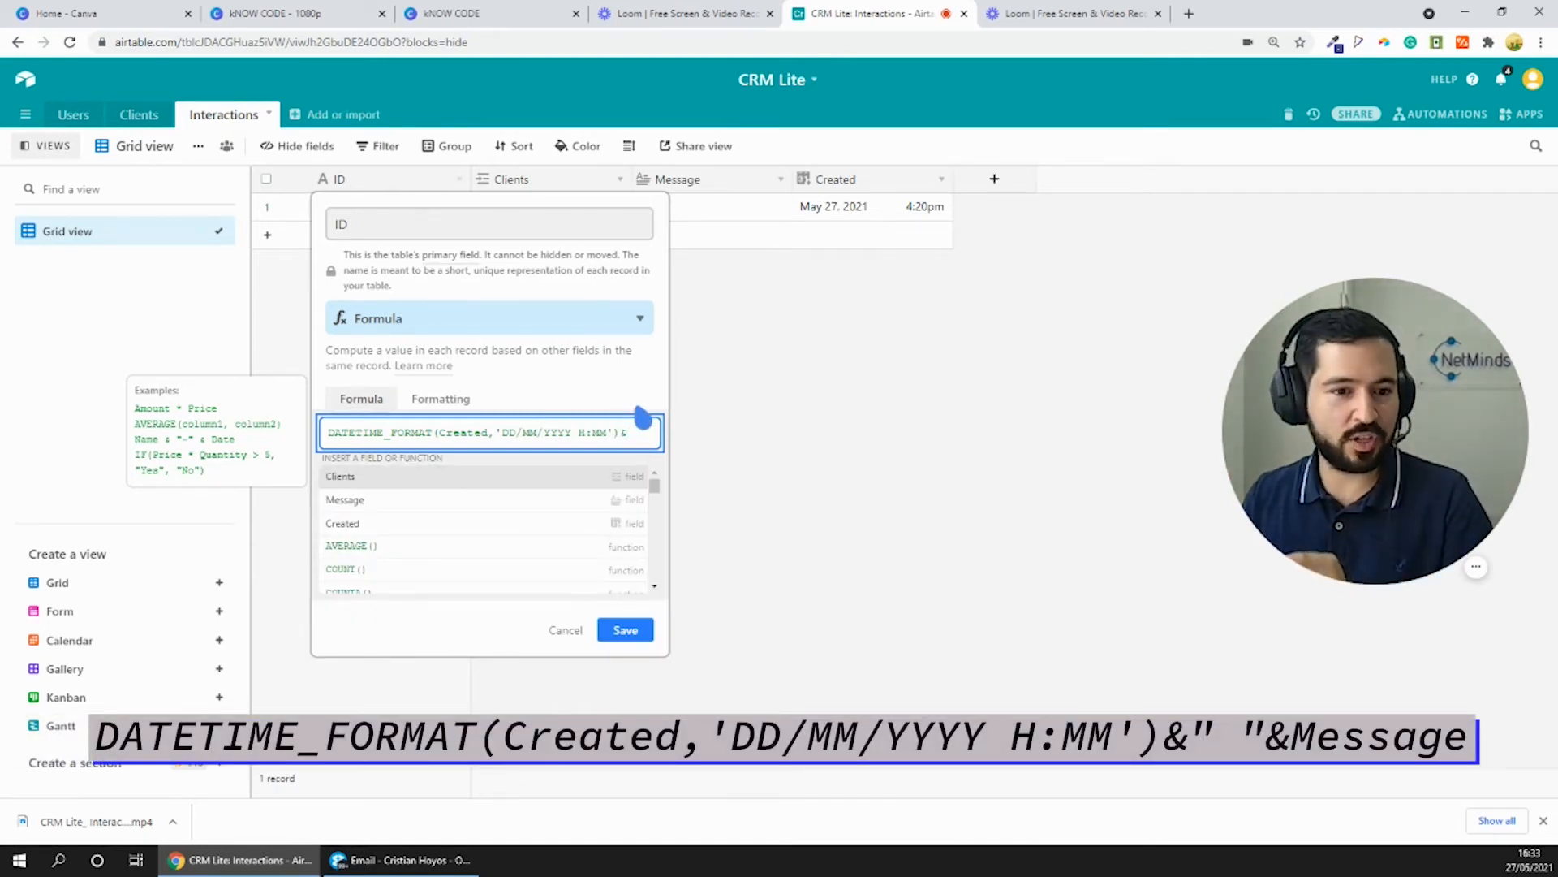
pyautogui.write('"')
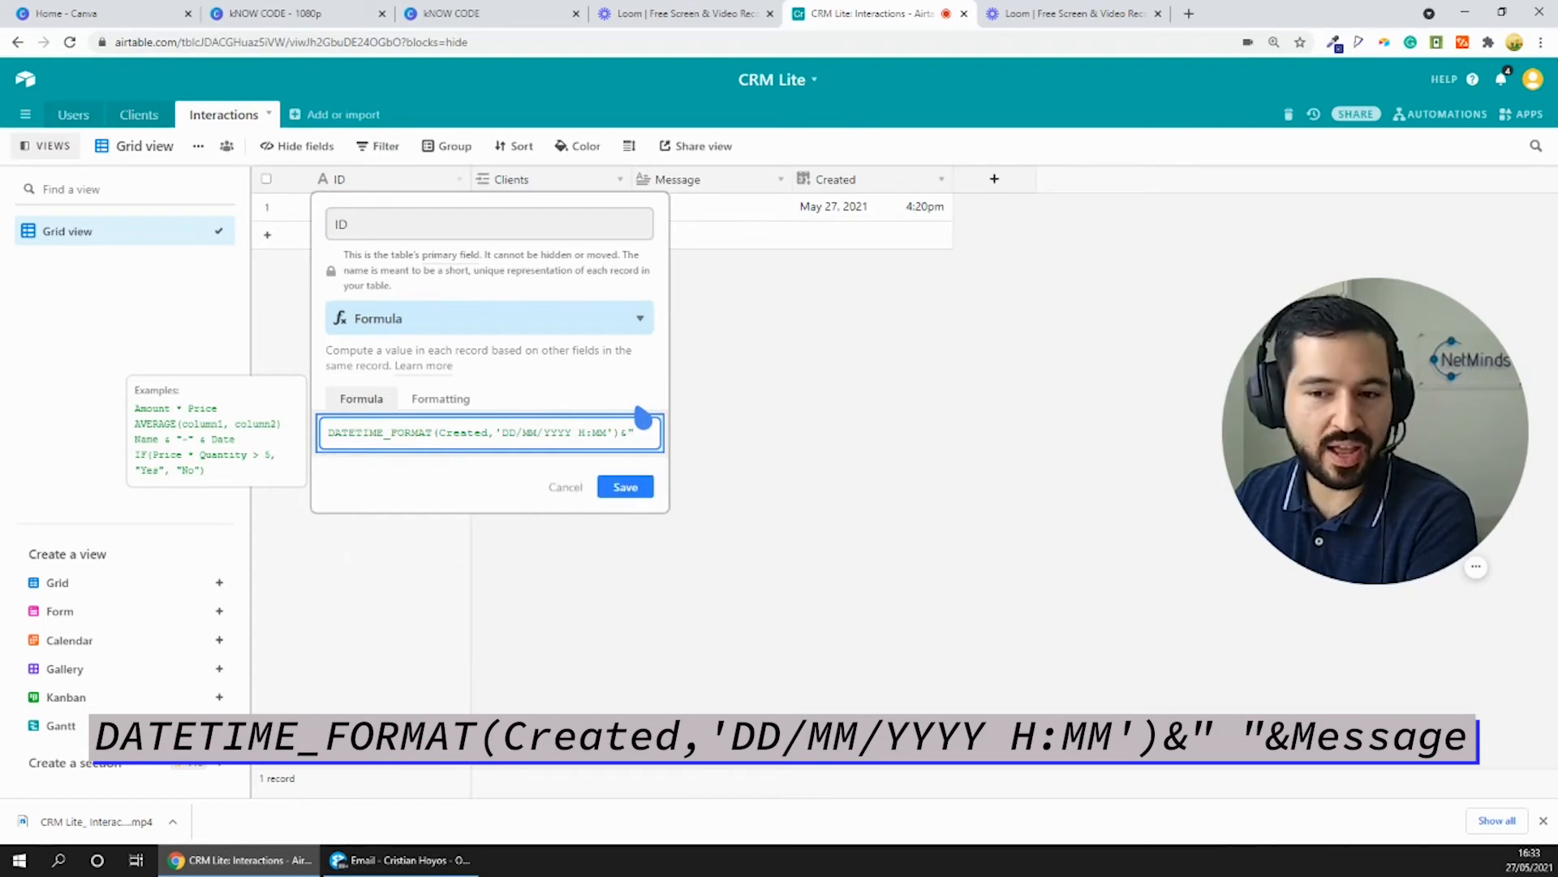
pyautogui.write(' "')
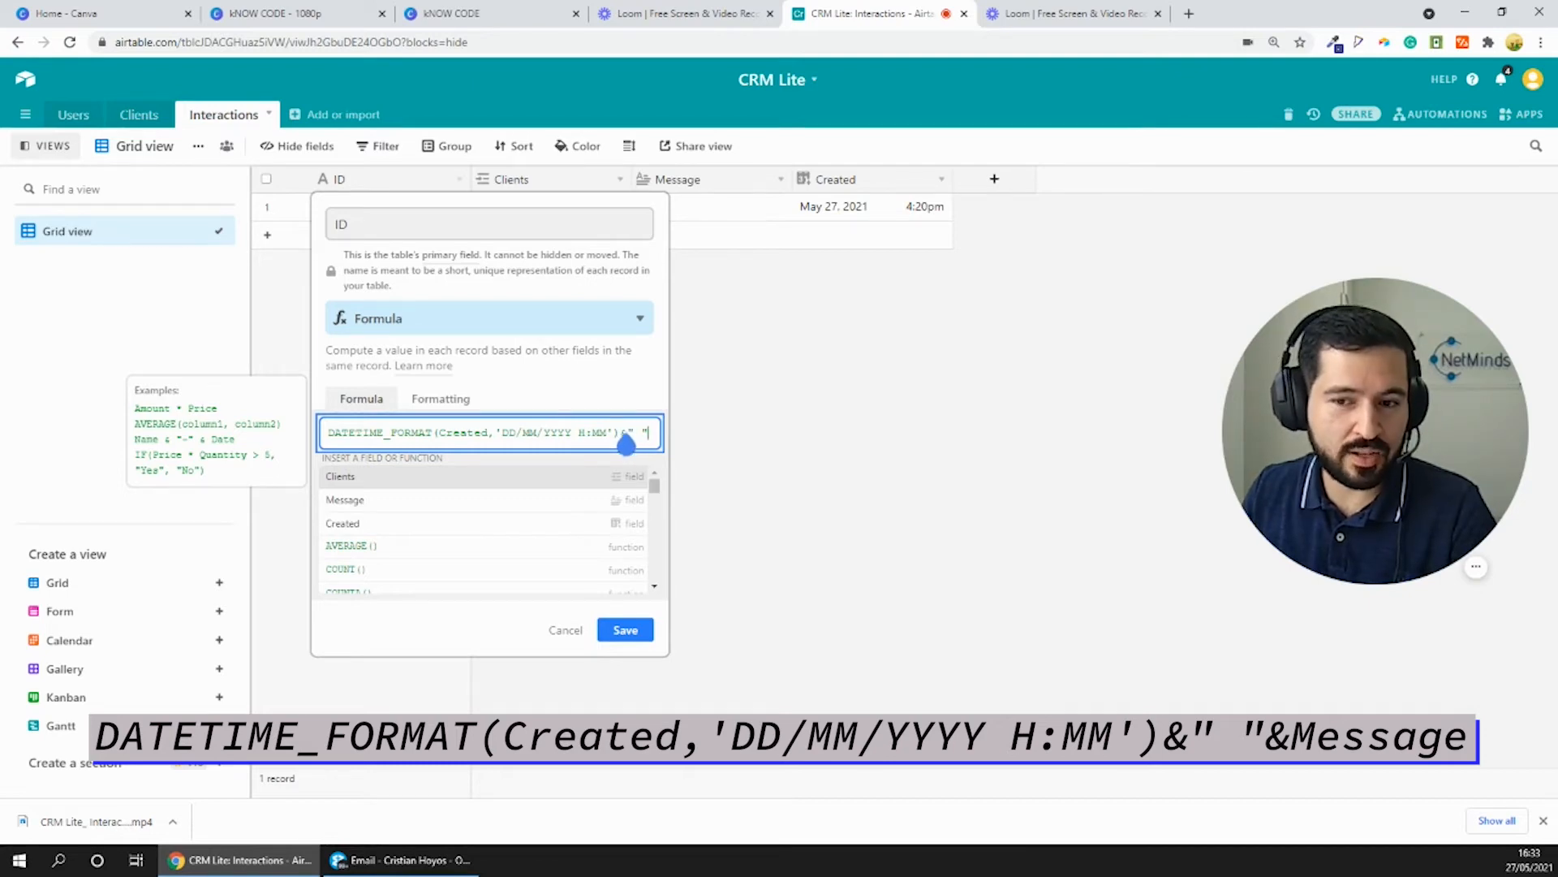
pyautogui.click(636, 430)
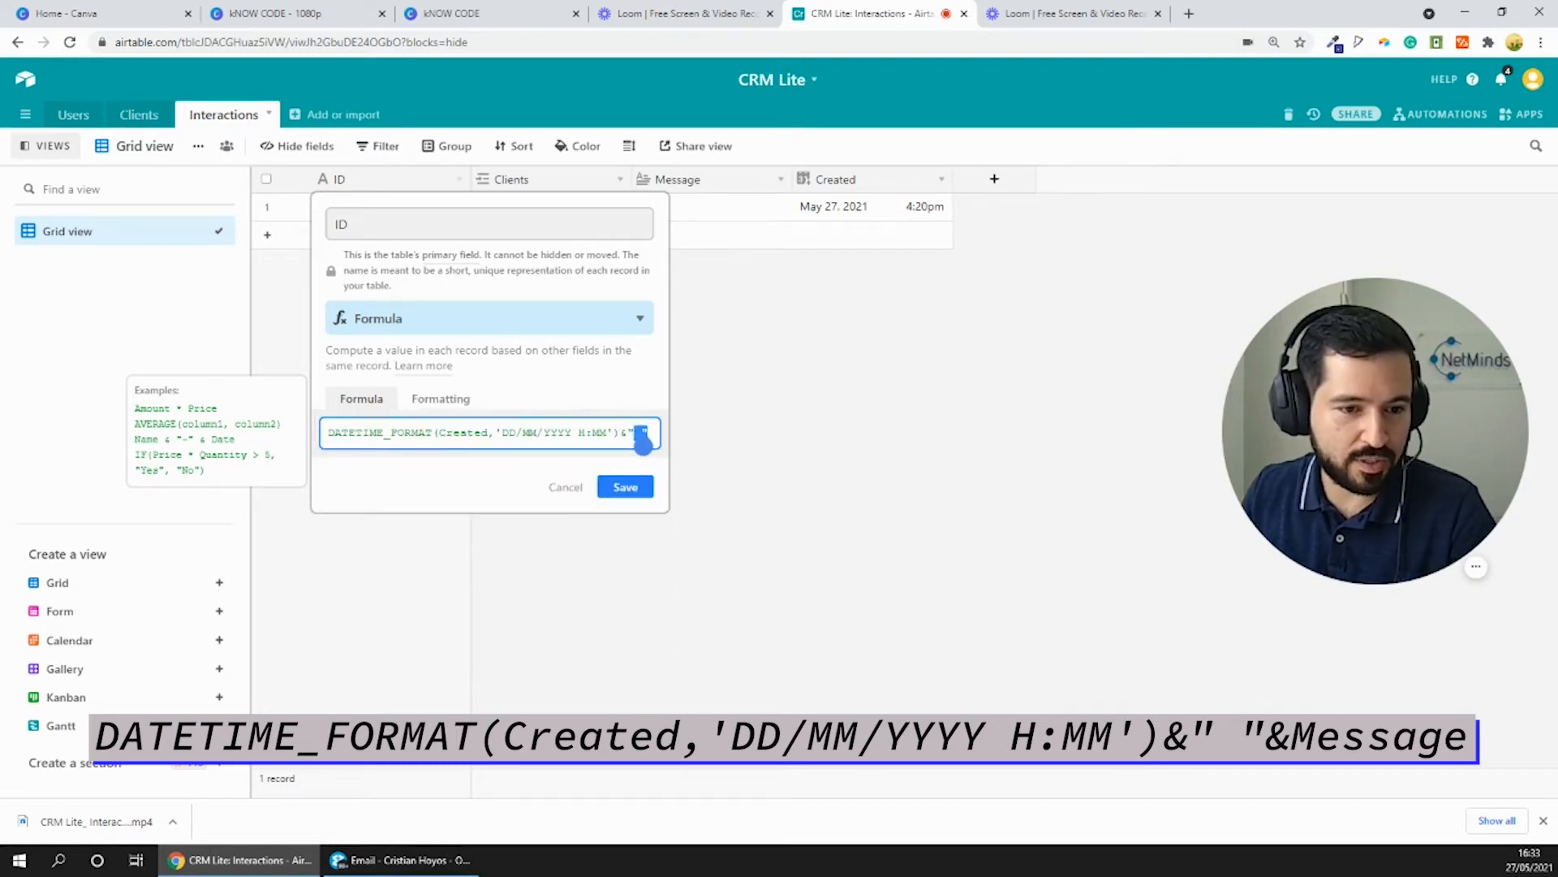
pyautogui.click(641, 434)
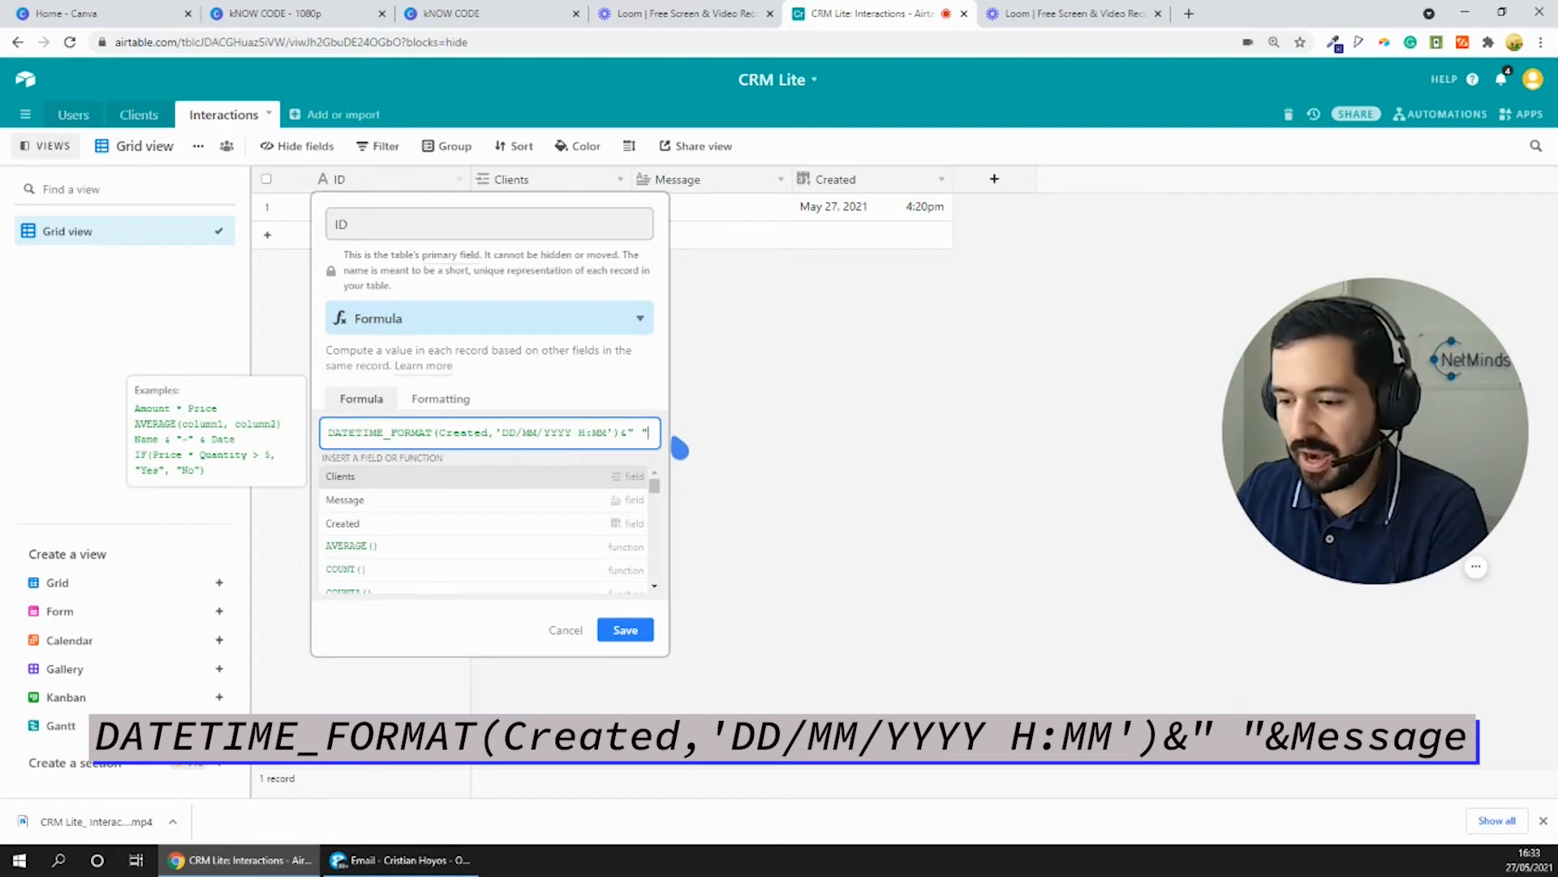
pyautogui.write('&')
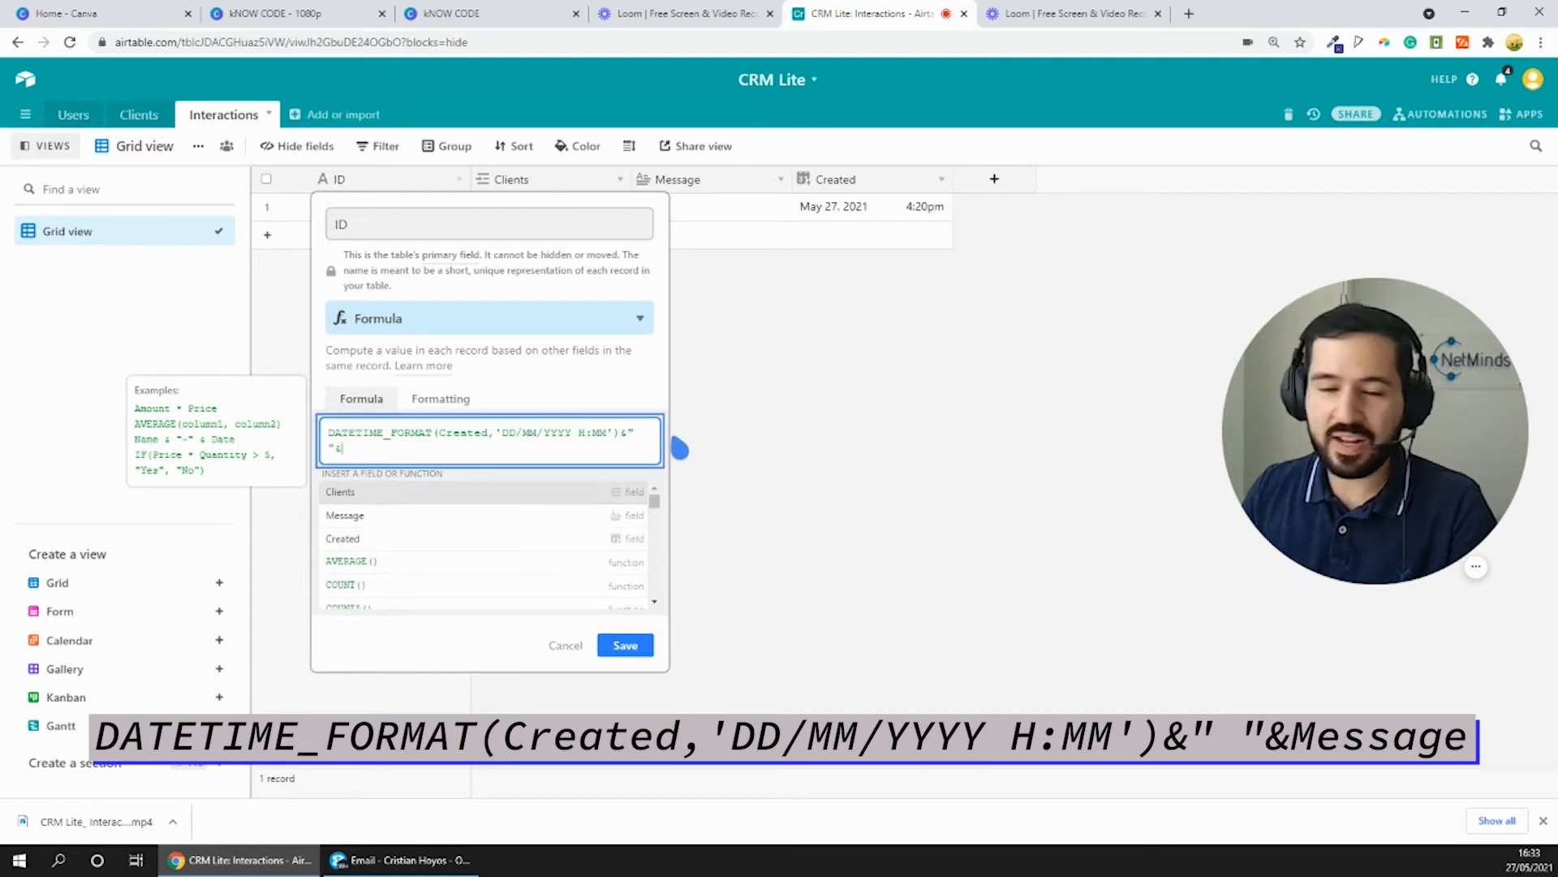
pyautogui.click(406, 516)
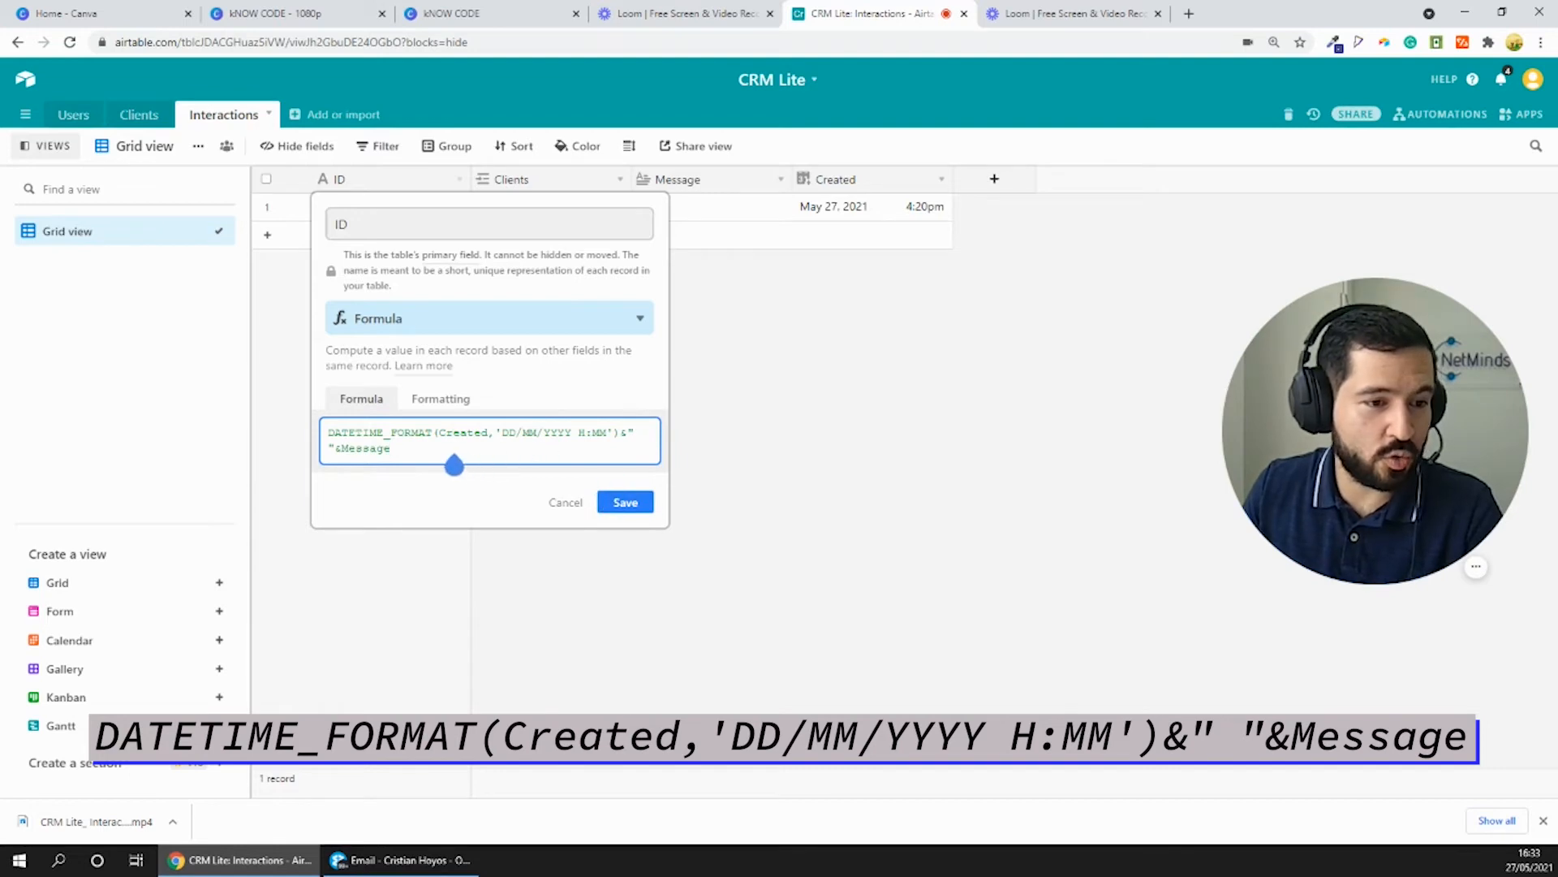
pyautogui.click(628, 506)
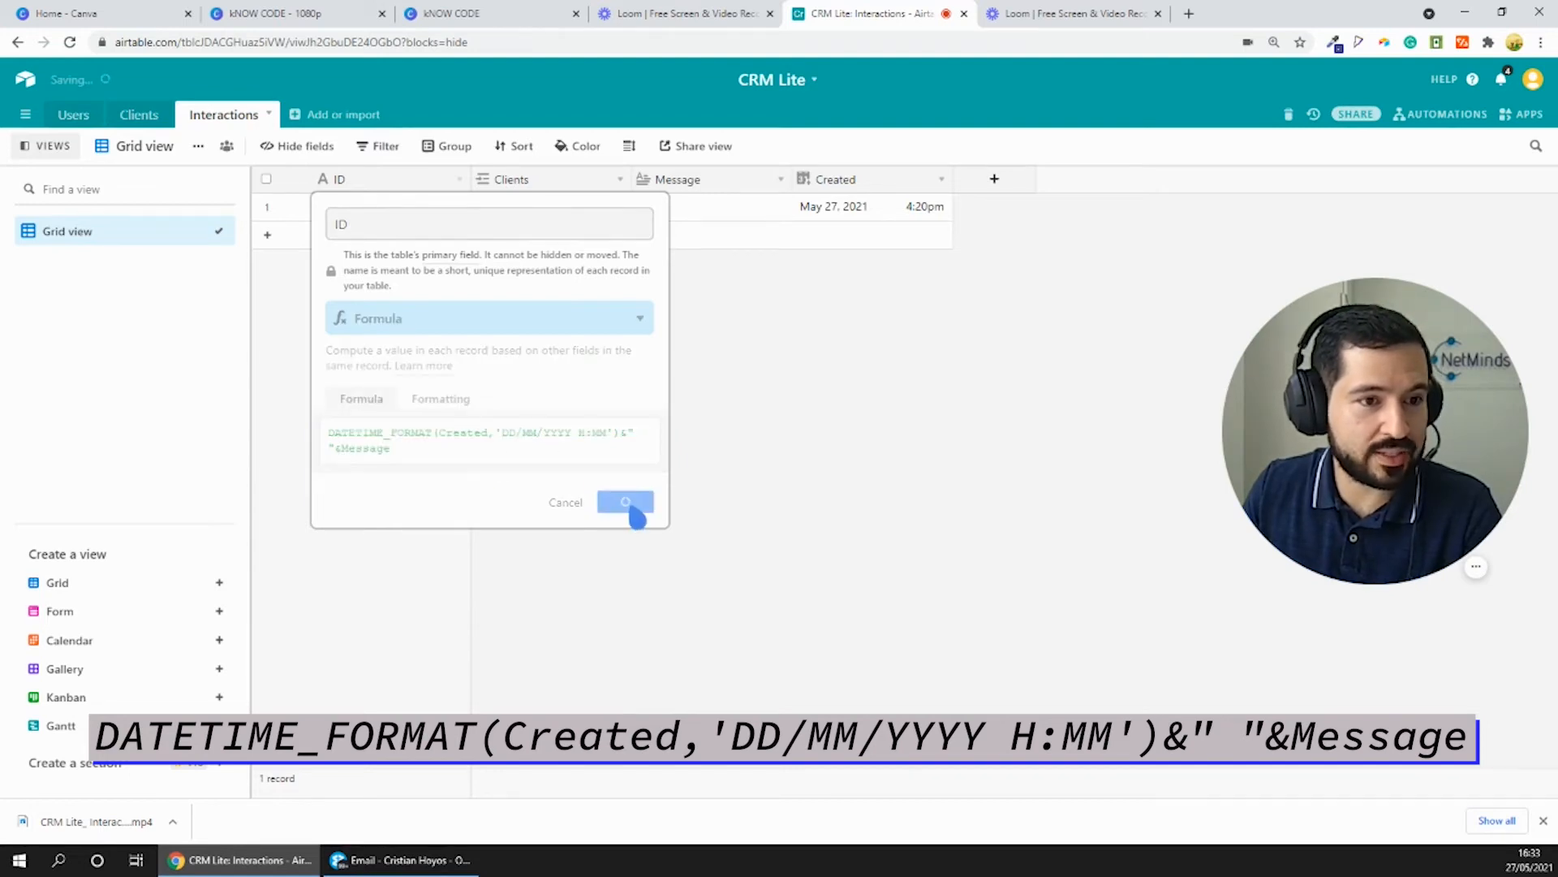
# - Enter "Following next Tuesday" as the message of the first Interactions record
pyautogui.click(686, 213)
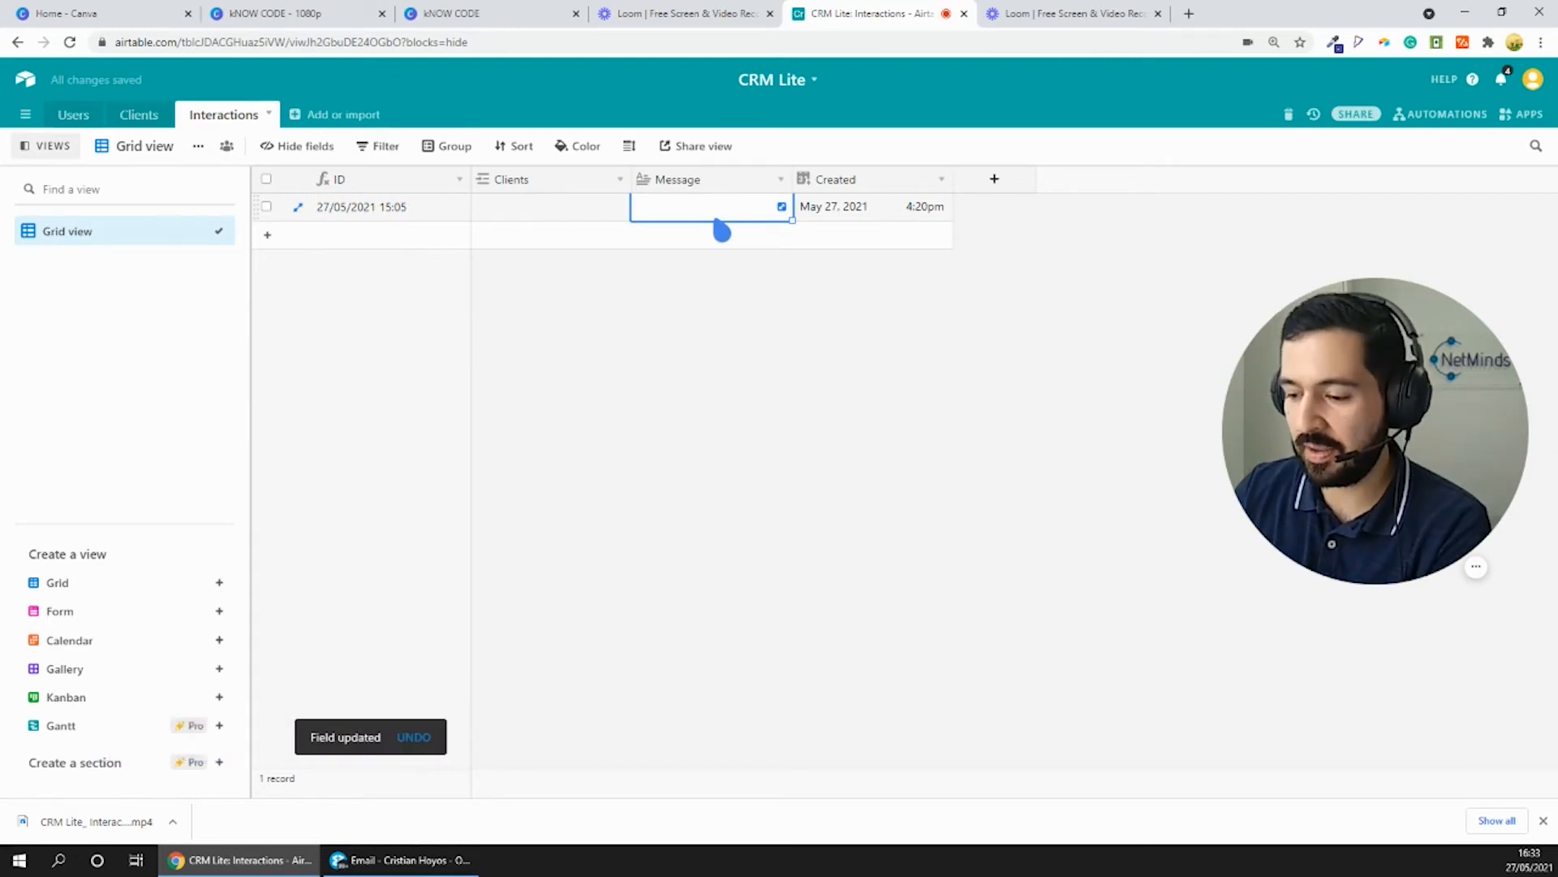
pyautogui.write('Following n')
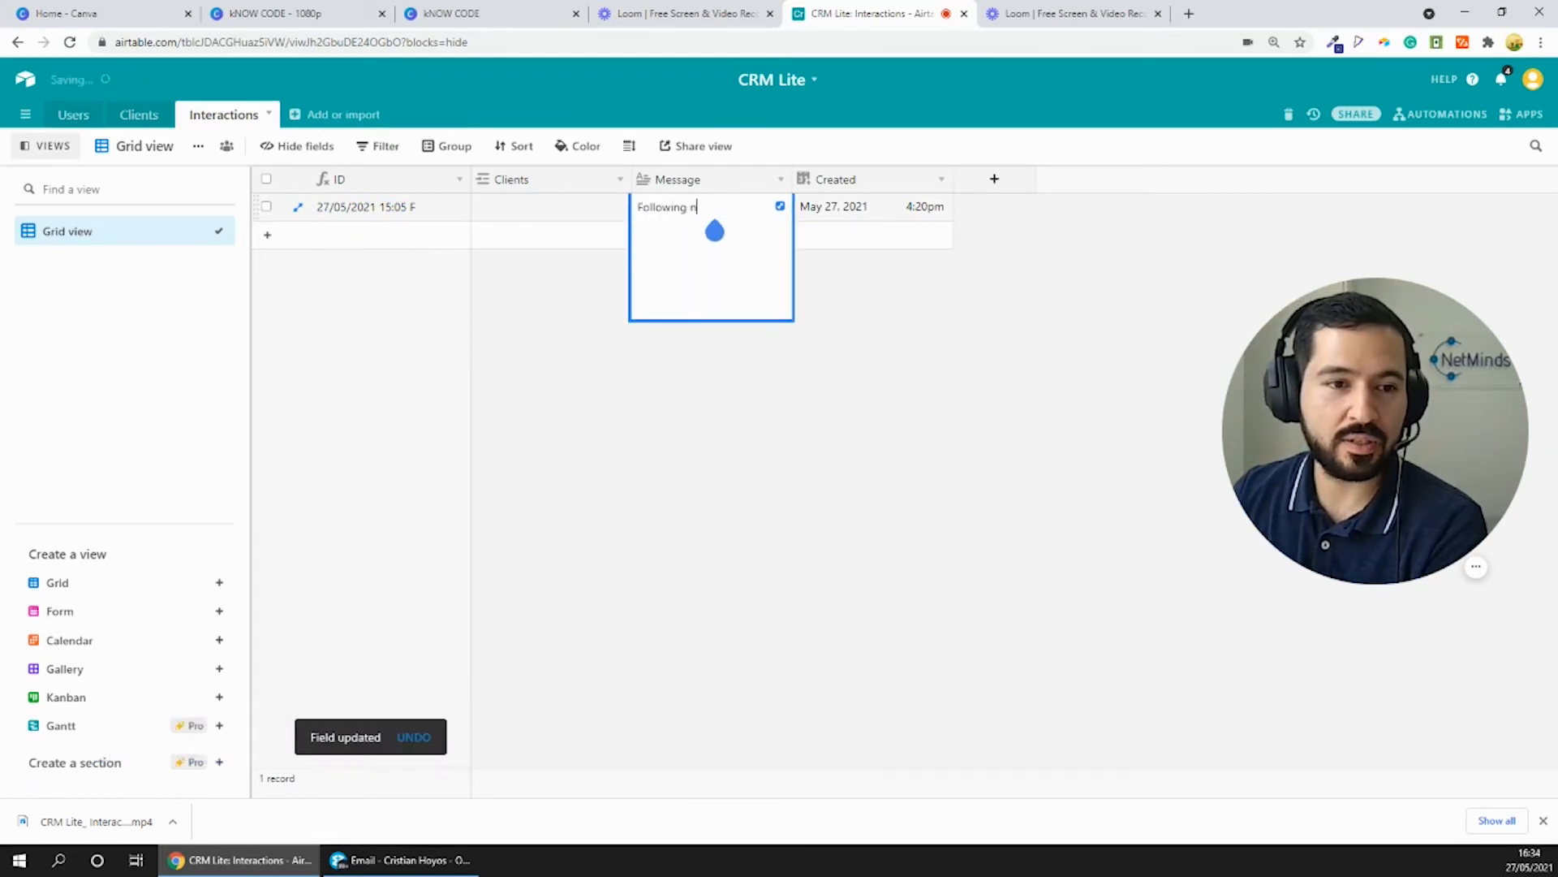
pyautogui.write('ext t')
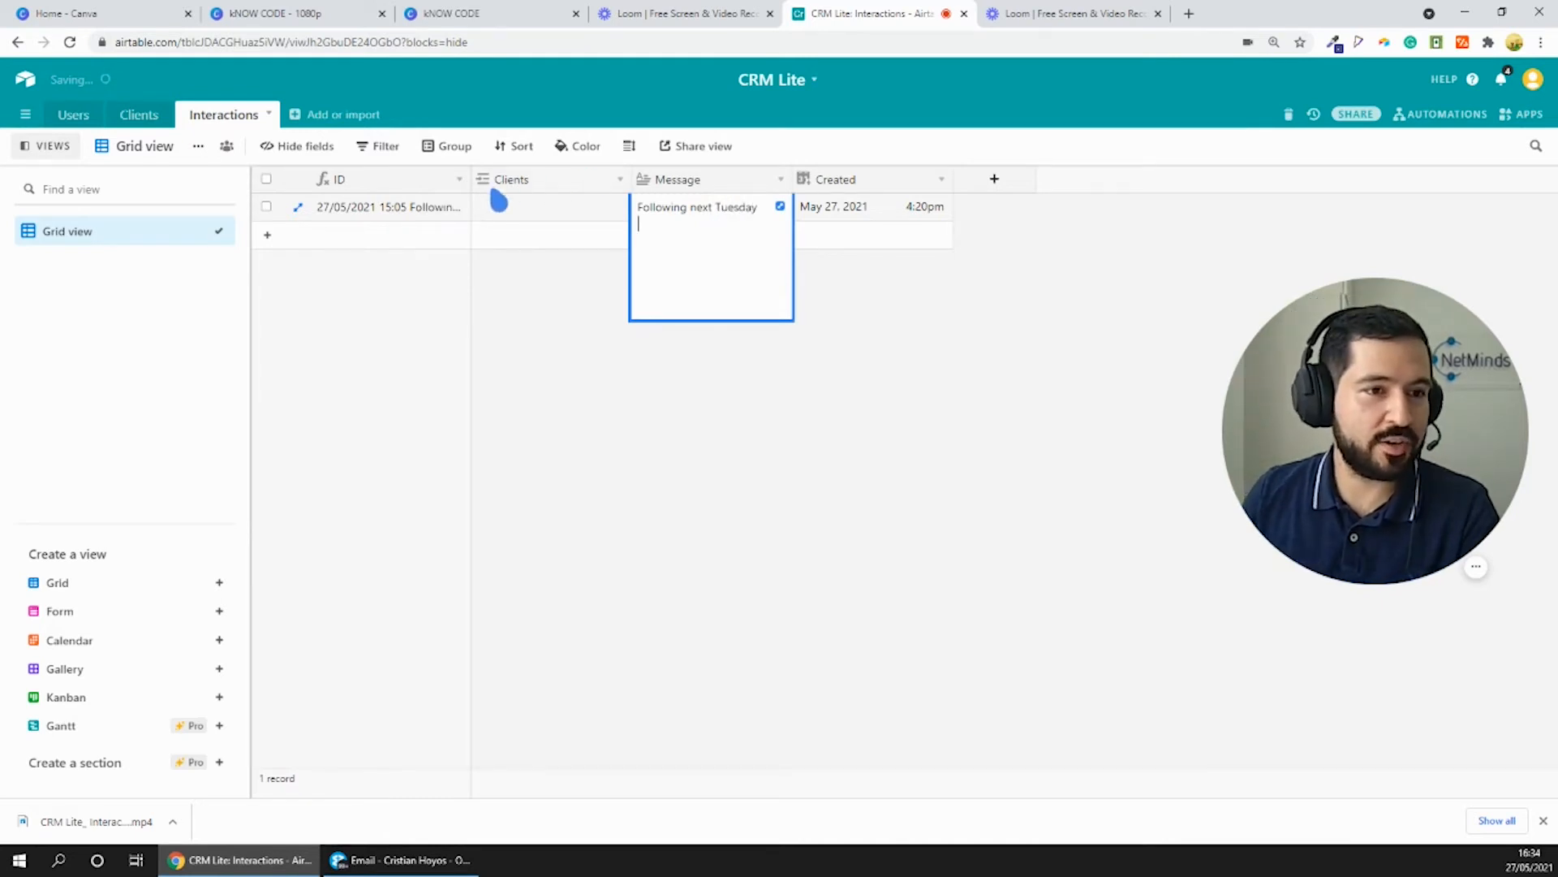
# - Widen the ID column of the Interactions table so its full text fits
pyautogui.moveTo(479, 181); pyautogui.dragTo(572, 207)
pyautogui.click(521, 208)
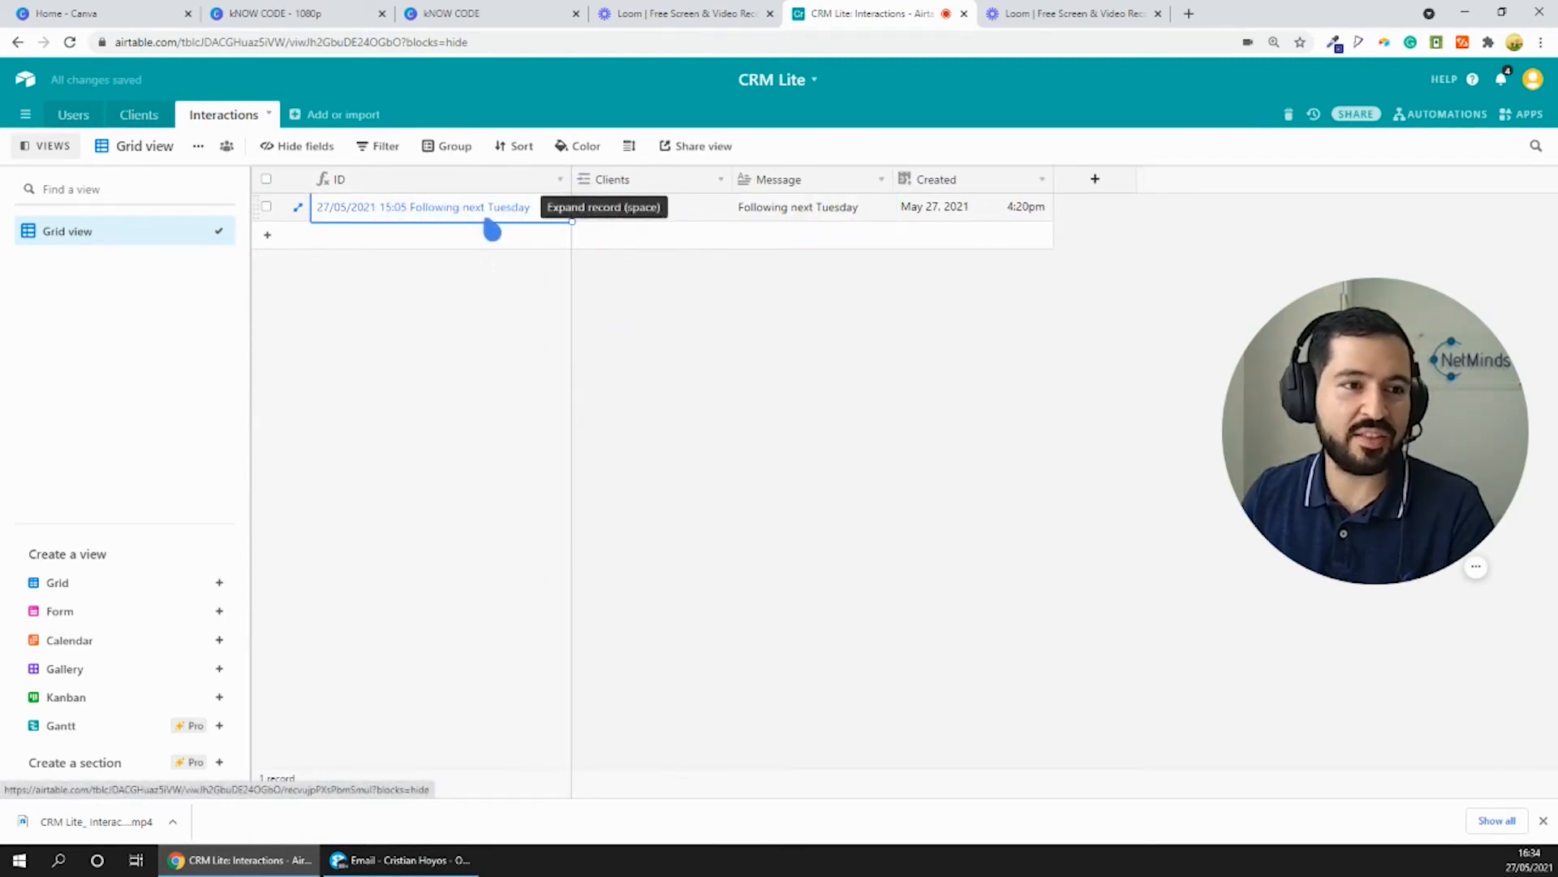
pyautogui.doubleClick(572, 187)
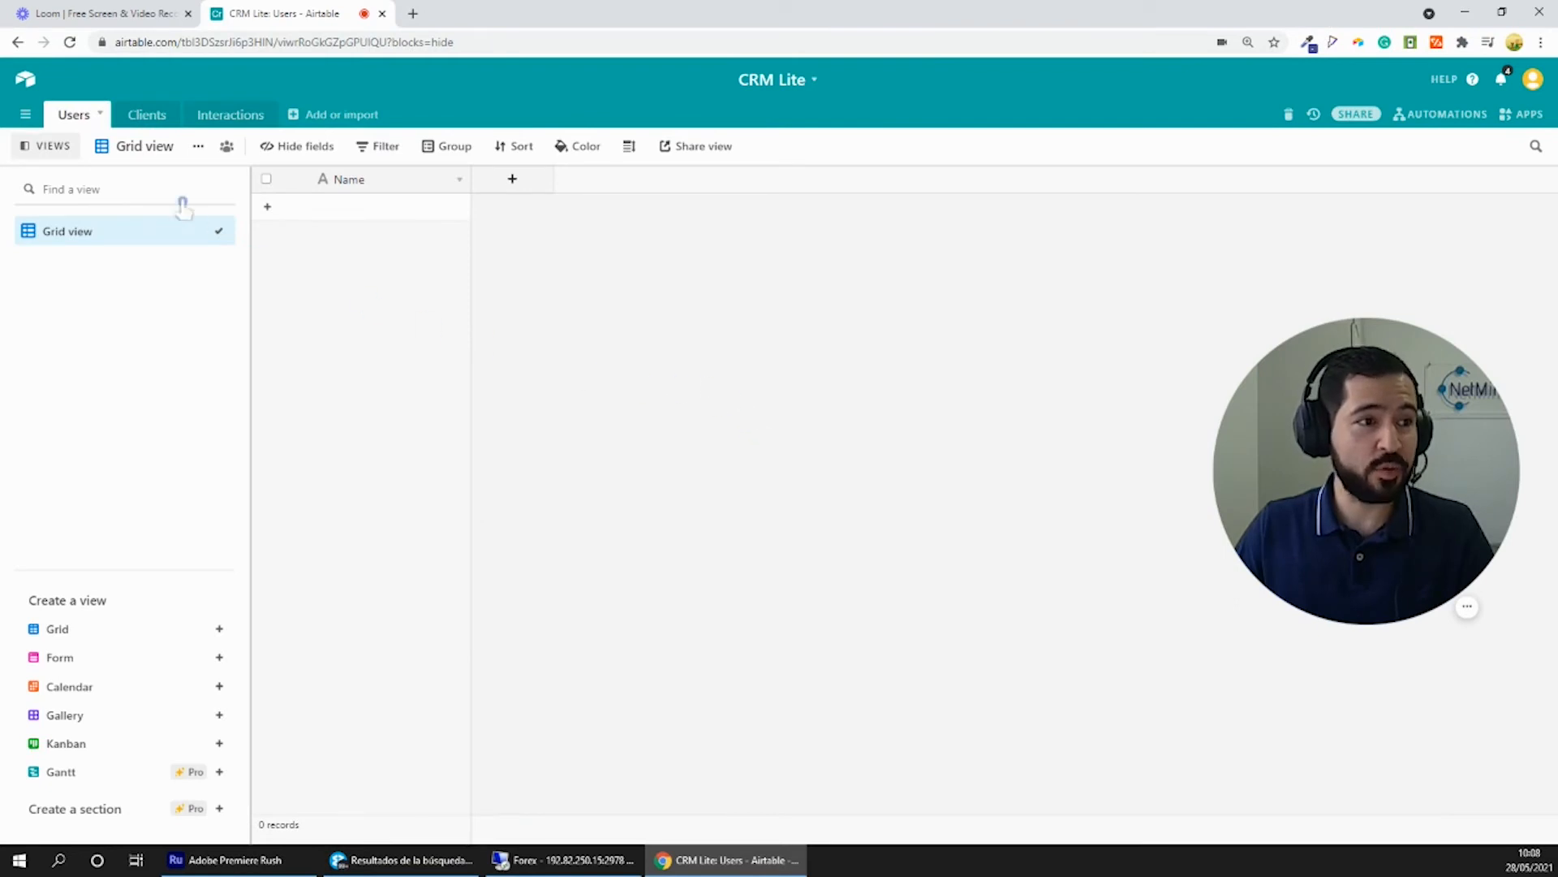
# - Rename the Users table's primary field to email and add a single line text field called Name
pyautogui.click(460, 182)
pyautogui.click(438, 205)
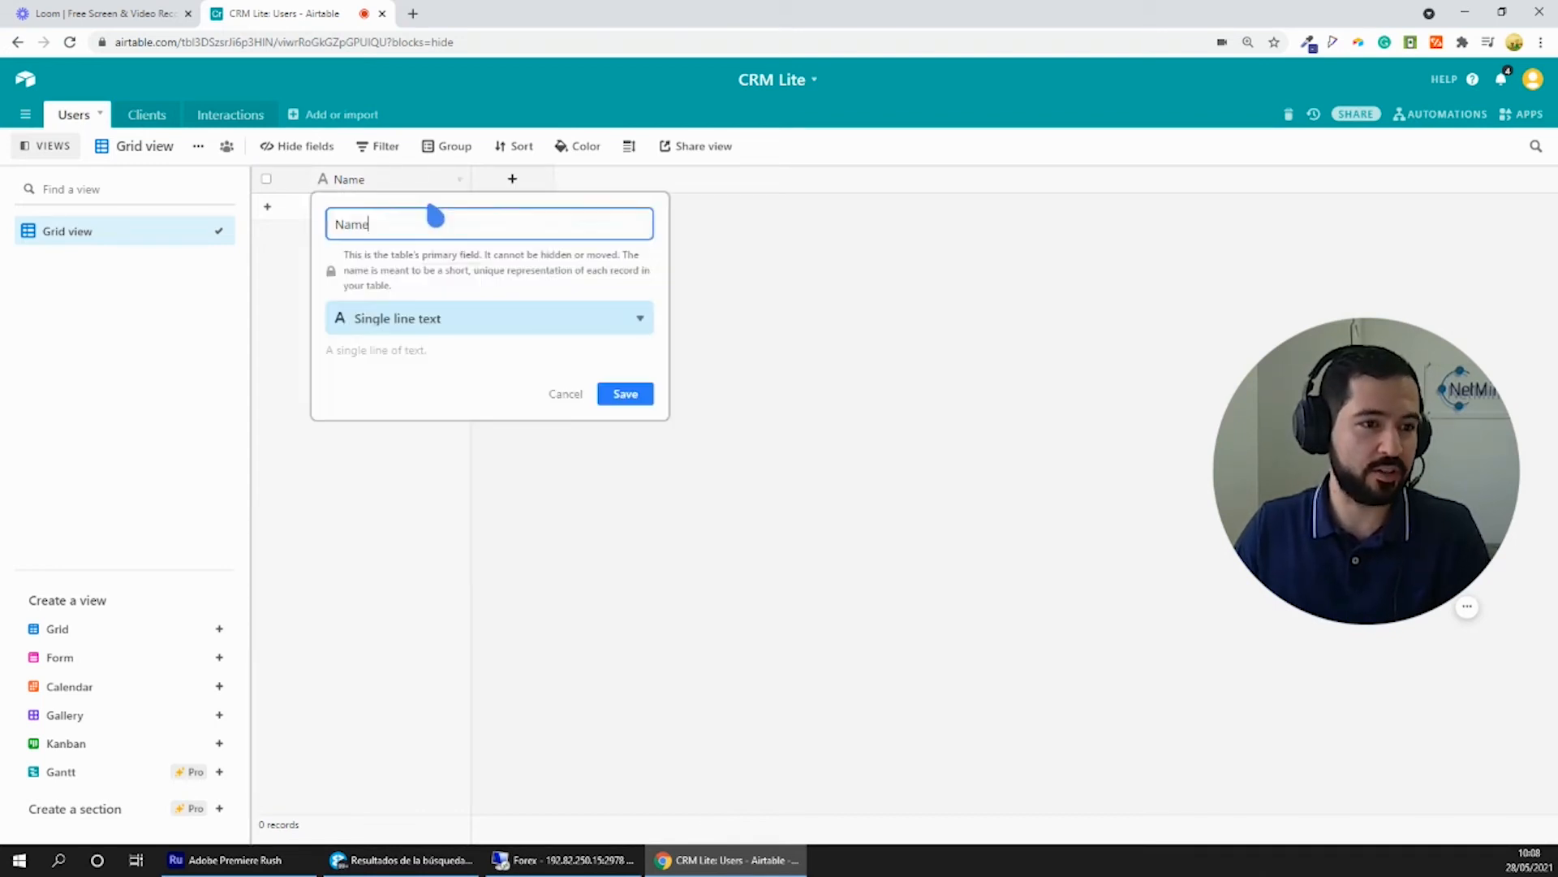
pyautogui.doubleClick(363, 223)
pyautogui.write('email')
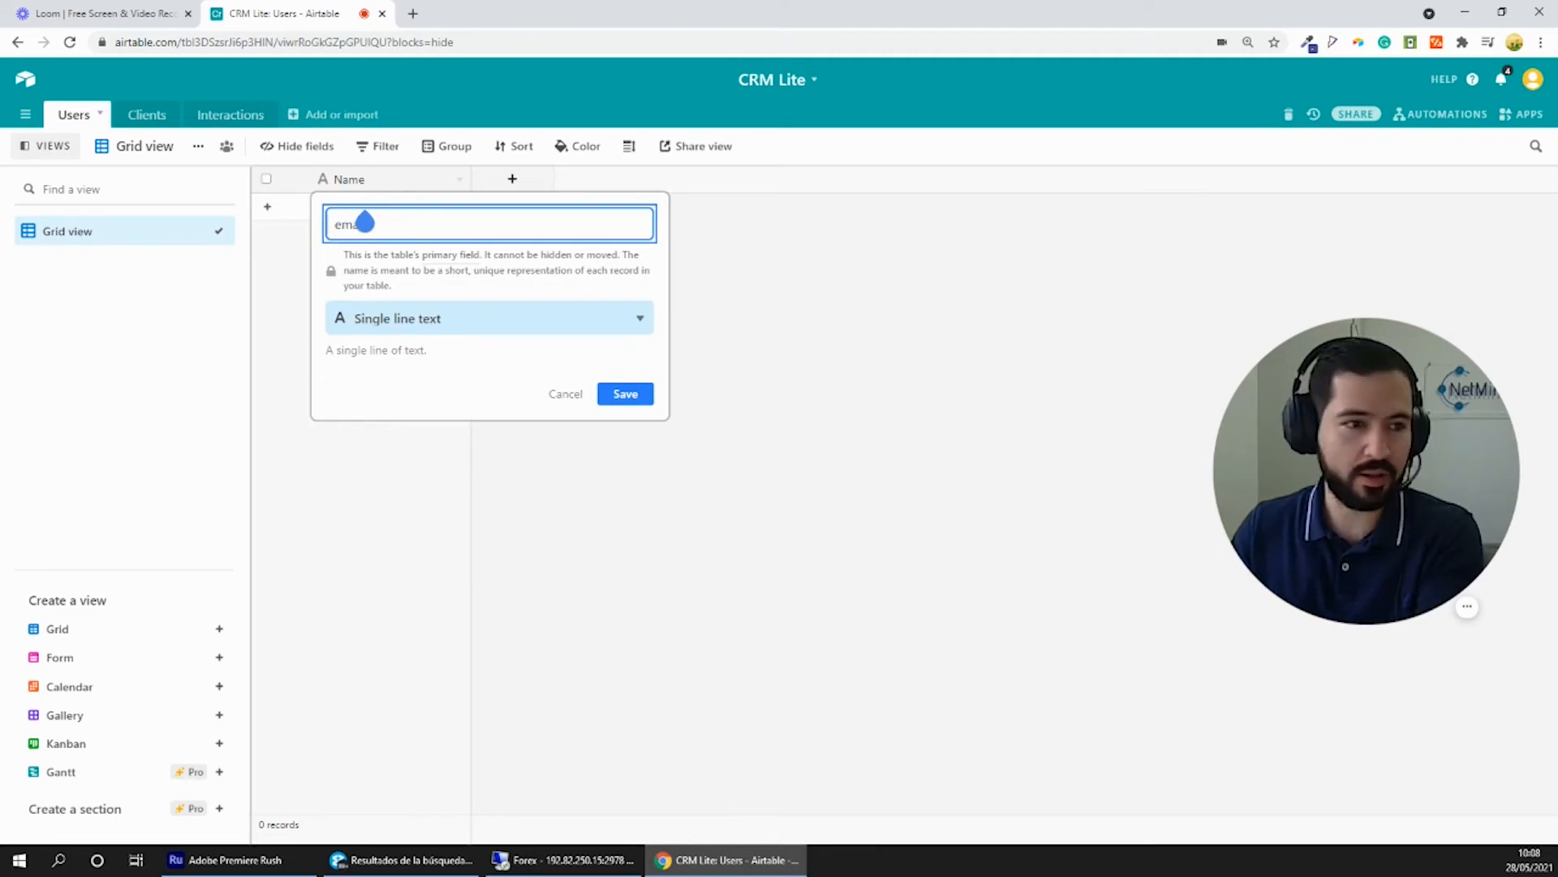
pyautogui.press('Return')
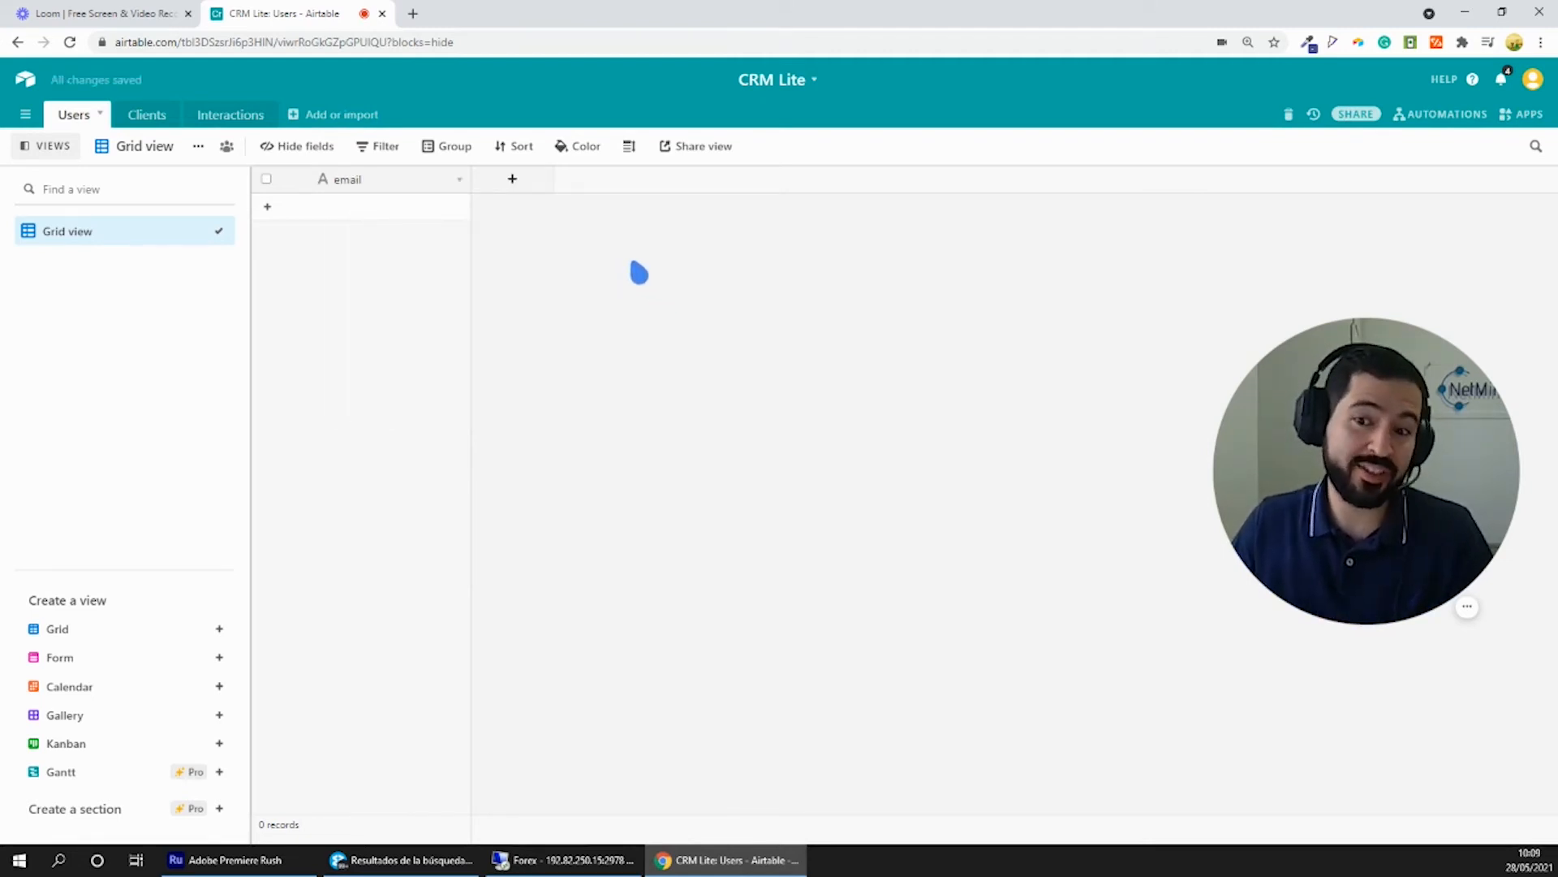
pyautogui.click(512, 179)
pyautogui.press('Return')
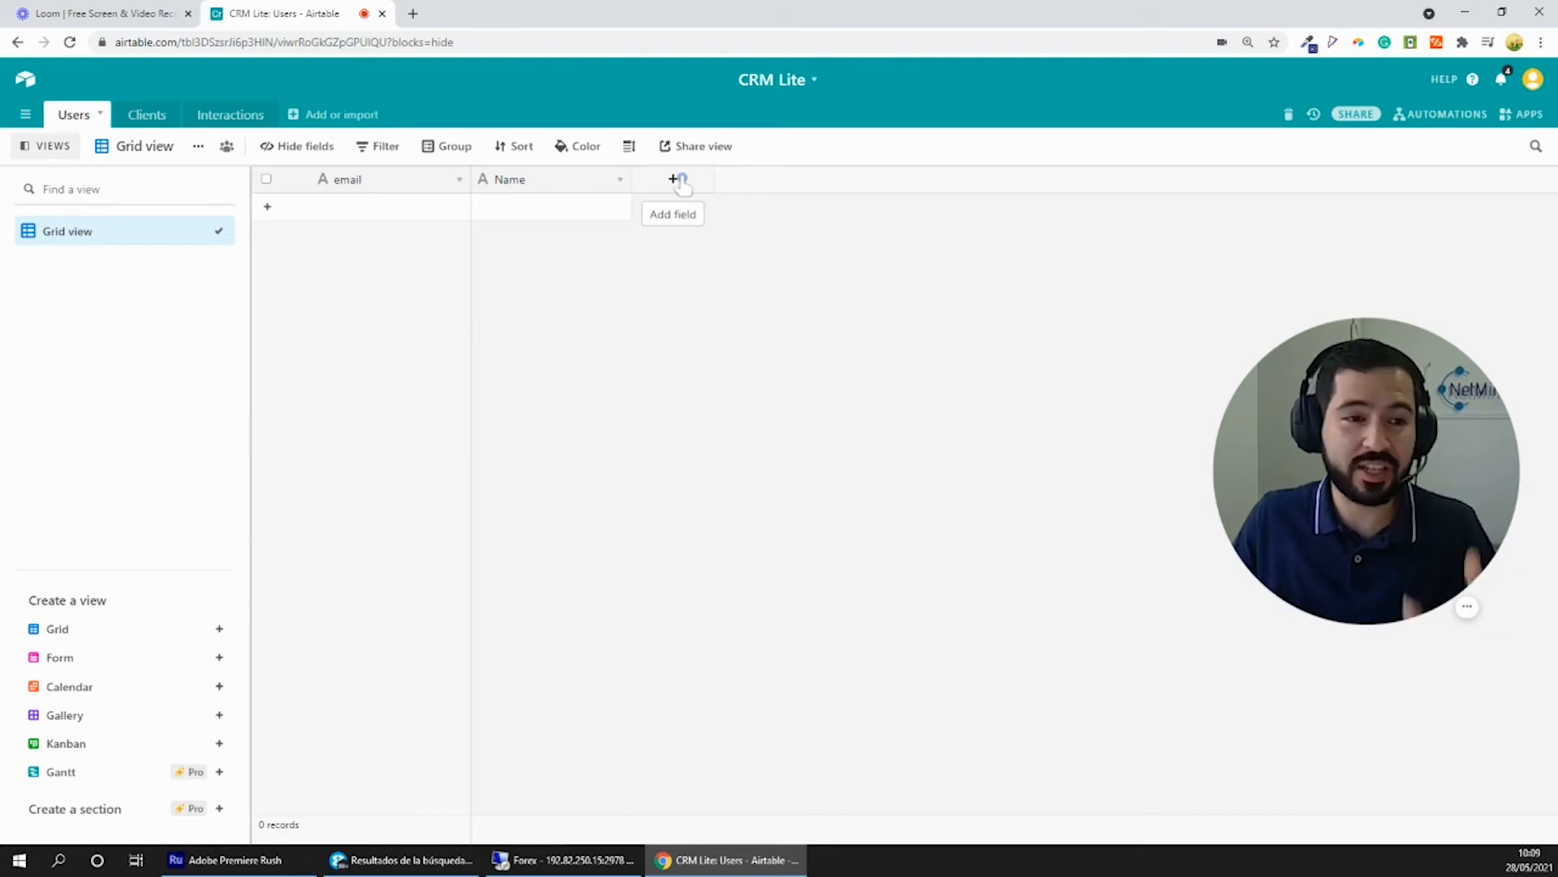
# - Create an "Assigned clients" field in the Users table that links to the Clients table and allows linking to multiple records
pyautogui.click(680, 182)
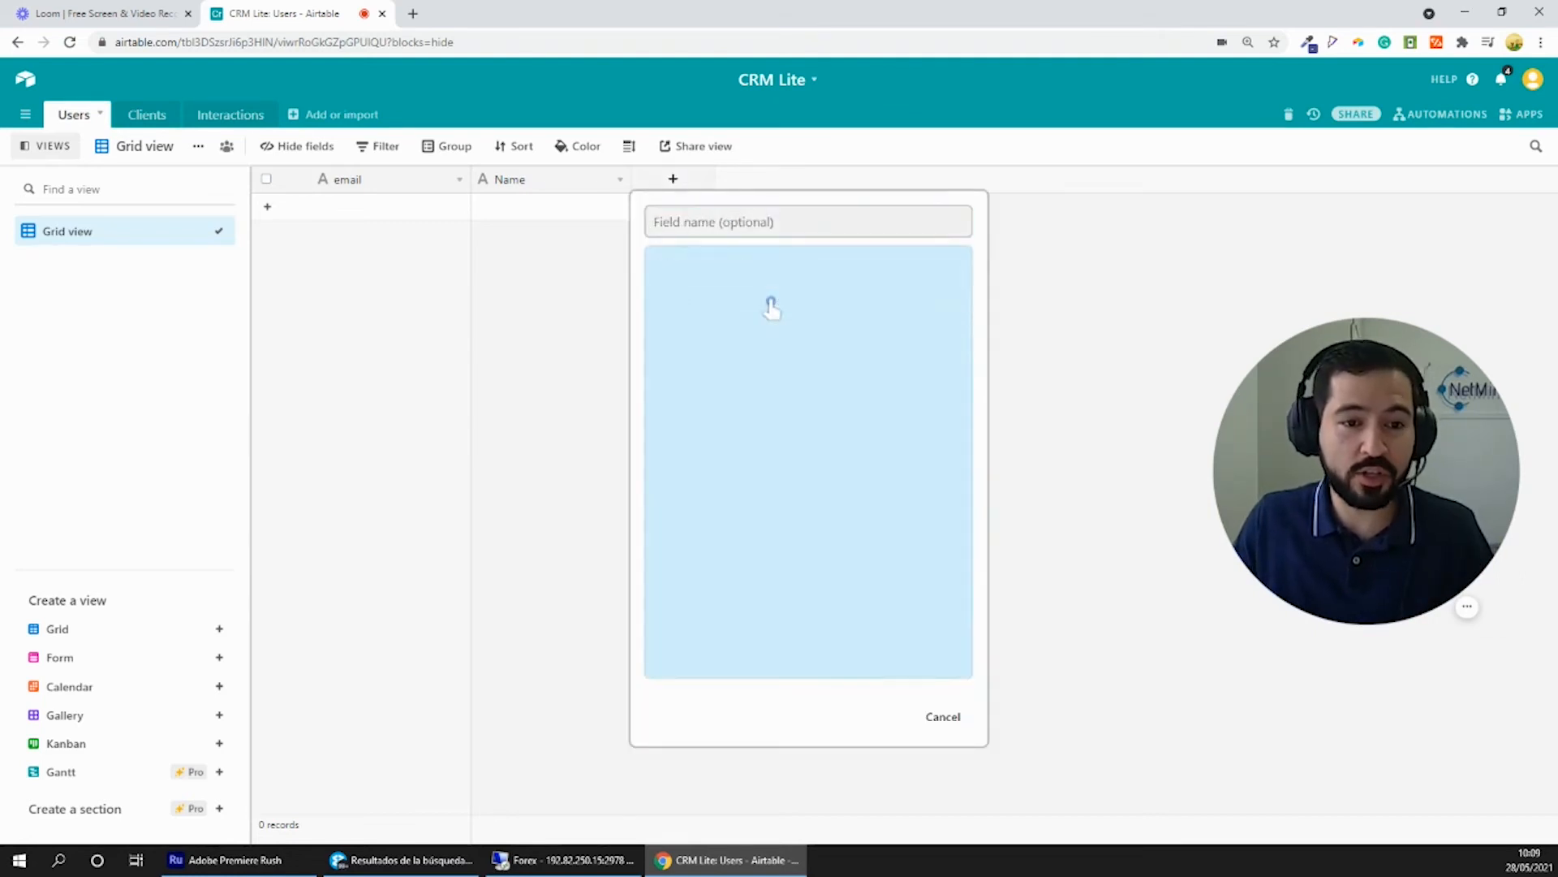
pyautogui.click(754, 234)
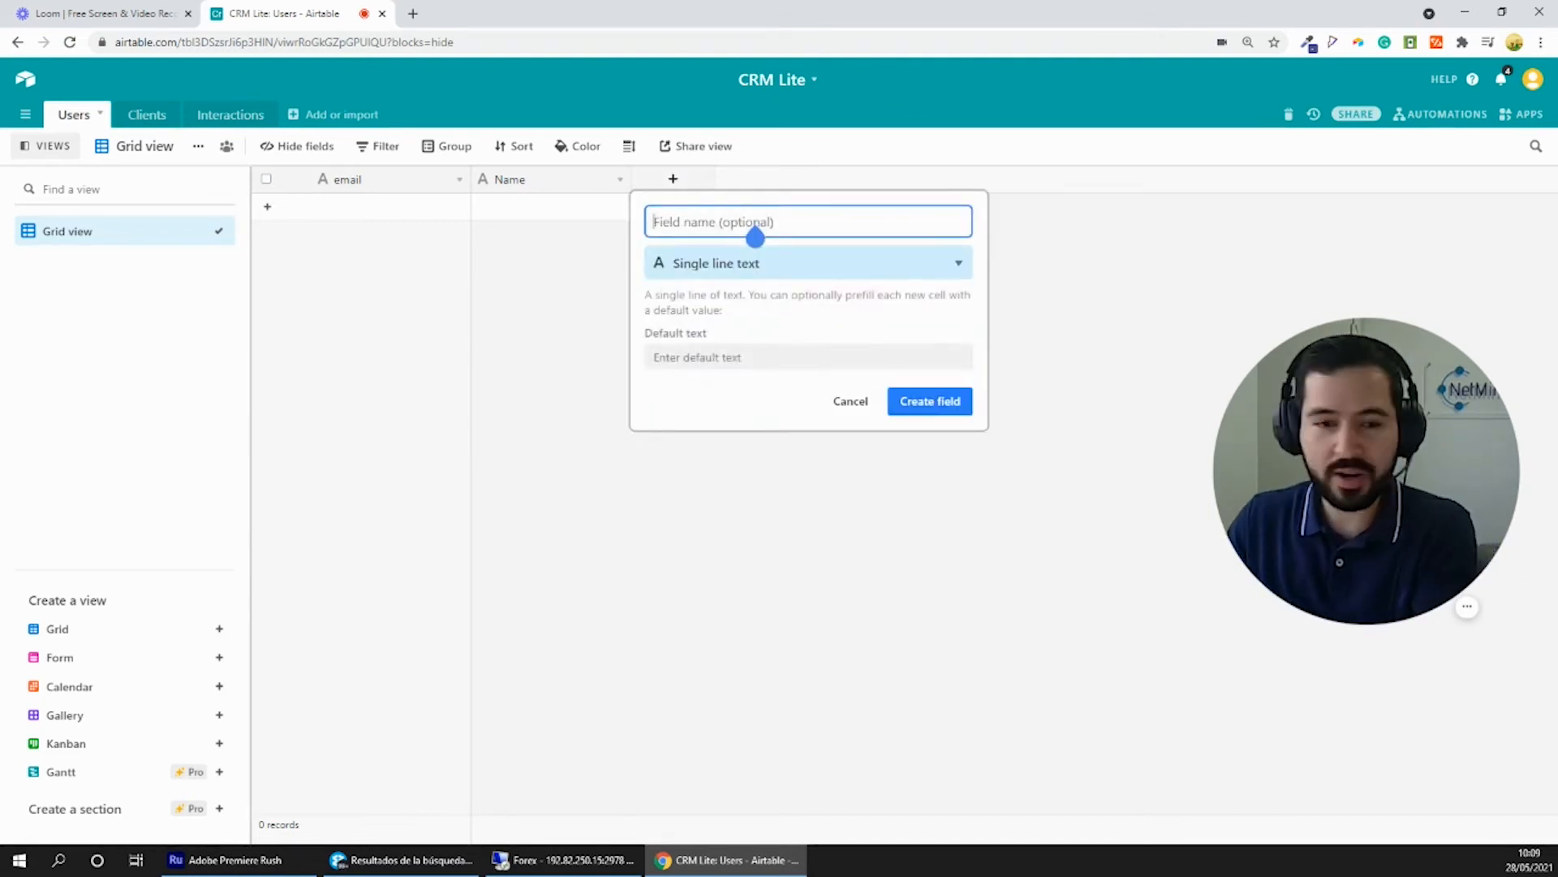
pyautogui.write('Assi')
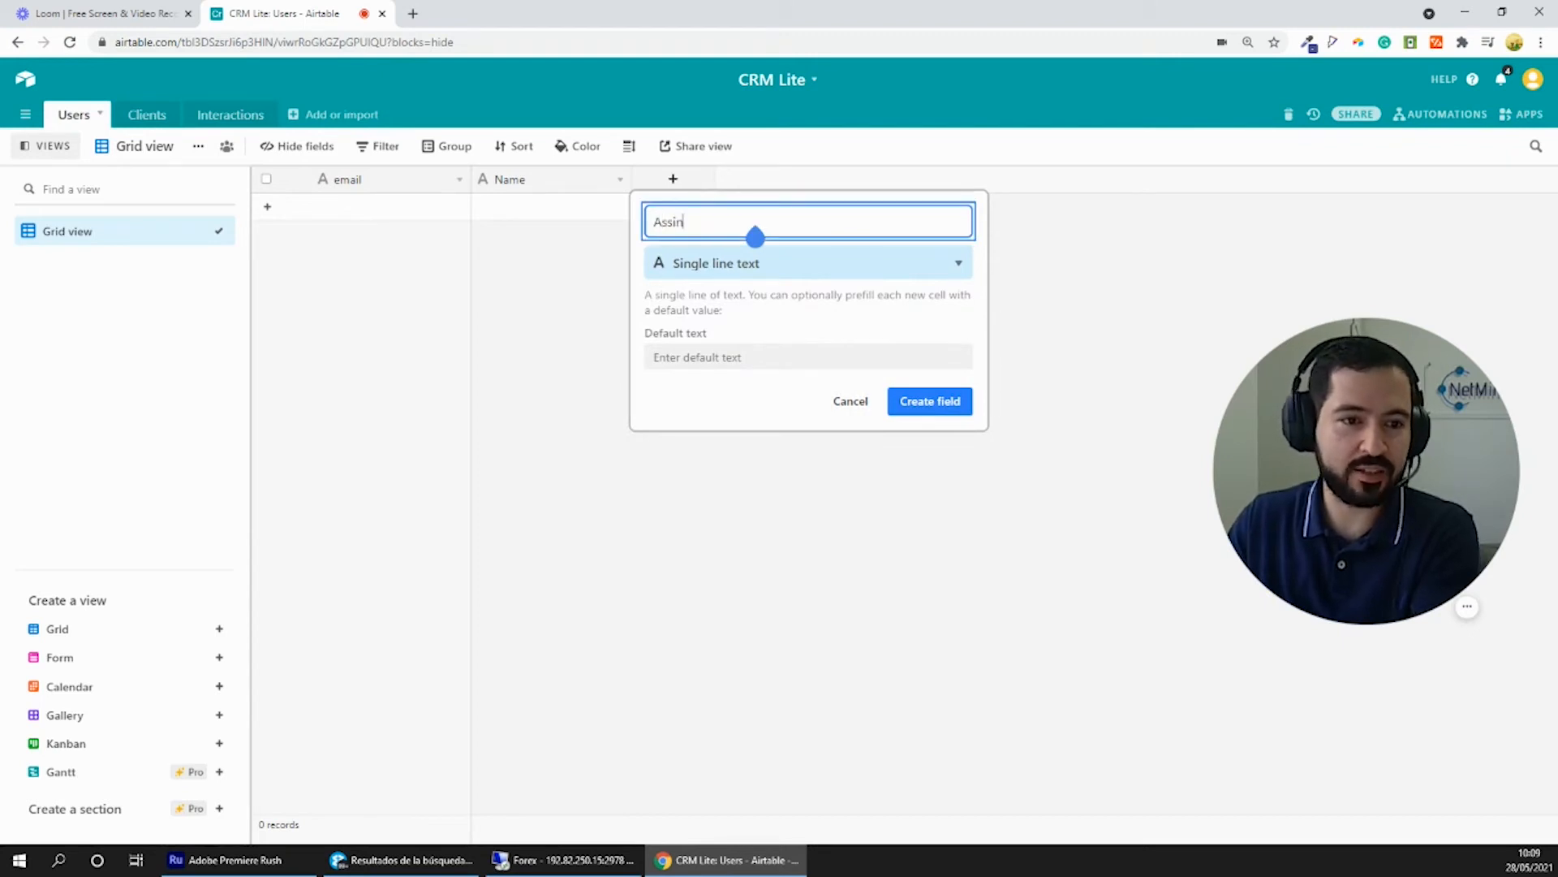
pyautogui.write('gned clients')
pyautogui.click(754, 261)
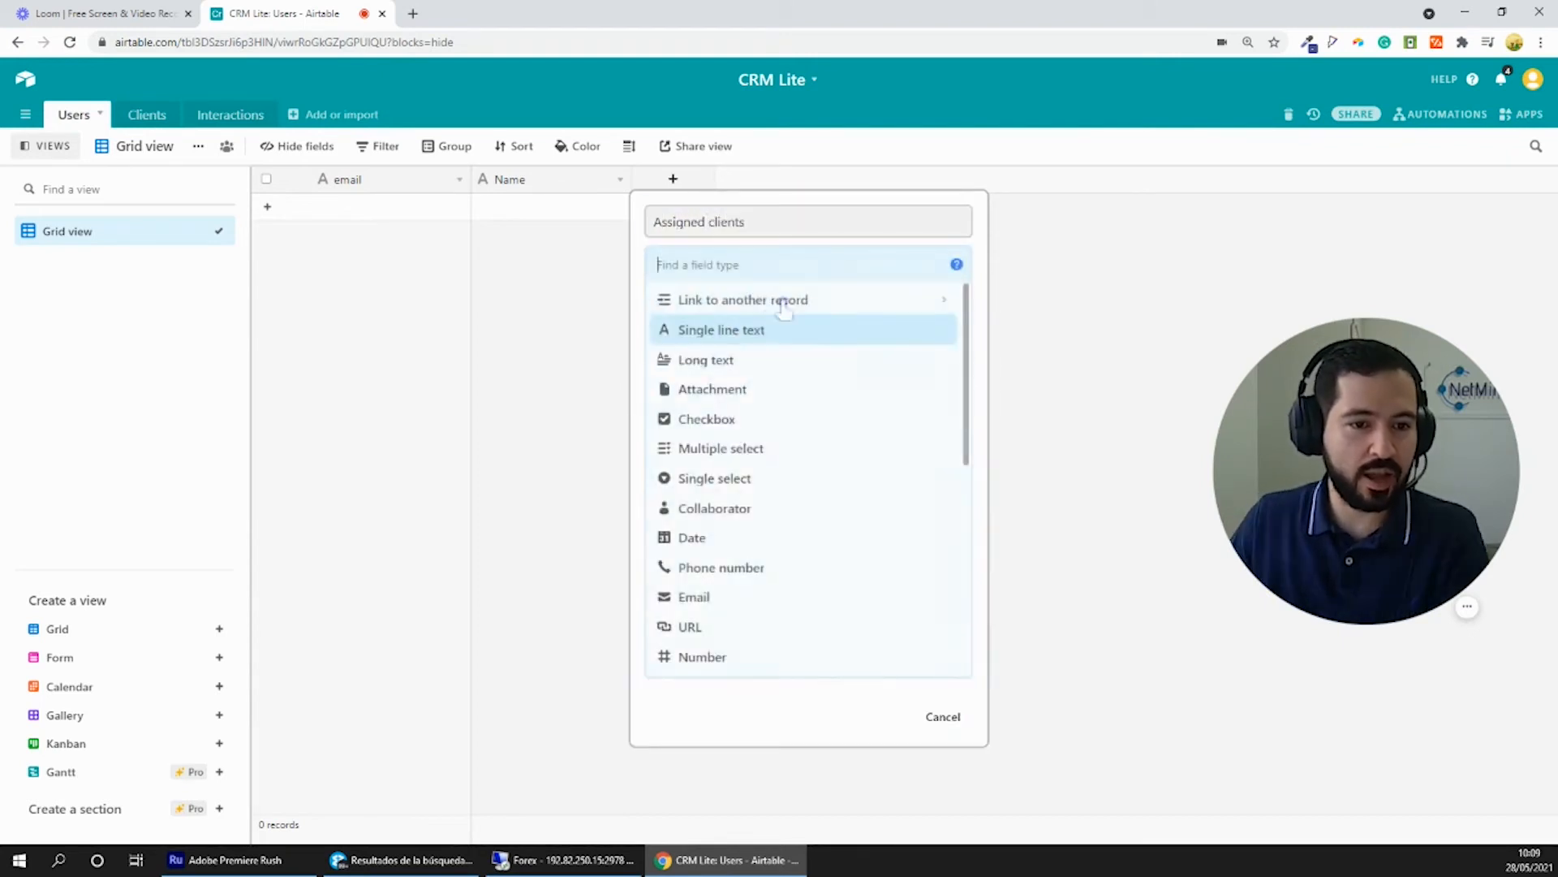
pyautogui.click(758, 299)
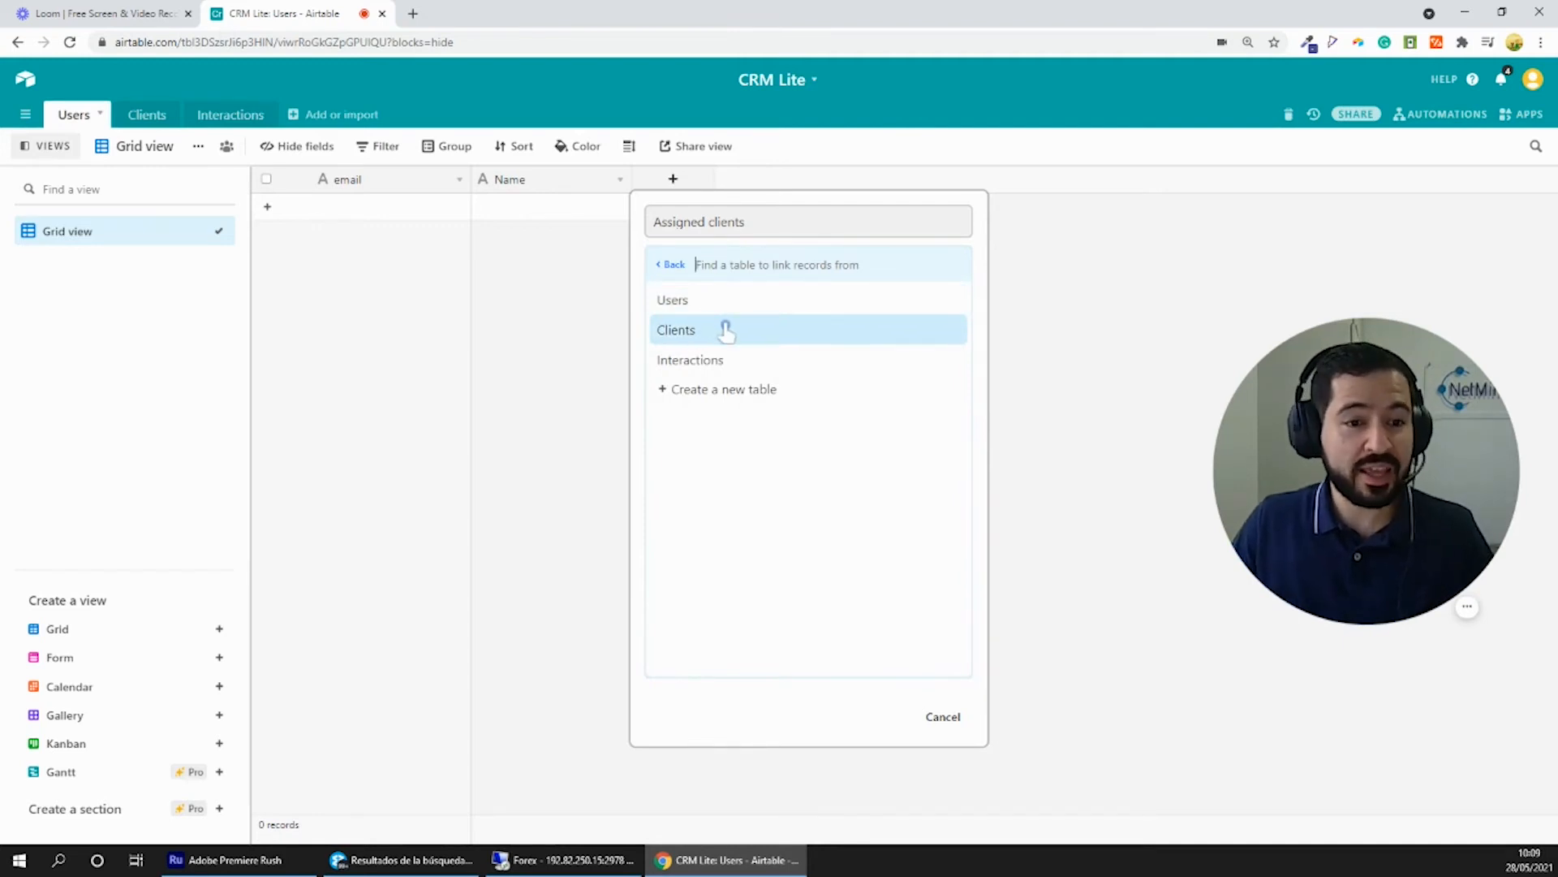
pyautogui.click(699, 333)
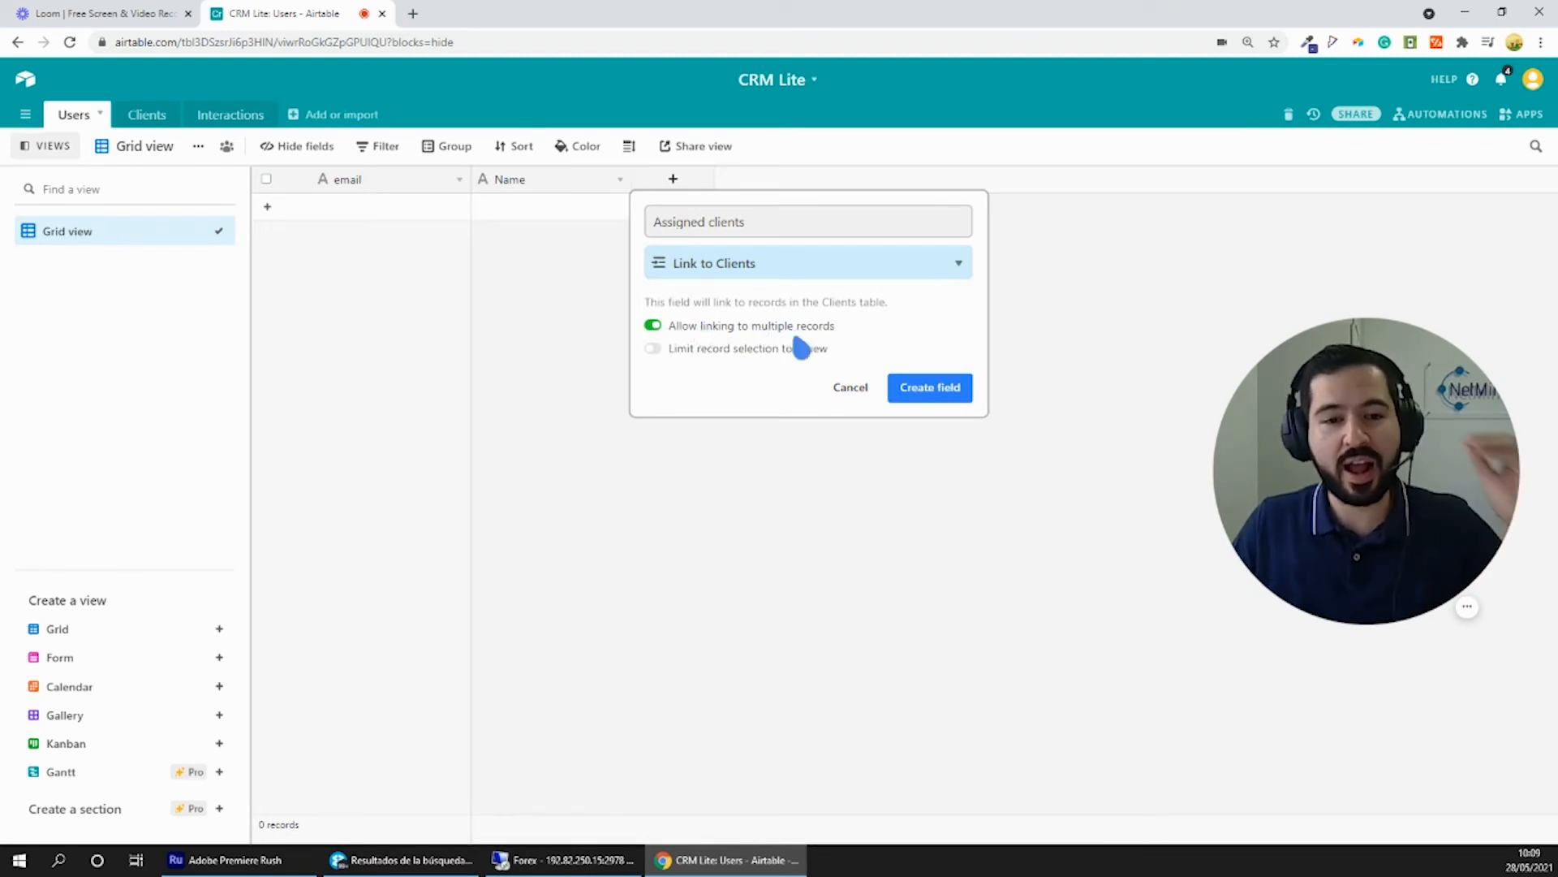
pyautogui.click(927, 389)
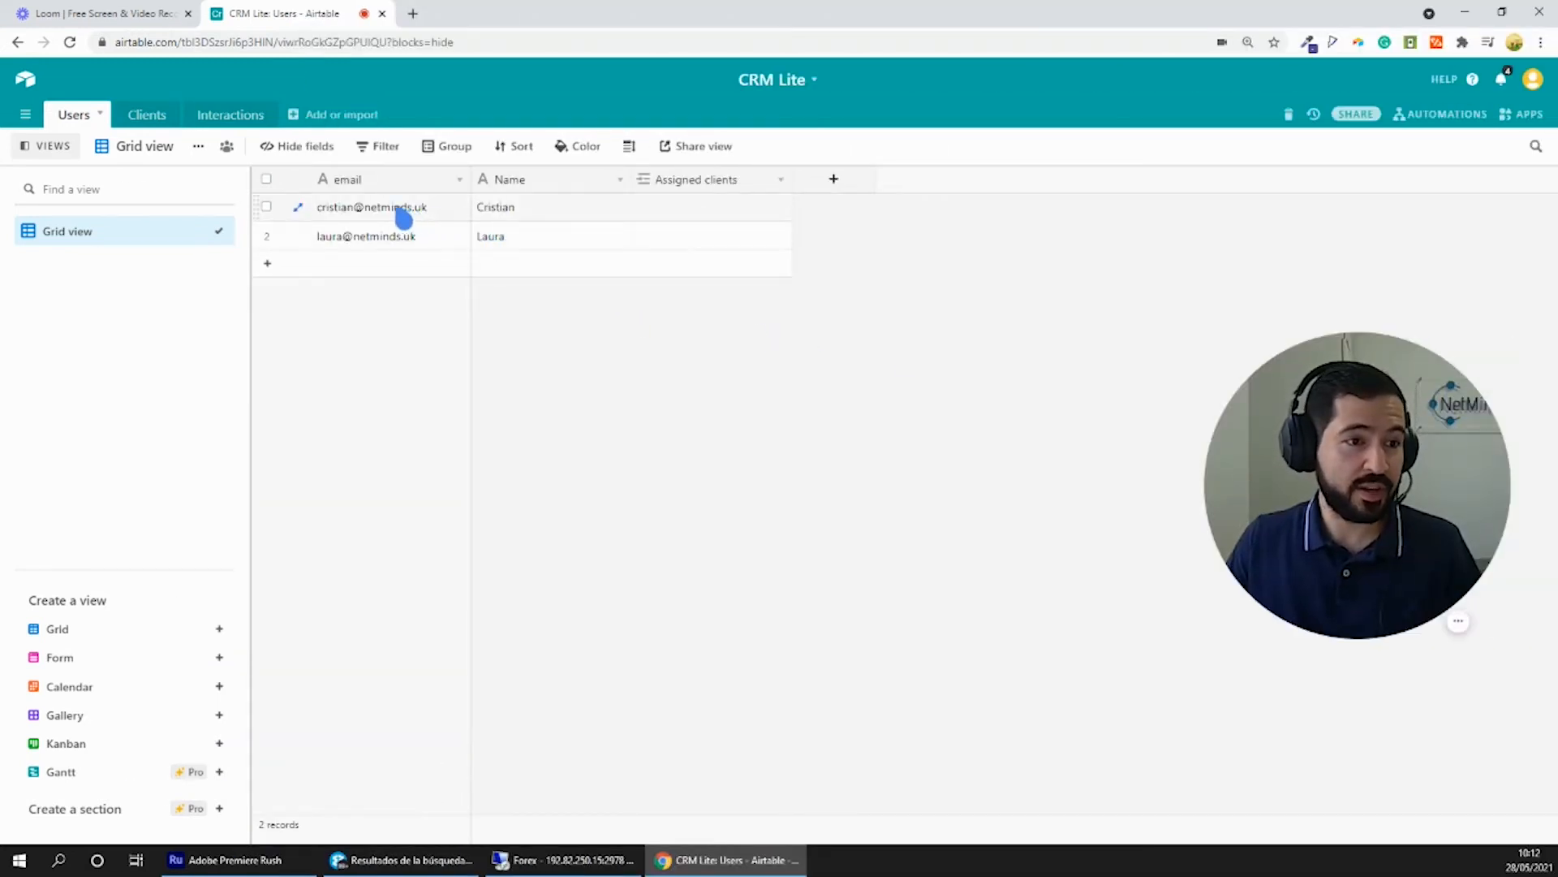
# - Review the sample records in the Users table and the client details in the Clients table
pyautogui.click(410, 236)
pyautogui.click(146, 115)
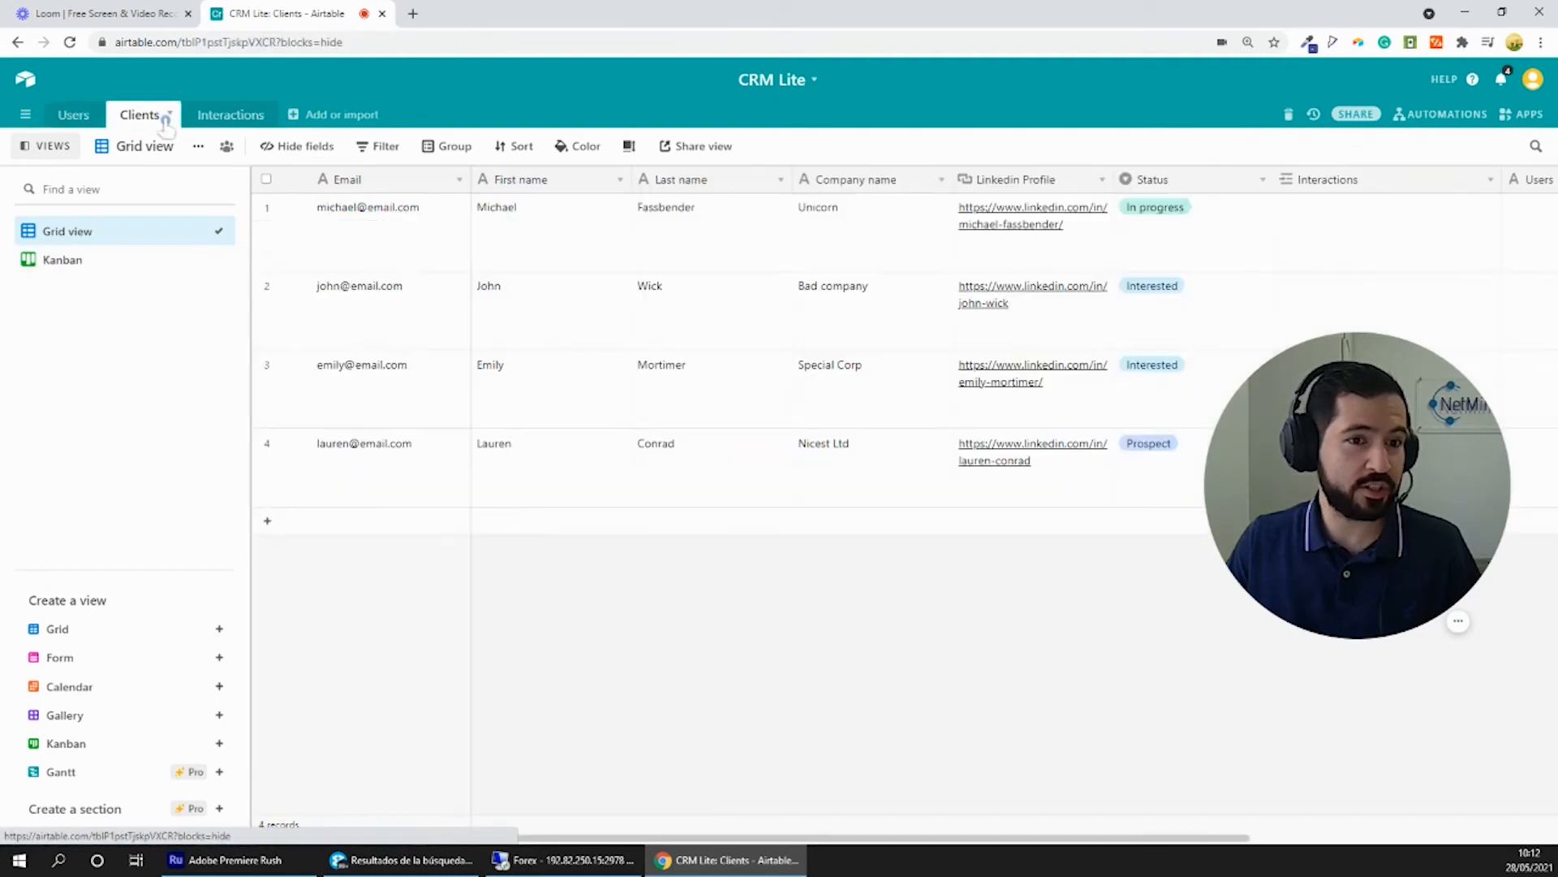
pyautogui.click(379, 334)
pyautogui.click(414, 474)
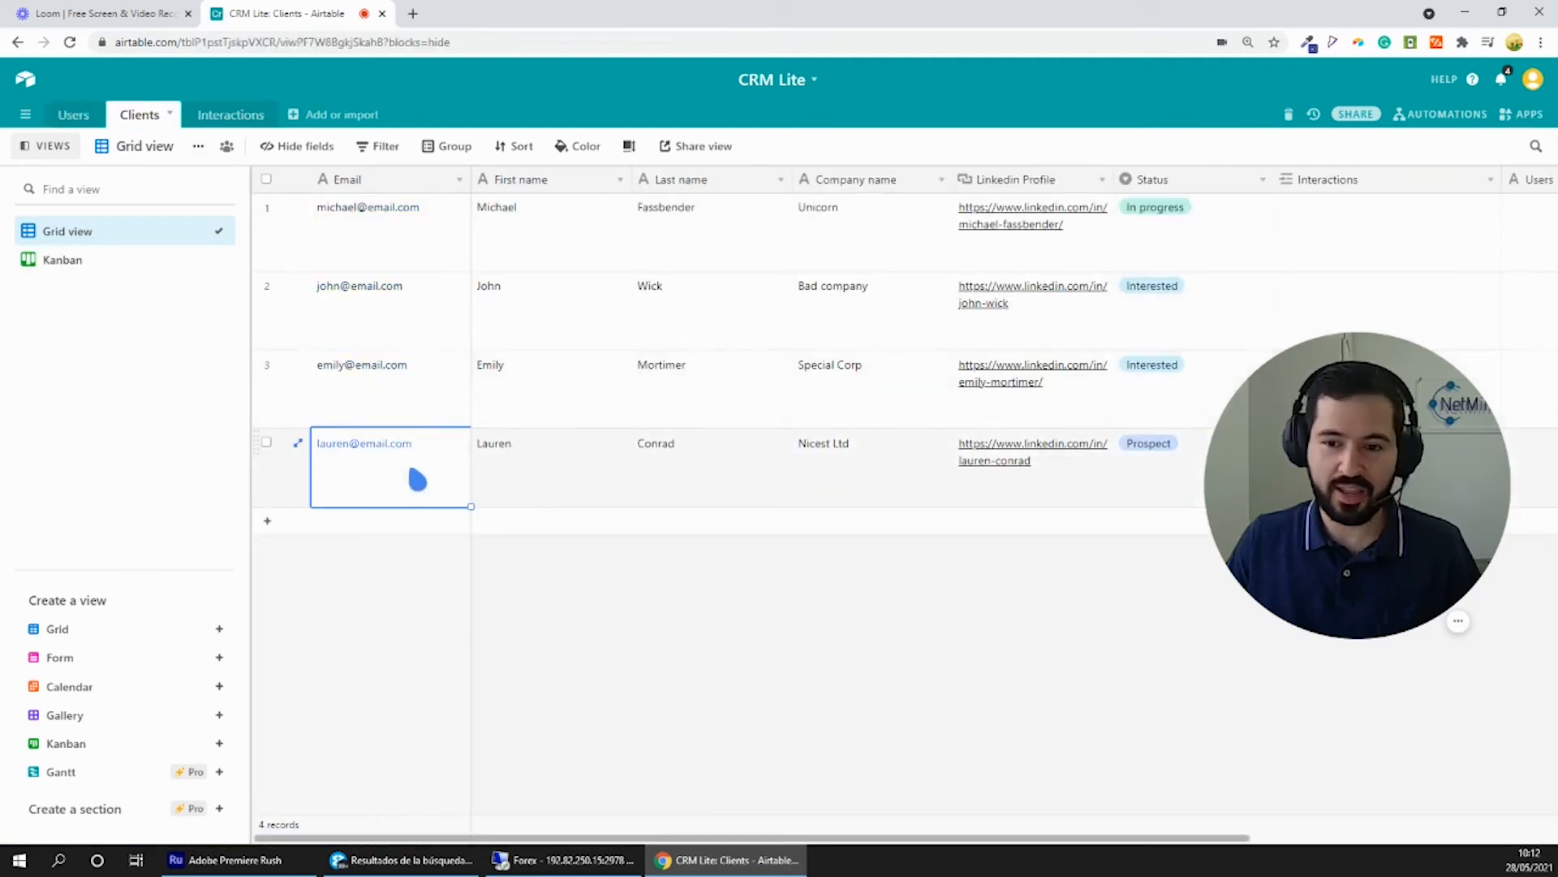
pyautogui.click(413, 241)
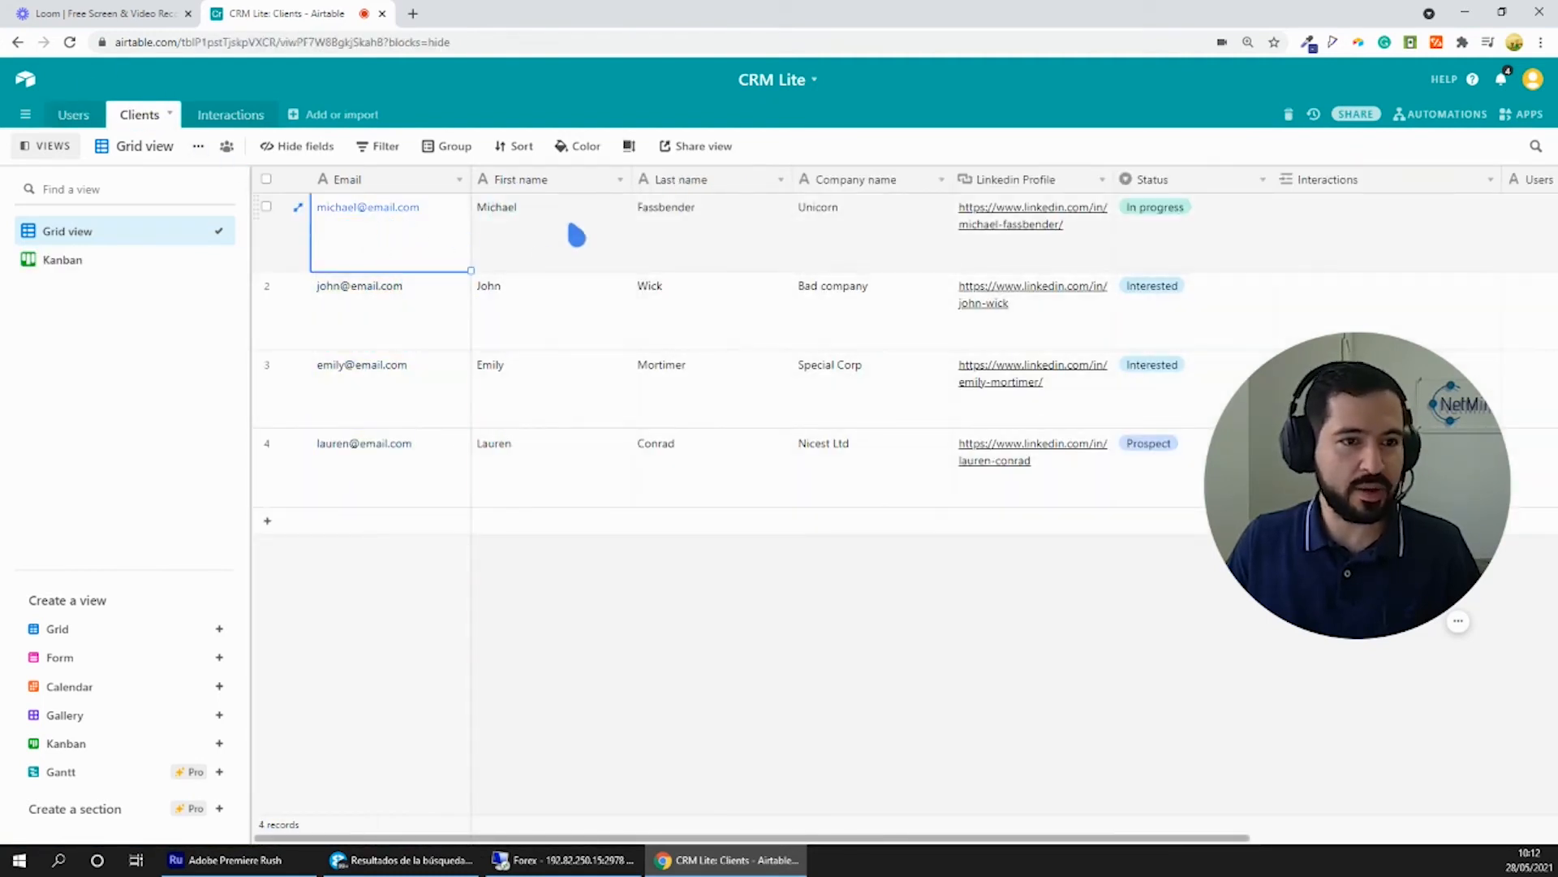
pyautogui.click(599, 236)
pyautogui.click(867, 246)
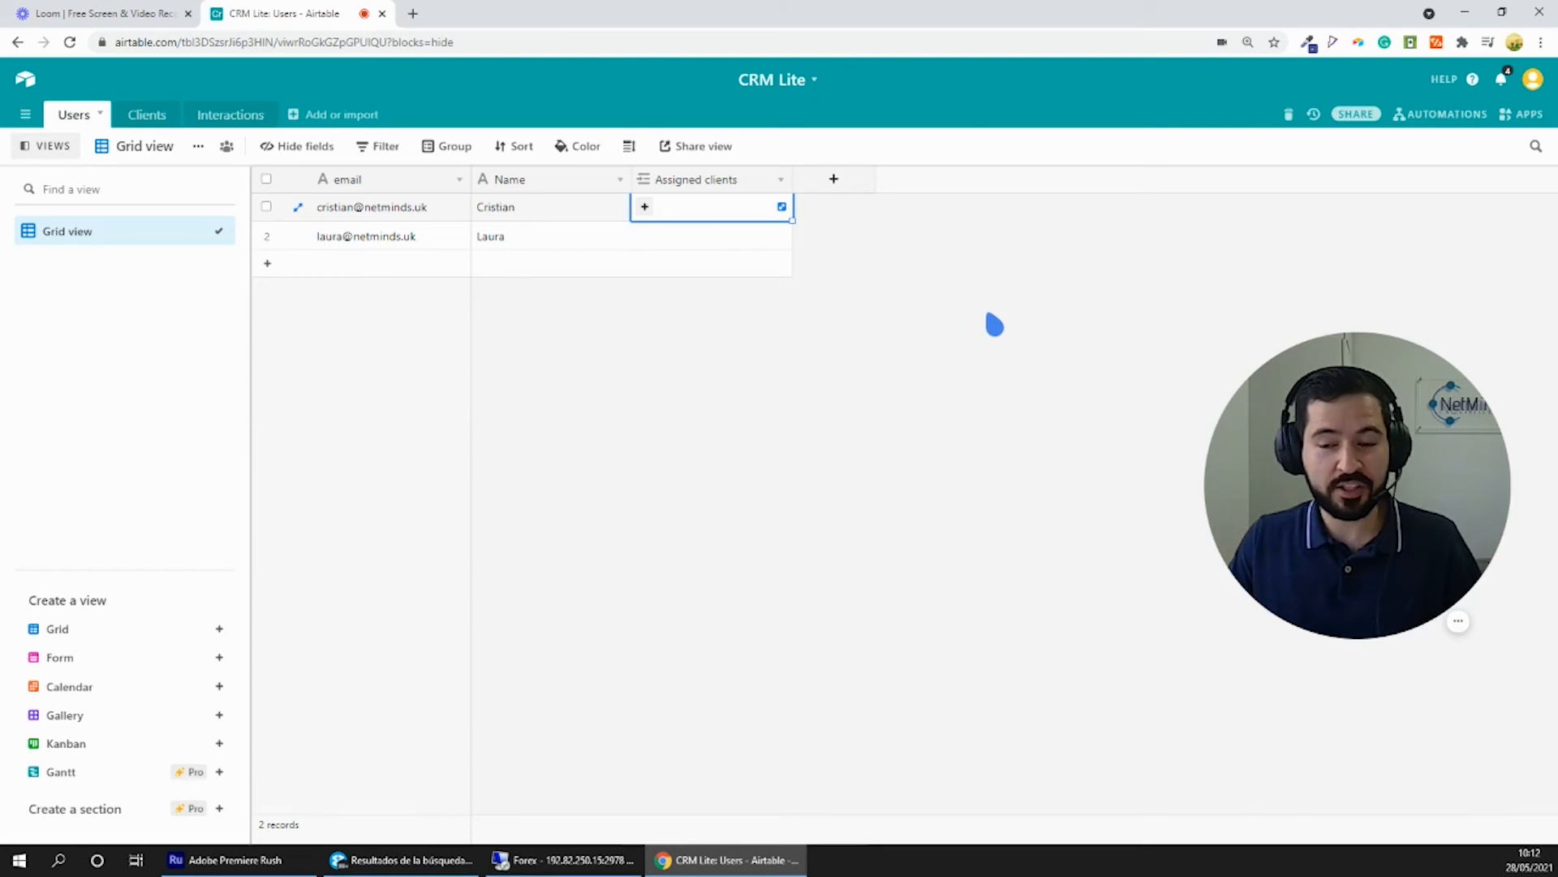
# - Link clients to the first user through the Assigned clients field of the Users table
pyautogui.click(645, 207)
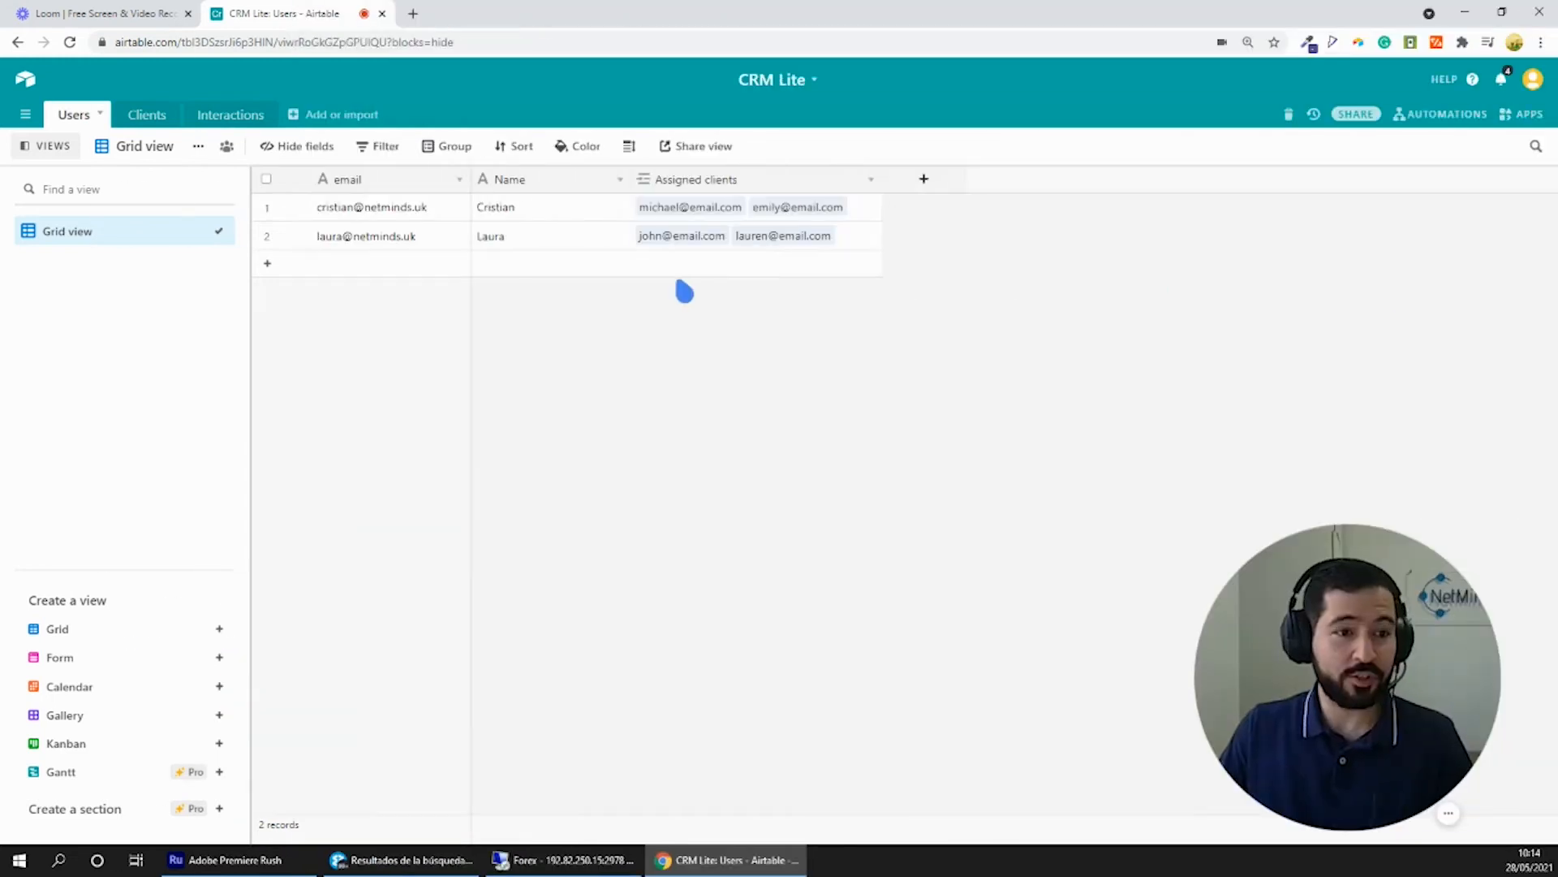
# - Examine which clients are assigned to each user and how the links appear in the Clients table's Users field
pyautogui.click(418, 209)
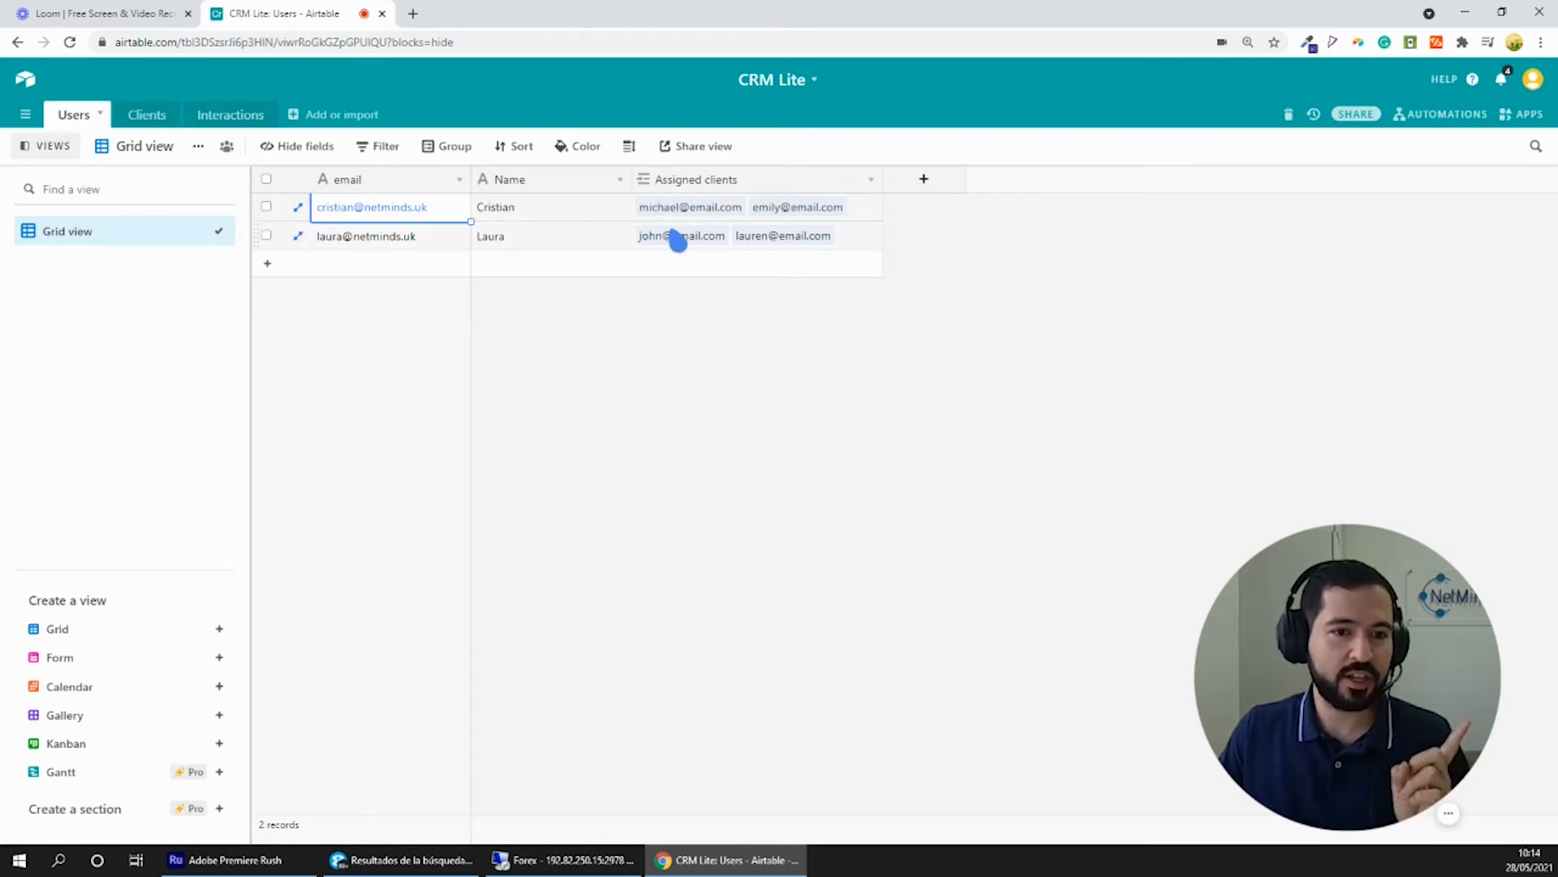
pyautogui.click(442, 250)
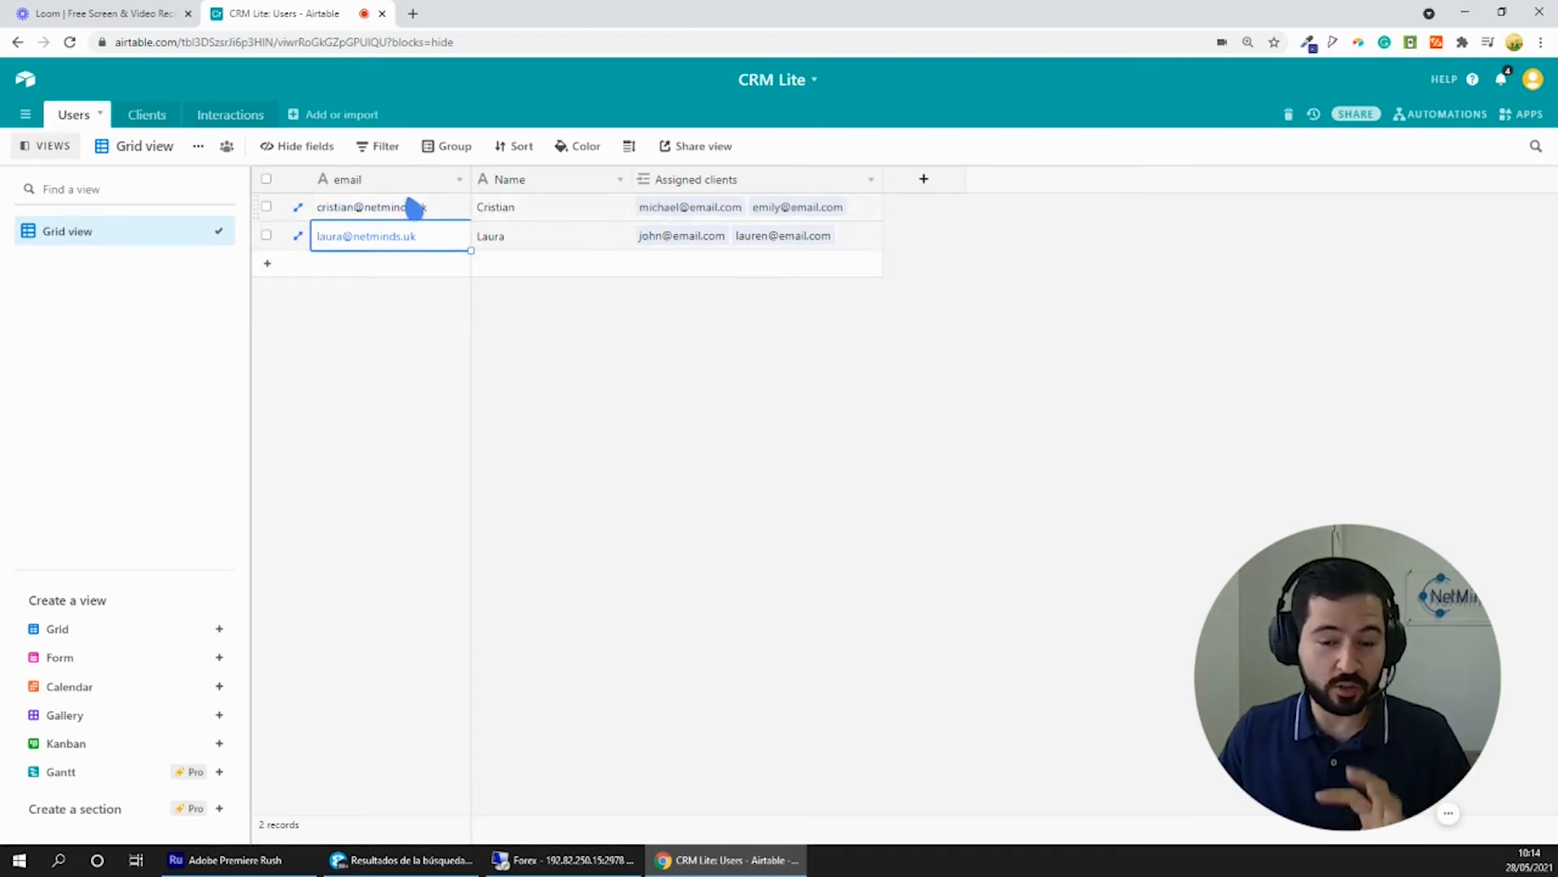
pyautogui.click(157, 116)
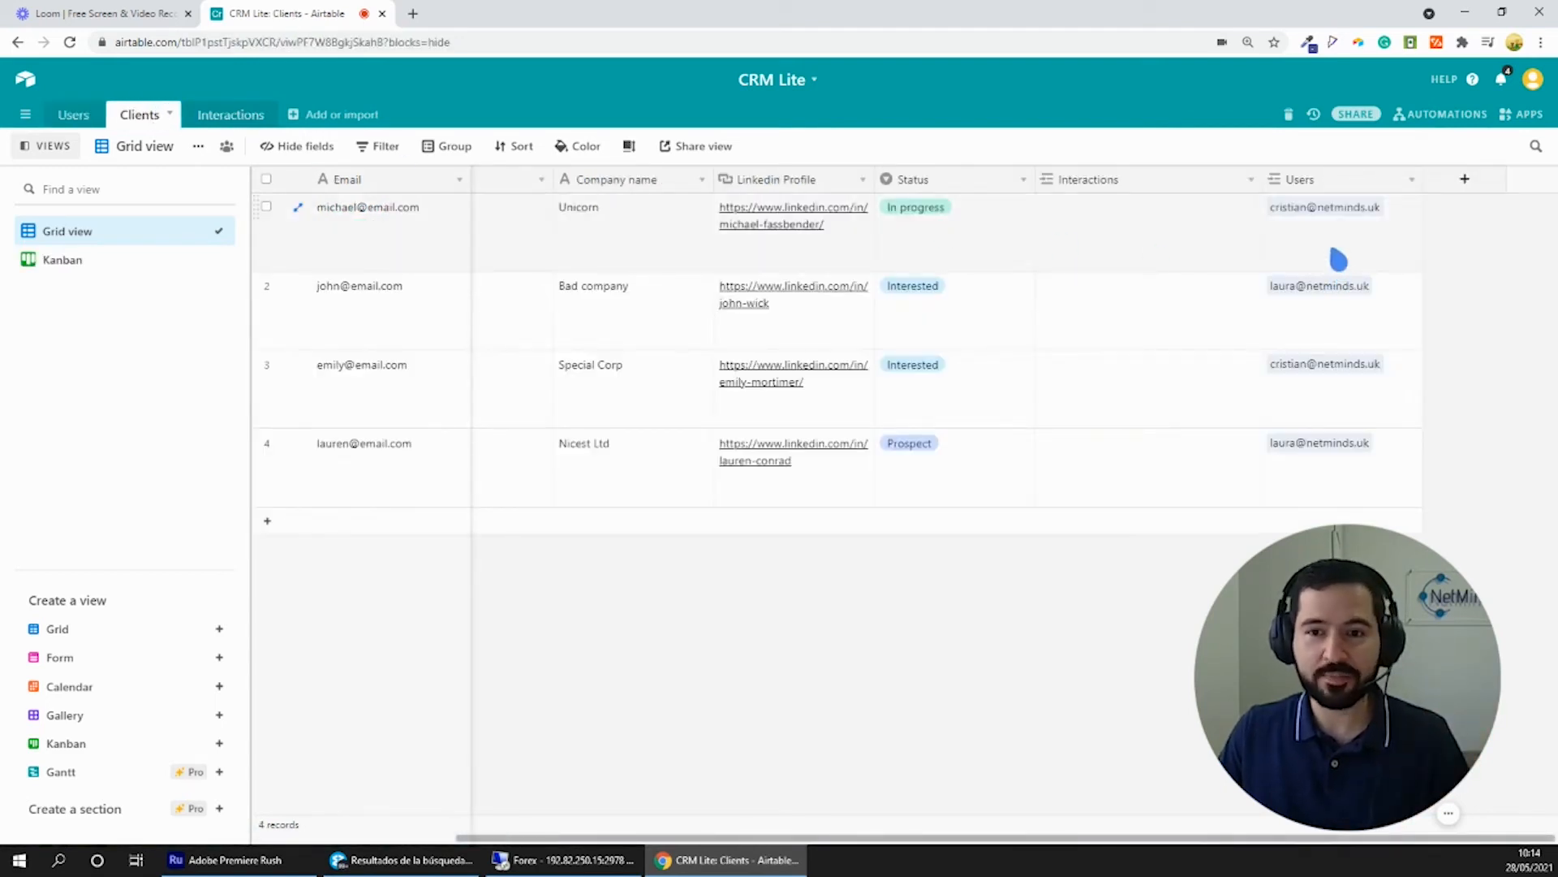
pyautogui.click(1336, 250)
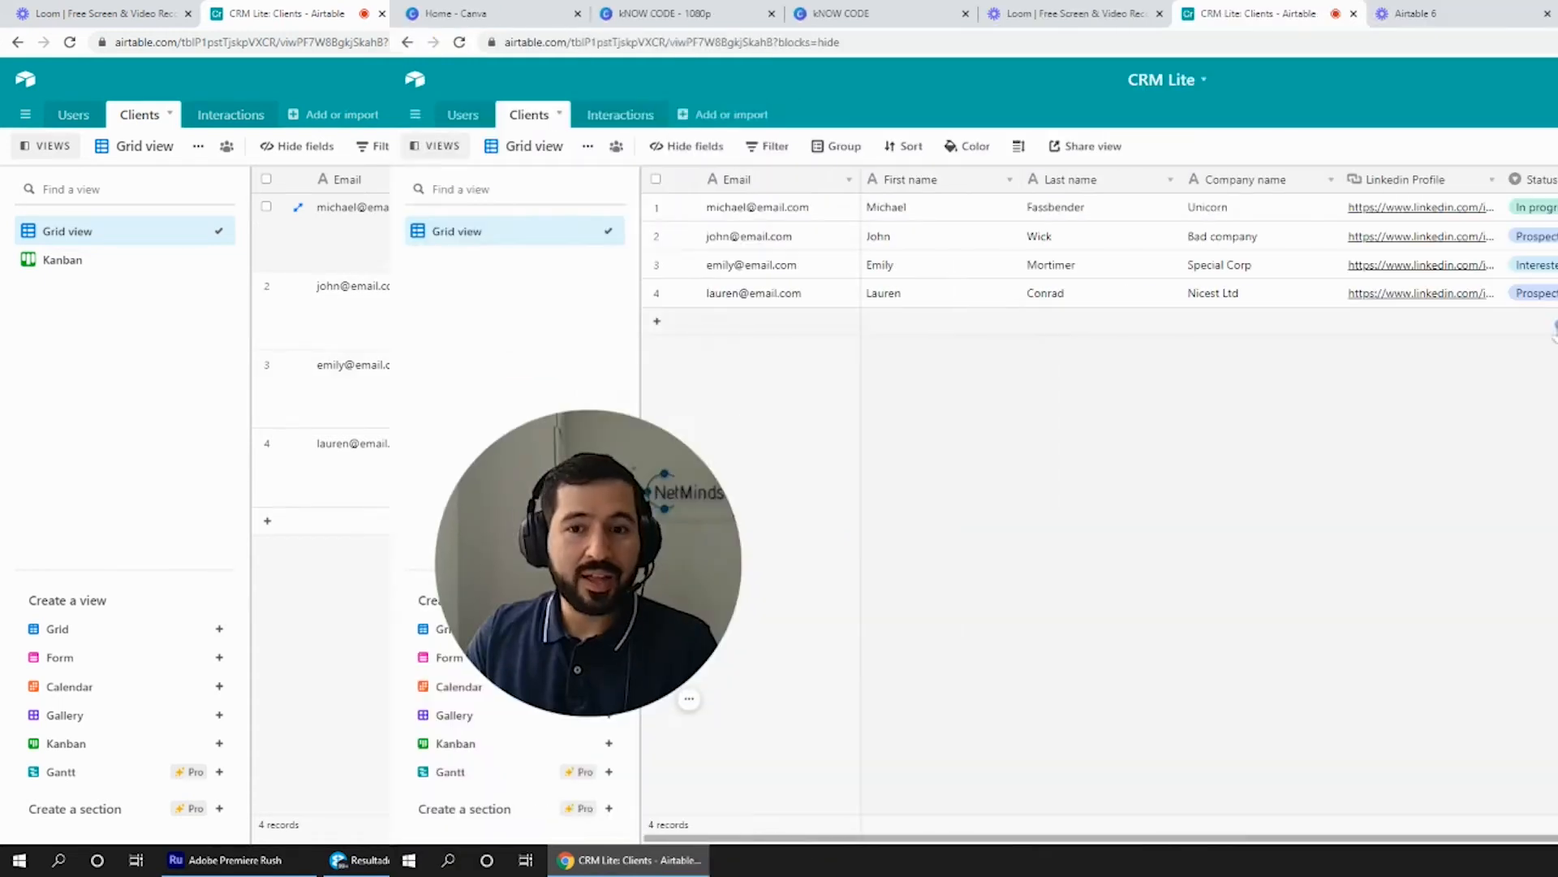
pyautogui.click(406, 208)
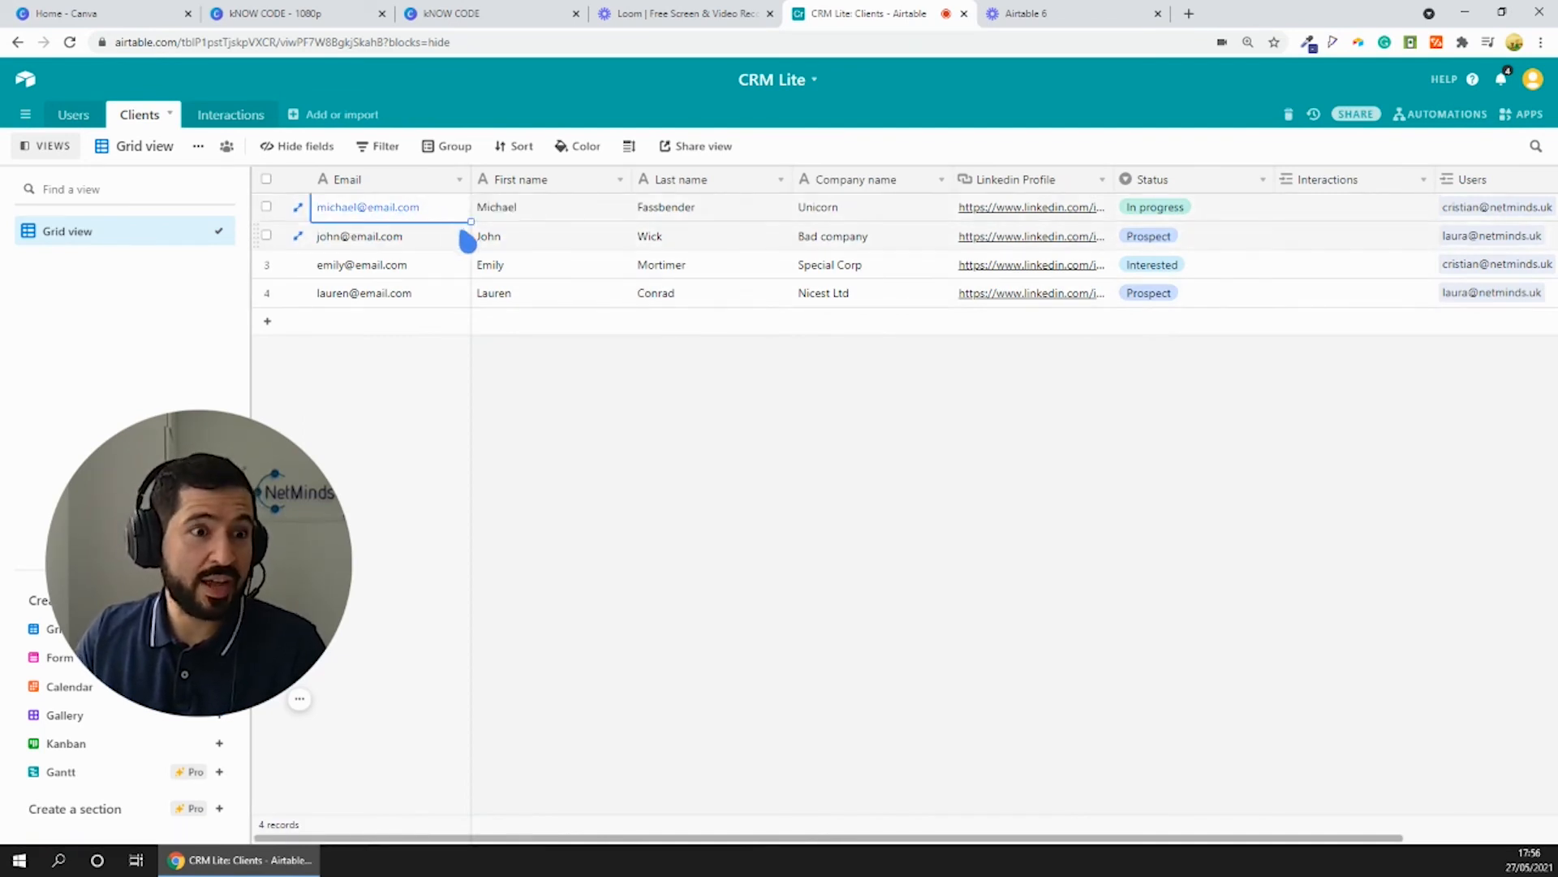
pyautogui.click(1471, 209)
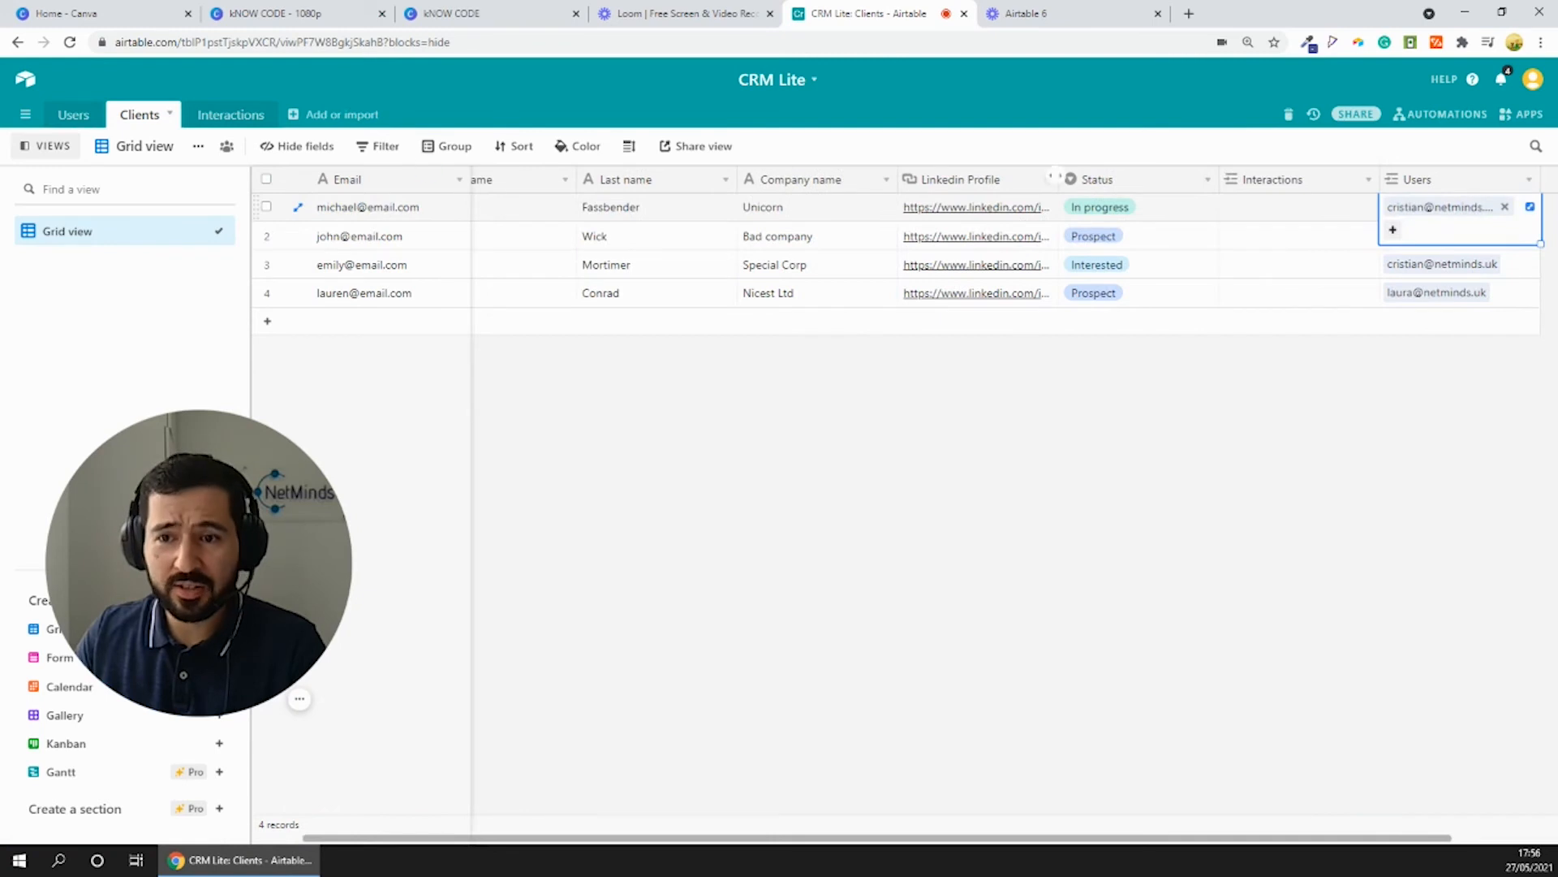
# - Add a new interaction record to the first client (Unicorn) with the message "First meeting next Monday"
pyautogui.click(1313, 209)
pyautogui.click(1233, 208)
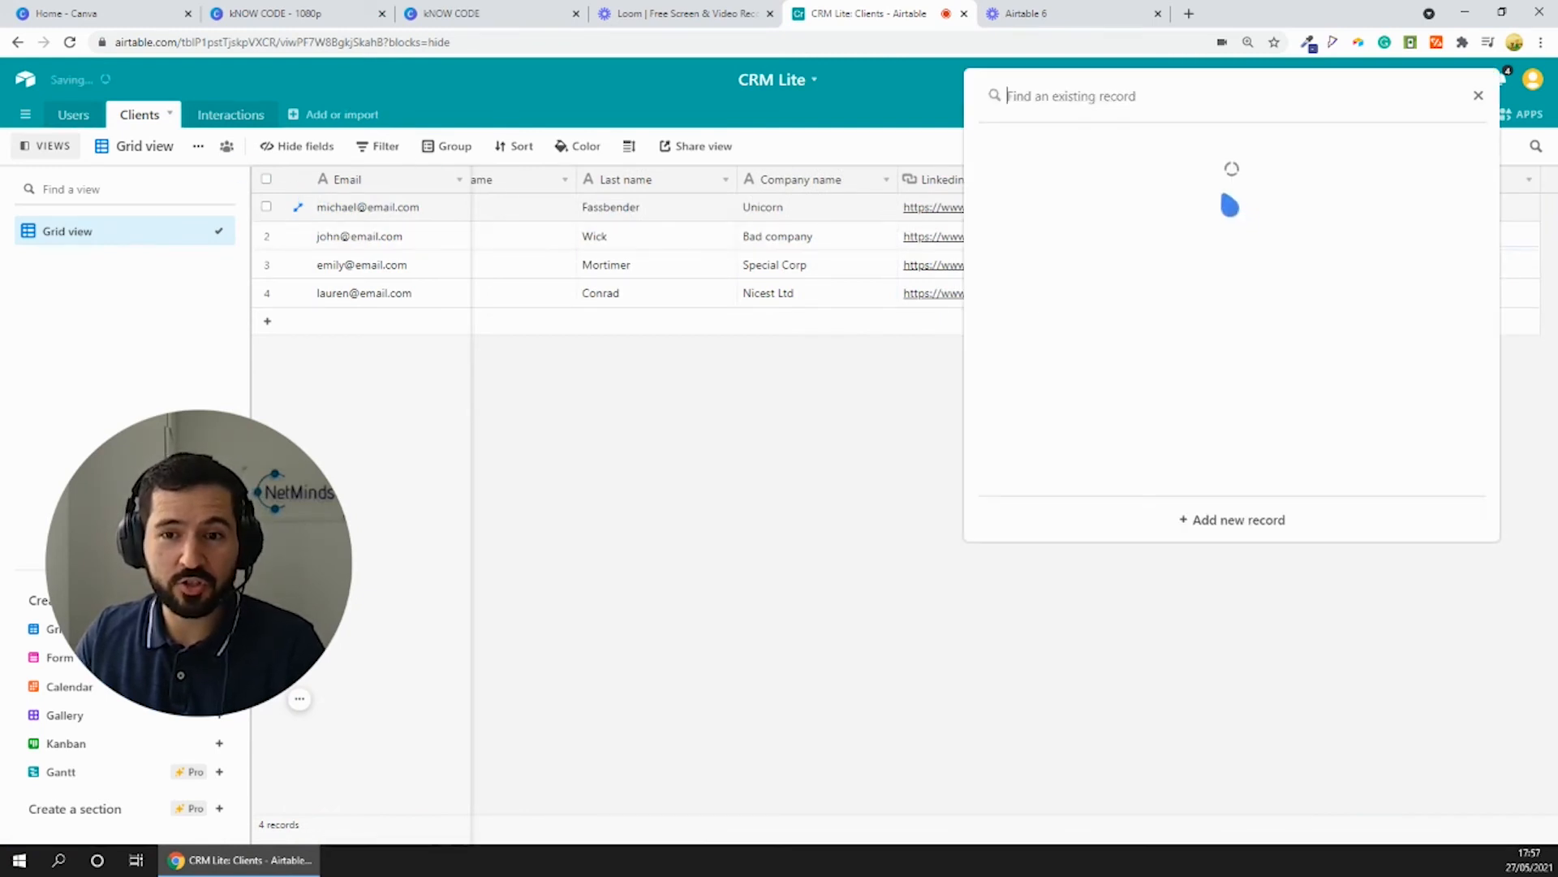
pyautogui.click(1242, 521)
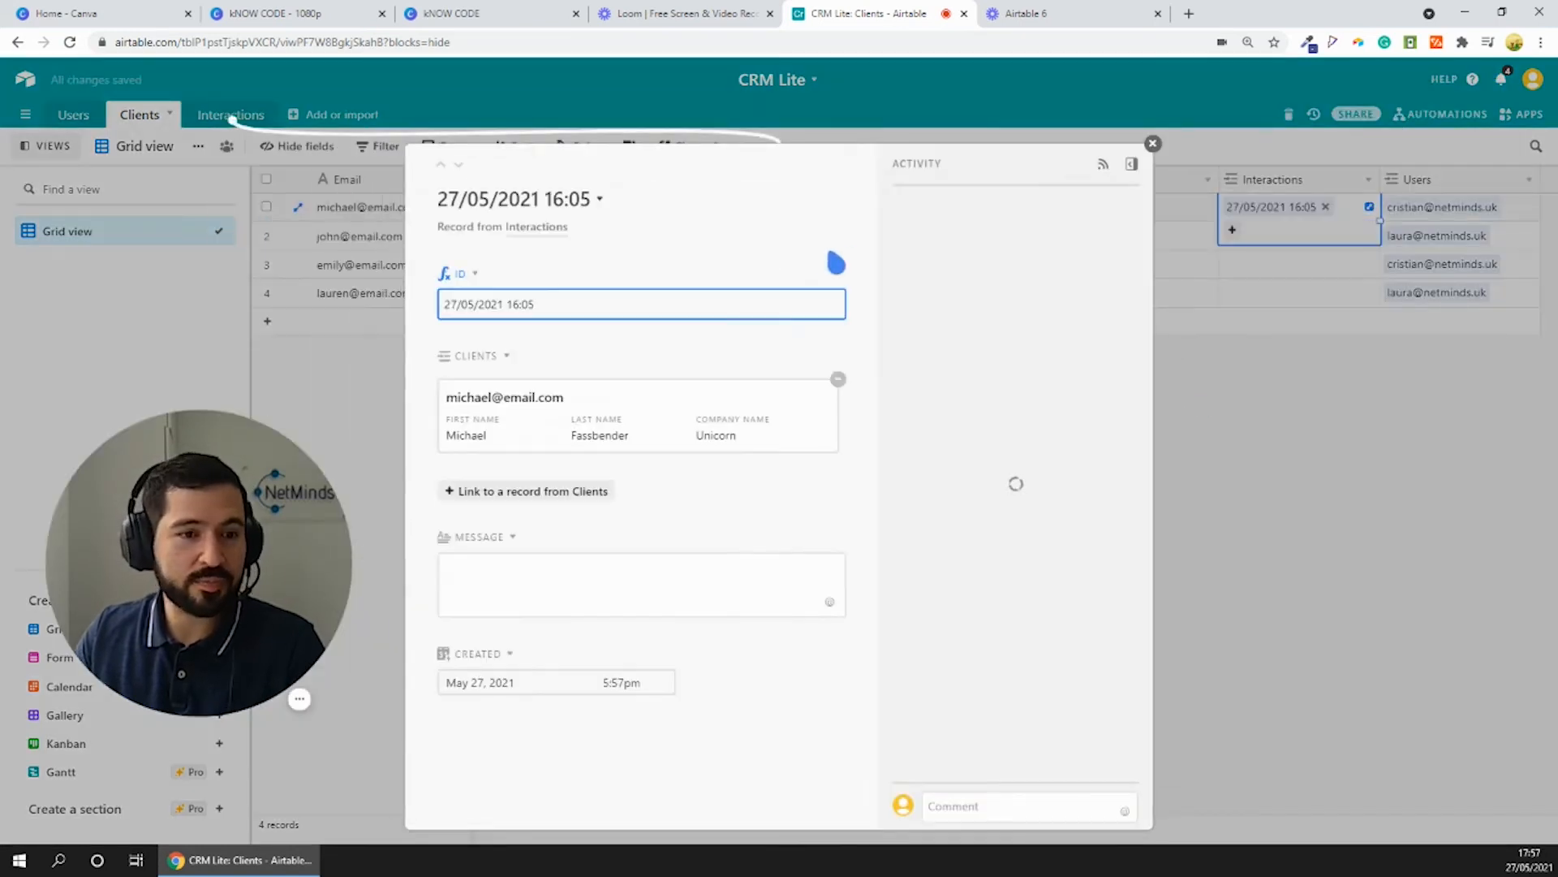
pyautogui.click(539, 573)
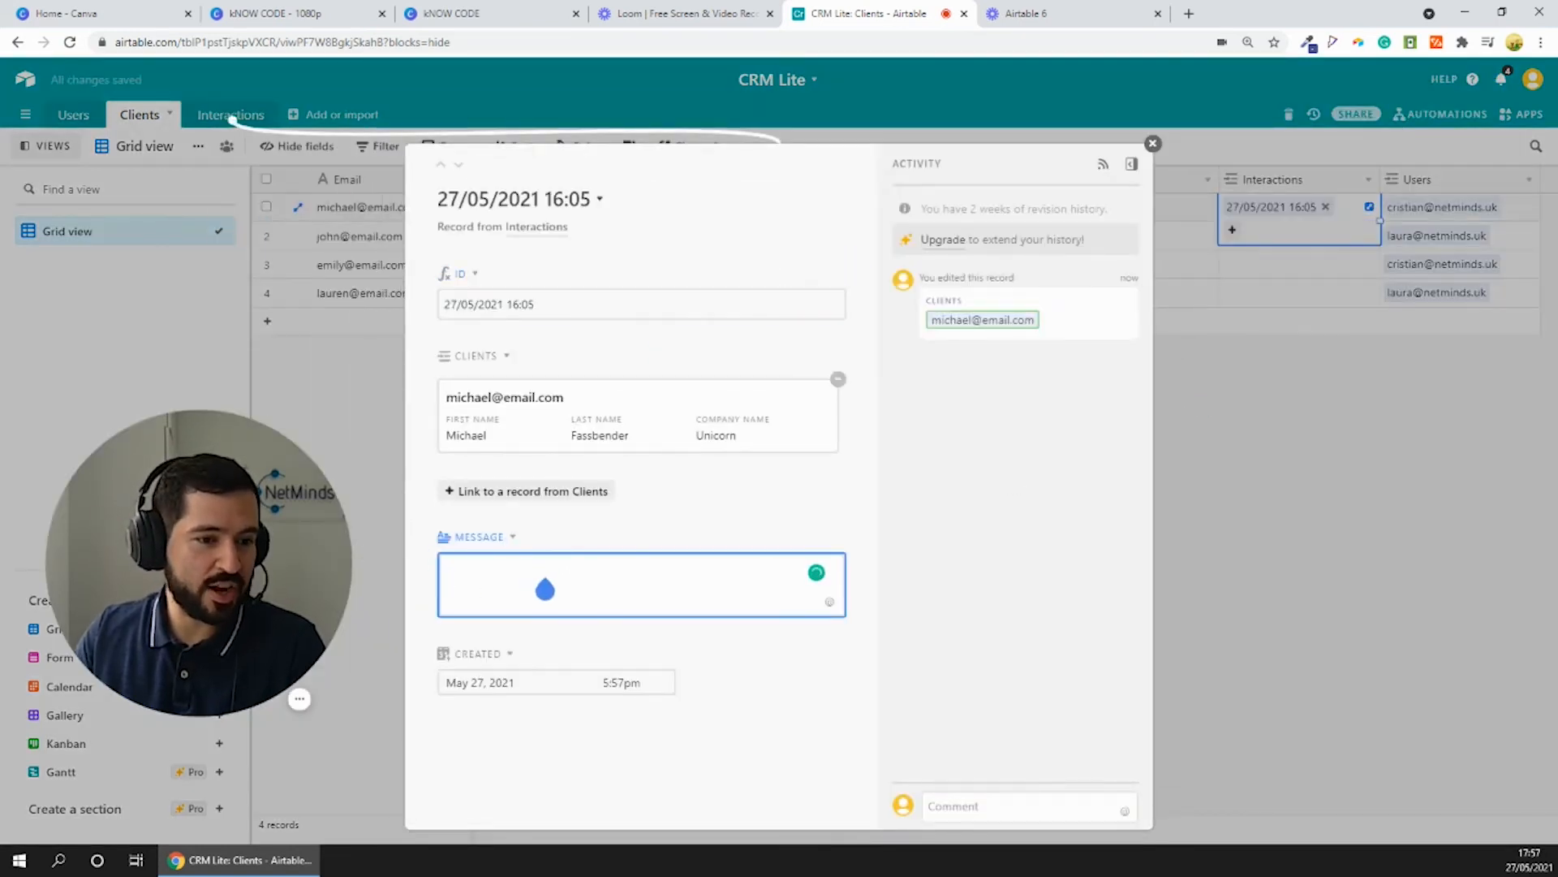
pyautogui.write('F')
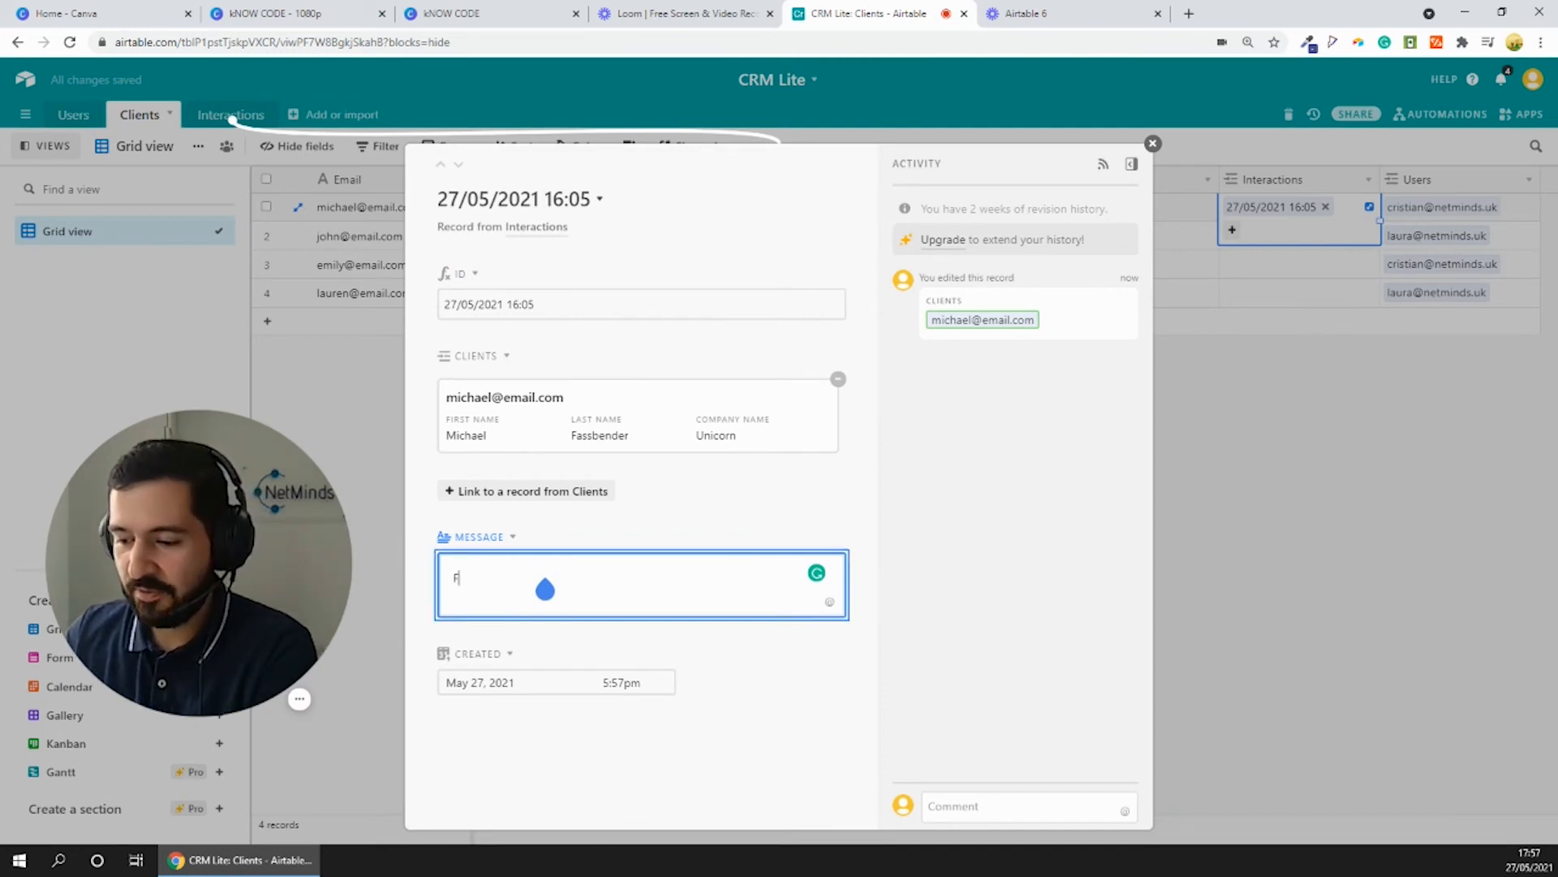
pyautogui.write('irst meeting next')
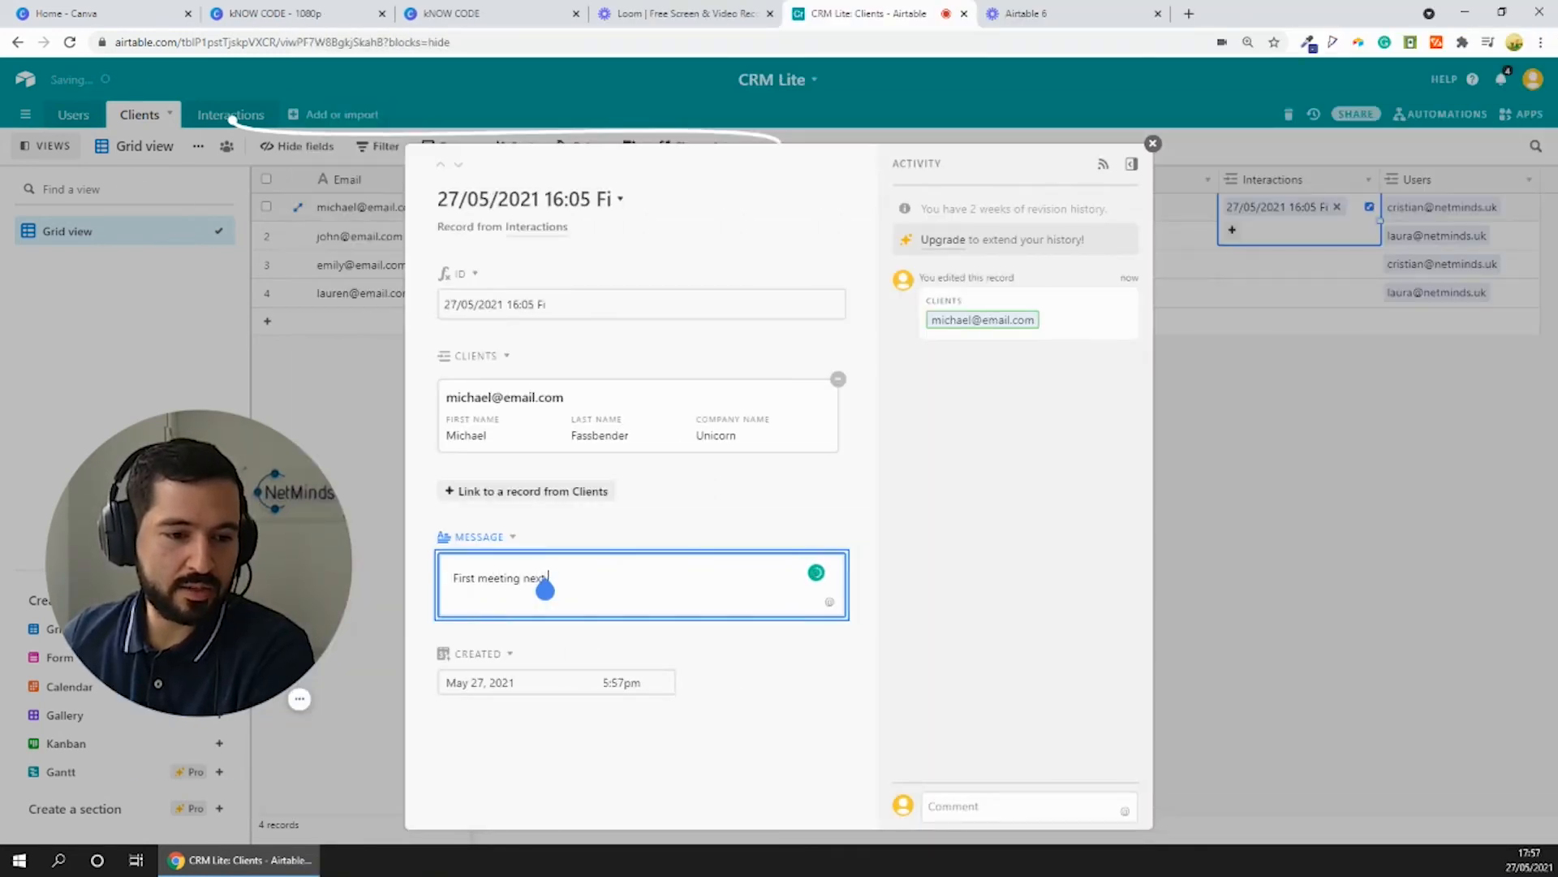
pyautogui.write(' Monday')
pyautogui.click(1306, 507)
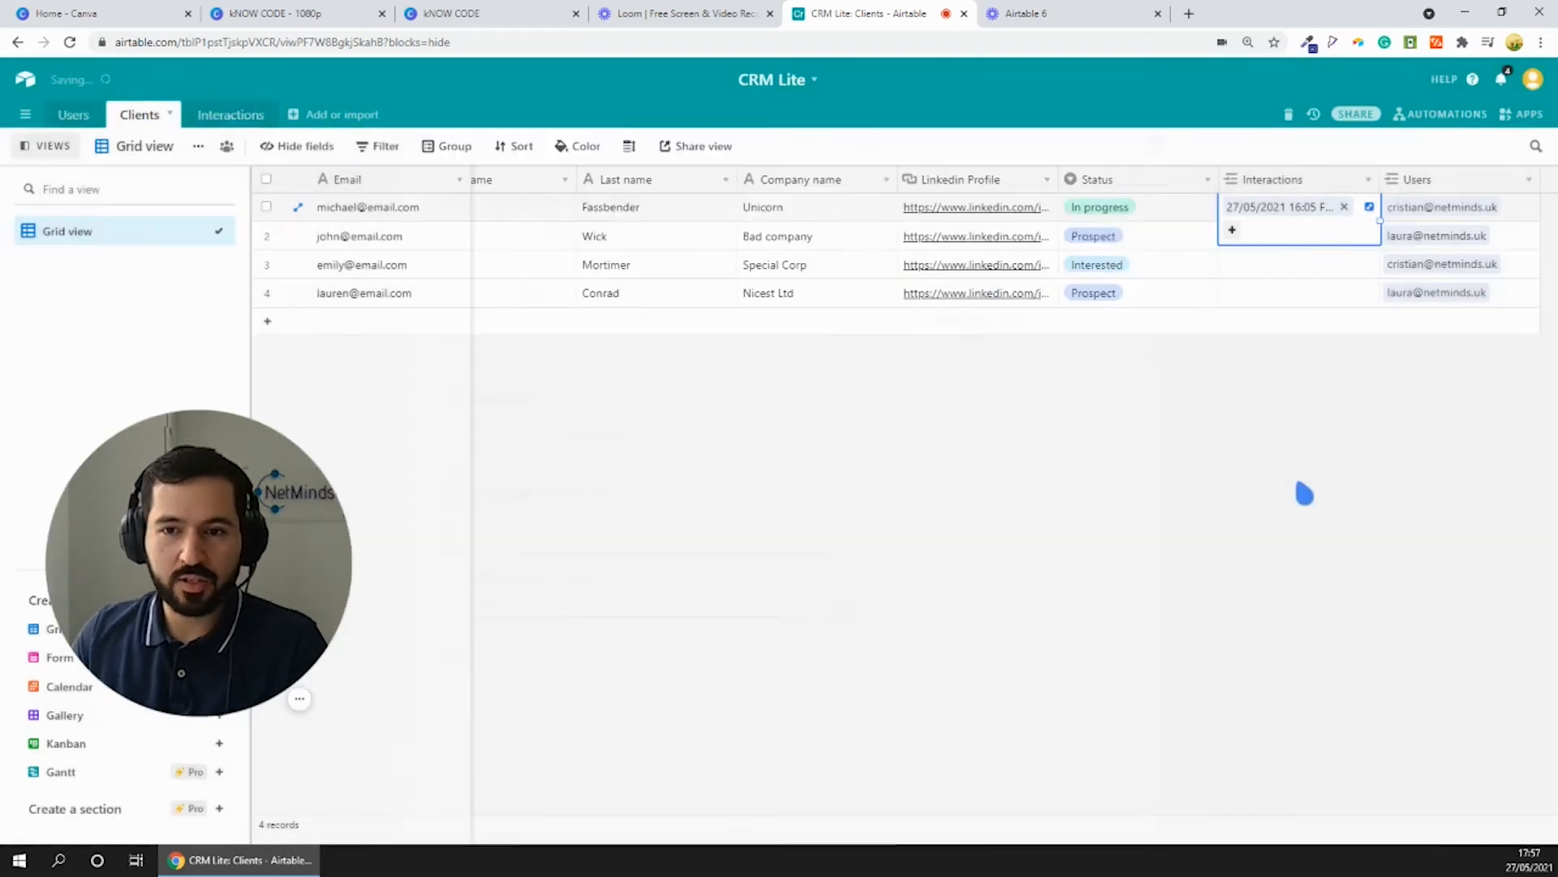
# - Widen the Interactions column of the Clients table and set the row height to Tall
pyautogui.click(1202, 212)
pyautogui.moveTo(1381, 179); pyautogui.dragTo(1447, 212)
pyautogui.click(1394, 216)
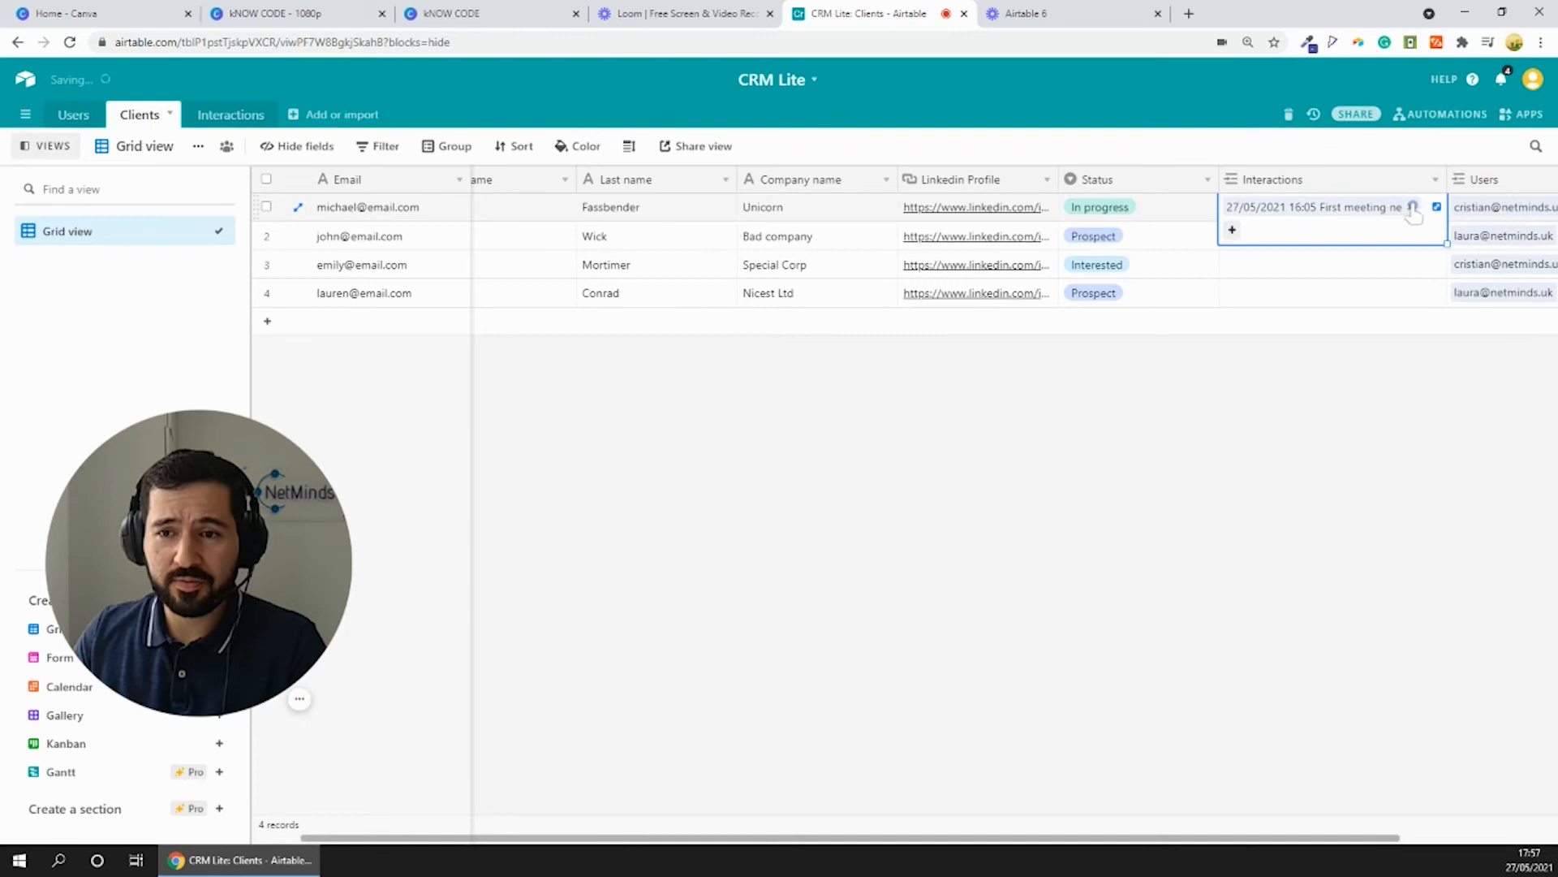
pyautogui.click(1370, 215)
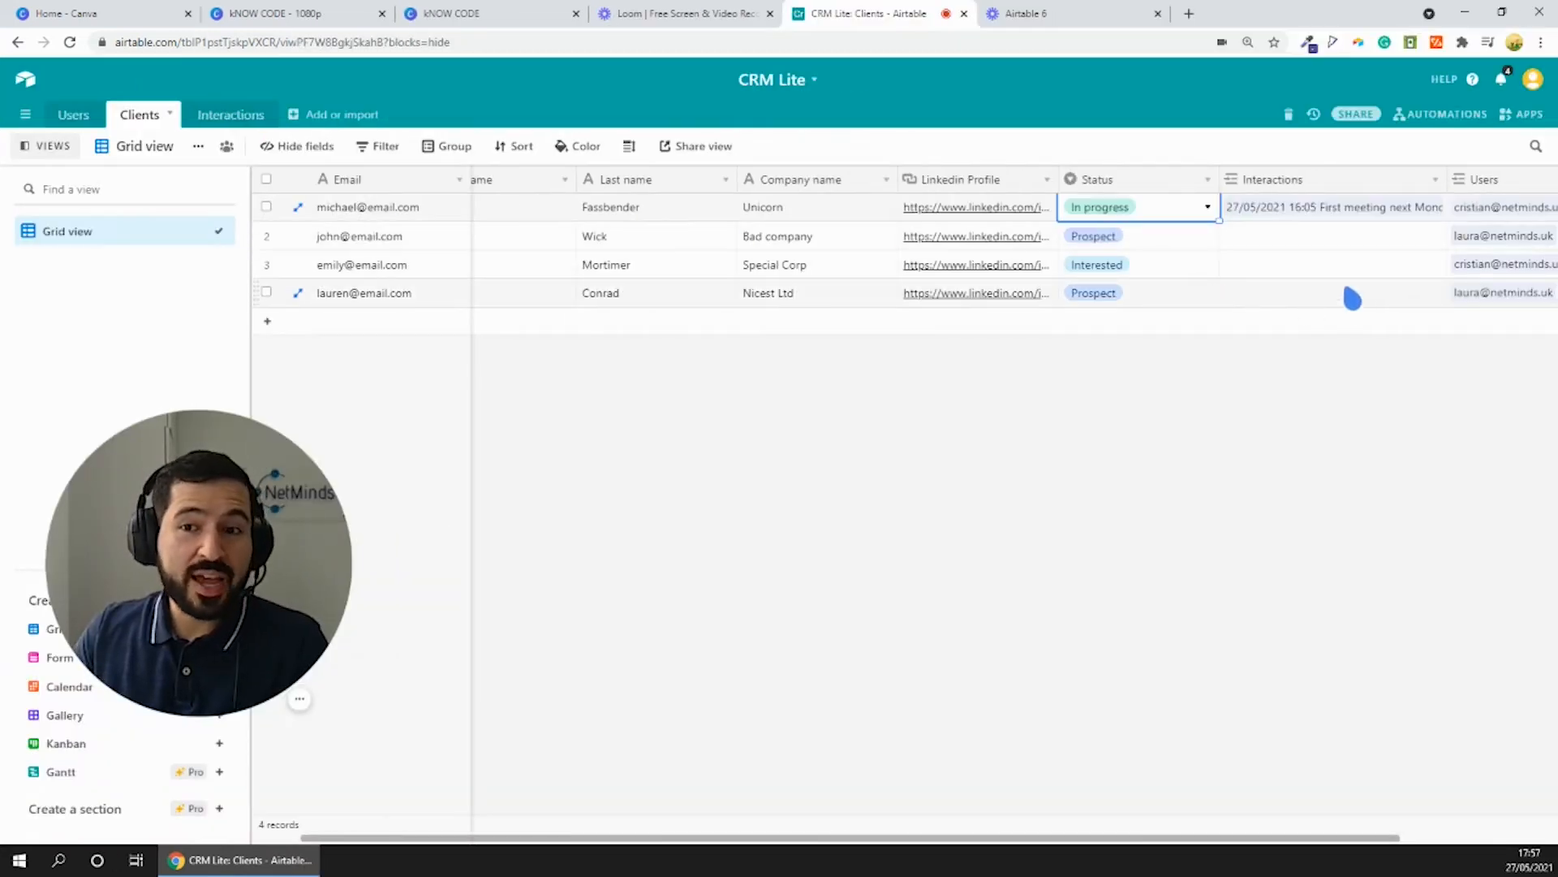
pyautogui.click(1317, 213)
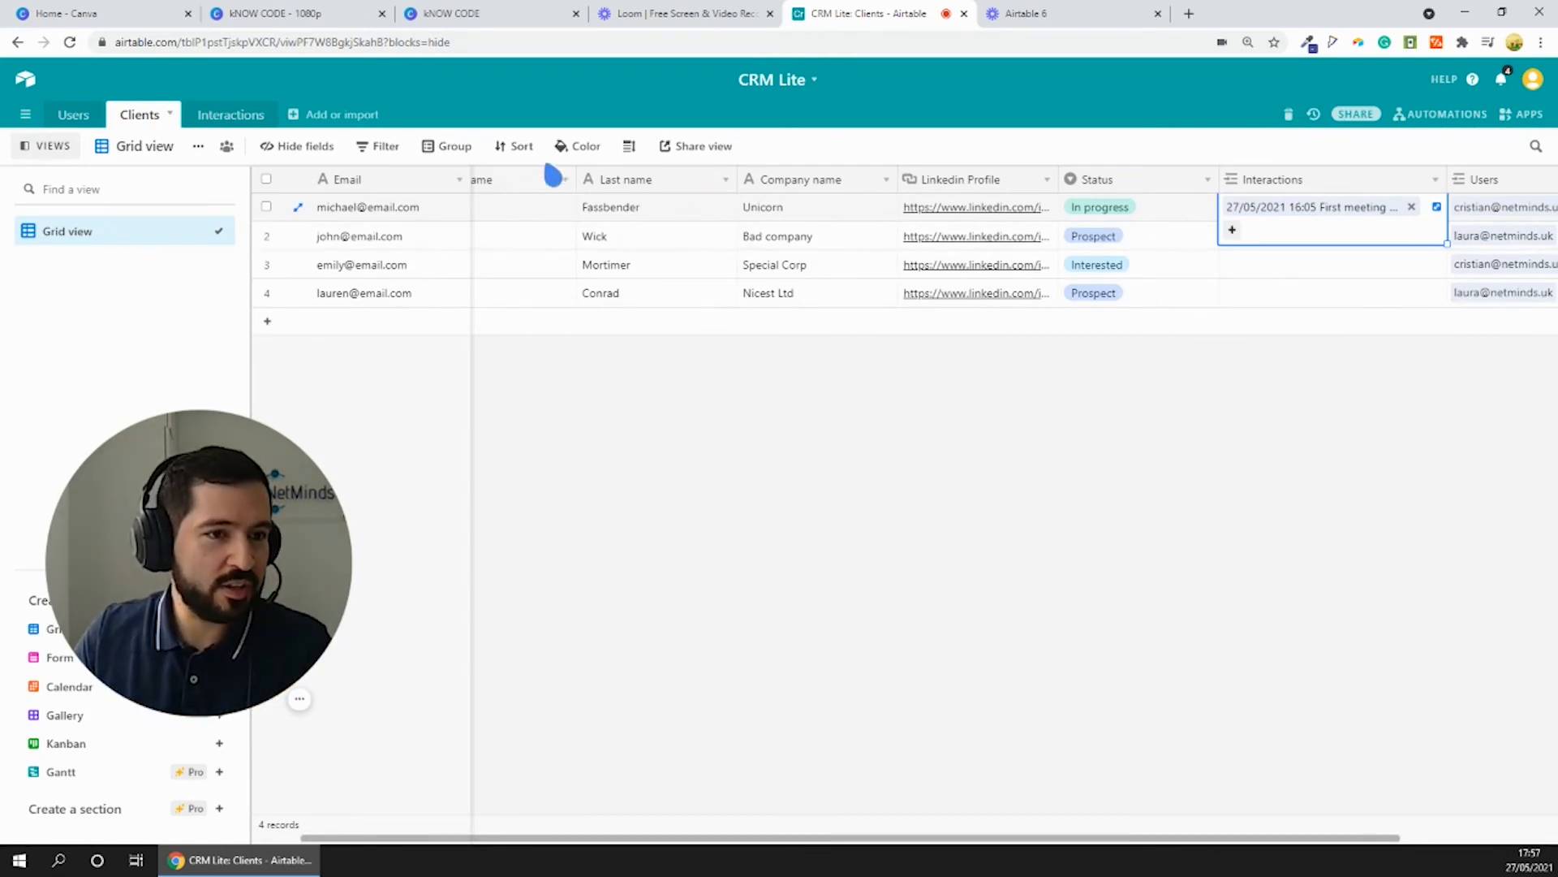
pyautogui.click(629, 146)
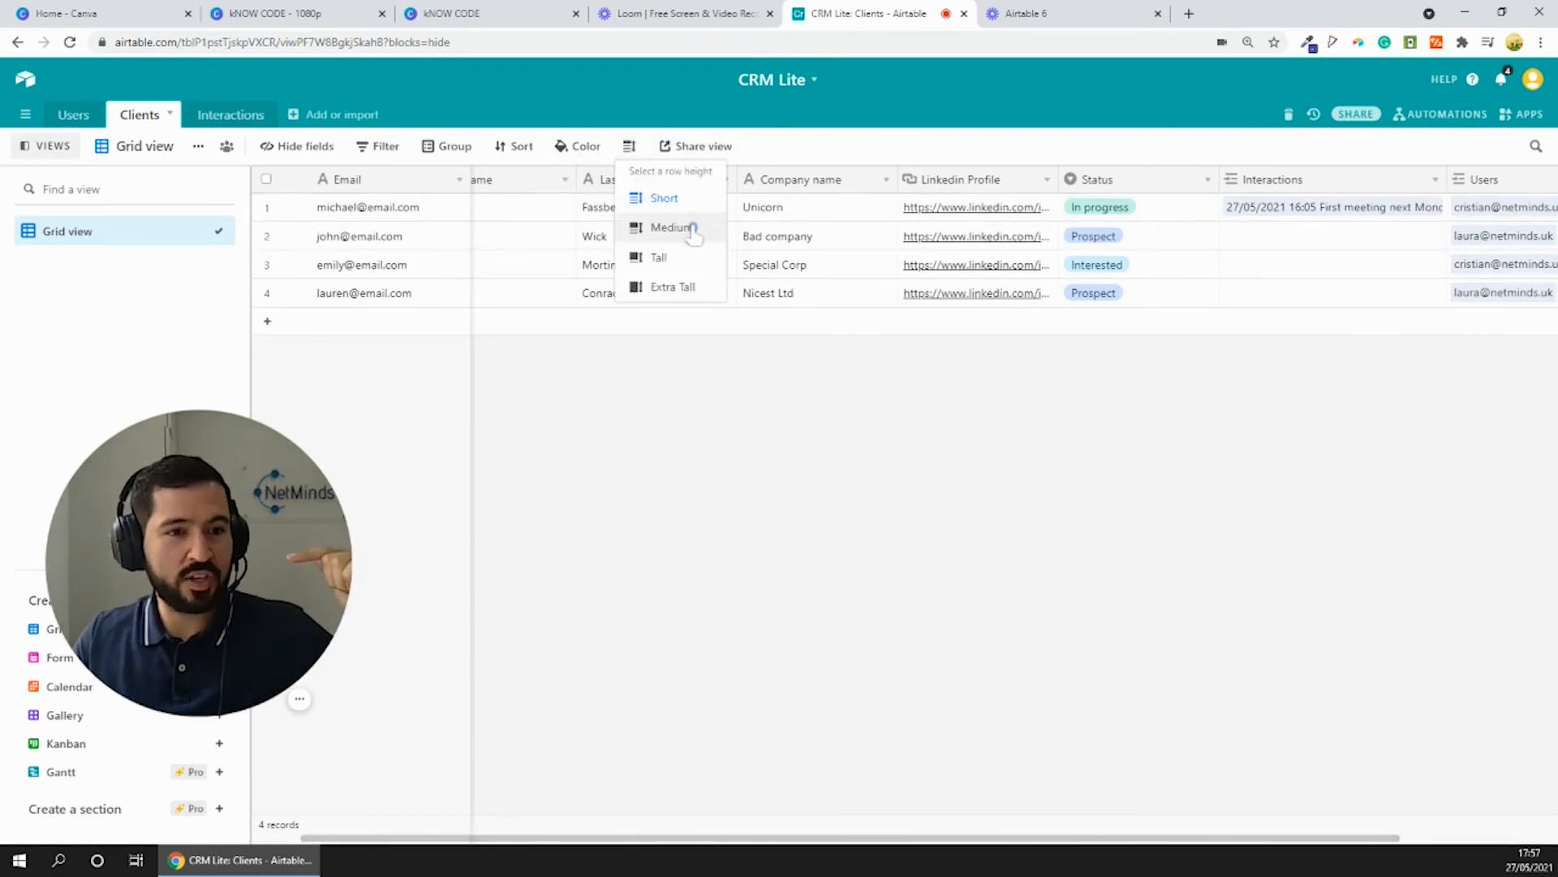
pyautogui.click(671, 258)
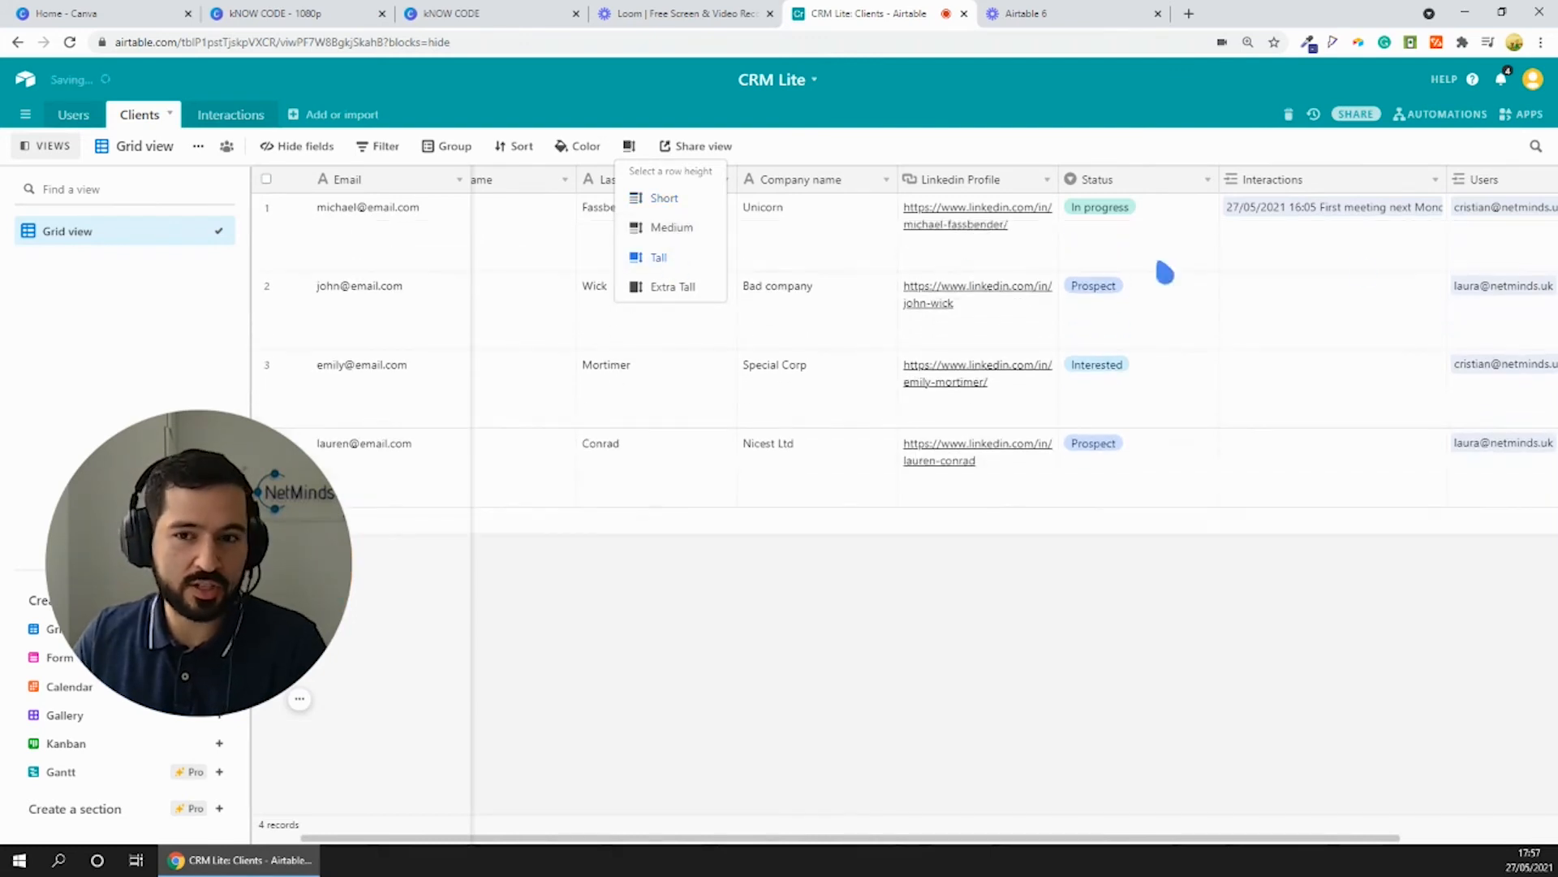
# - Add a second interaction record to the Unicorn client with the message "Meeting went great, I sent the offer"
pyautogui.click(1302, 229)
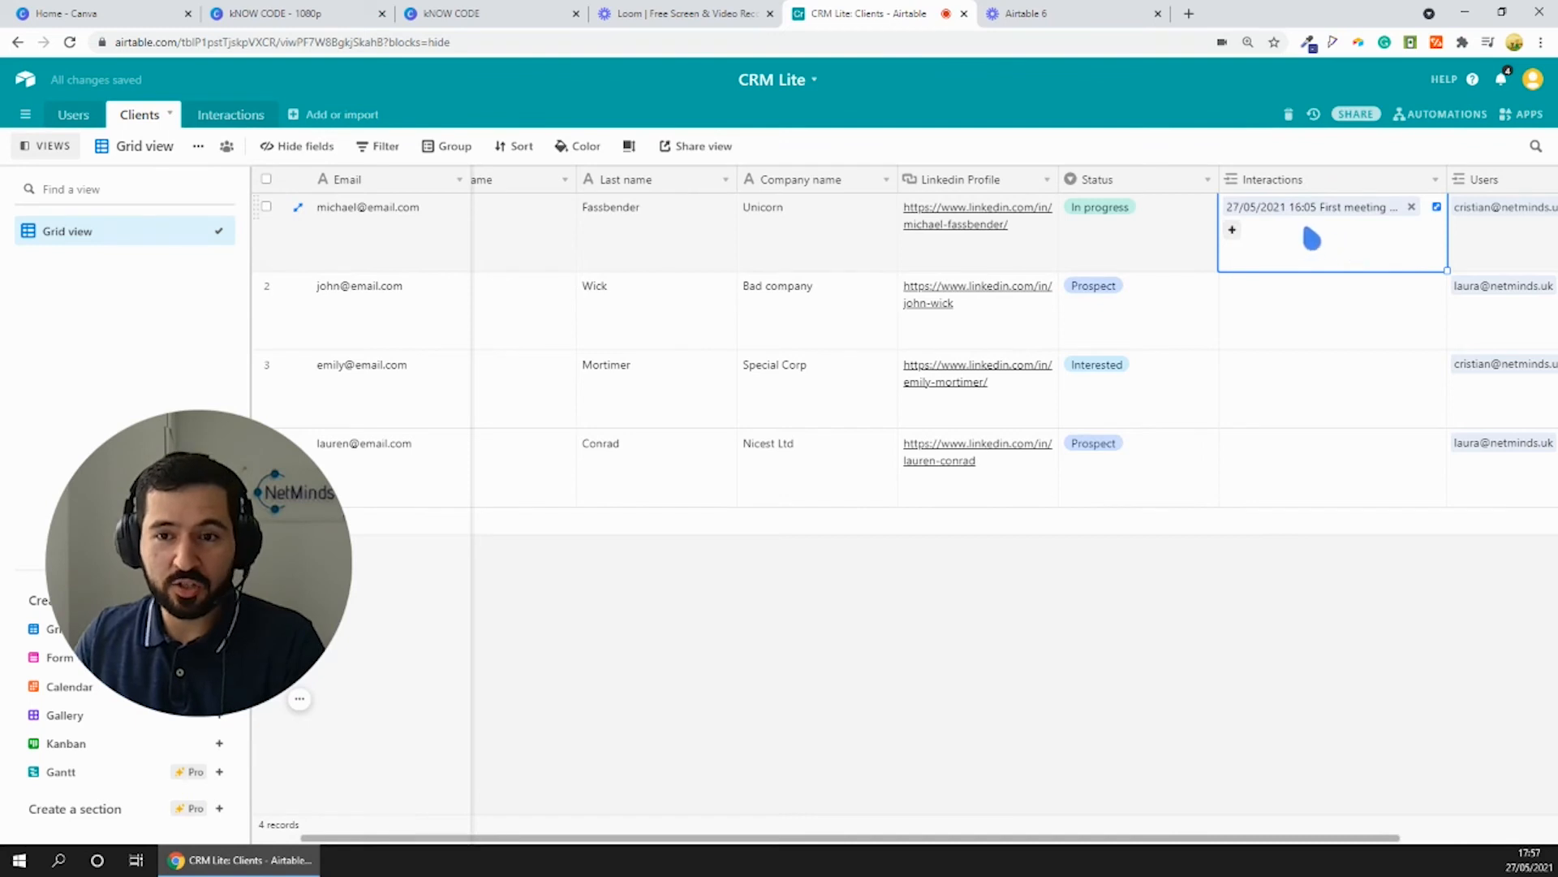
pyautogui.click(1233, 232)
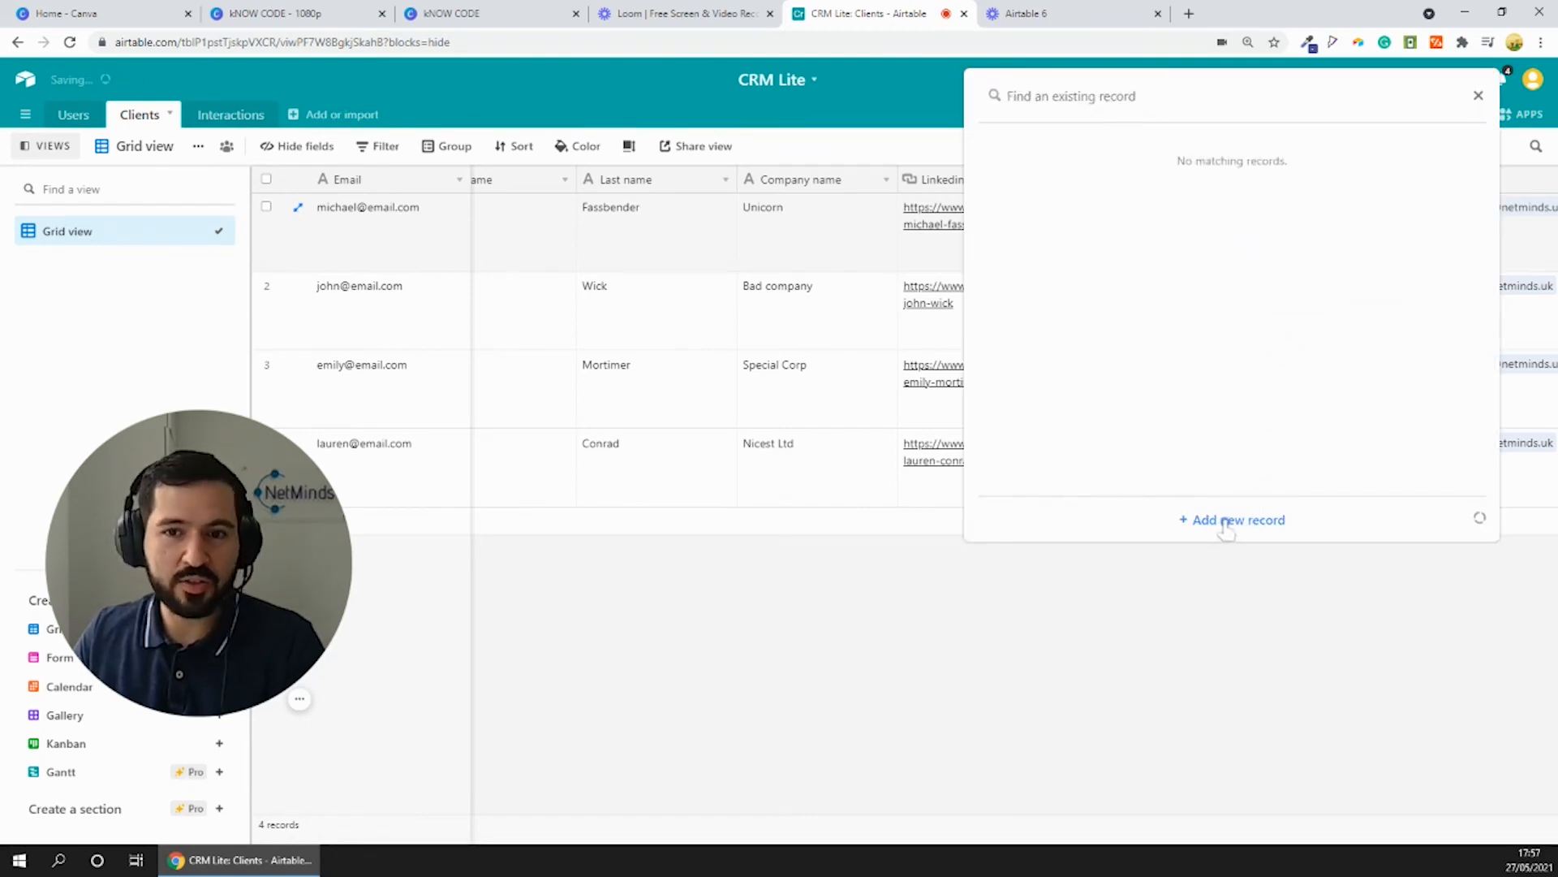
pyautogui.click(1226, 521)
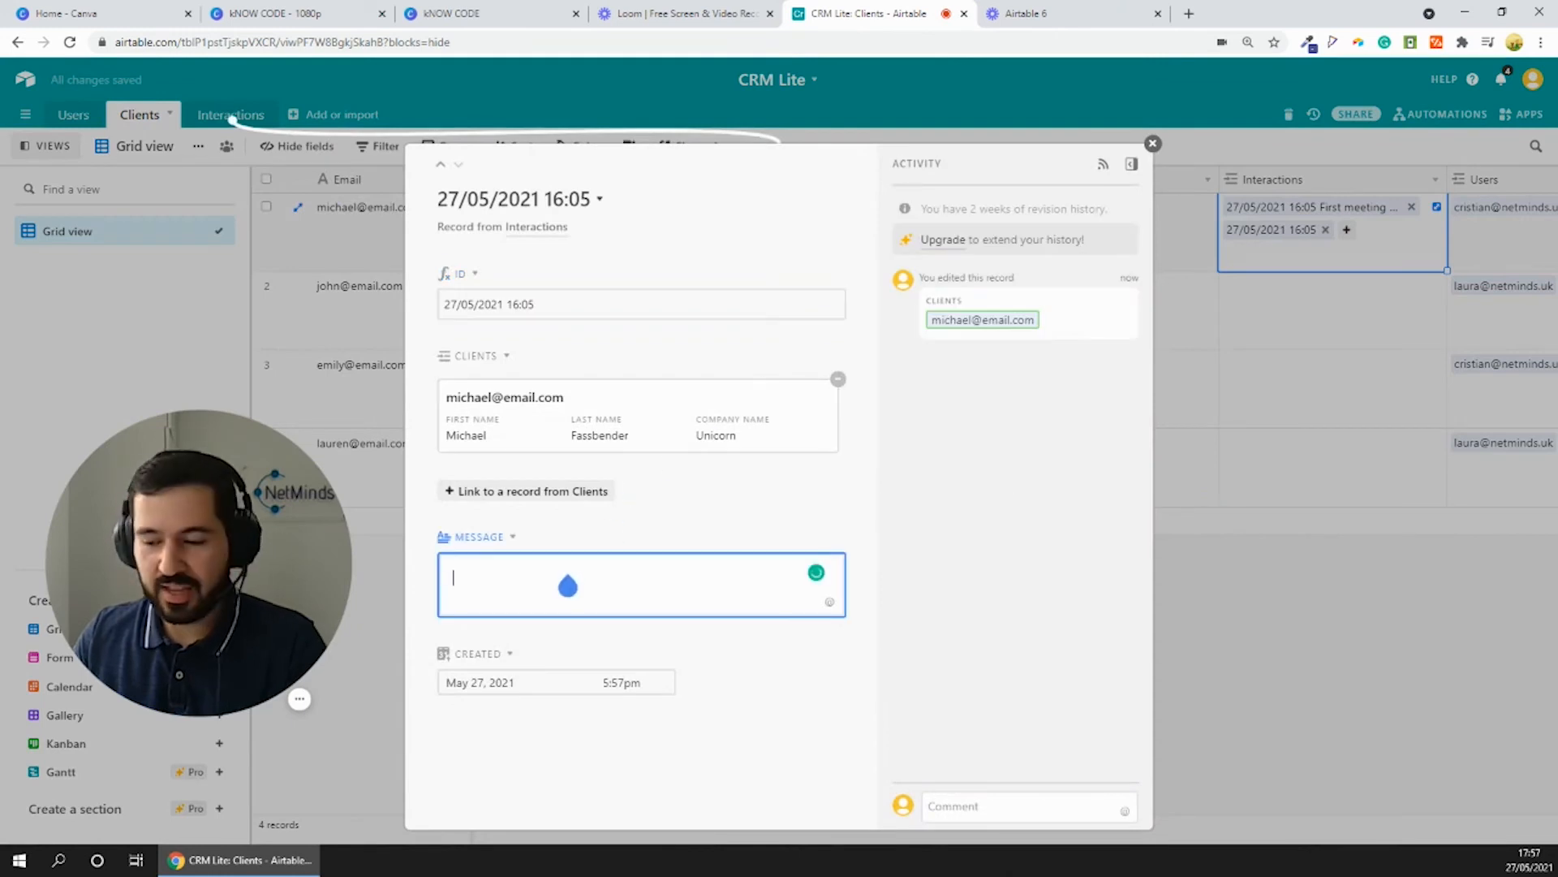
pyautogui.write('Me')
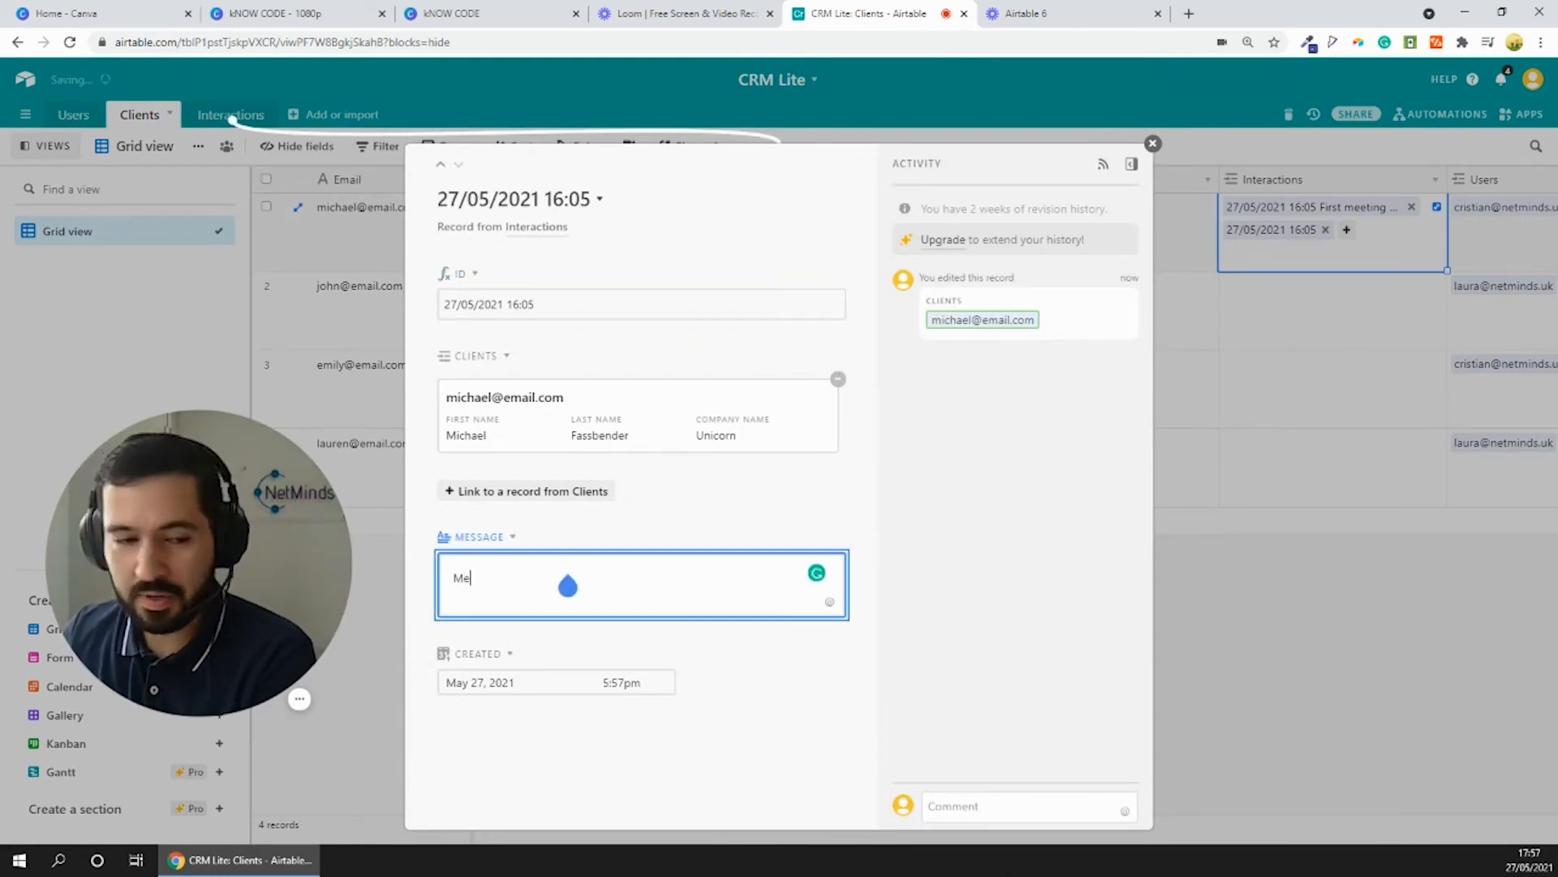
pyautogui.write('eting went great, ')
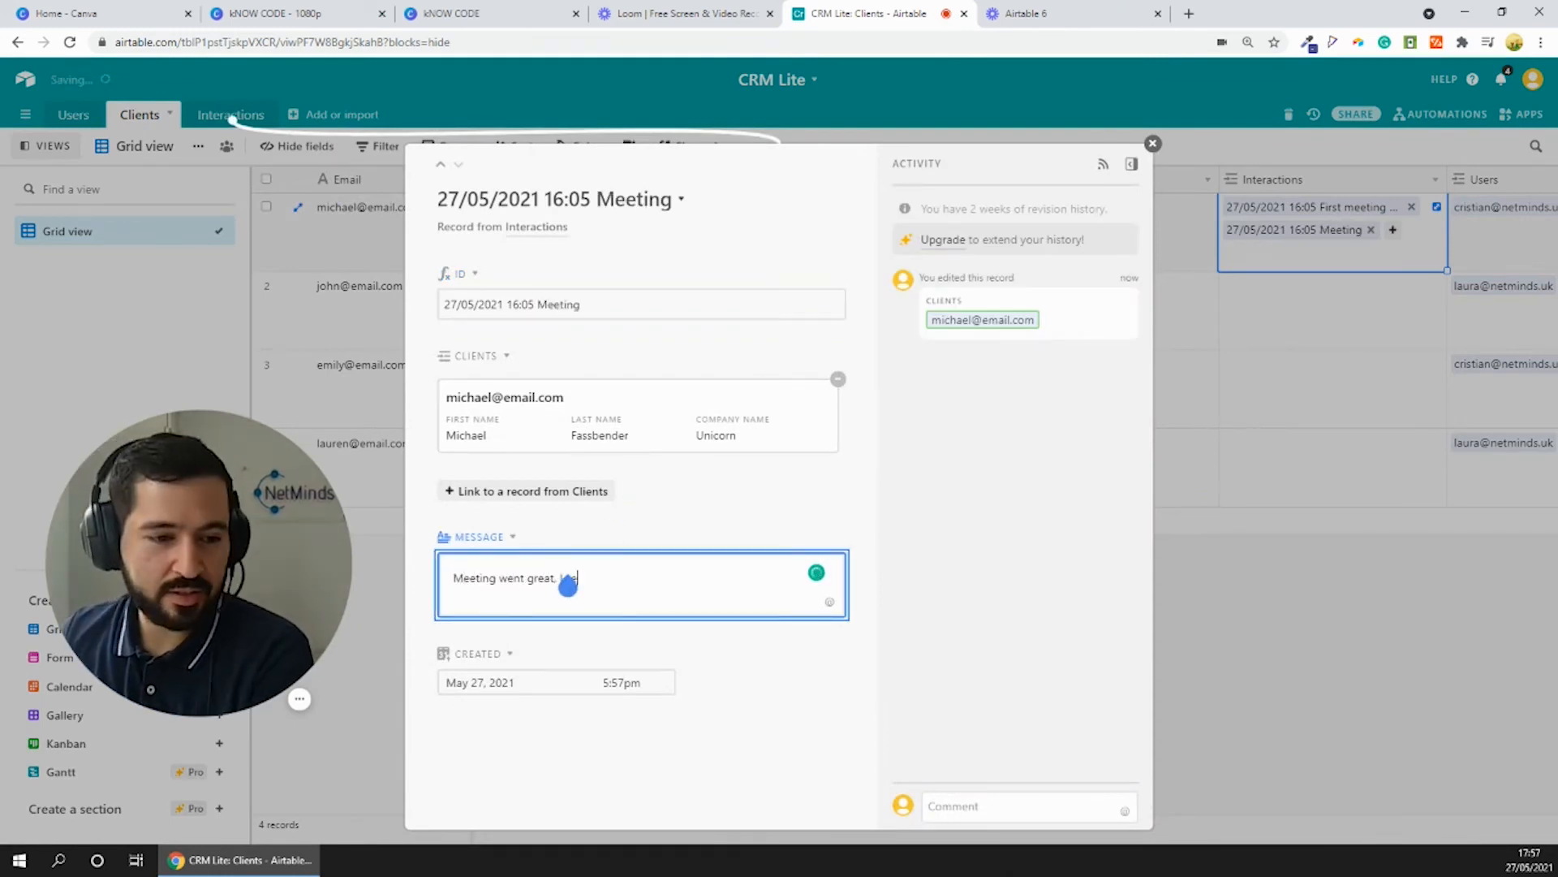
pyautogui.write('I sent the')
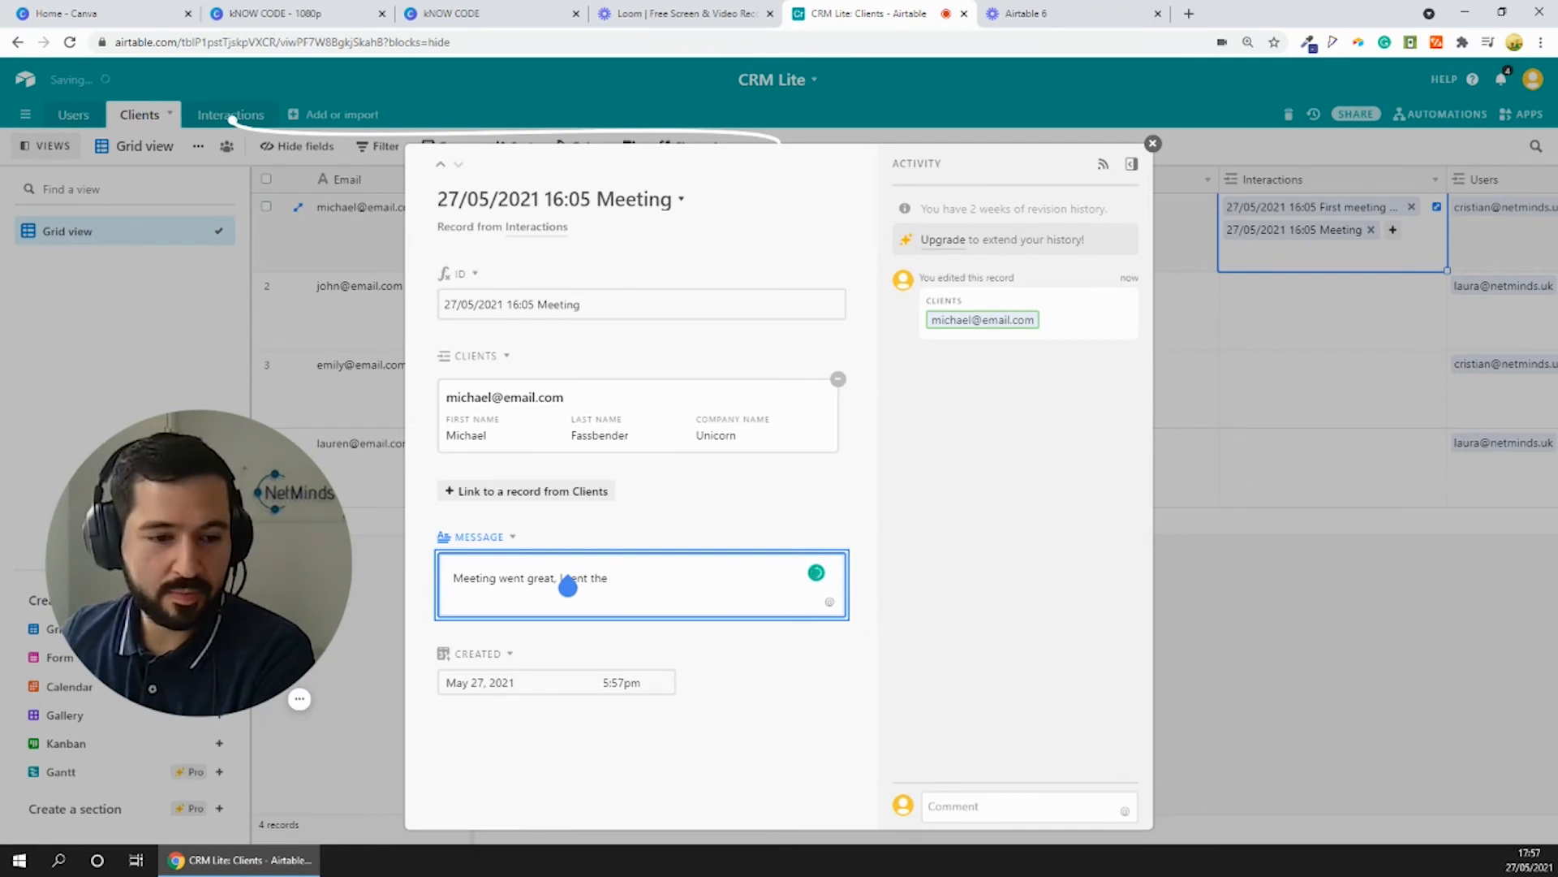
pyautogui.write(' offer')
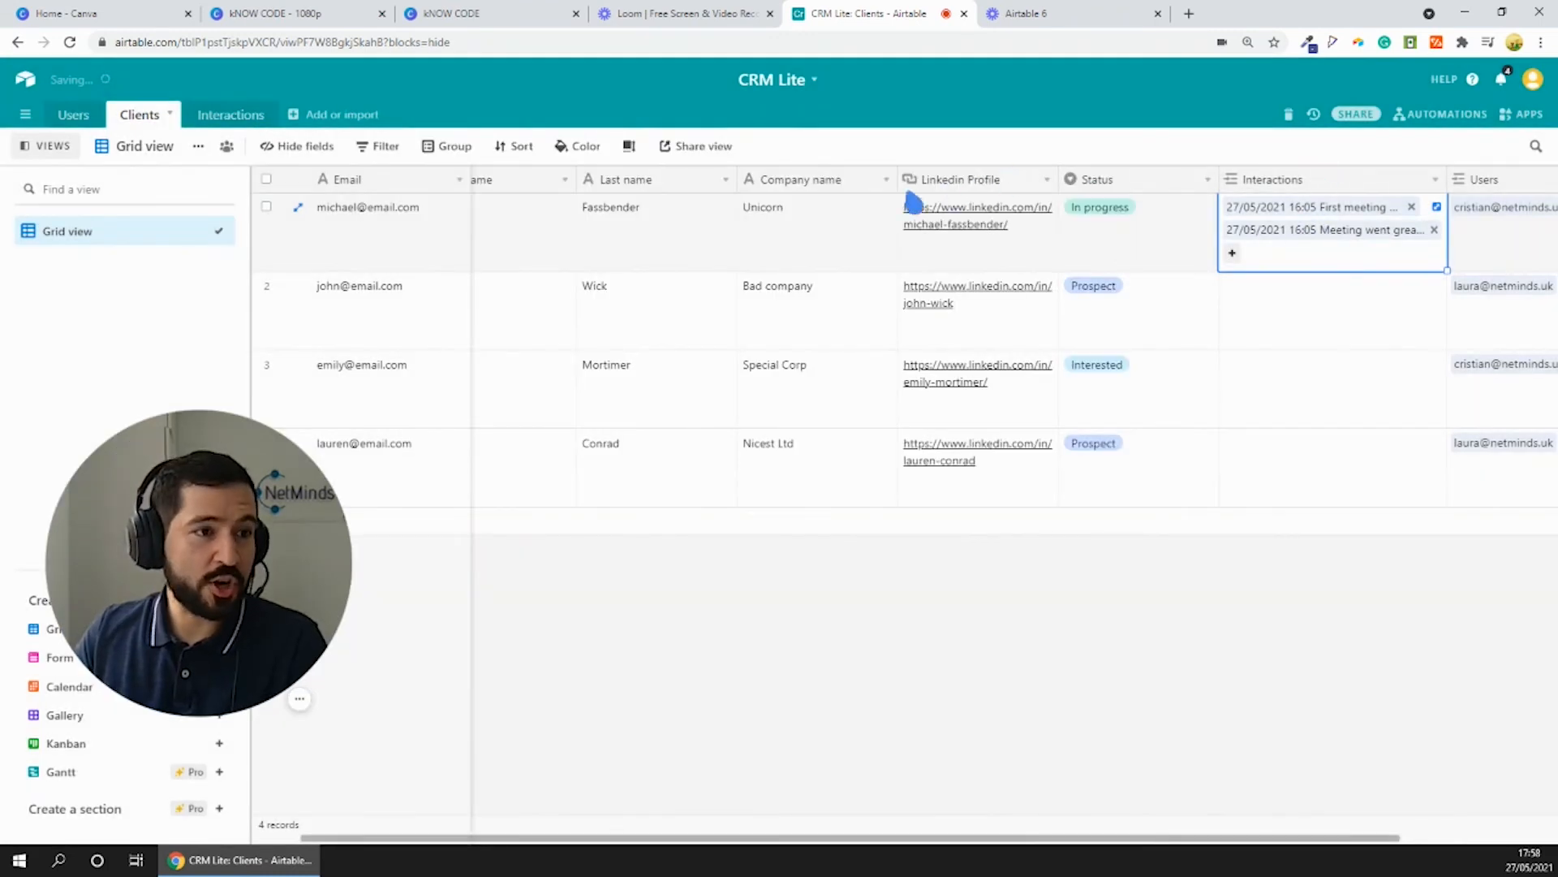
# - Examine the ID, linked client and created time of both records in the Interactions table
pyautogui.click(233, 114)
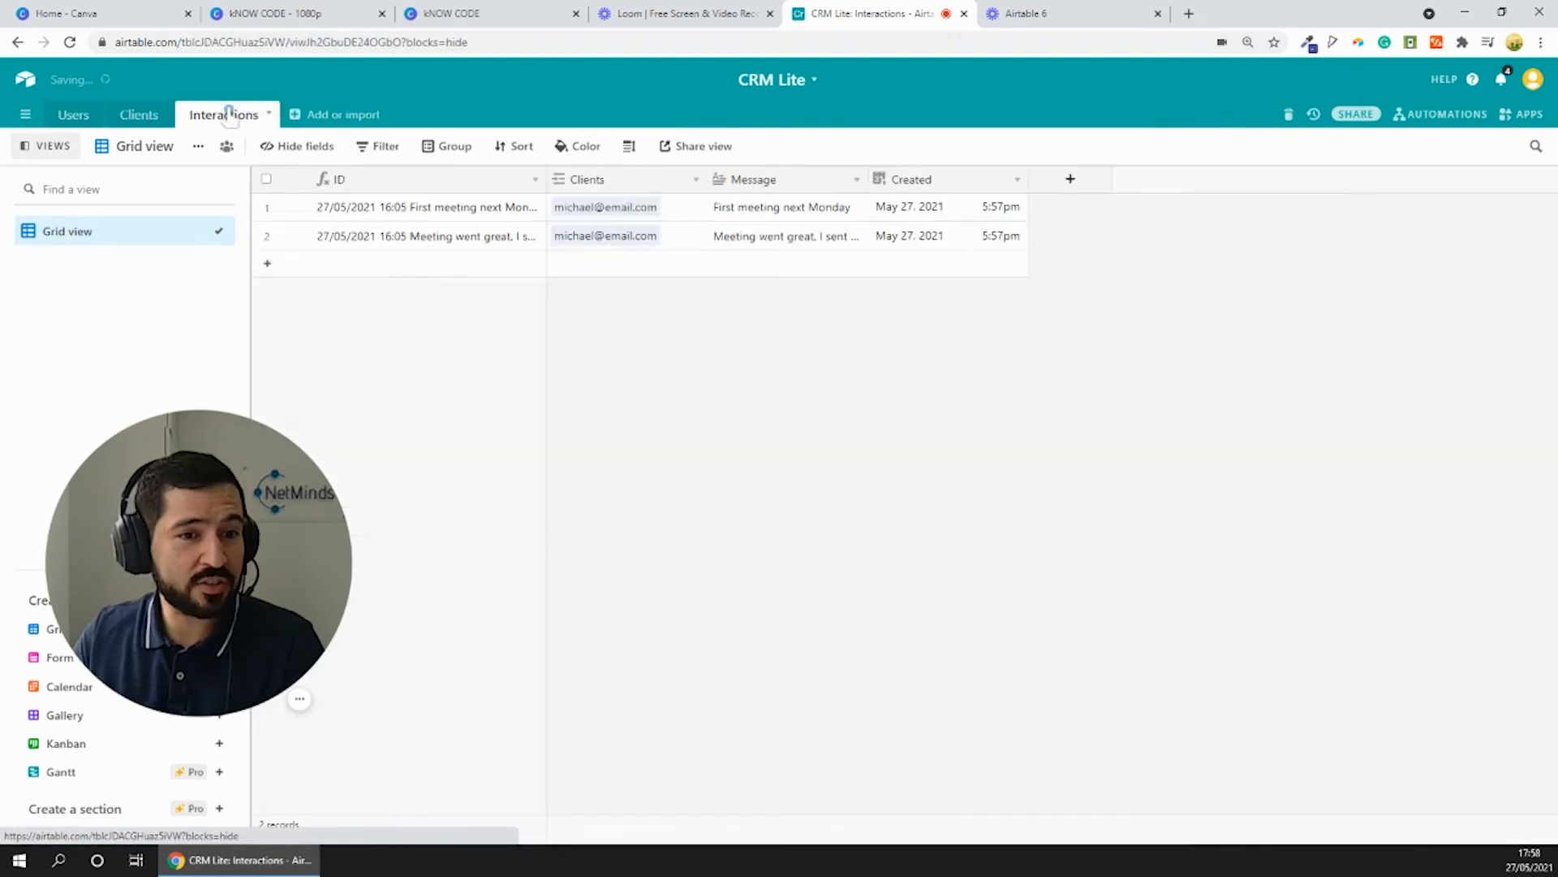
pyautogui.click(434, 210)
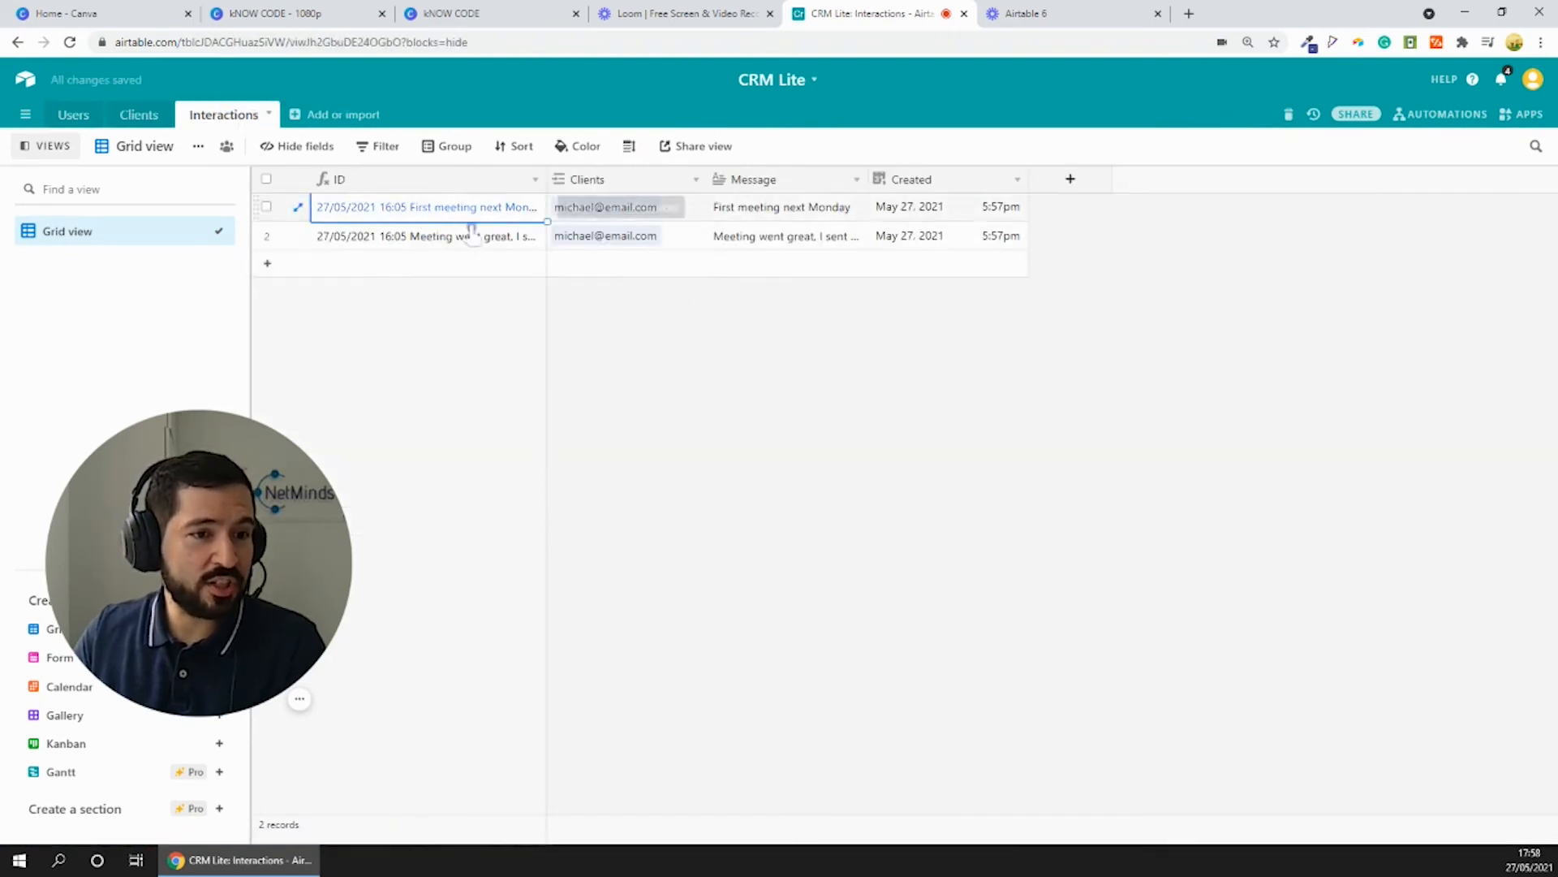
pyautogui.click(605, 209)
pyautogui.click(539, 245)
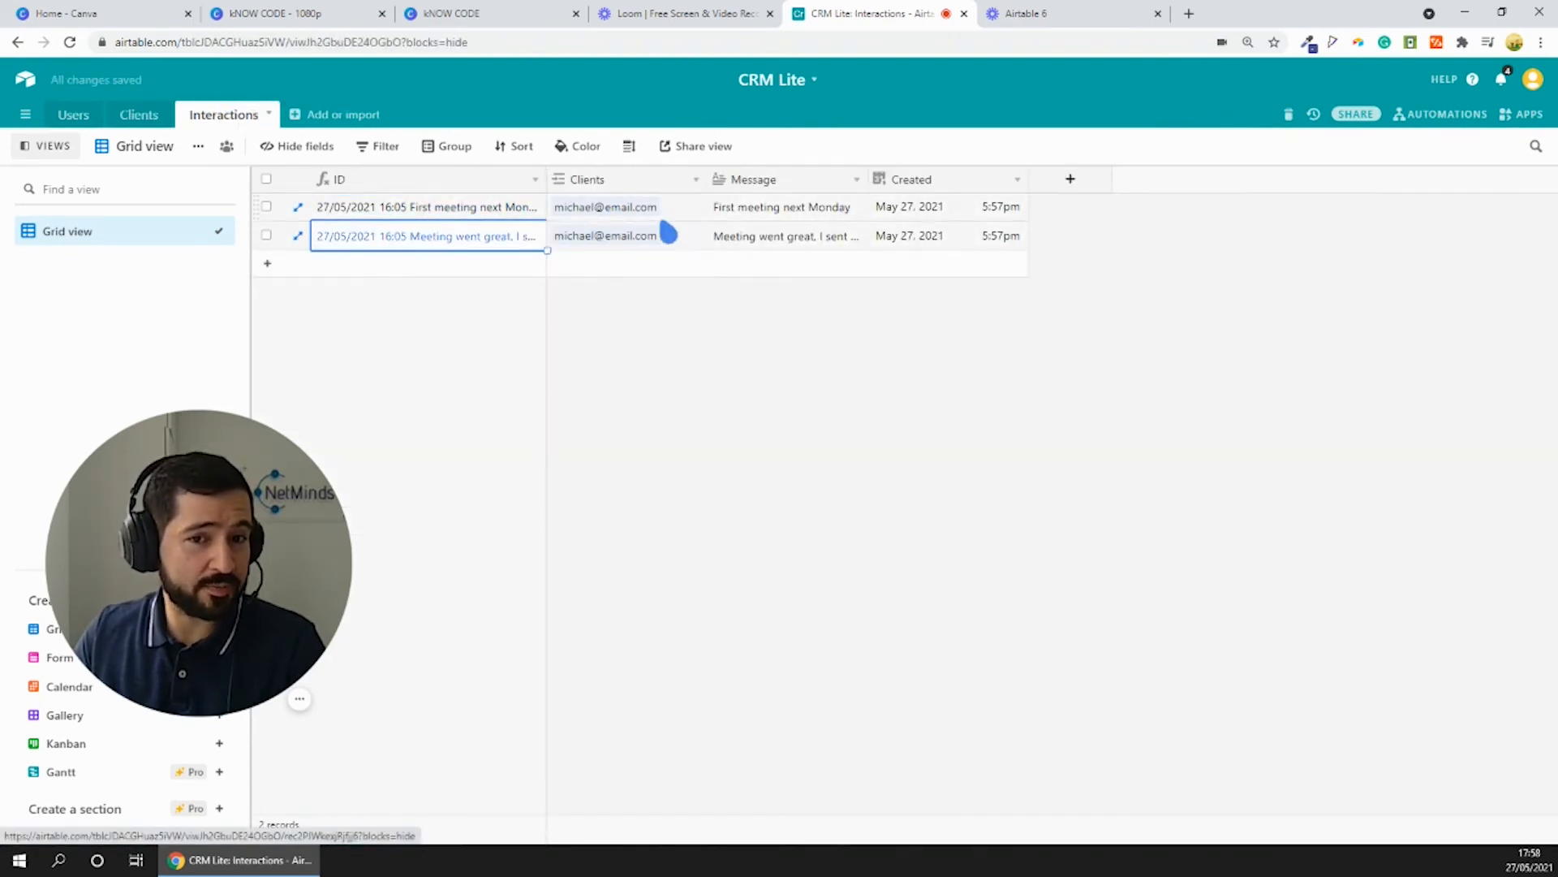
pyautogui.click(925, 213)
pyautogui.click(927, 242)
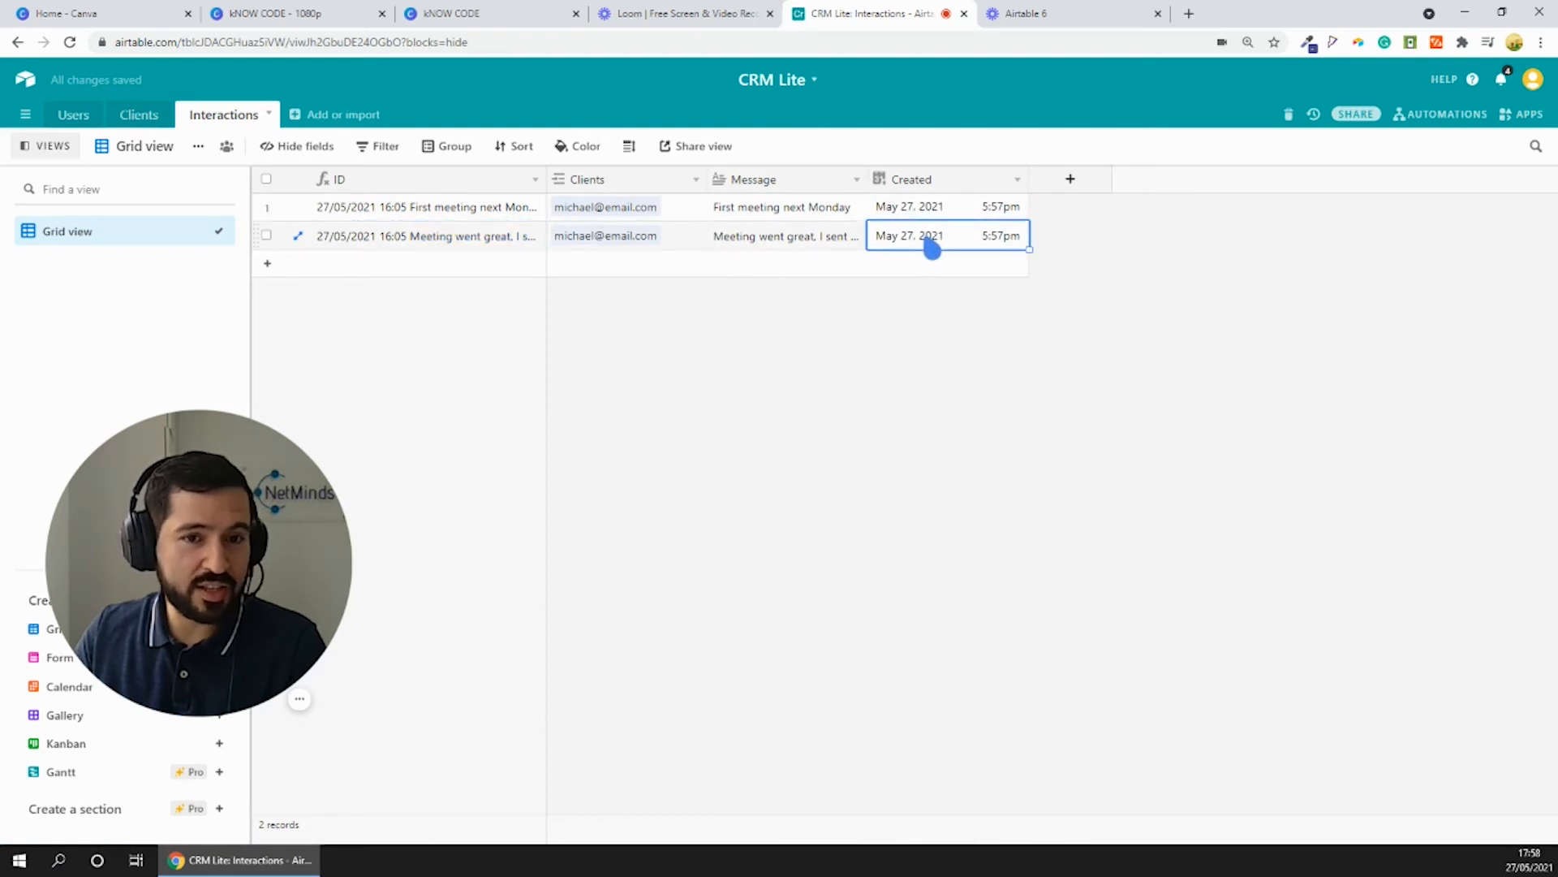
pyautogui.click(927, 216)
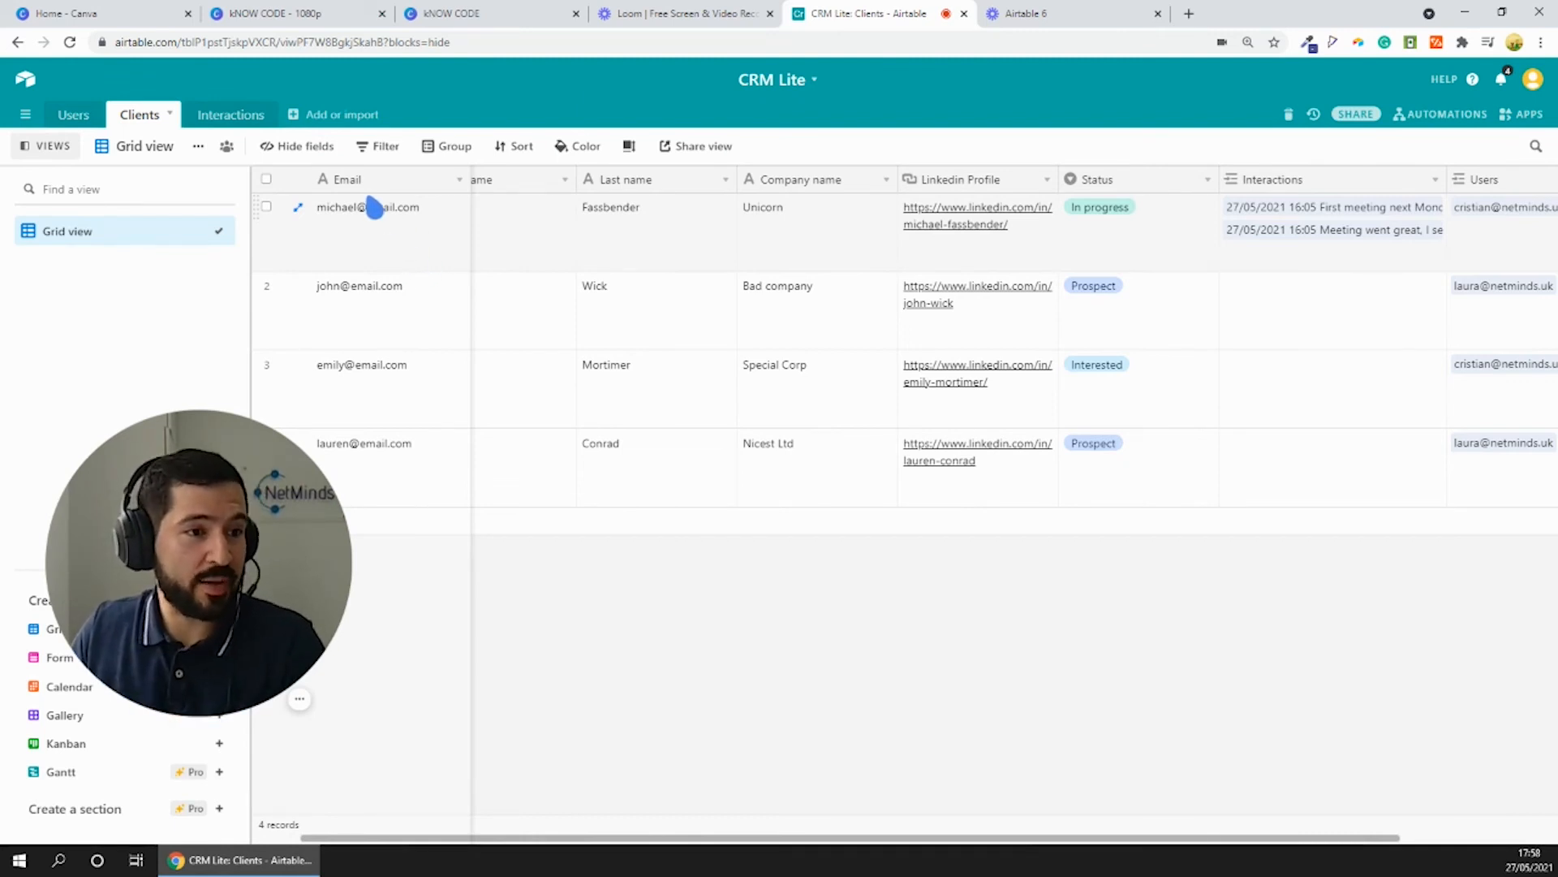
# - Group the Clients table by the Users field and review the clients listed under each user
pyautogui.click(448, 147)
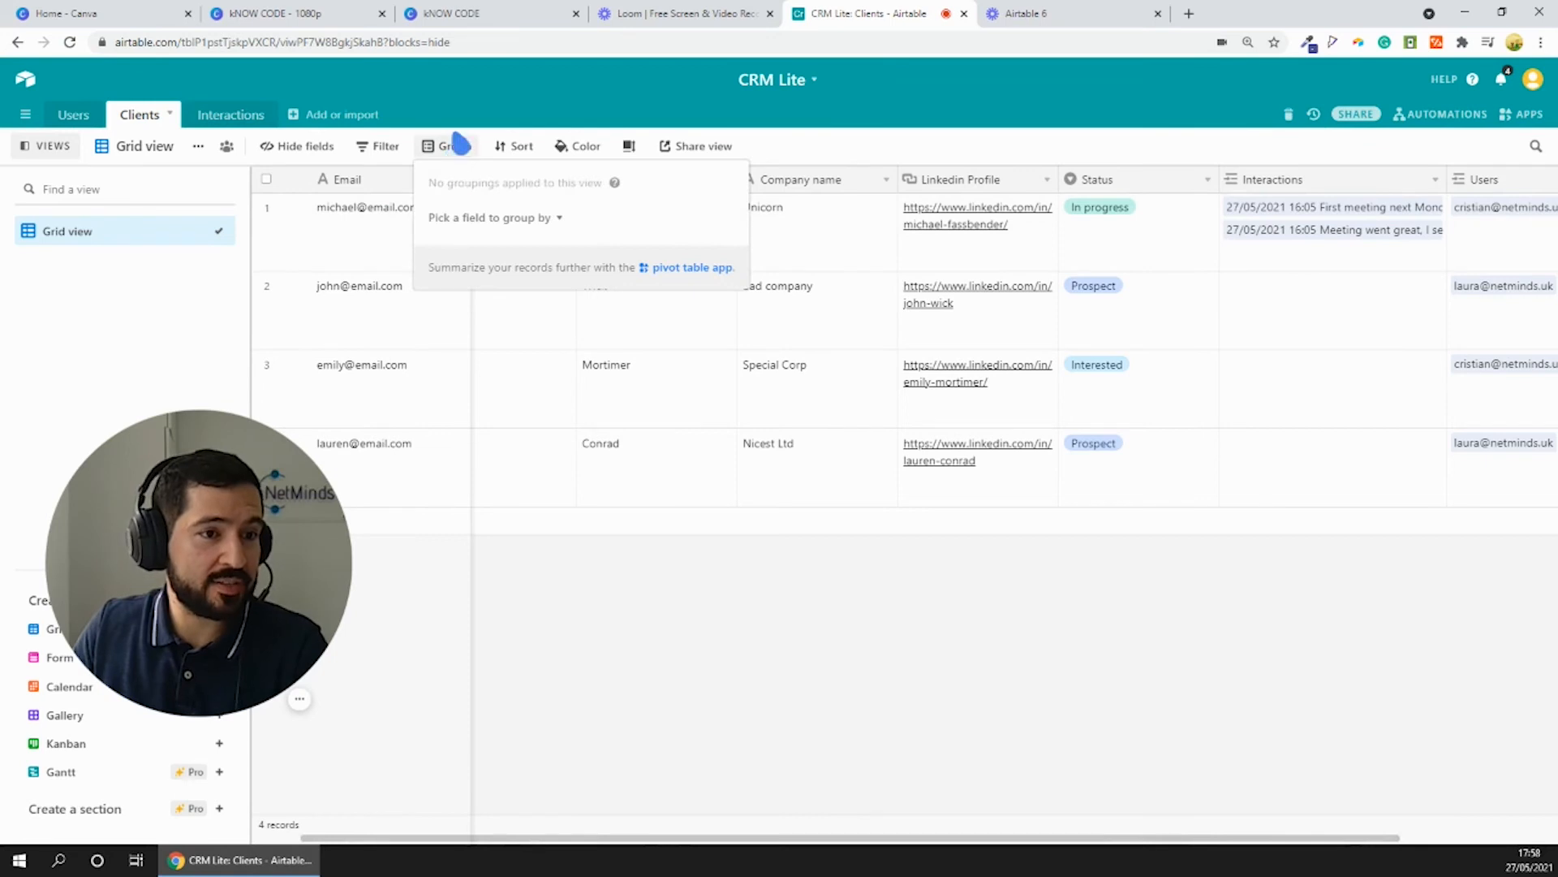
pyautogui.click(485, 220)
pyautogui.scroll(-1, 479, 325)
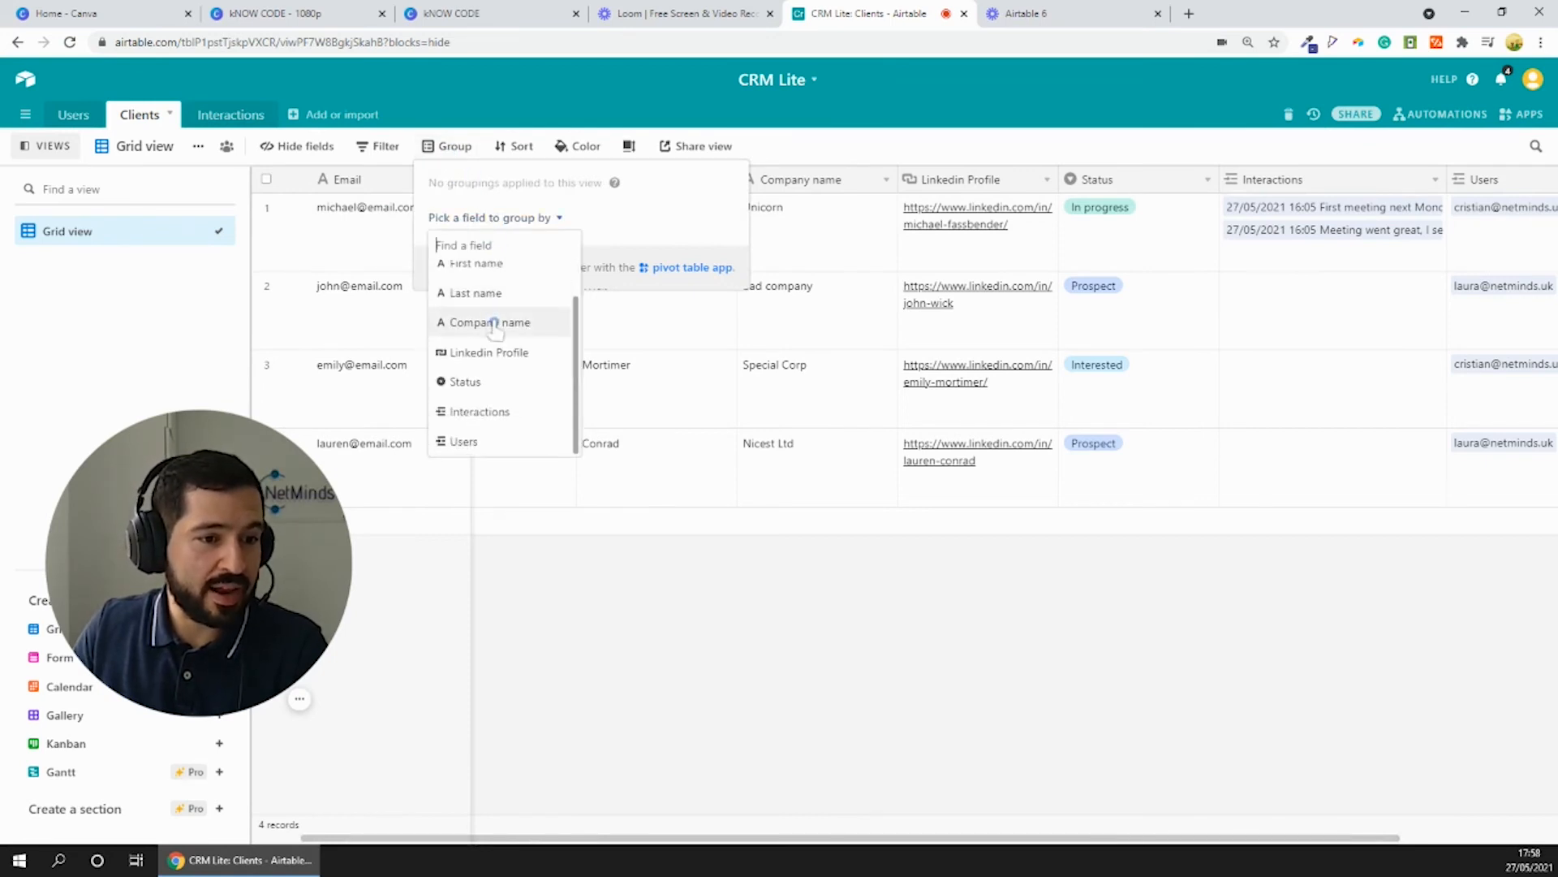
pyautogui.click(477, 443)
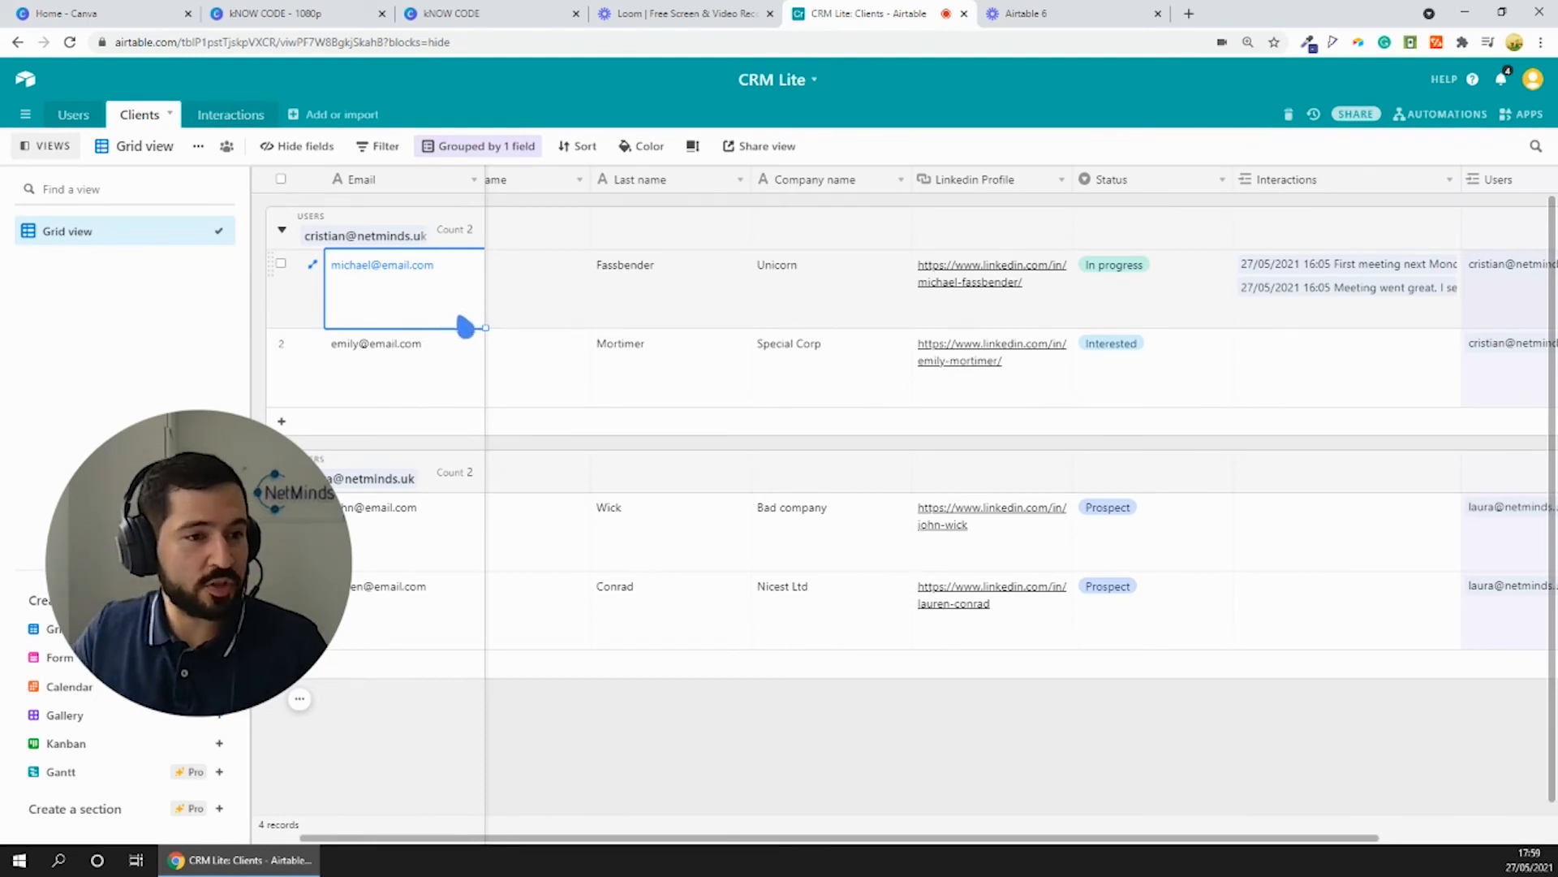
pyautogui.click(435, 357)
pyautogui.click(422, 286)
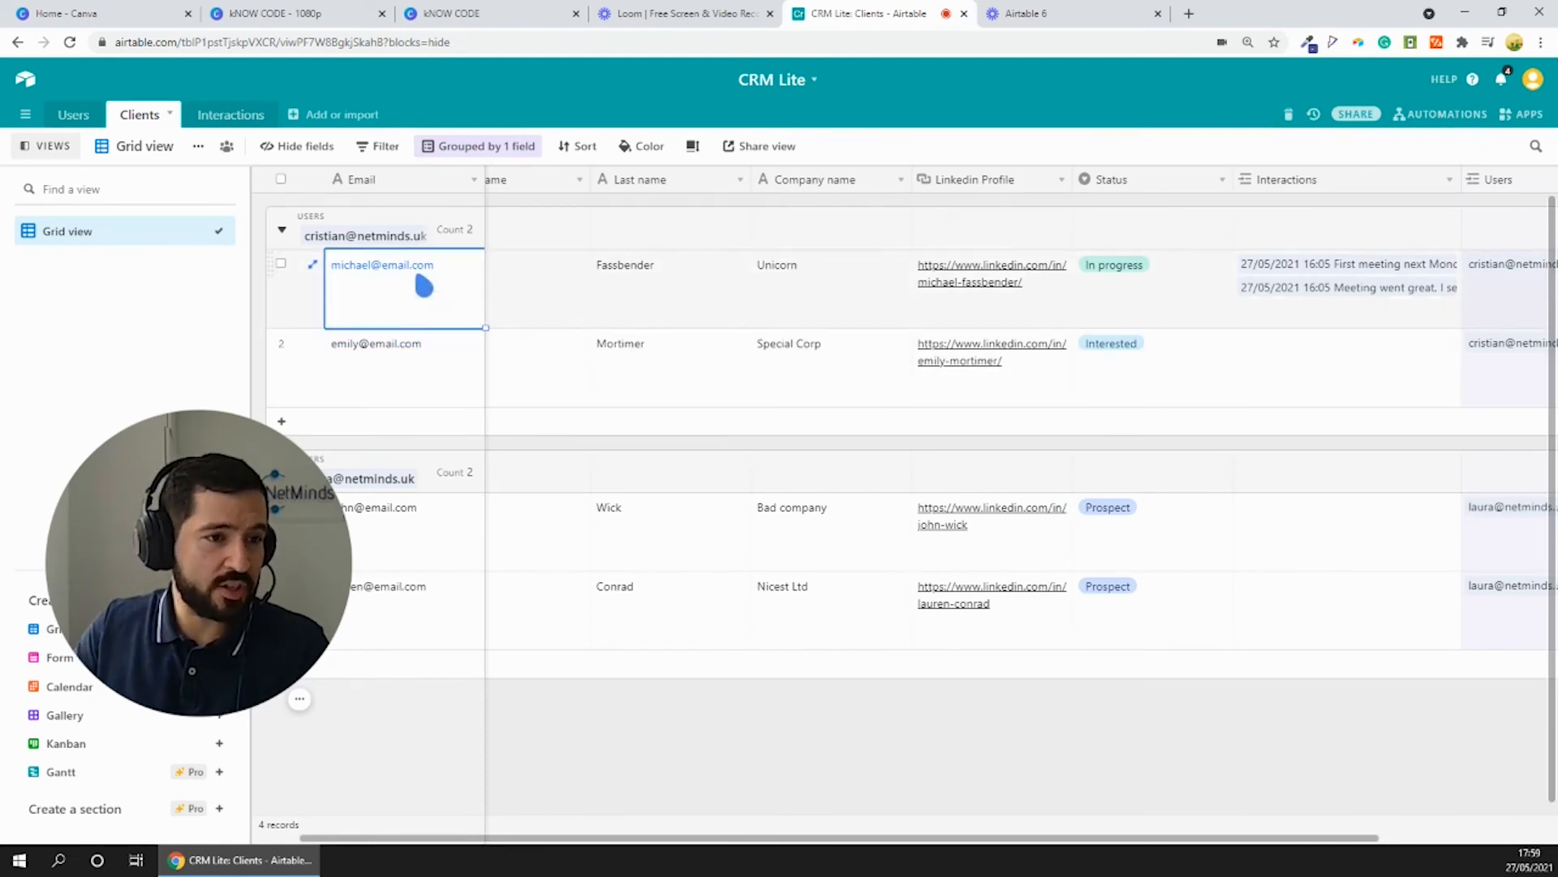
pyautogui.click(412, 365)
pyautogui.click(675, 519)
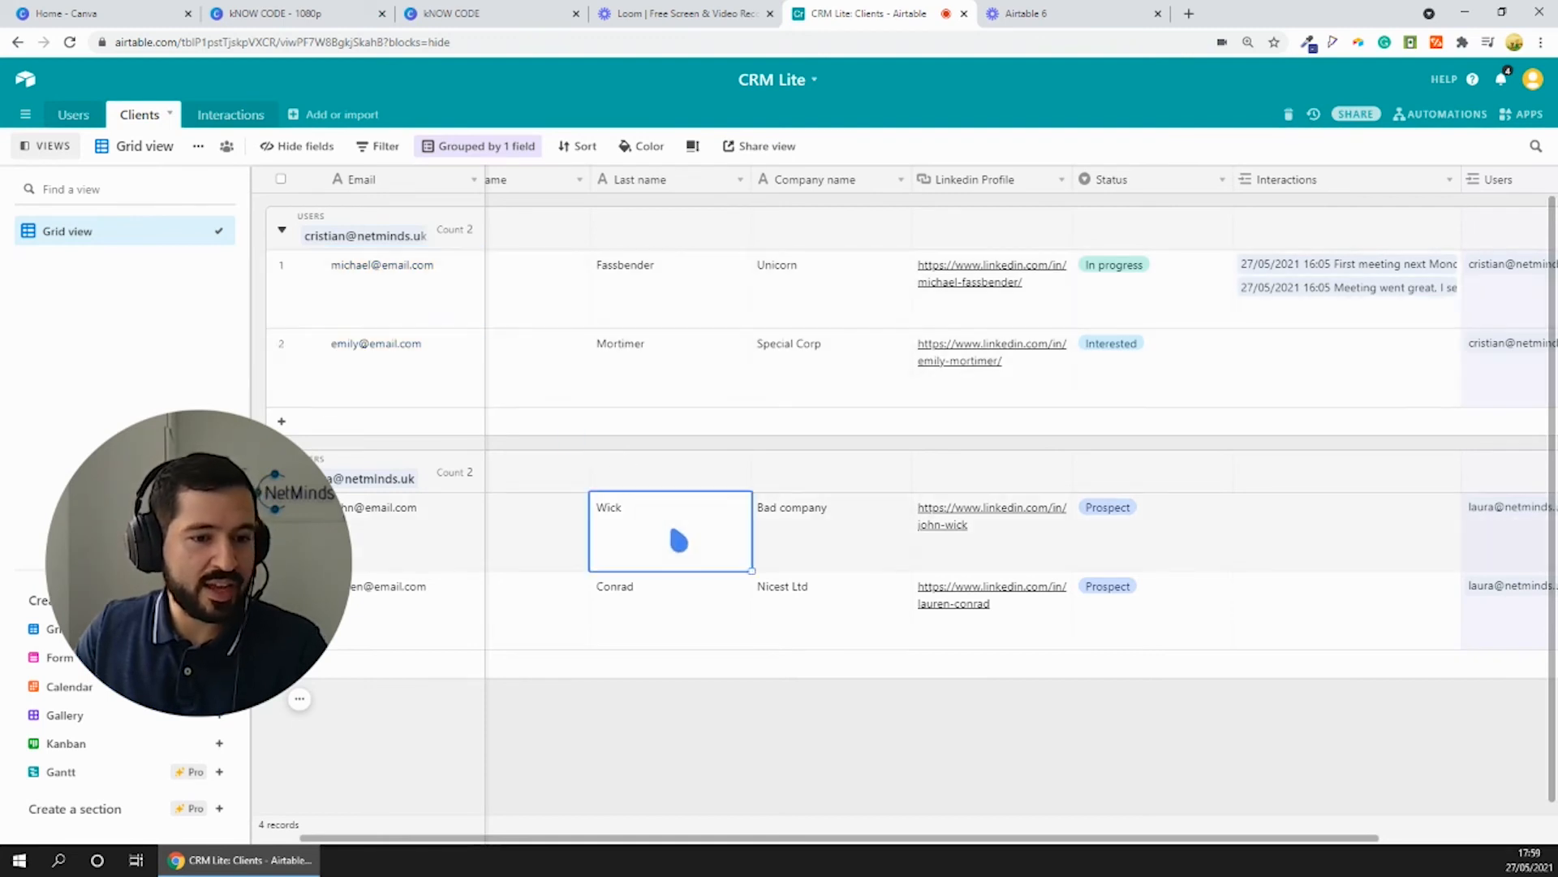
pyautogui.click(585, 551)
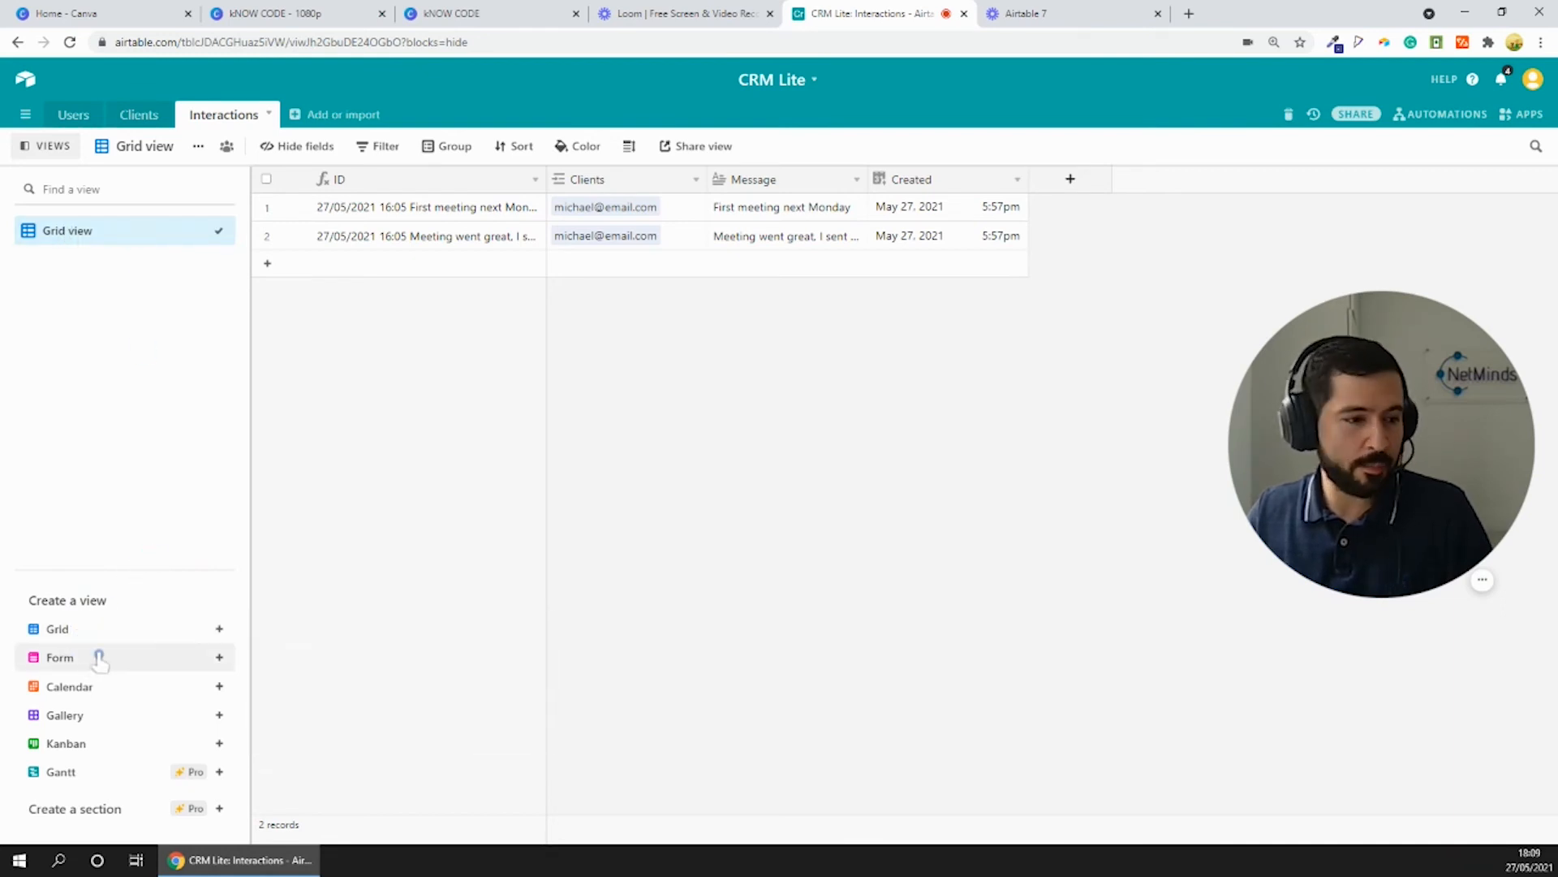
# - Create a form view for the Interactions table
pyautogui.moveTo(98, 659)
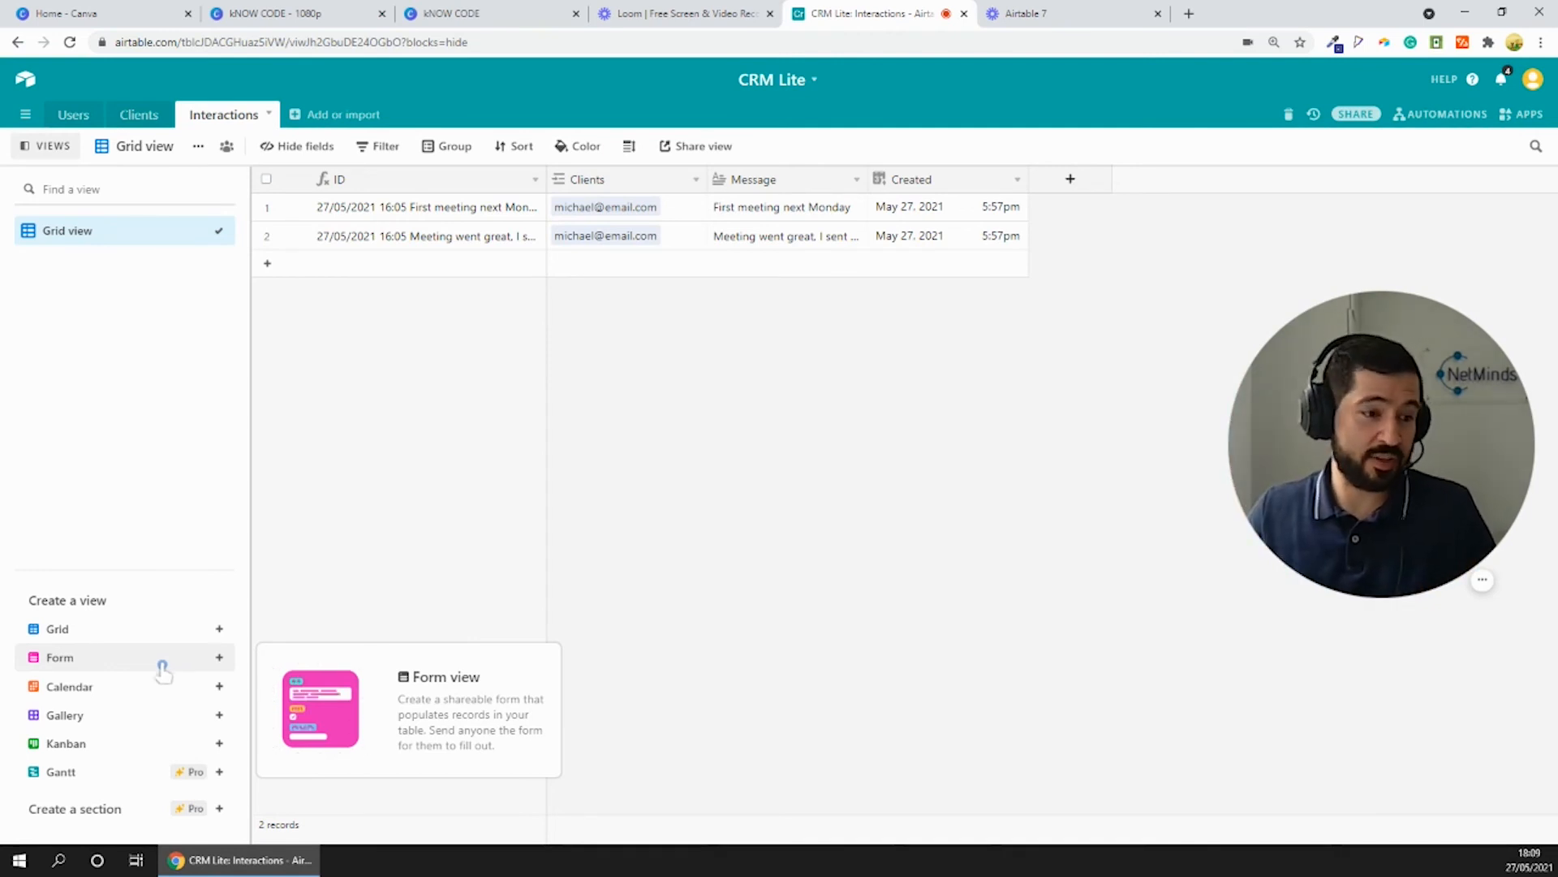
pyautogui.click(219, 659)
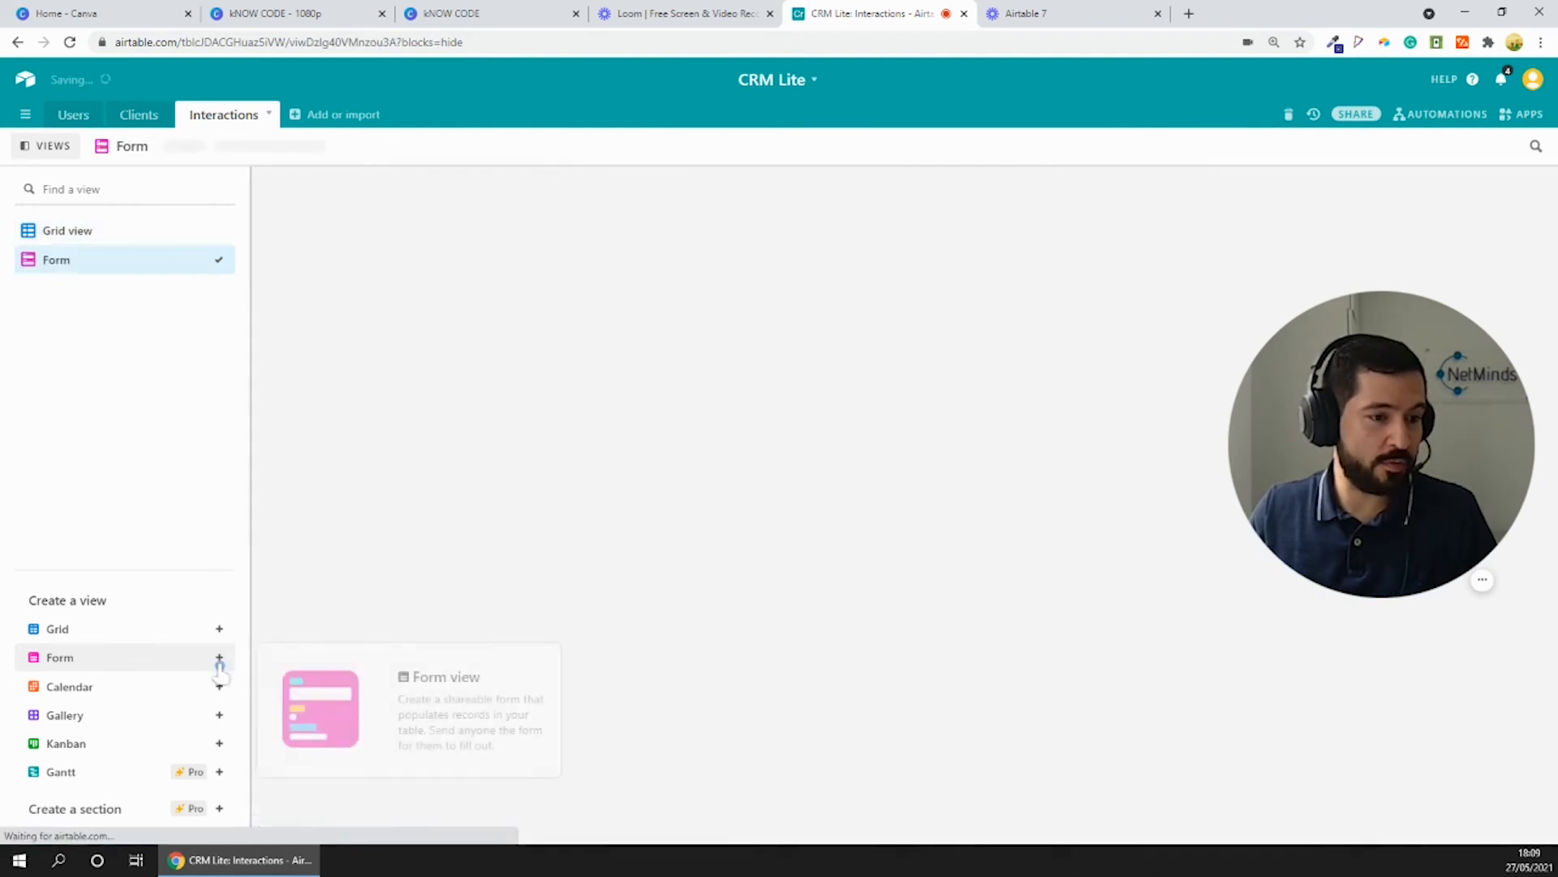
pyautogui.scroll(3, 958, 341)
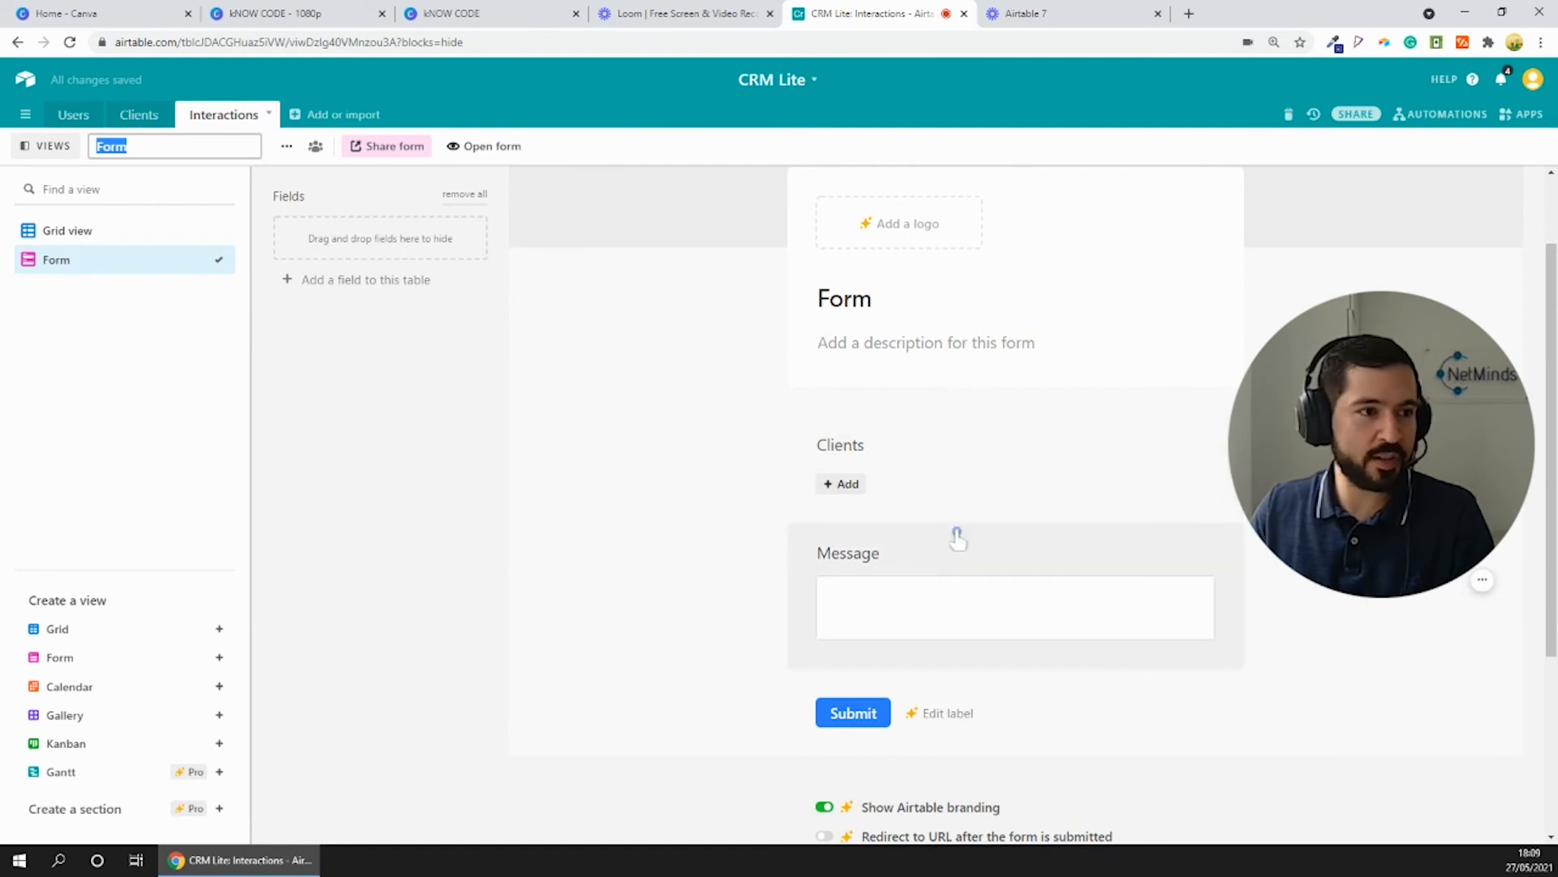
# - Compare the Clients, Message and Created fields of the Interactions grid with the fields on the form
pyautogui.click(138, 235)
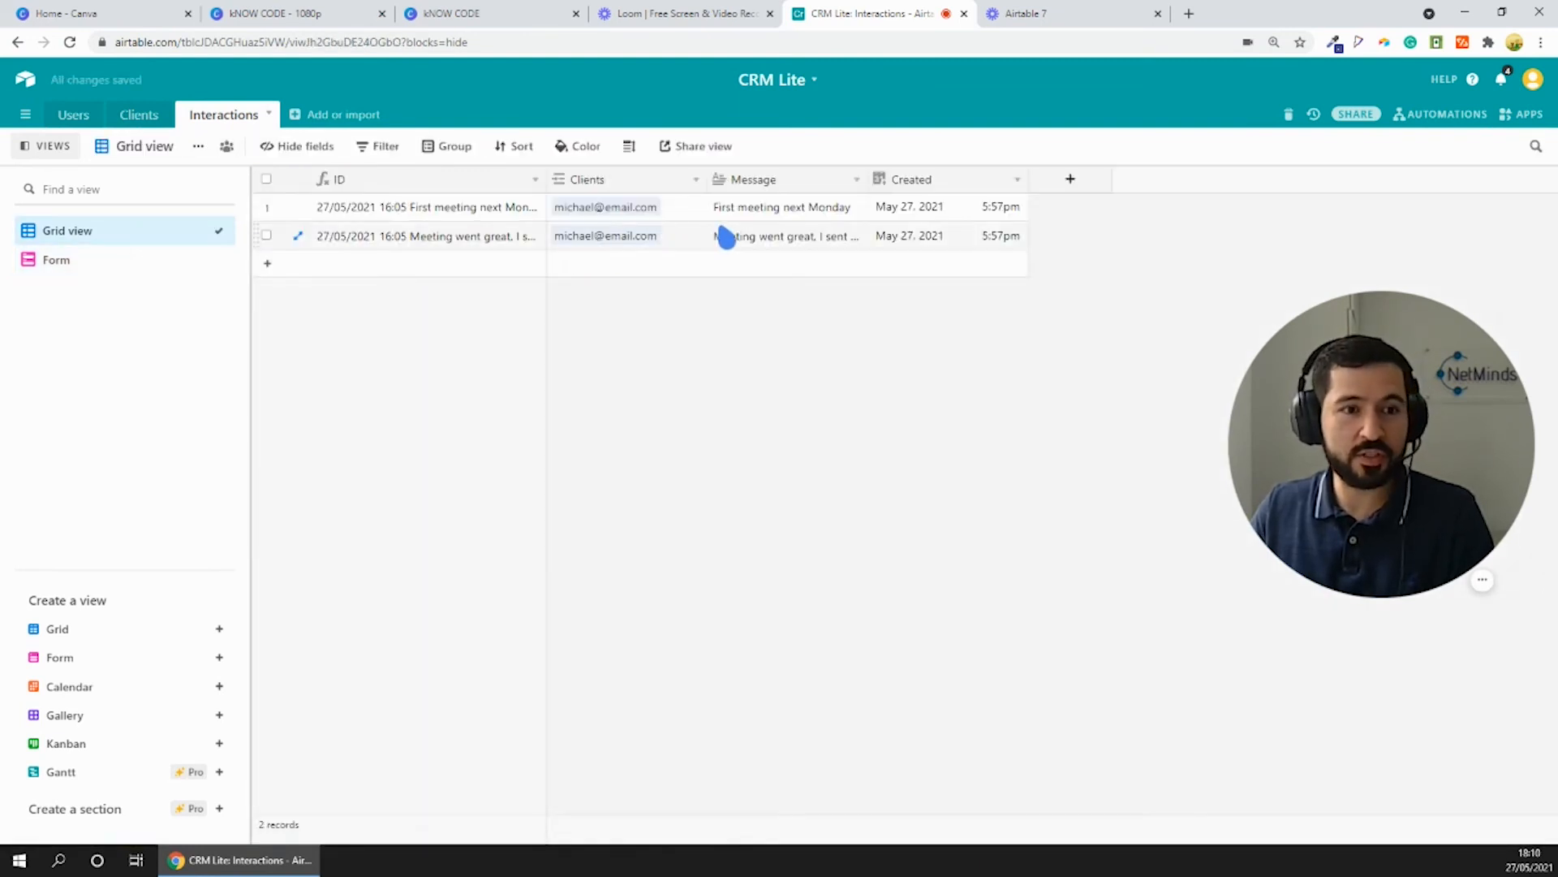
pyautogui.click(601, 211)
pyautogui.click(756, 215)
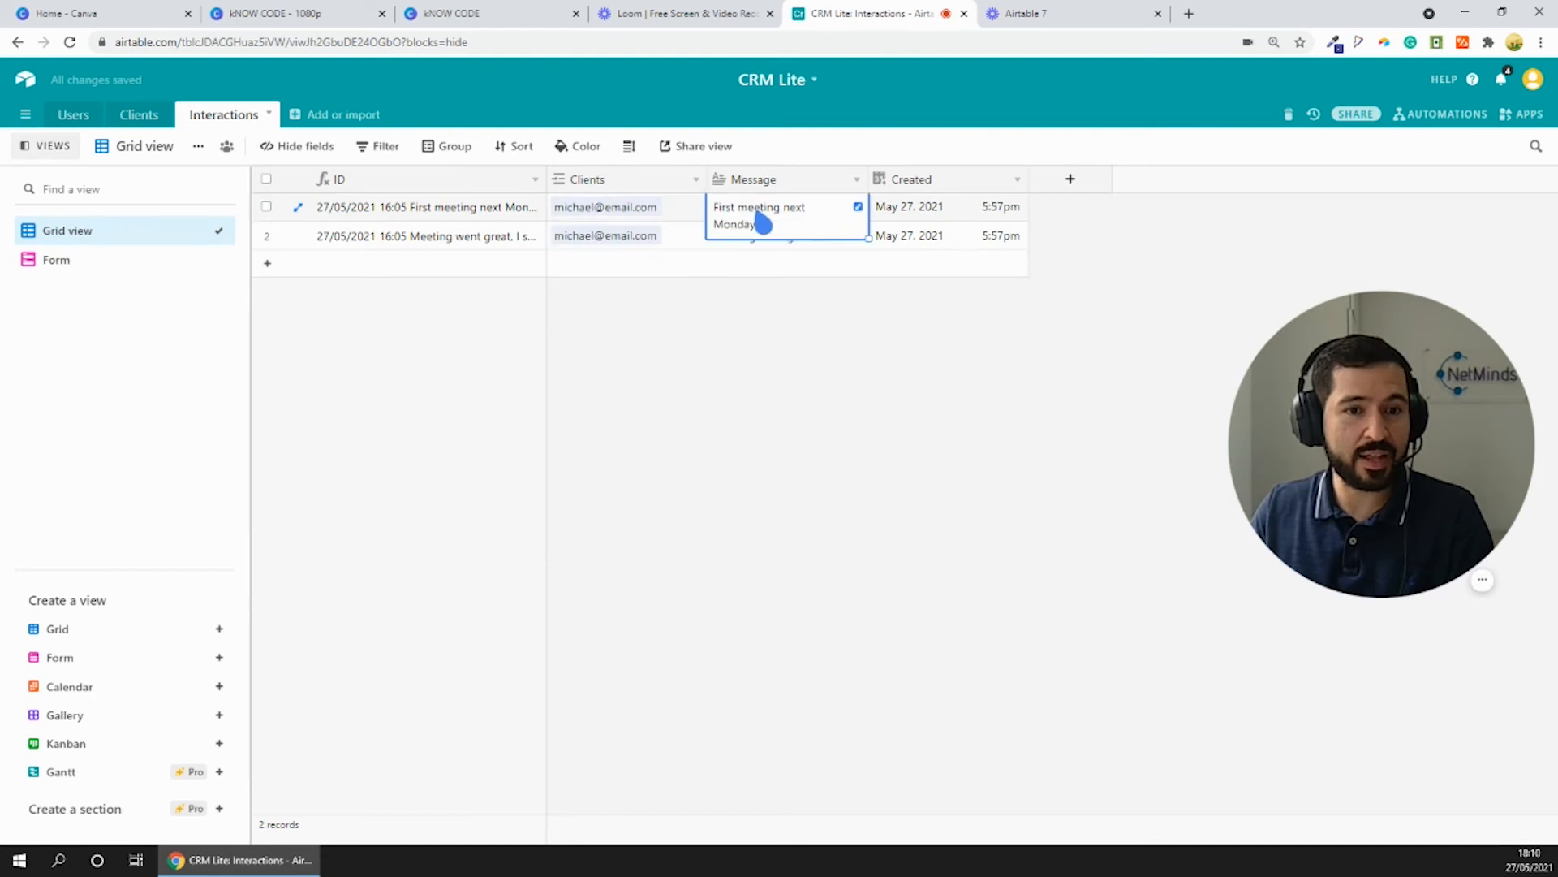
pyautogui.click(929, 209)
pyautogui.click(784, 213)
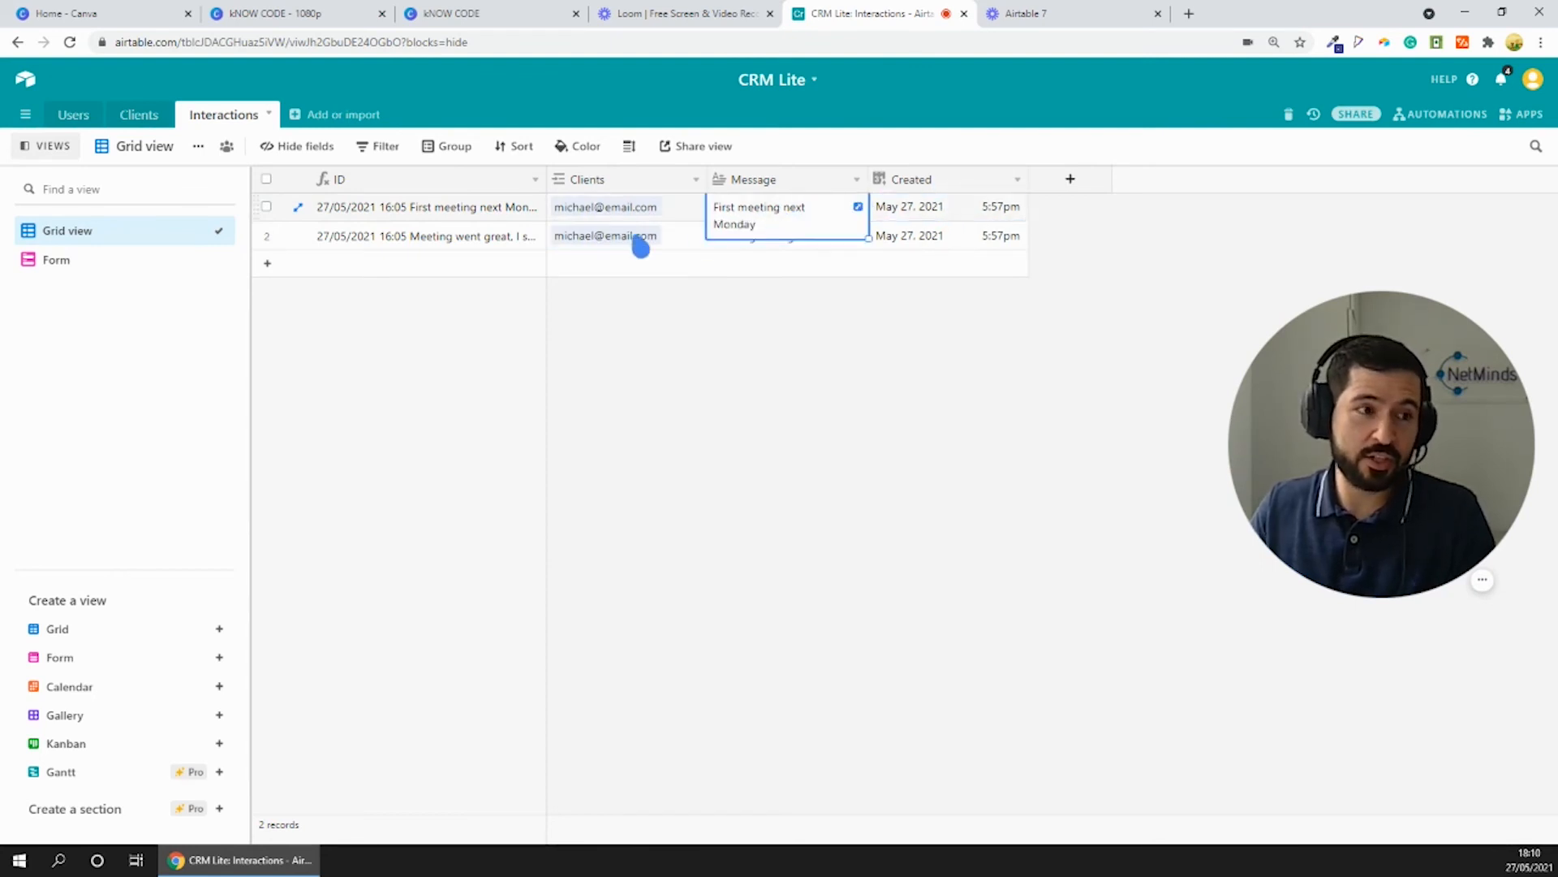
pyautogui.click(95, 261)
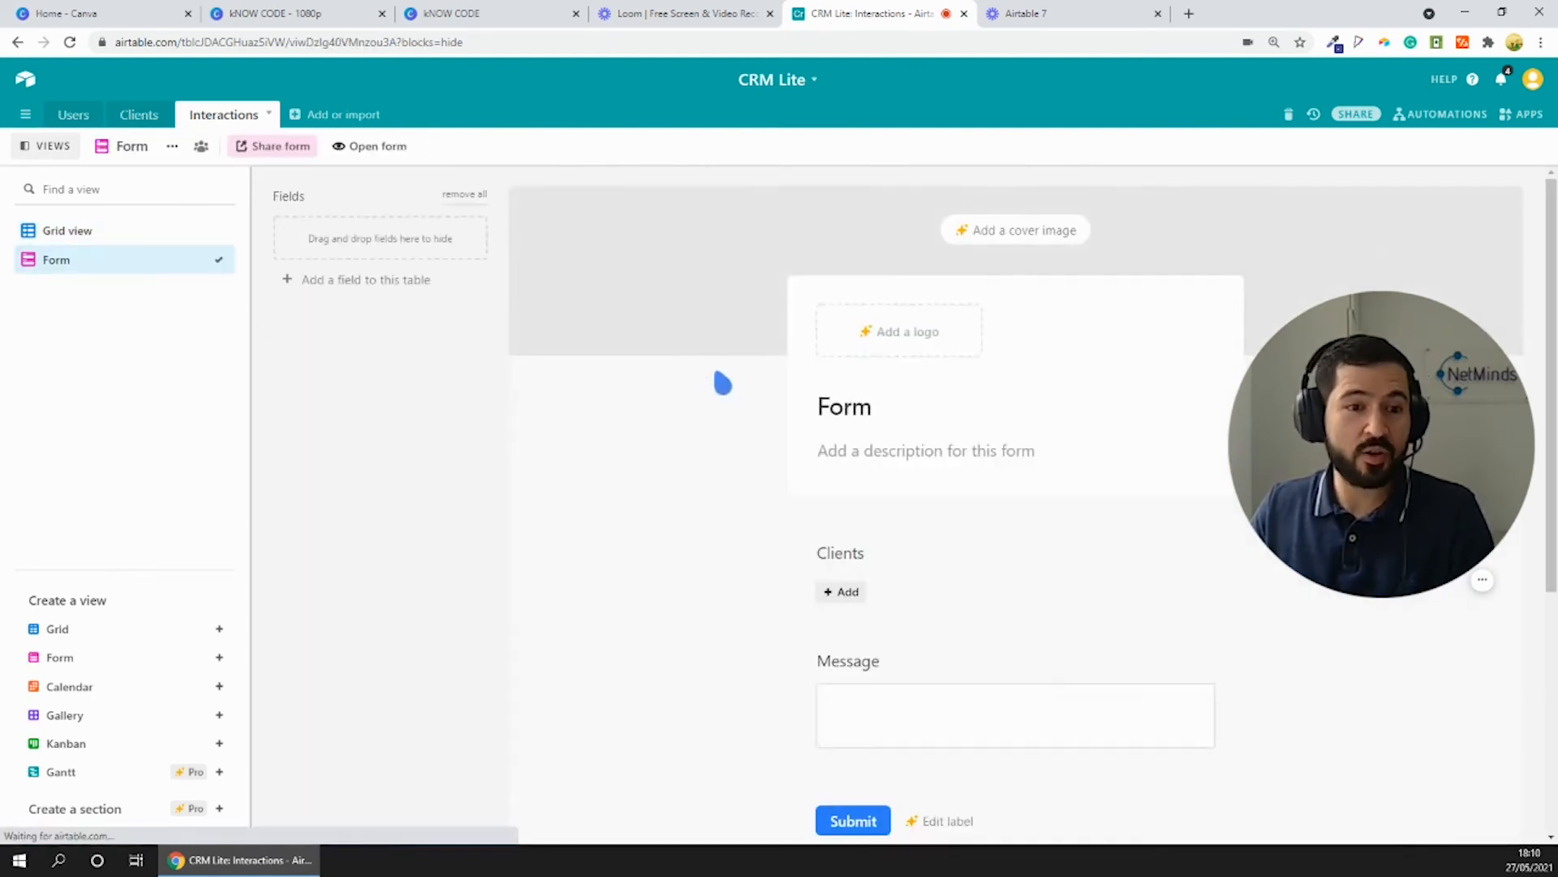
# - Change the form's title to "Add interactions"
pyautogui.scroll(-2, 978, 453)
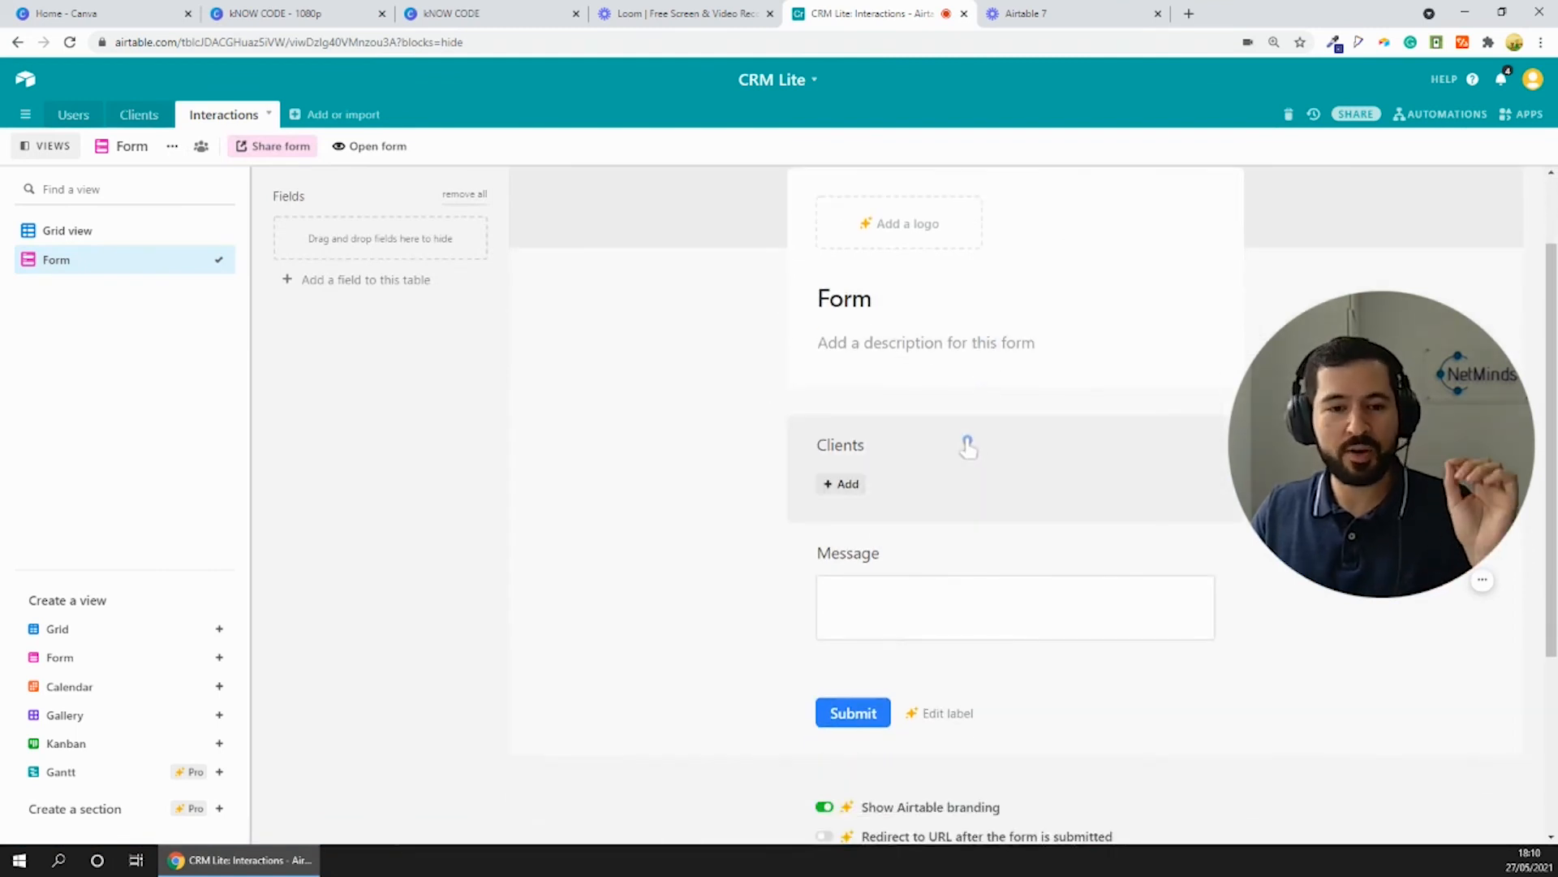
pyautogui.click(870, 302)
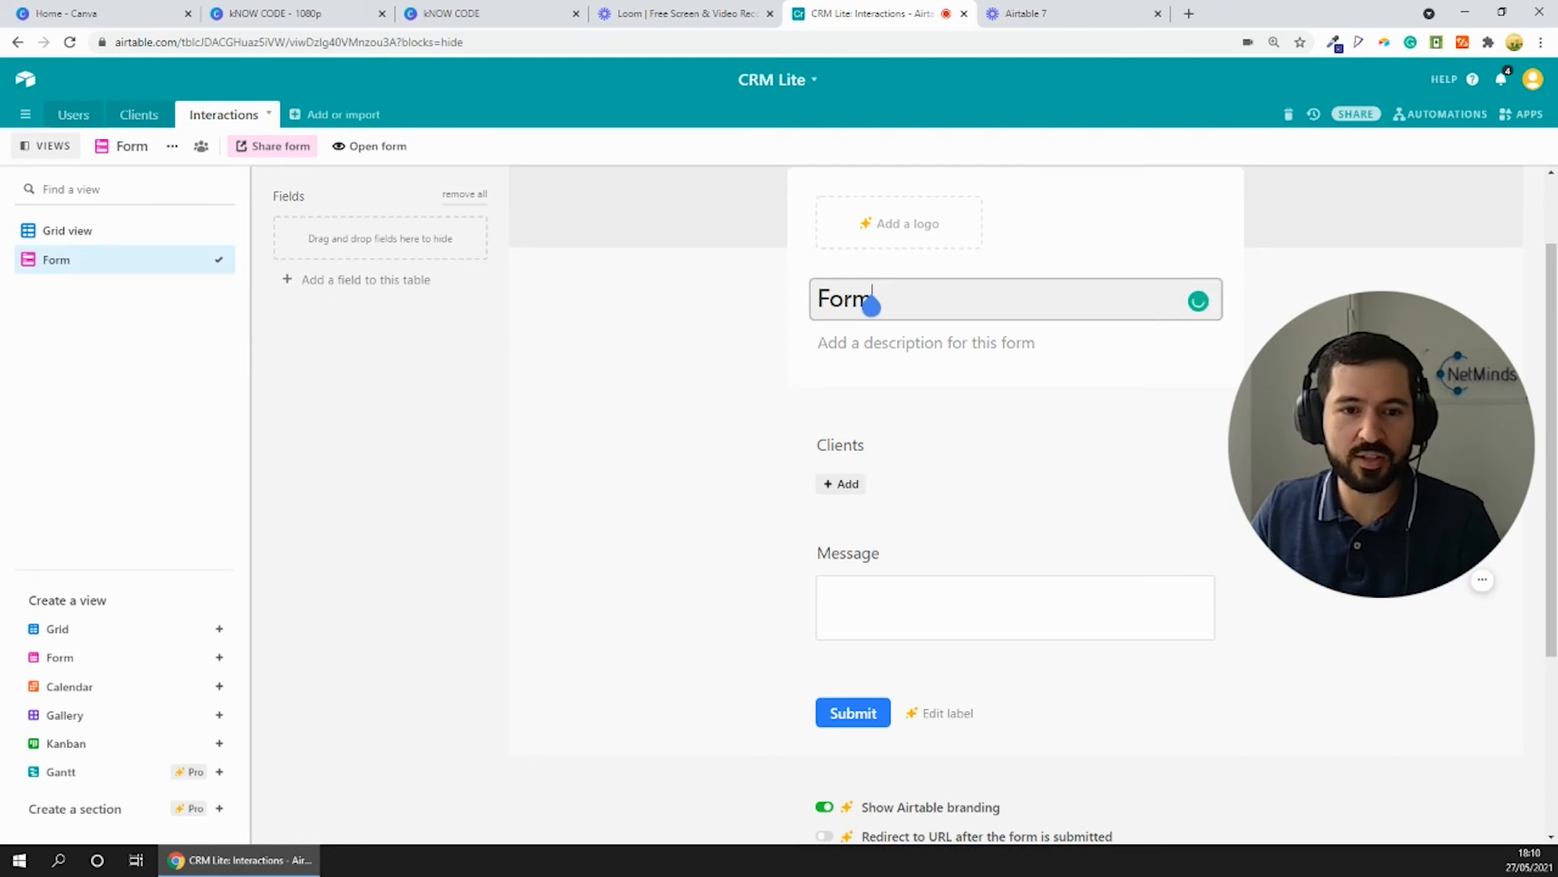
pyautogui.doubleClick(870, 303)
pyautogui.write('Add interactions')
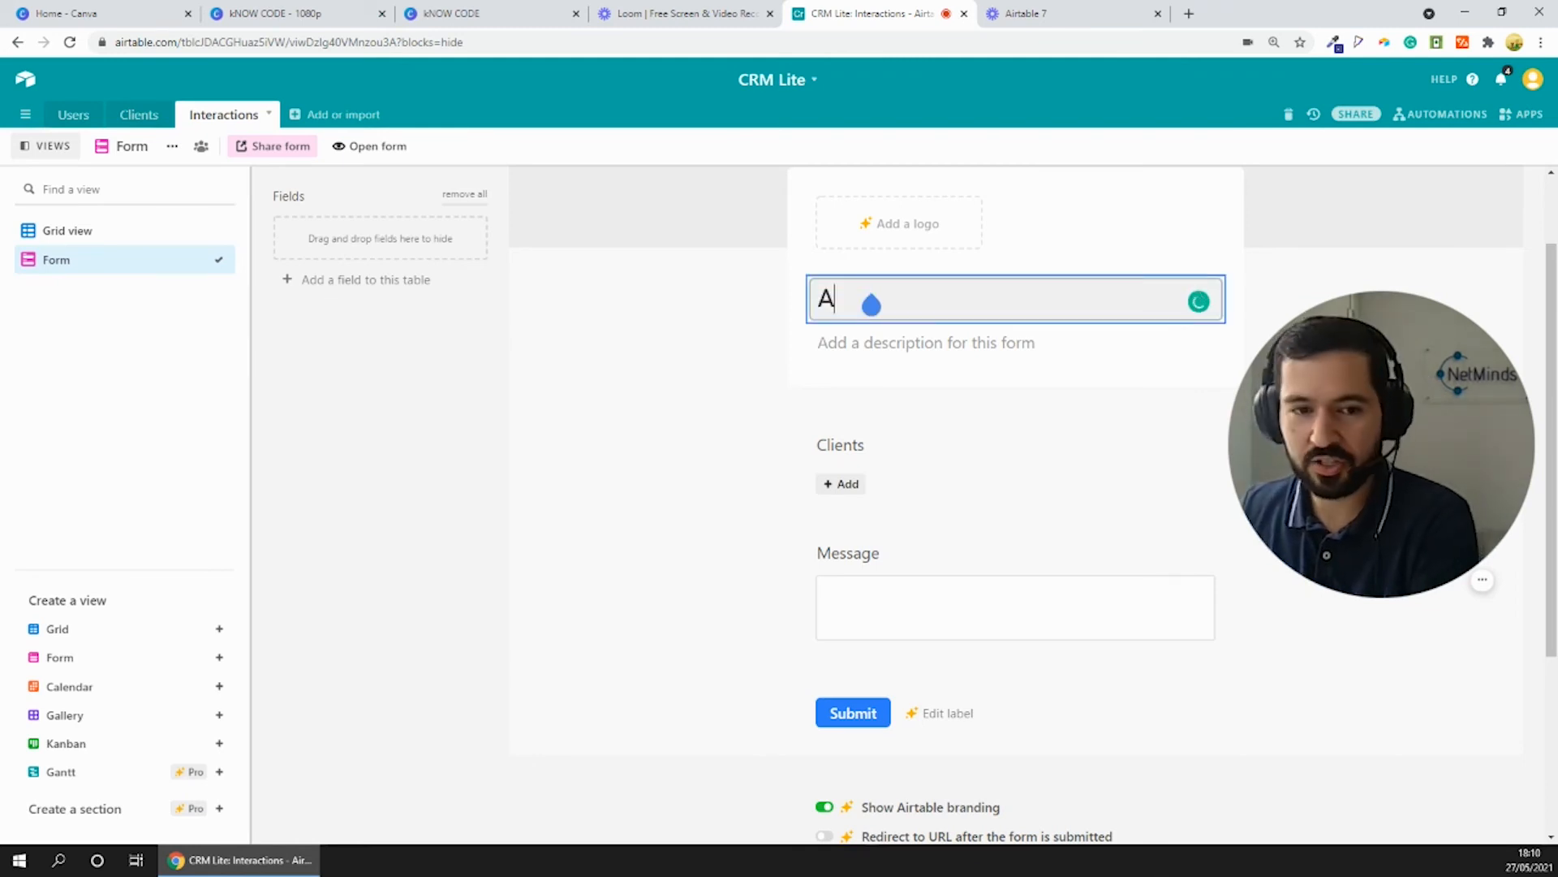
# - Set the form's description to "Let's us know the latest on our clients" and open the live form
pyautogui.click(926, 347)
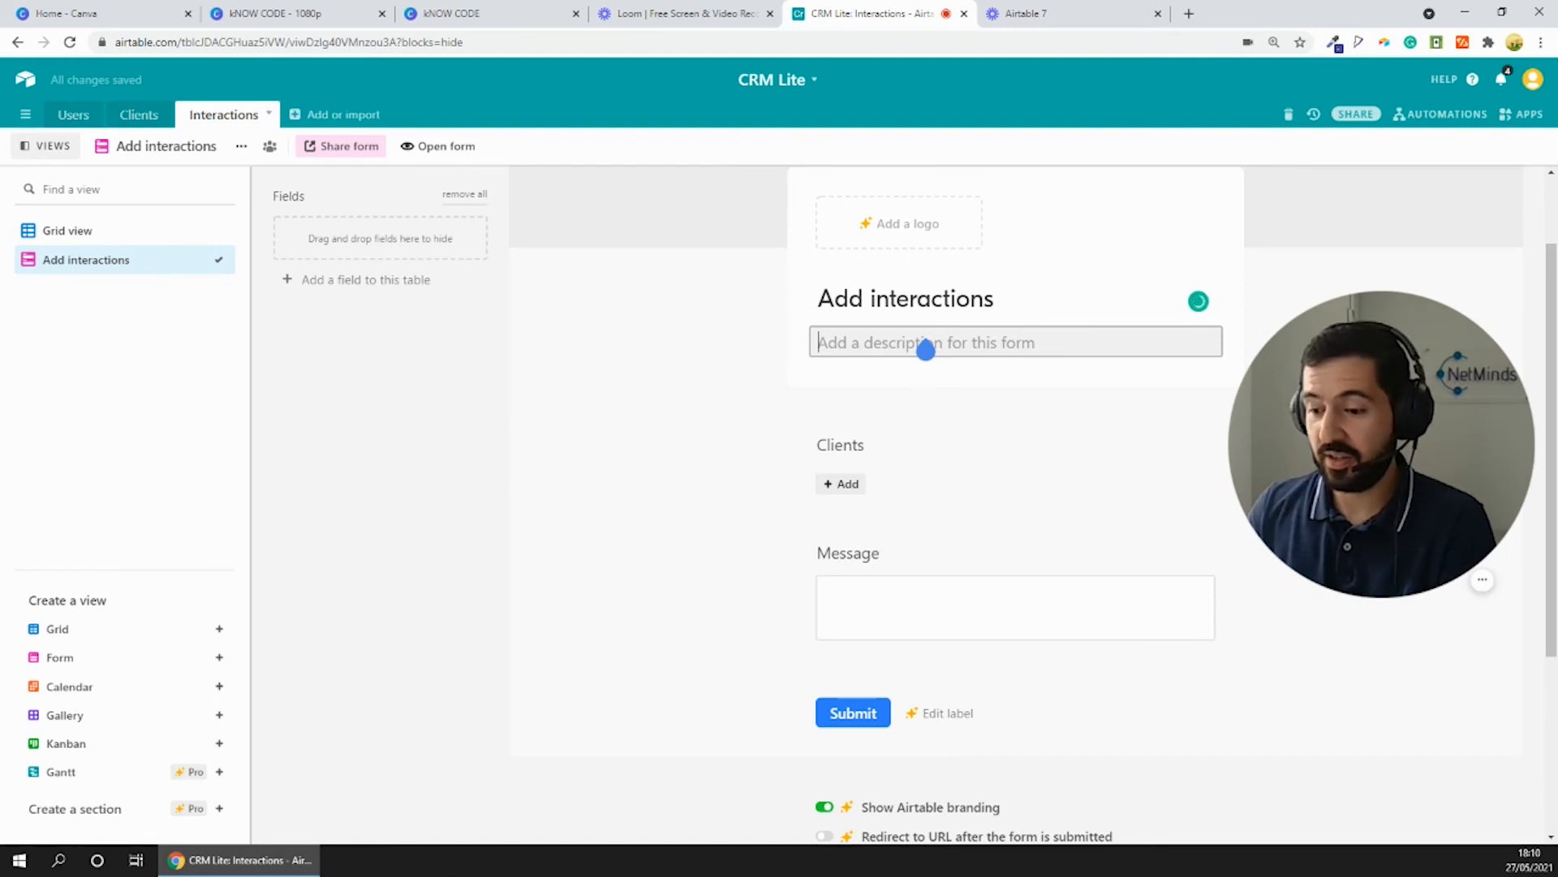
pyautogui.click(926, 349)
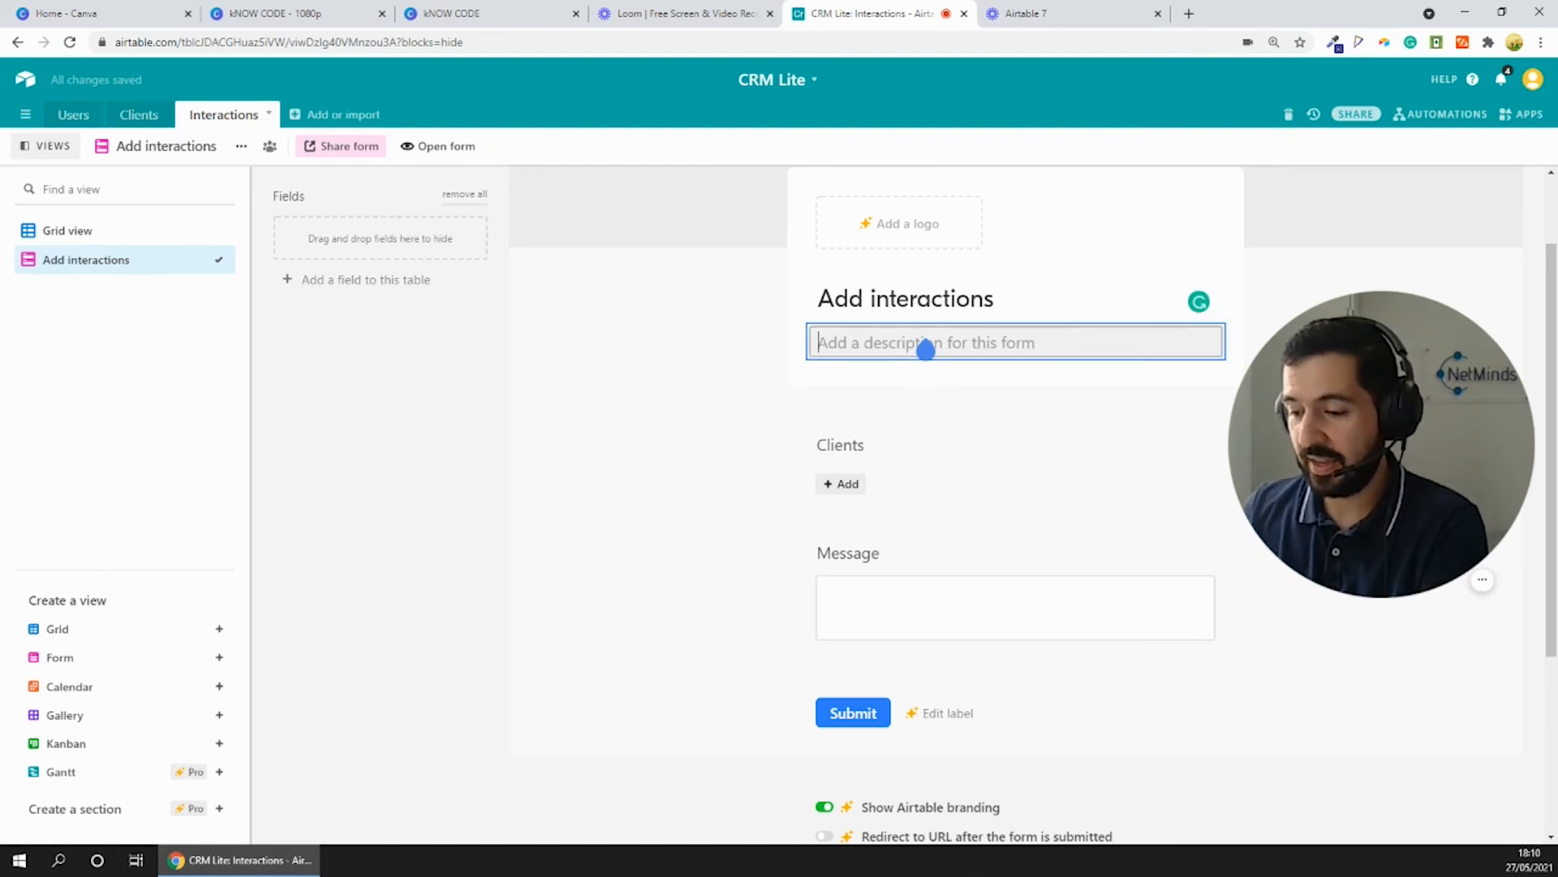
pyautogui.write("Let's")
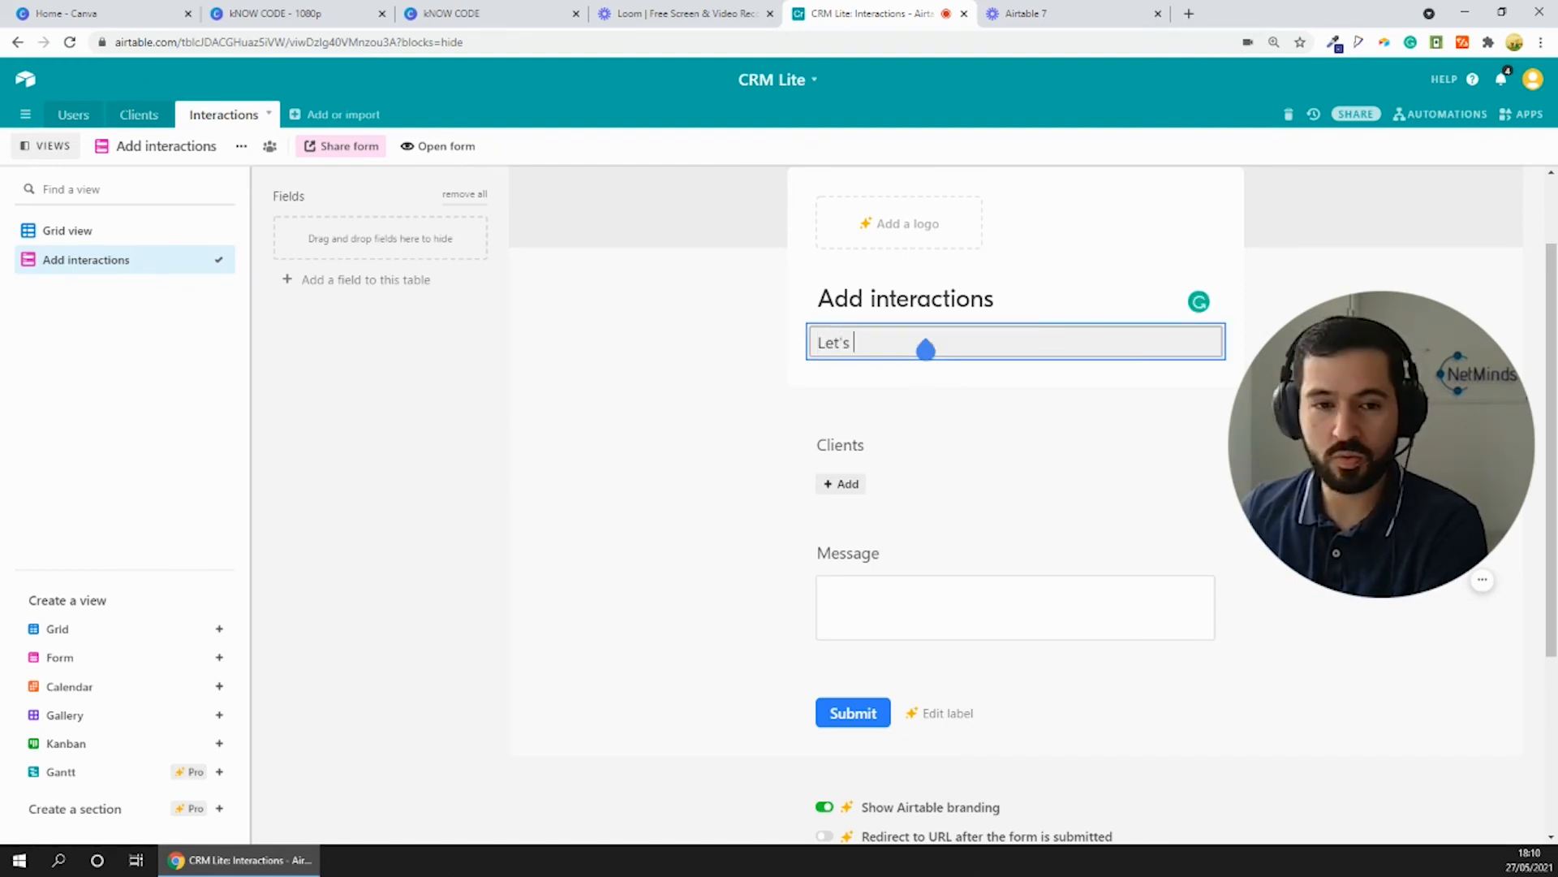
pyautogui.write(' us know the')
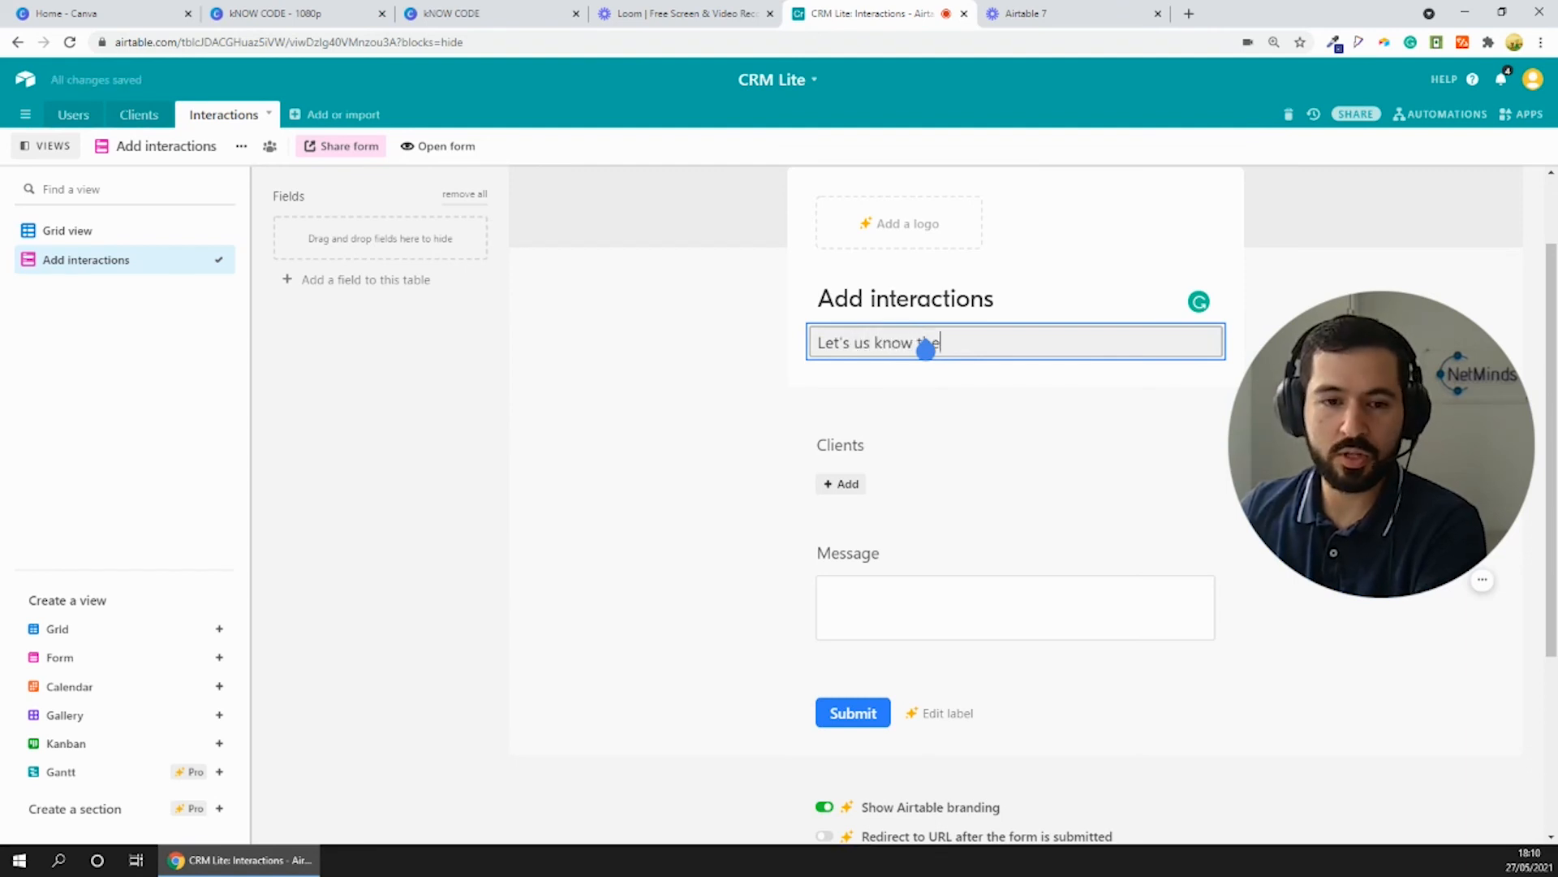
pyautogui.write(' latest on our cluebt')
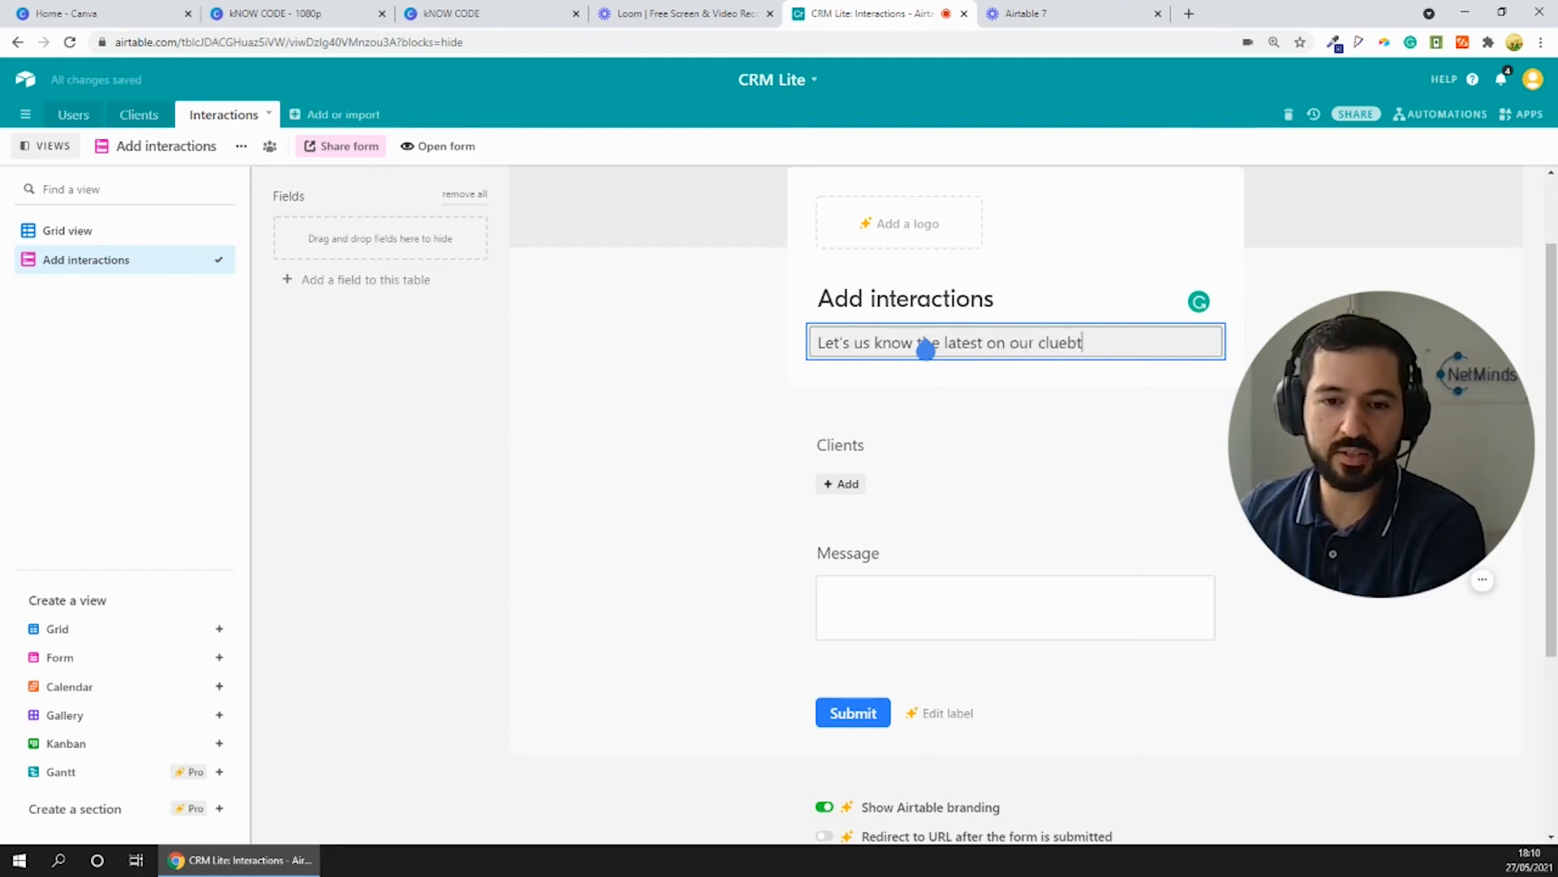
pyautogui.press('BackSpace')
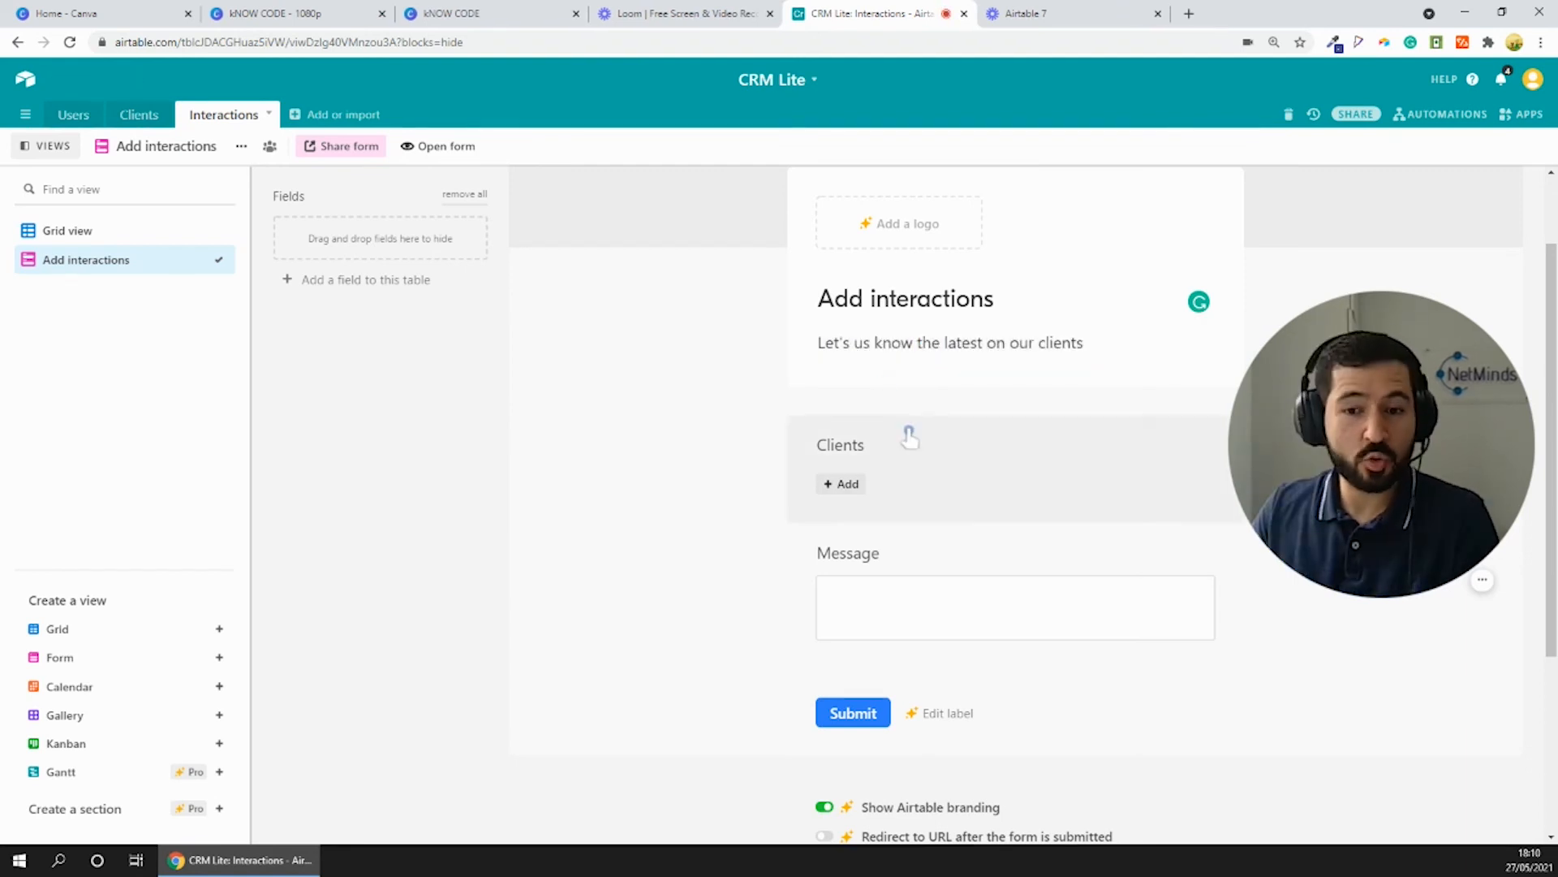
pyautogui.click(455, 148)
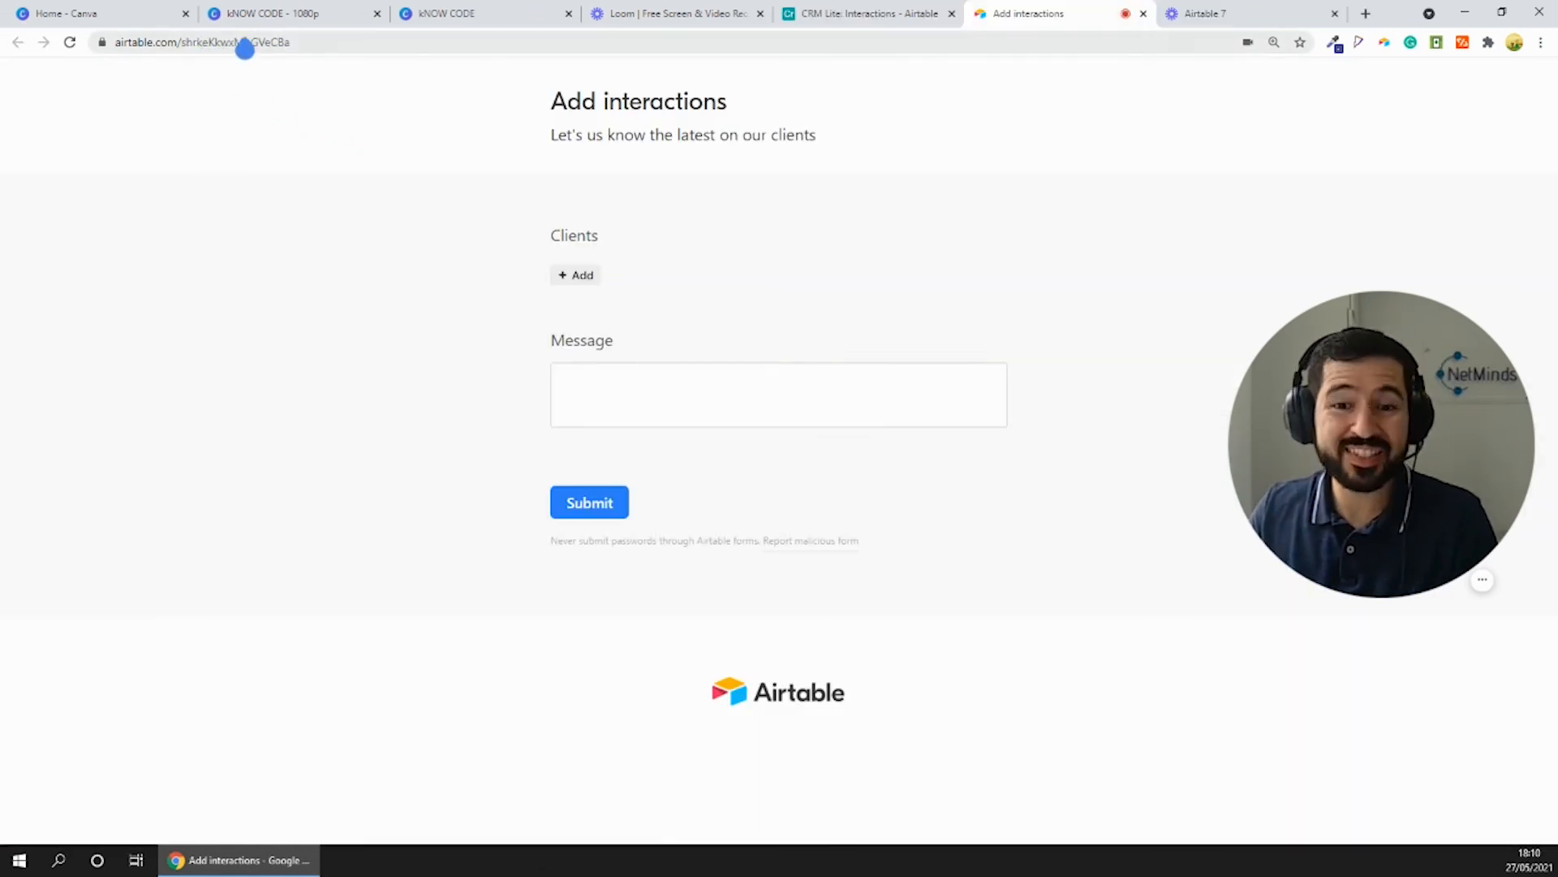
# - Submit an interaction through the form for the third listed client, with a message starting "We set a meeting for next"
pyautogui.click(583, 277)
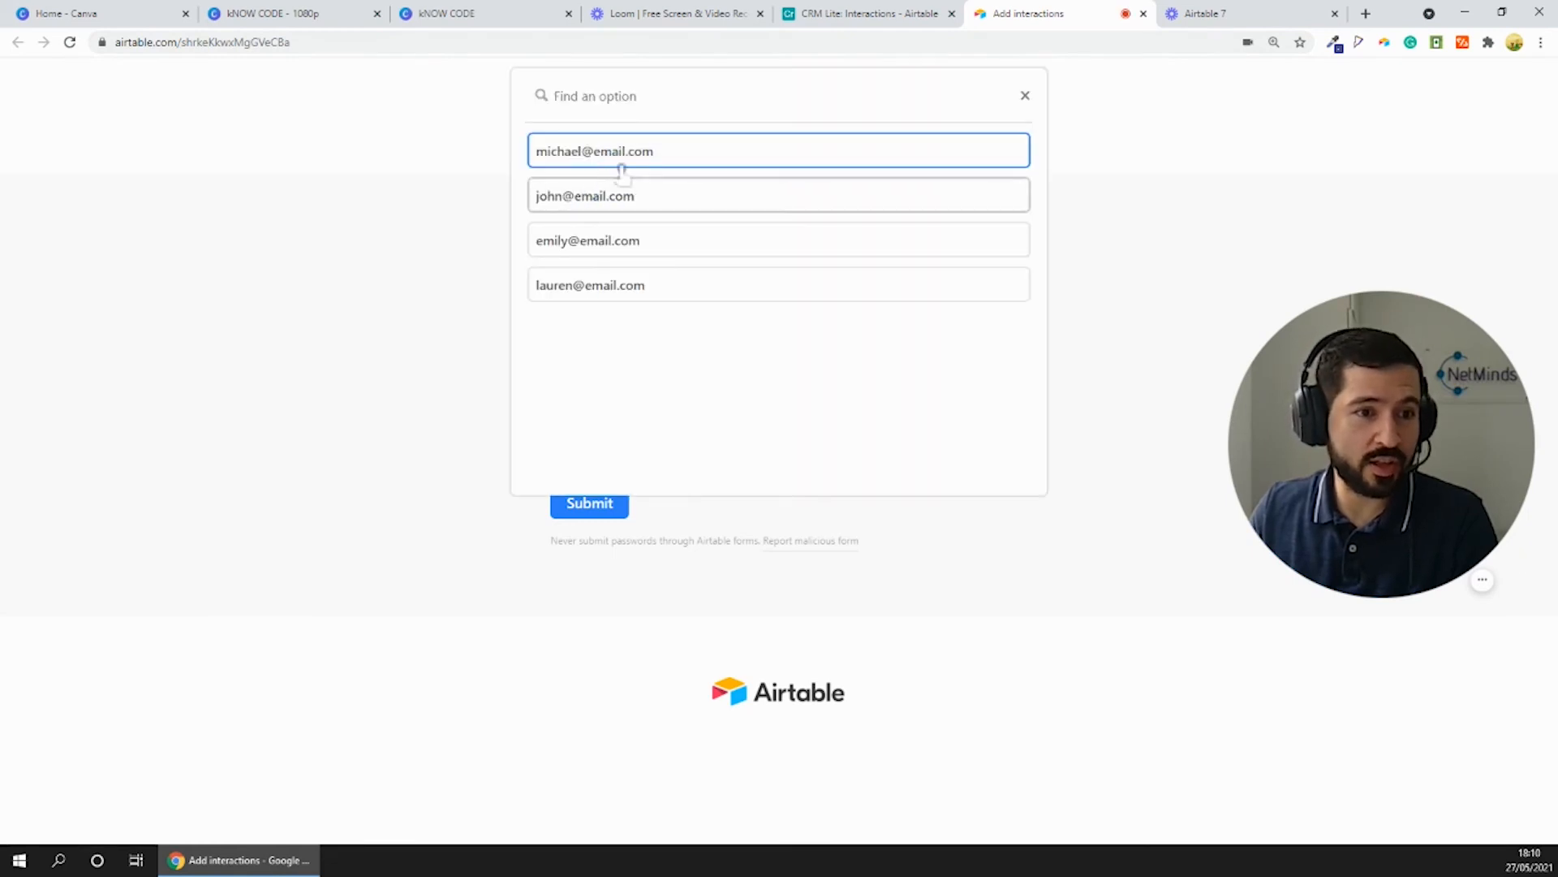
pyautogui.click(574, 239)
pyautogui.click(650, 435)
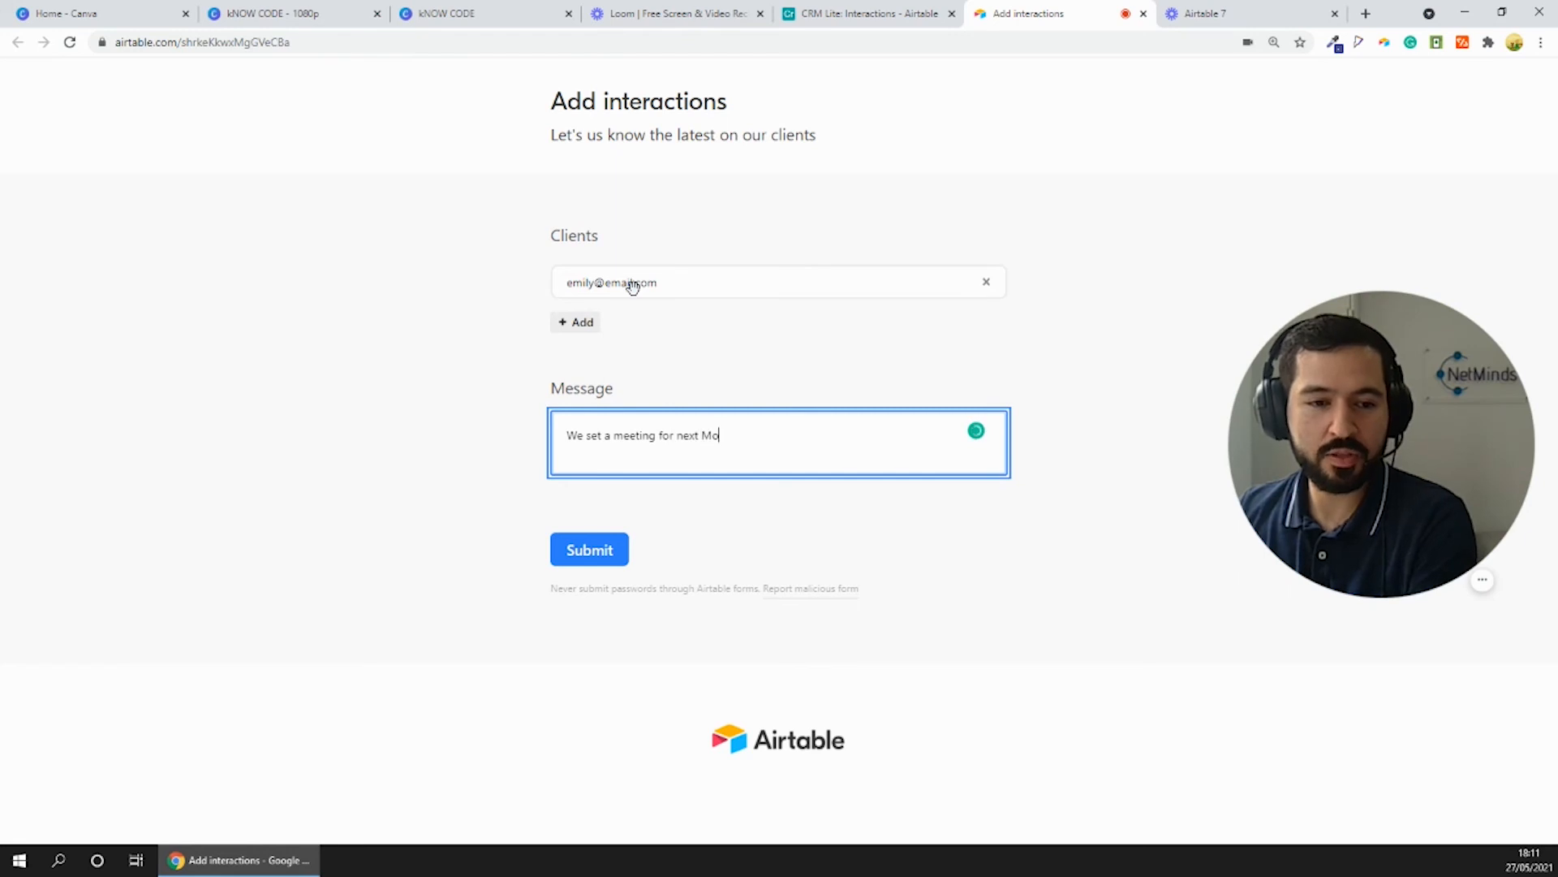
pyautogui.click(603, 547)
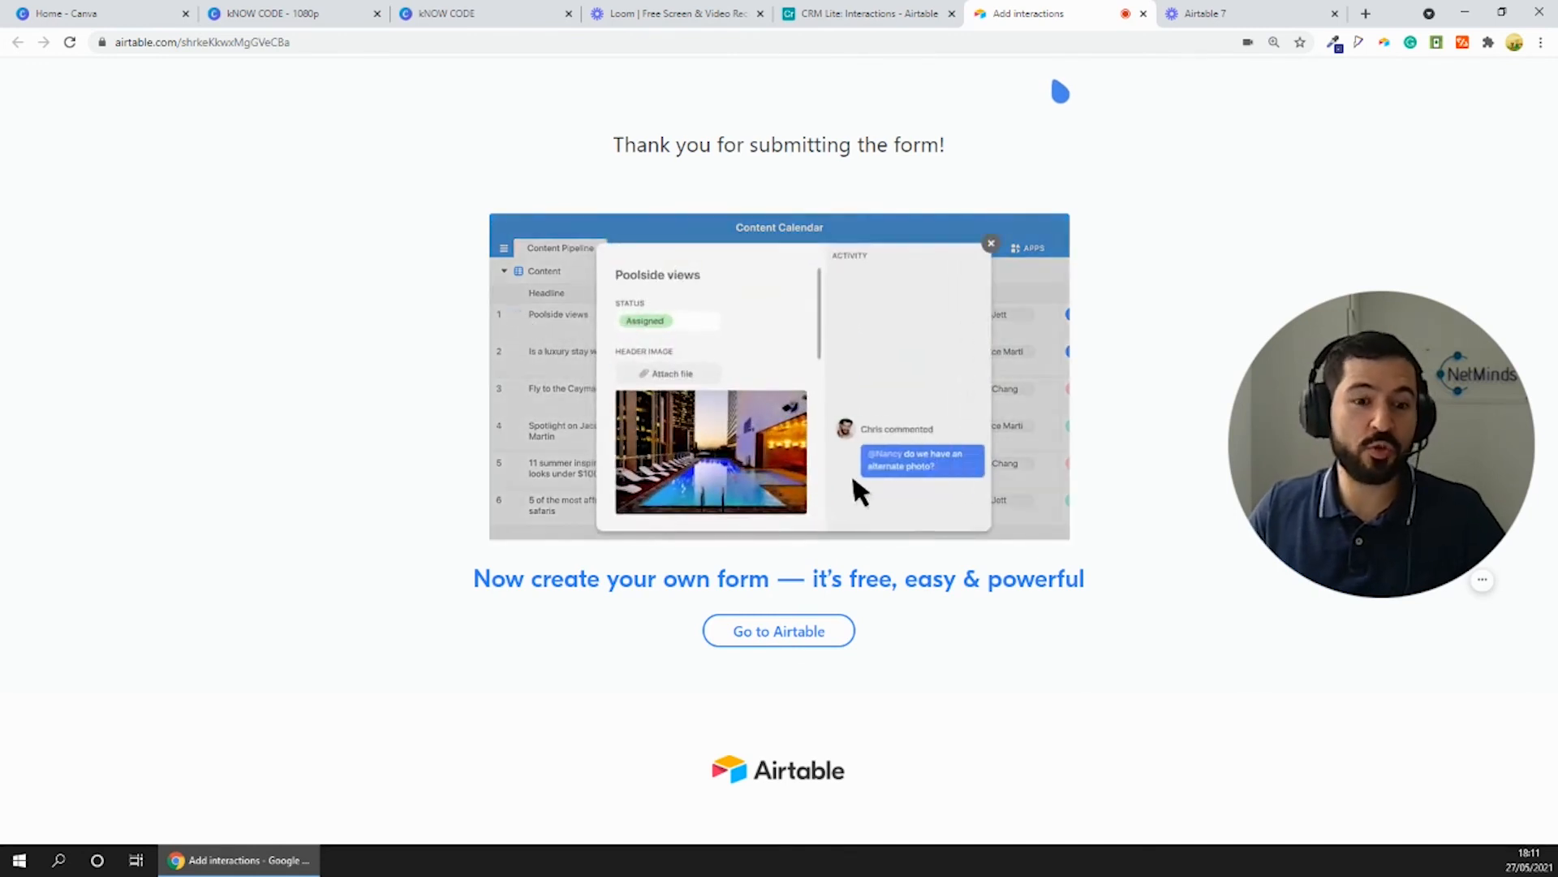
# - Turn on the "Submit another response" button shown after submission in the Add interactions form's settings
pyautogui.click(889, 13)
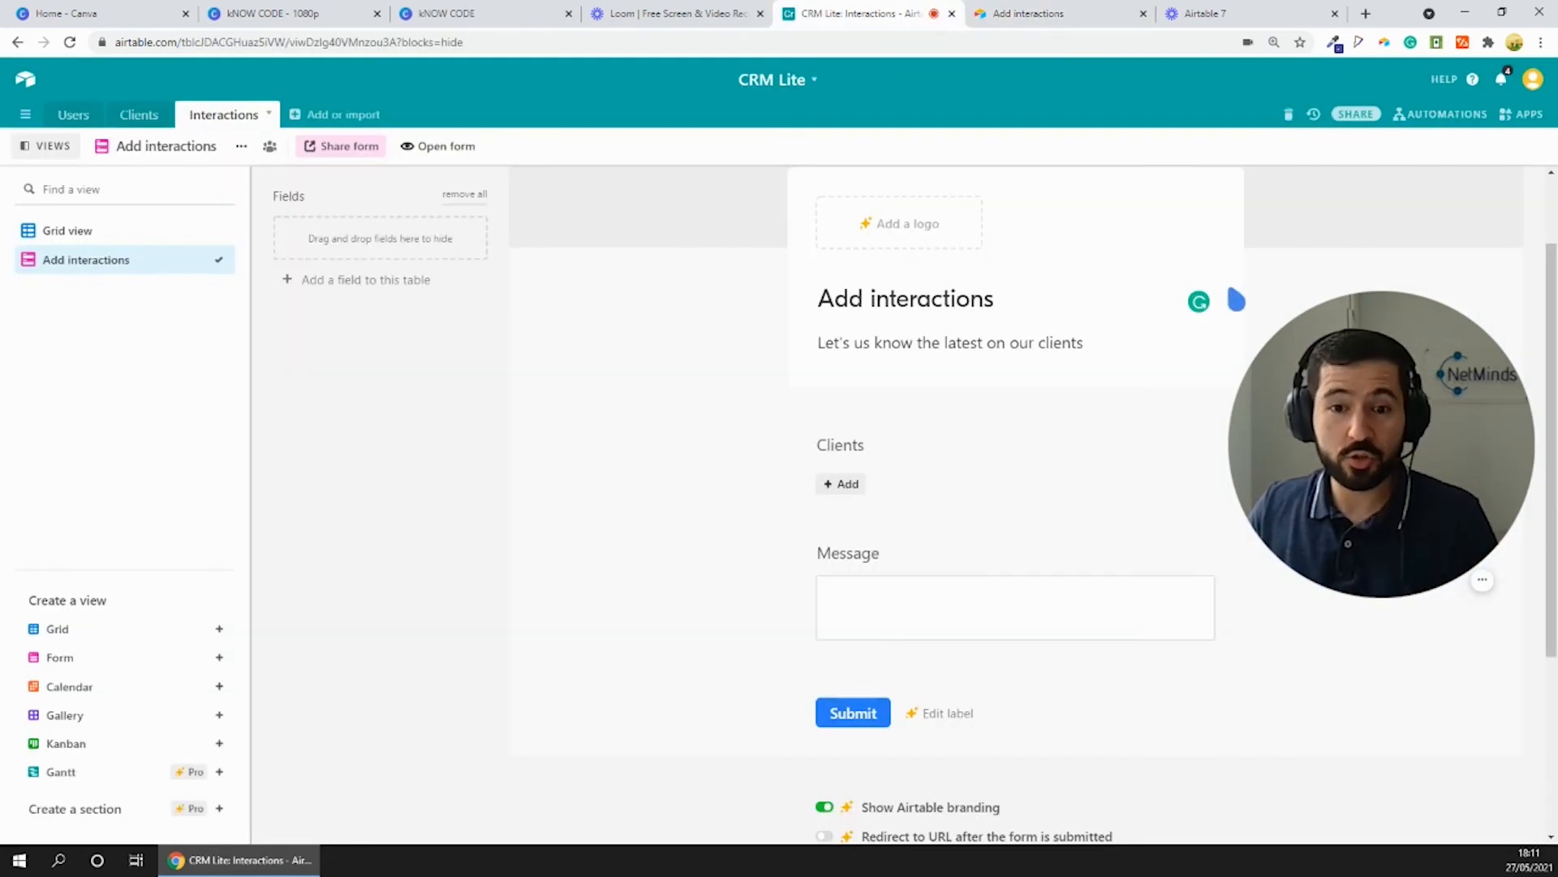
pyautogui.scroll(-4, 948, 313)
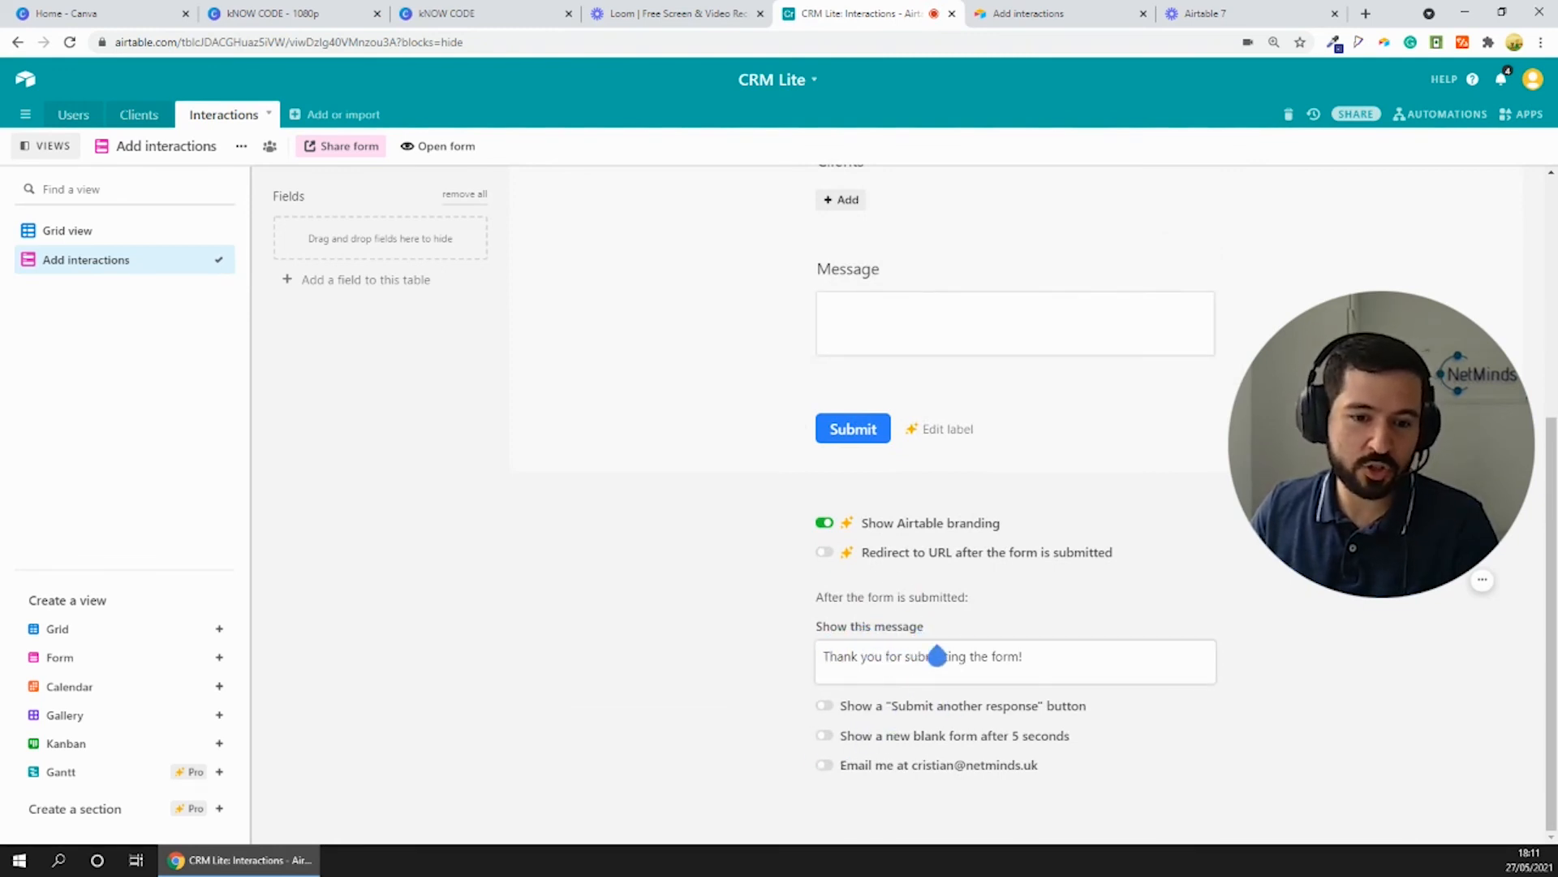
pyautogui.click(824, 705)
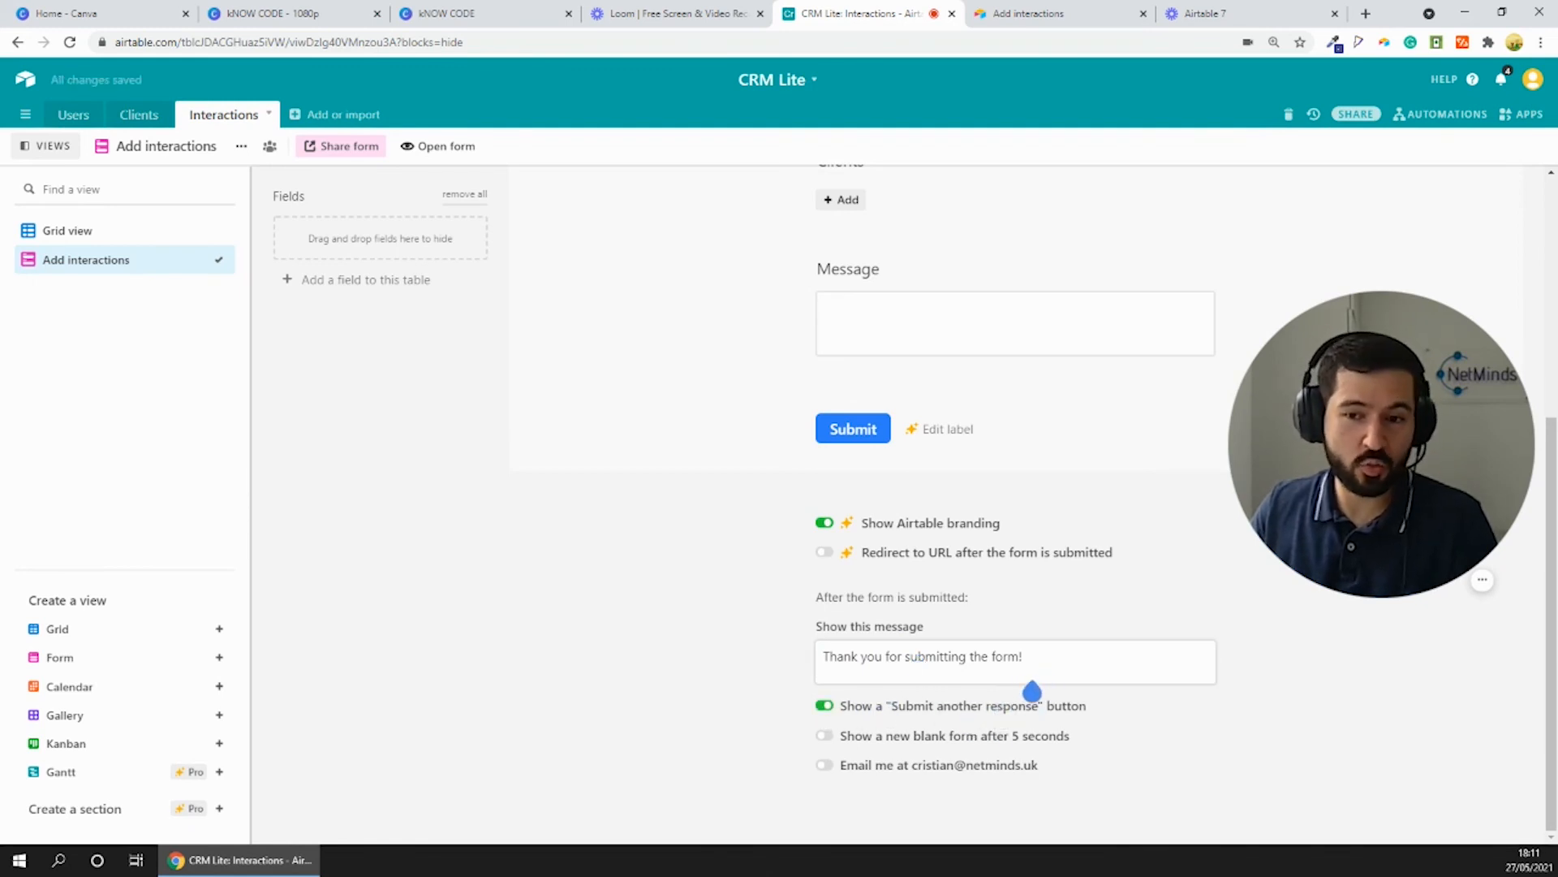
# - Submit an interaction for the fourth listed client with the message "We just sent an email to her" and start another response
pyautogui.moveTo(1461, 592)
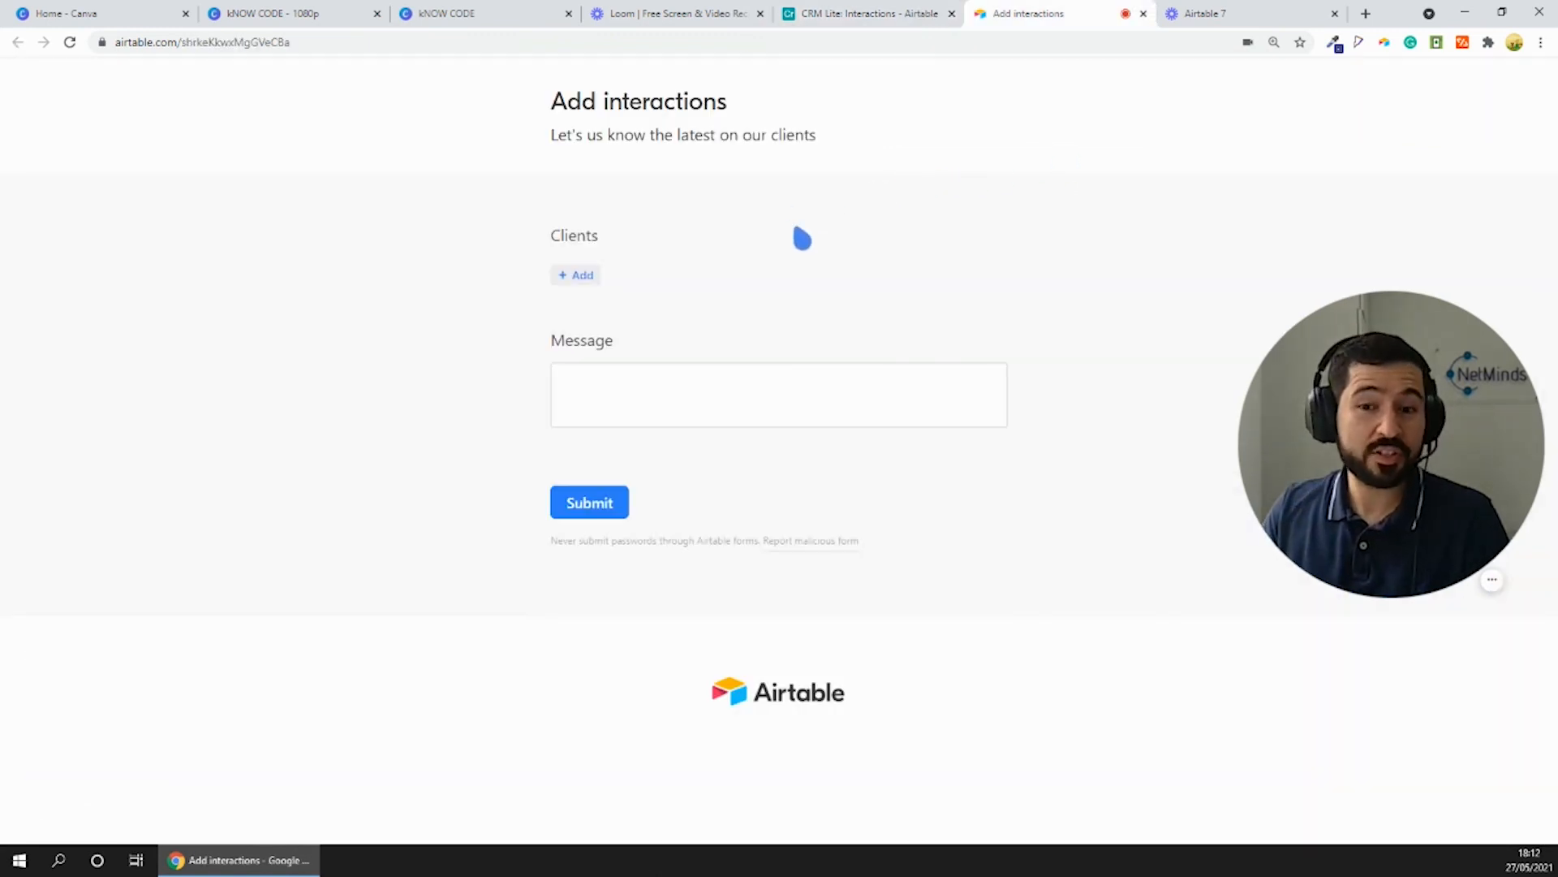
pyautogui.click(595, 279)
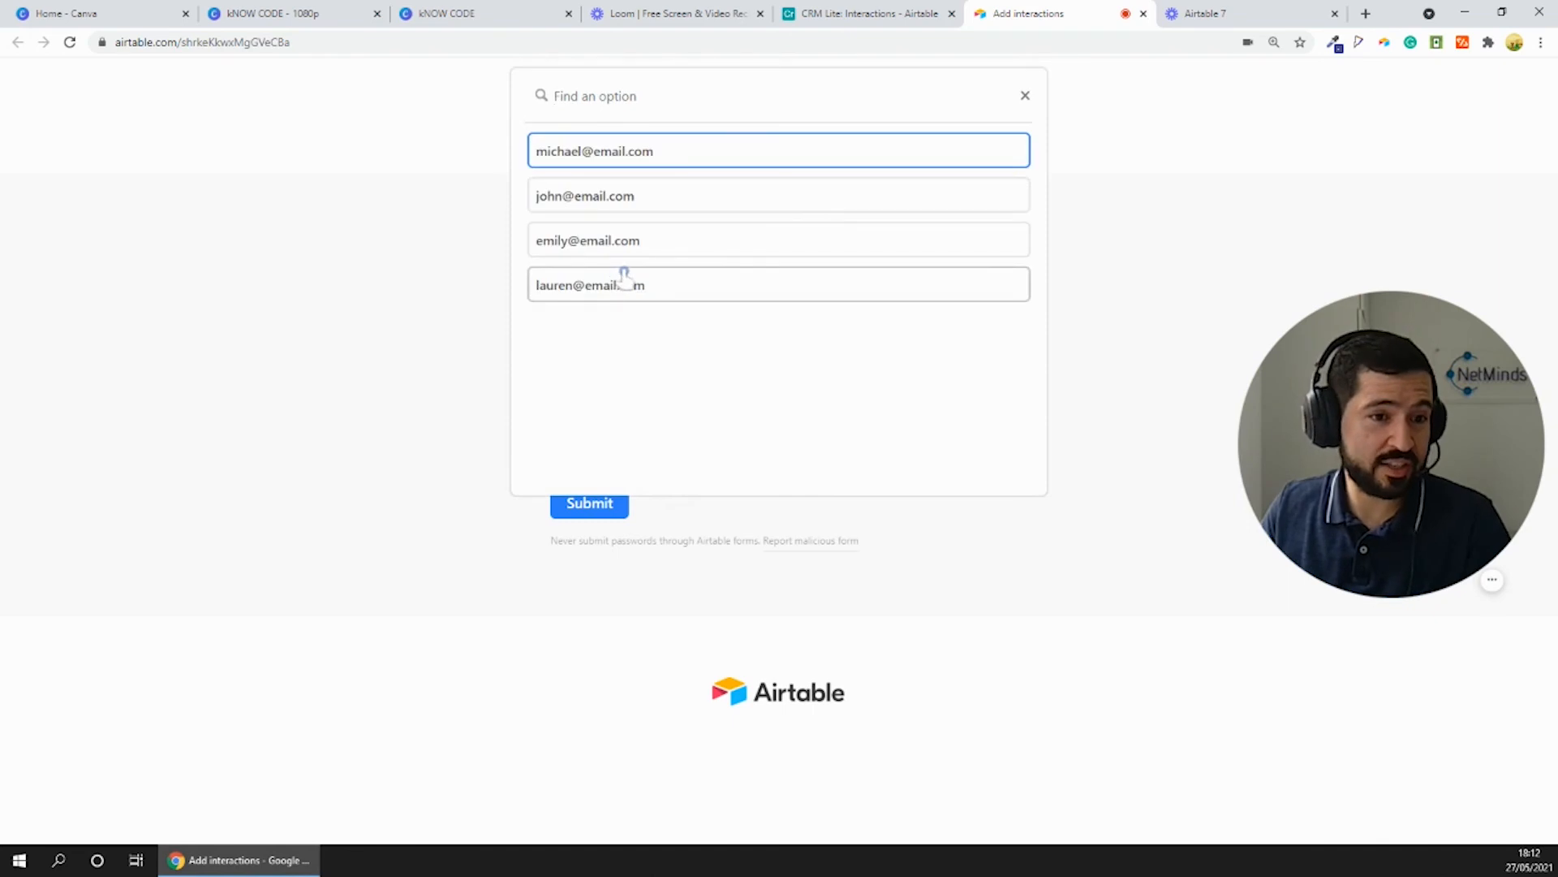
pyautogui.click(618, 278)
pyautogui.click(682, 443)
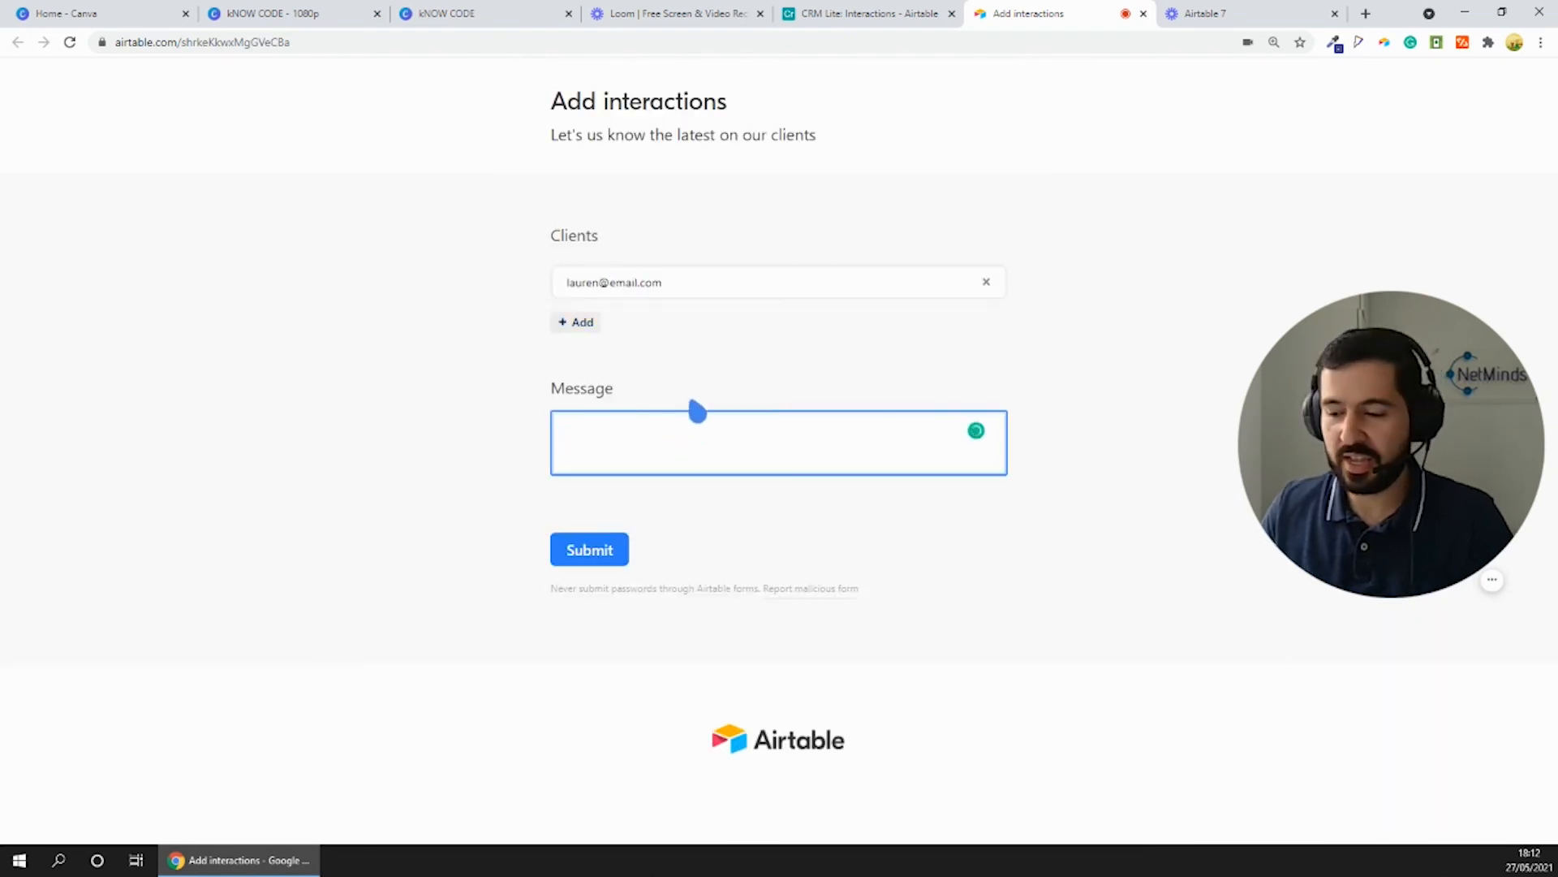
pyautogui.write('We ')
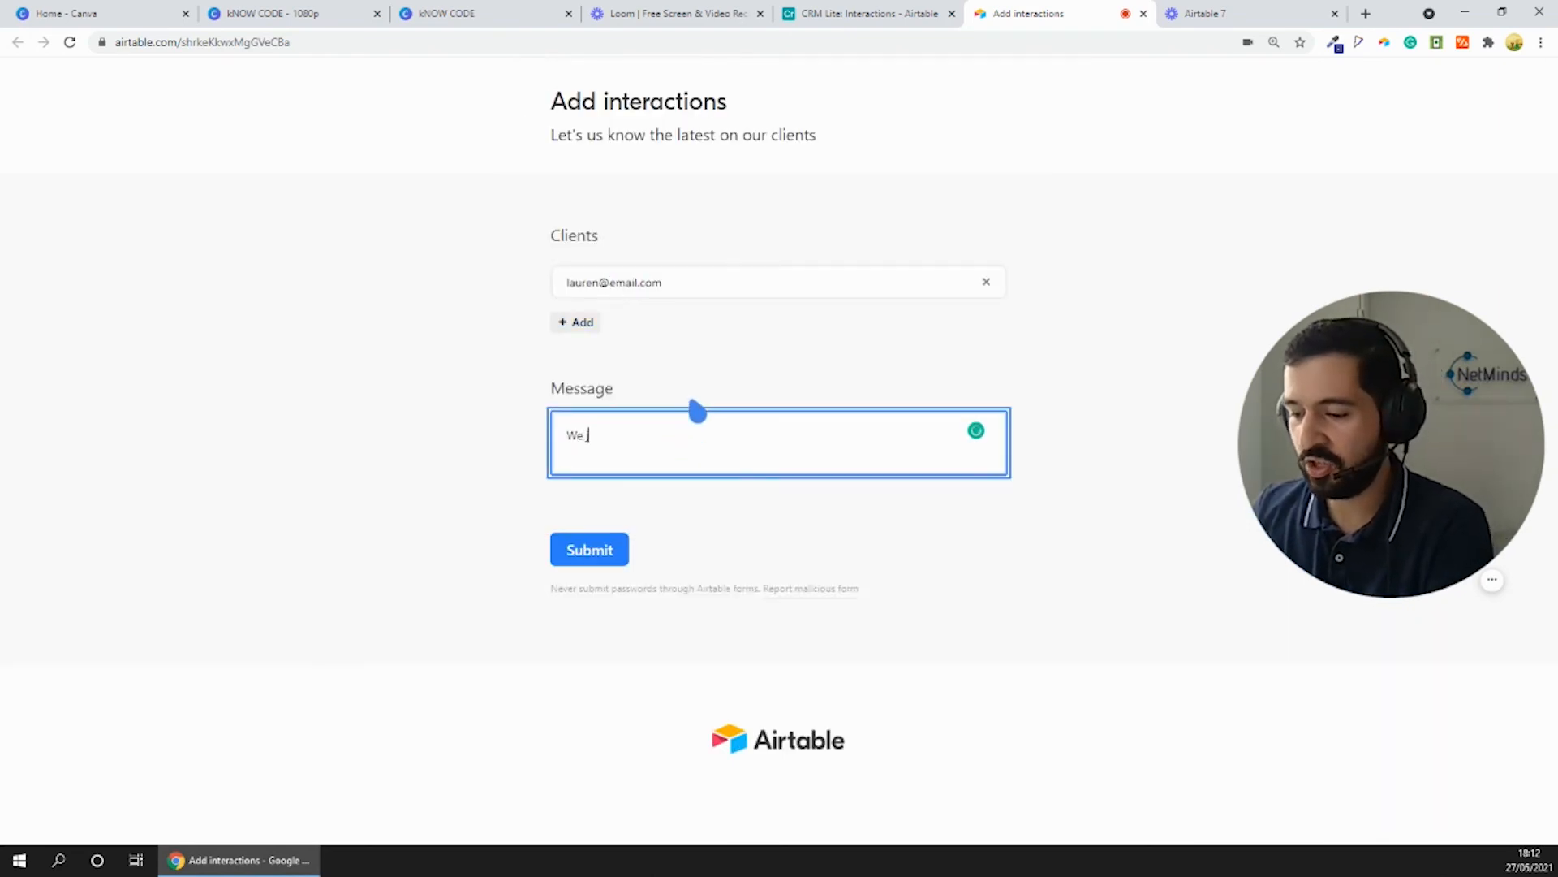
pyautogui.write('just sent an email to her')
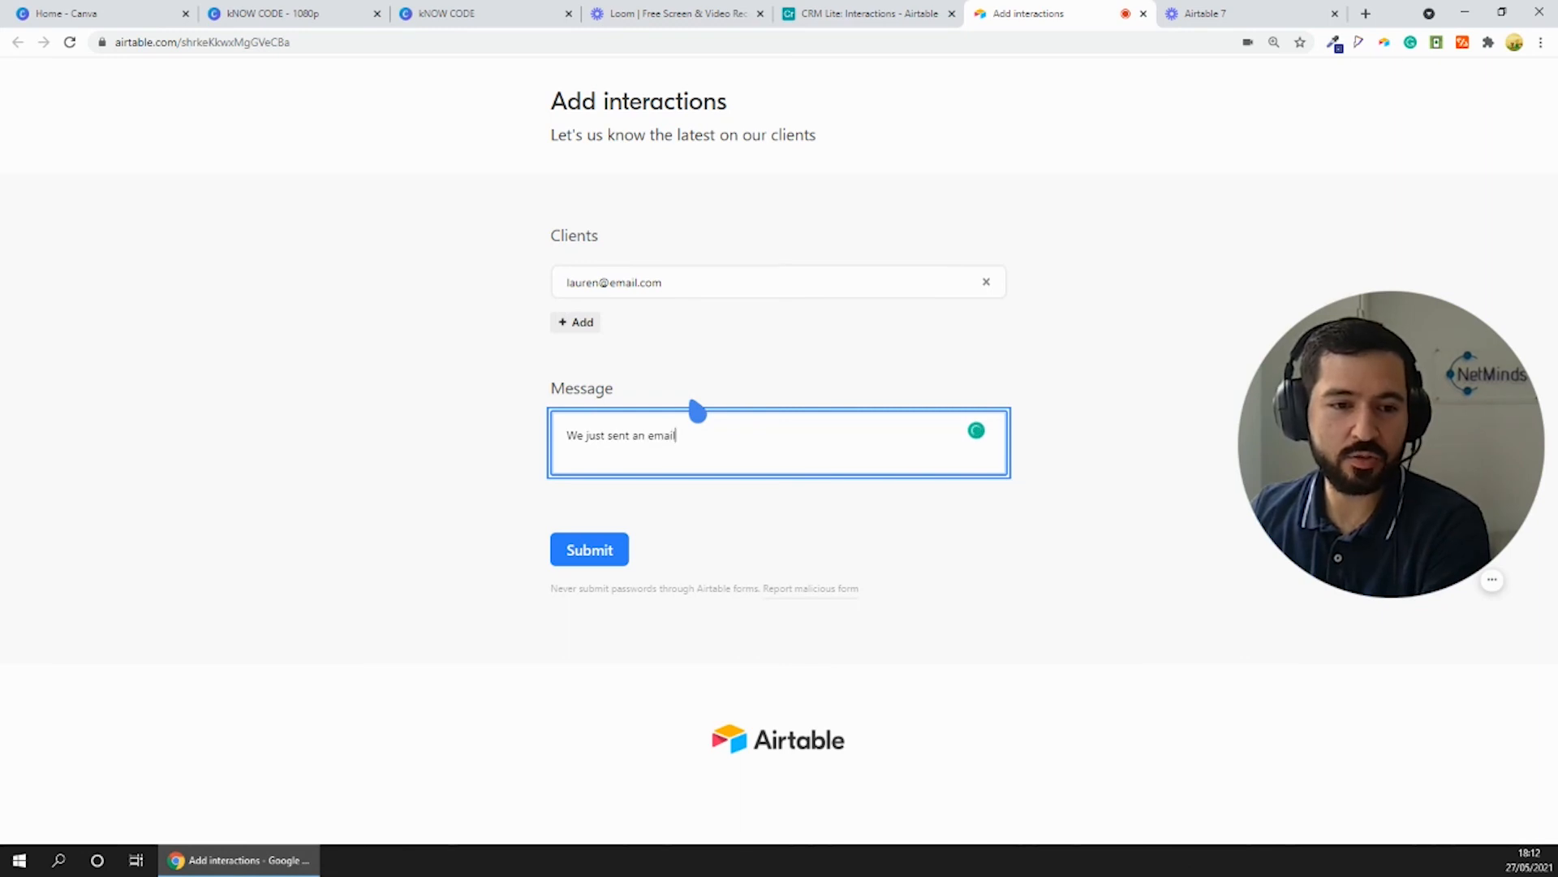
pyautogui.click(587, 551)
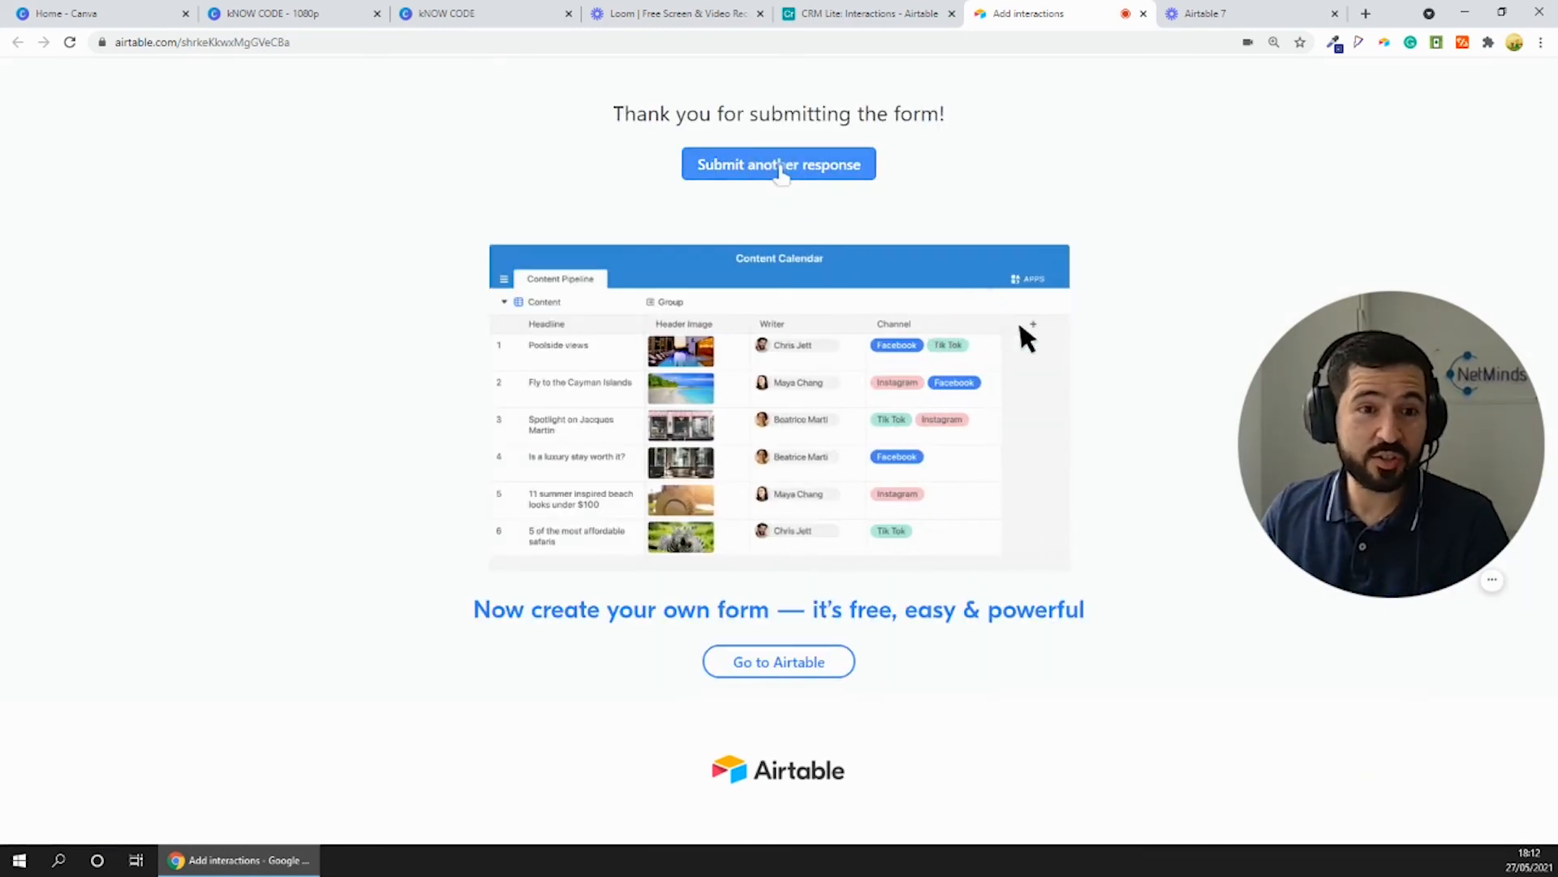
pyautogui.click(794, 167)
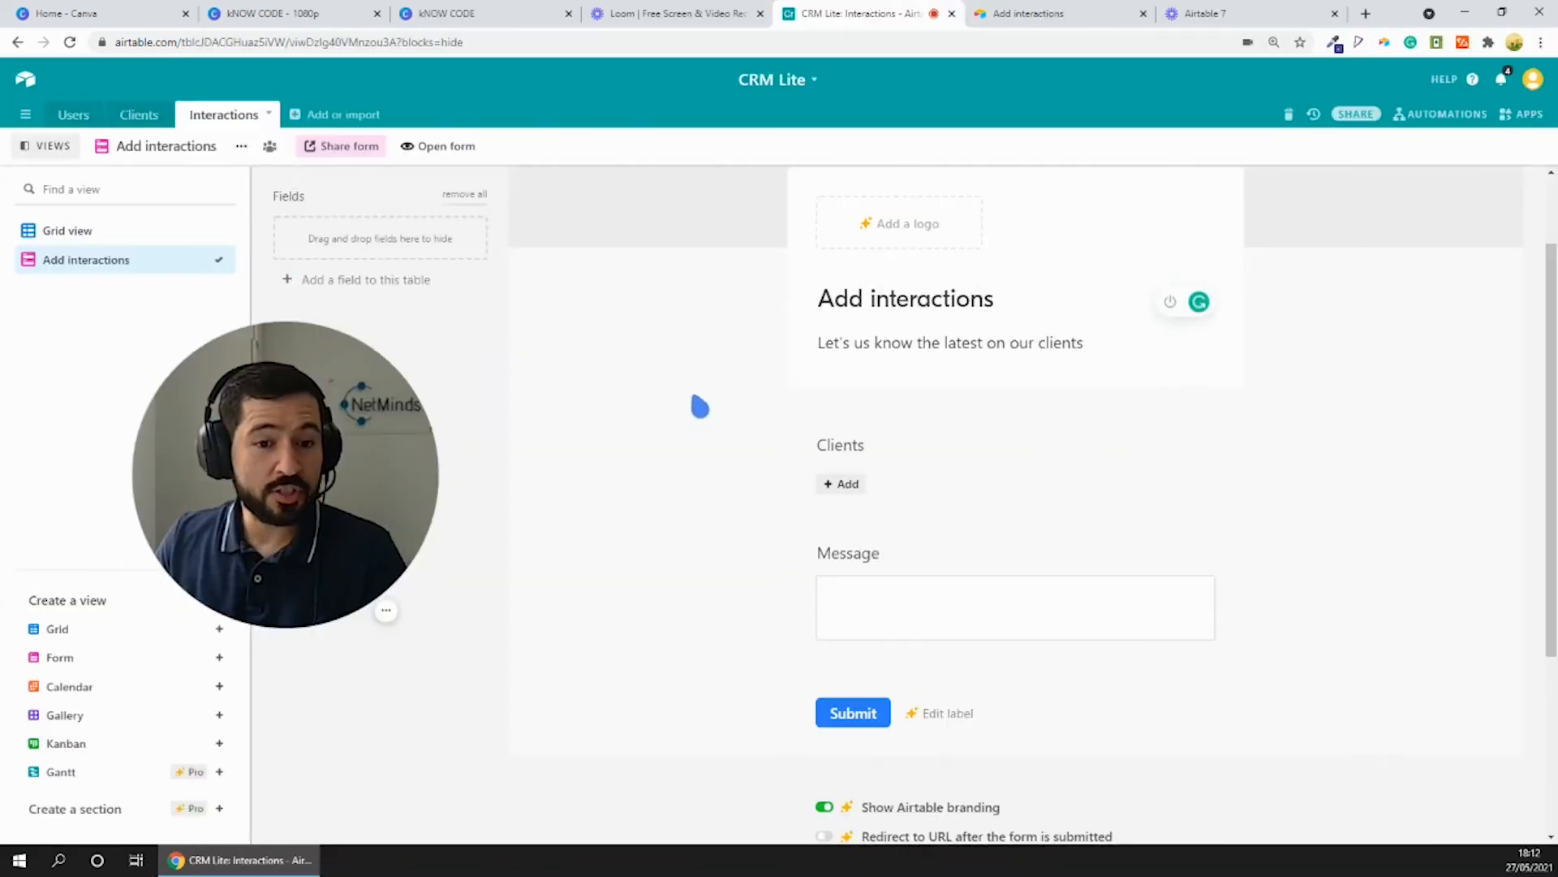
# - Make the Clients and Message fields required in the Add interactions form
pyautogui.scroll(-1, 692, 396)
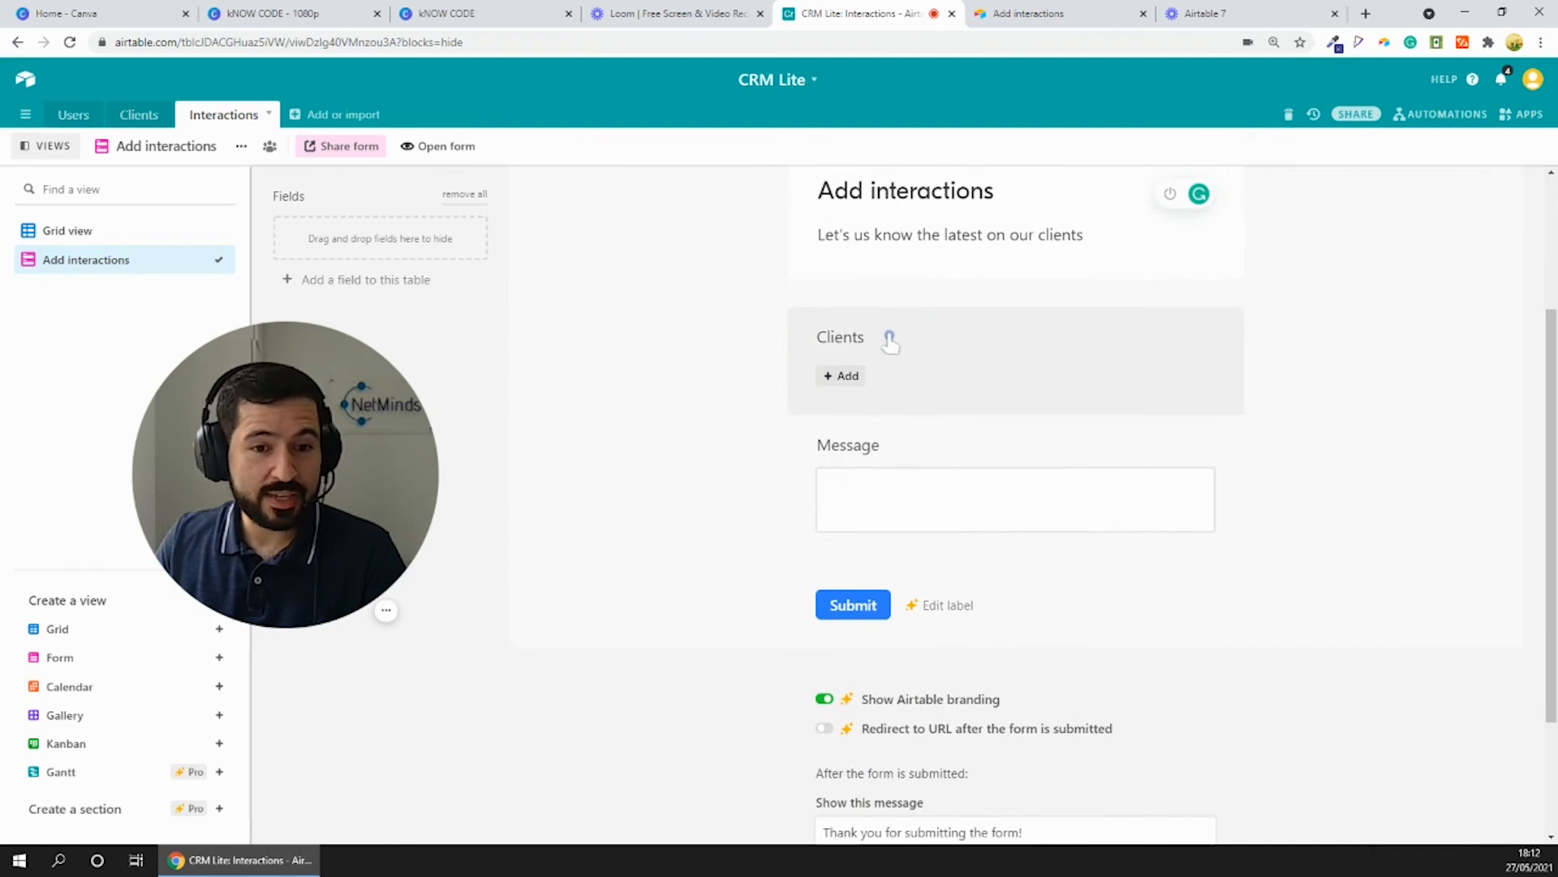
pyautogui.click(887, 338)
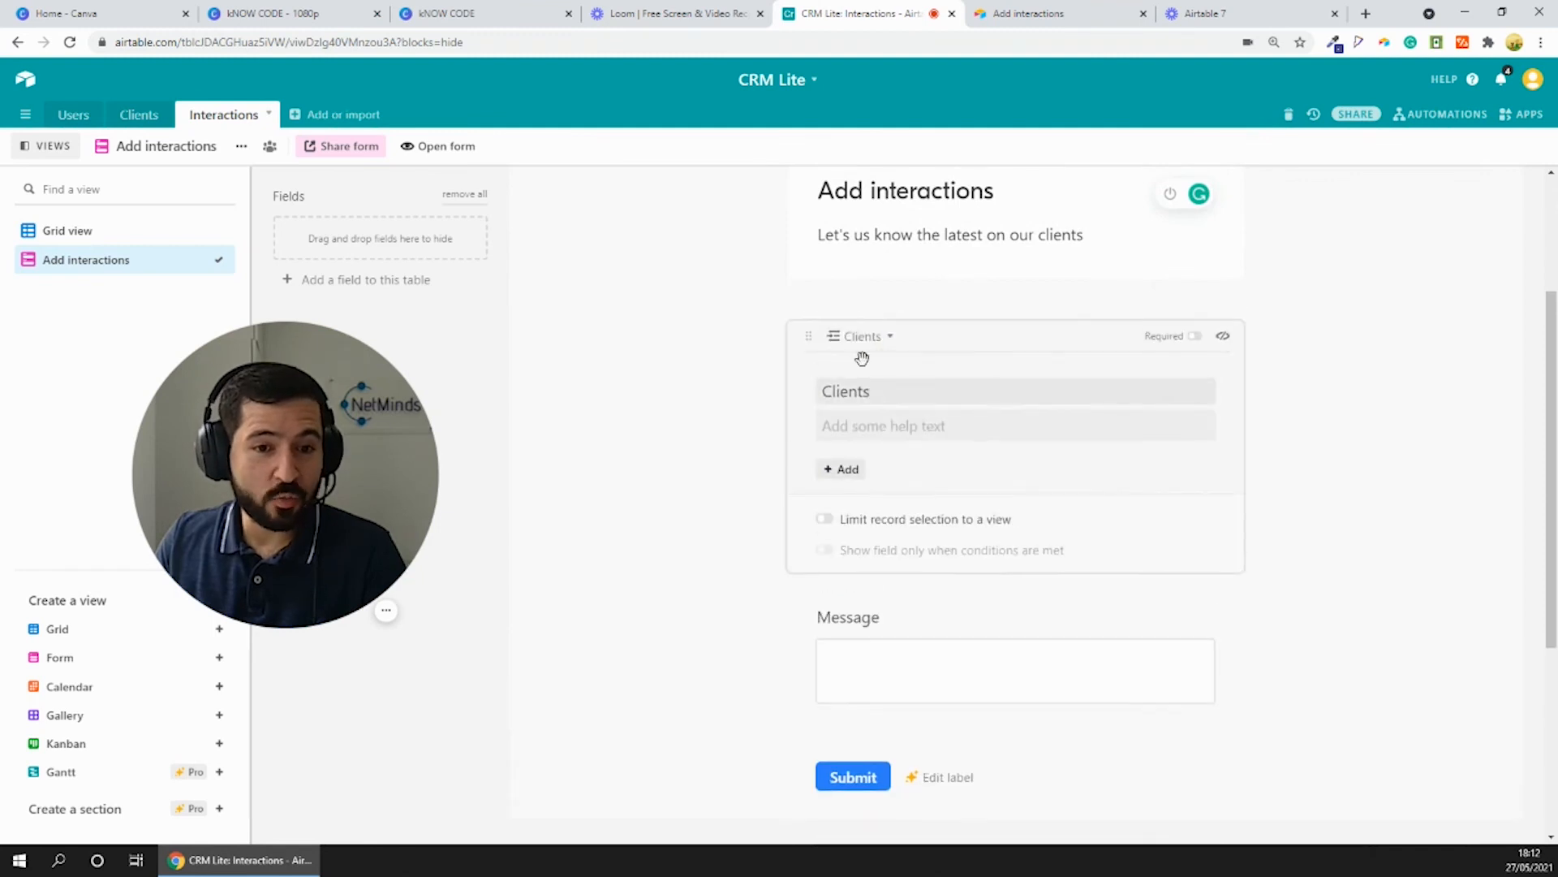
pyautogui.click(1192, 337)
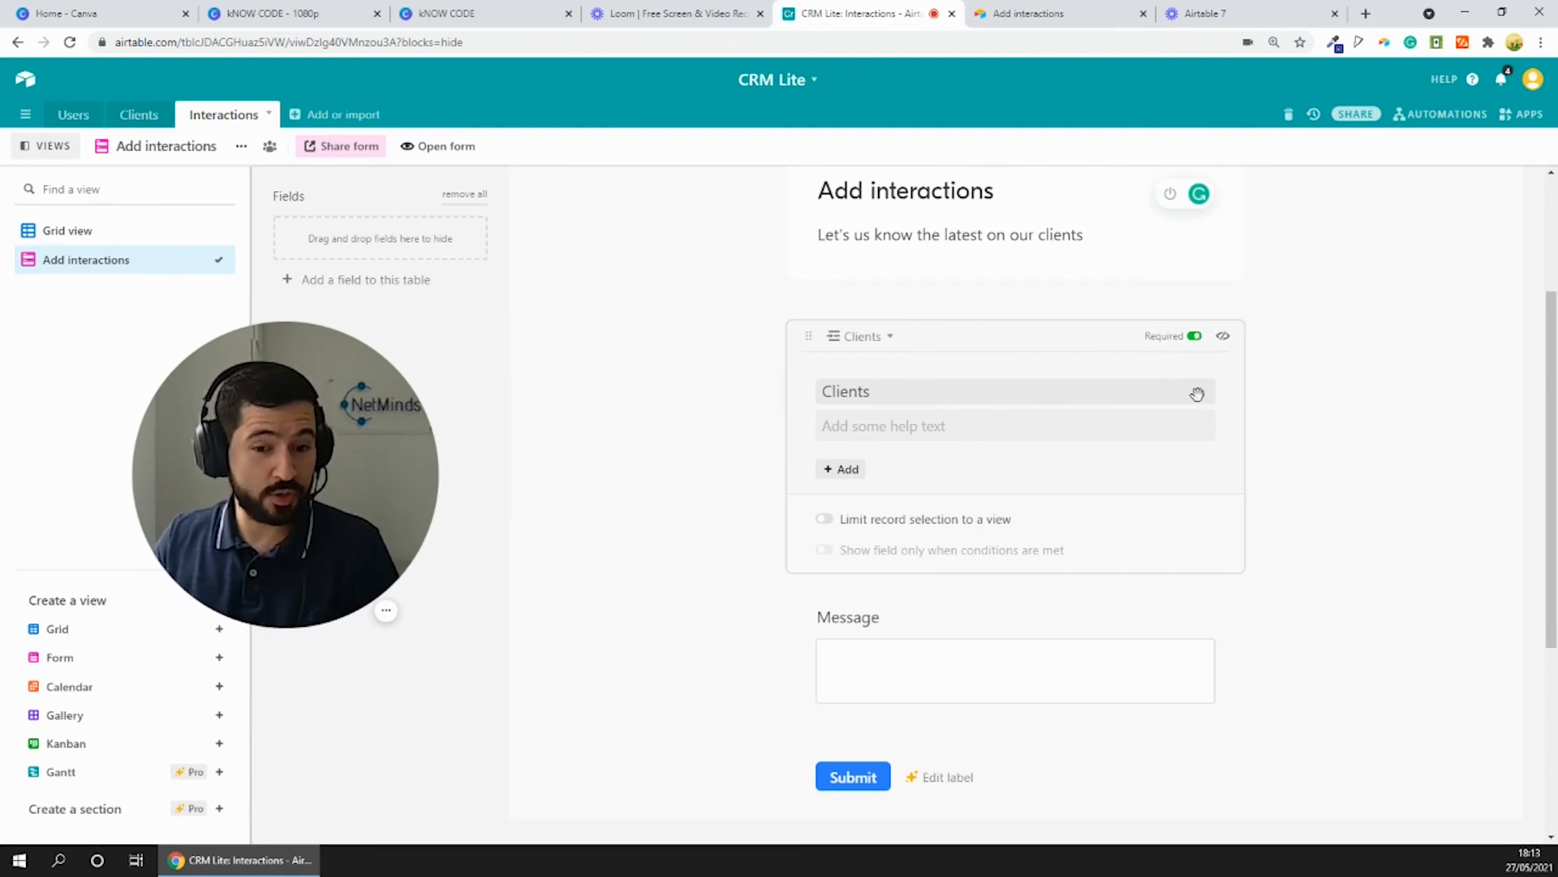
pyautogui.scroll(-3, 1165, 446)
pyautogui.click(1177, 382)
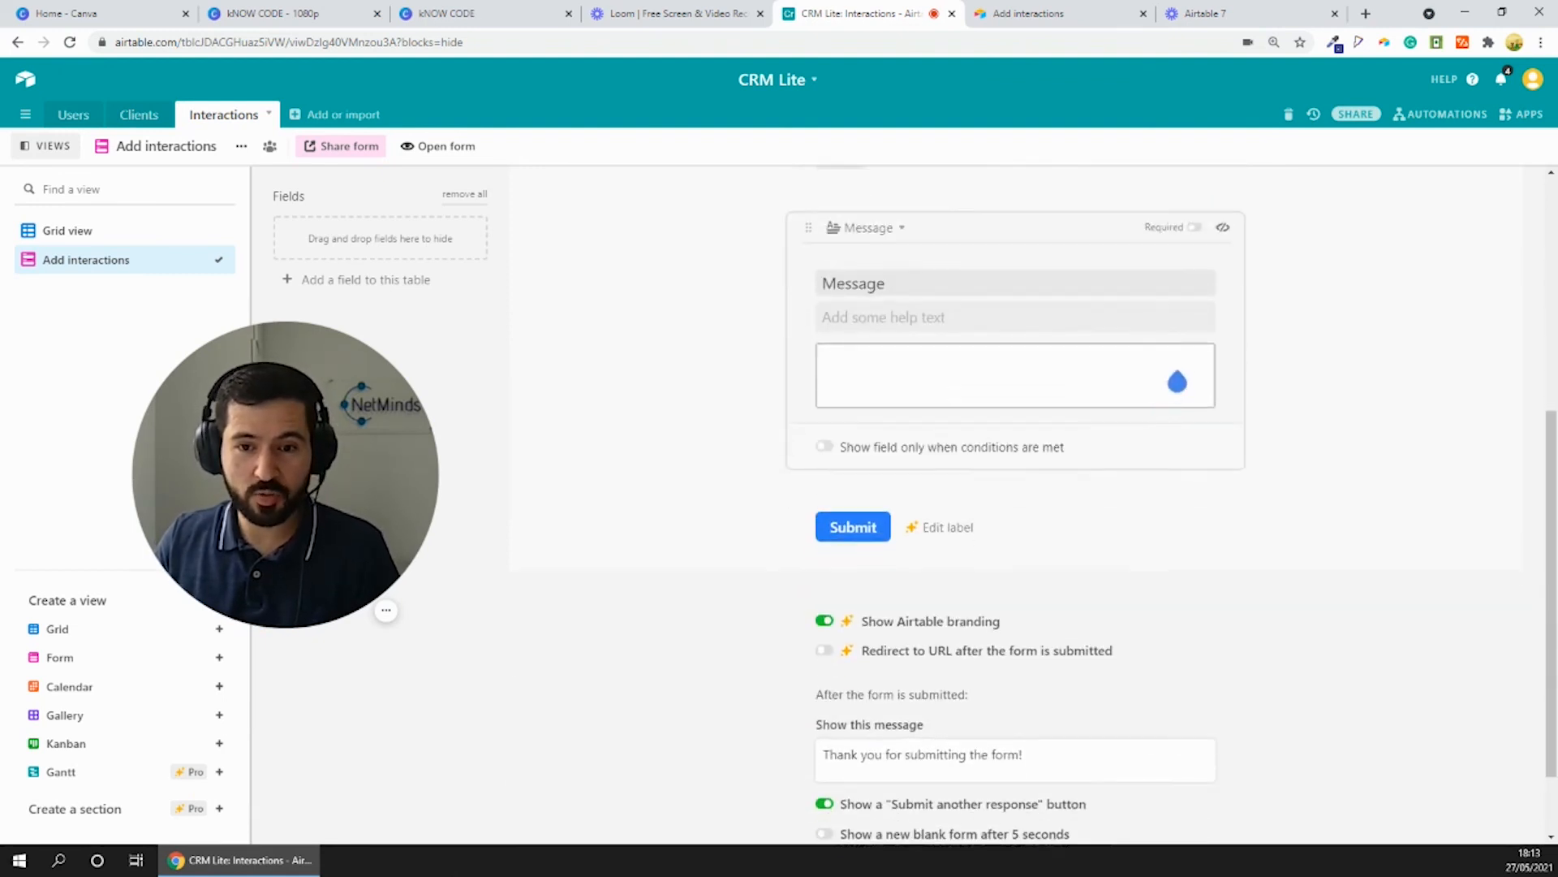
pyautogui.click(1193, 227)
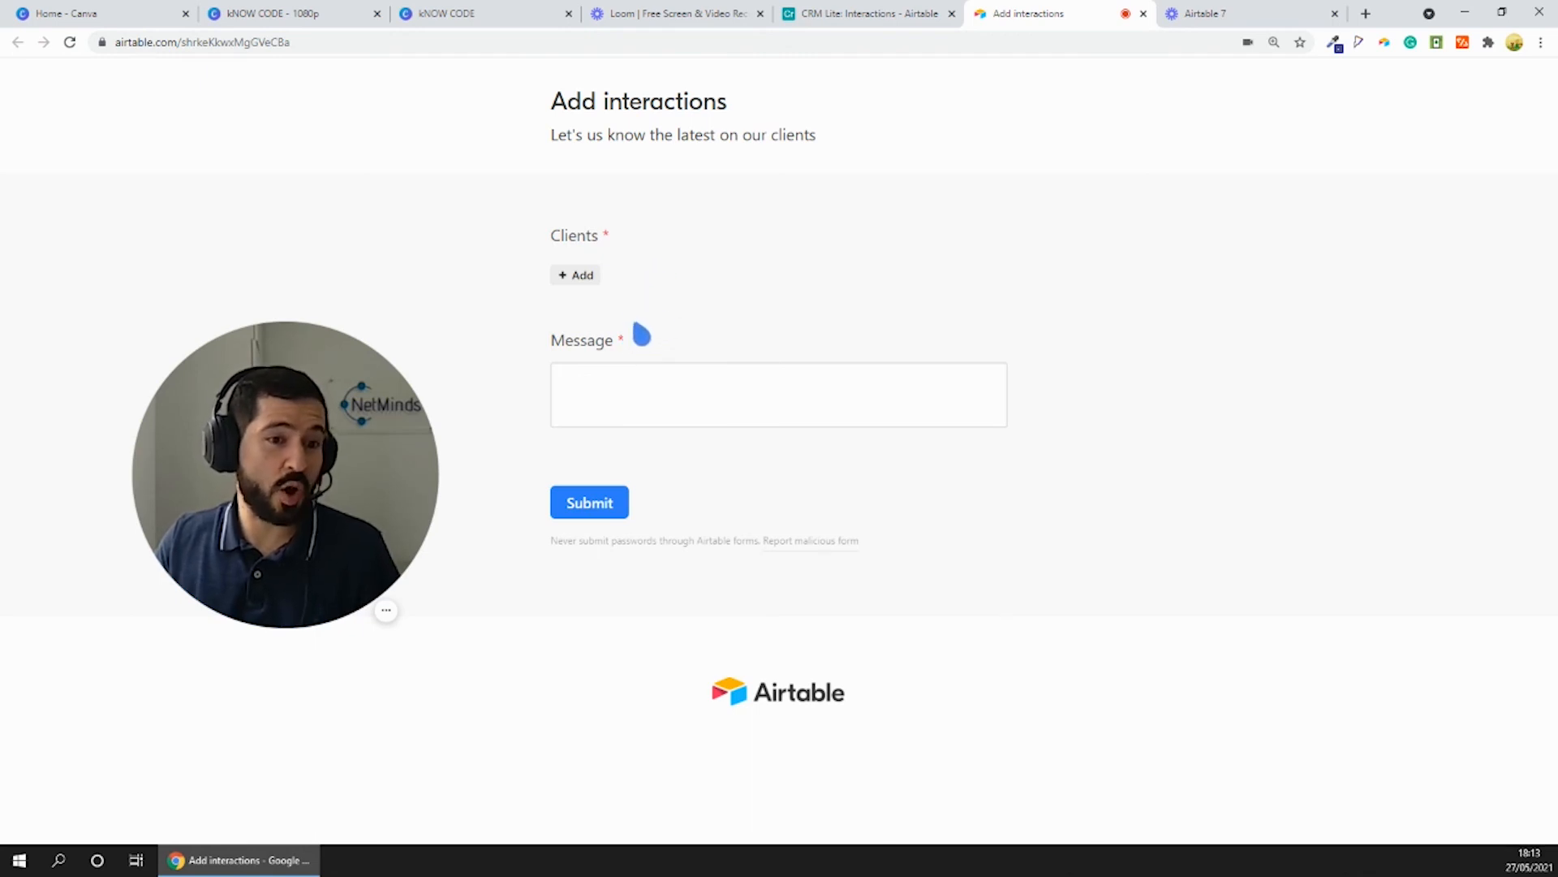
# - Test the required fields by trying to submit the live form empty and with only the second listed client selected
pyautogui.click(592, 503)
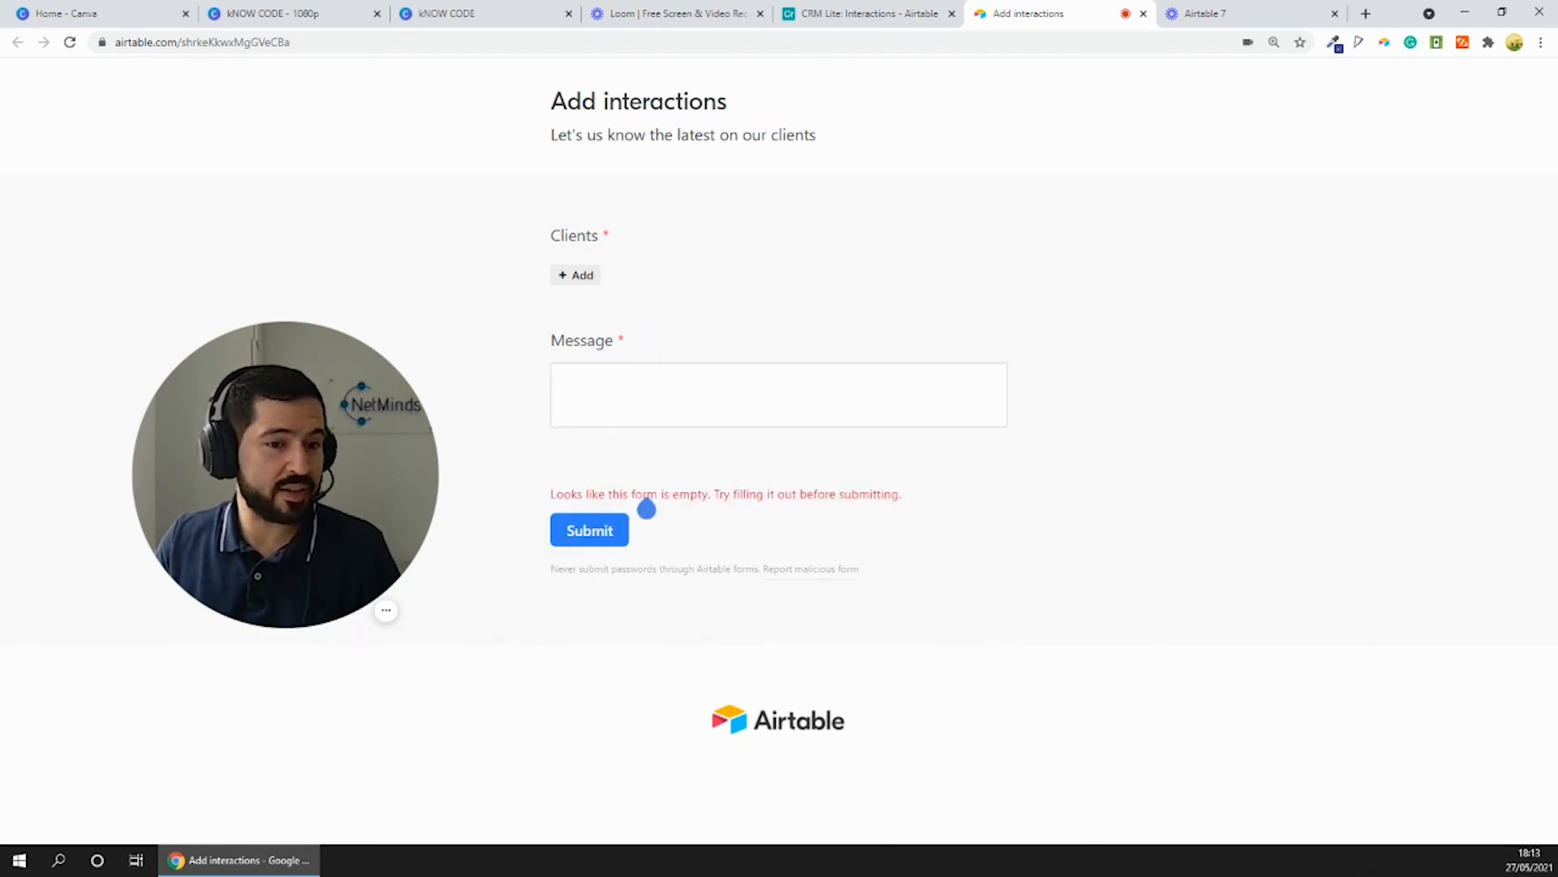
pyautogui.click(578, 276)
pyautogui.click(647, 198)
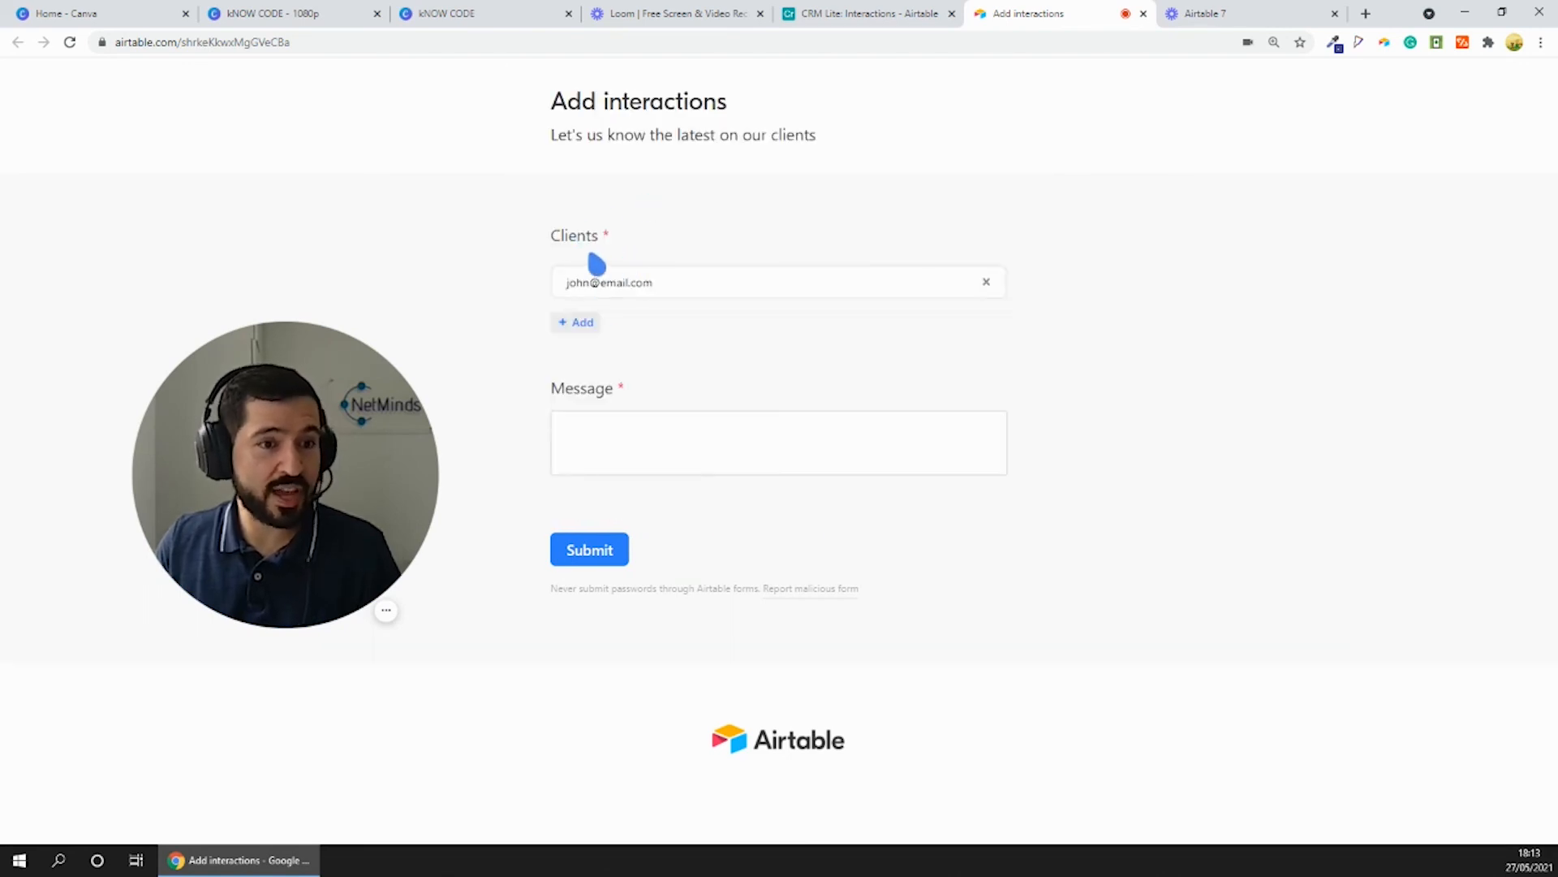
pyautogui.click(579, 546)
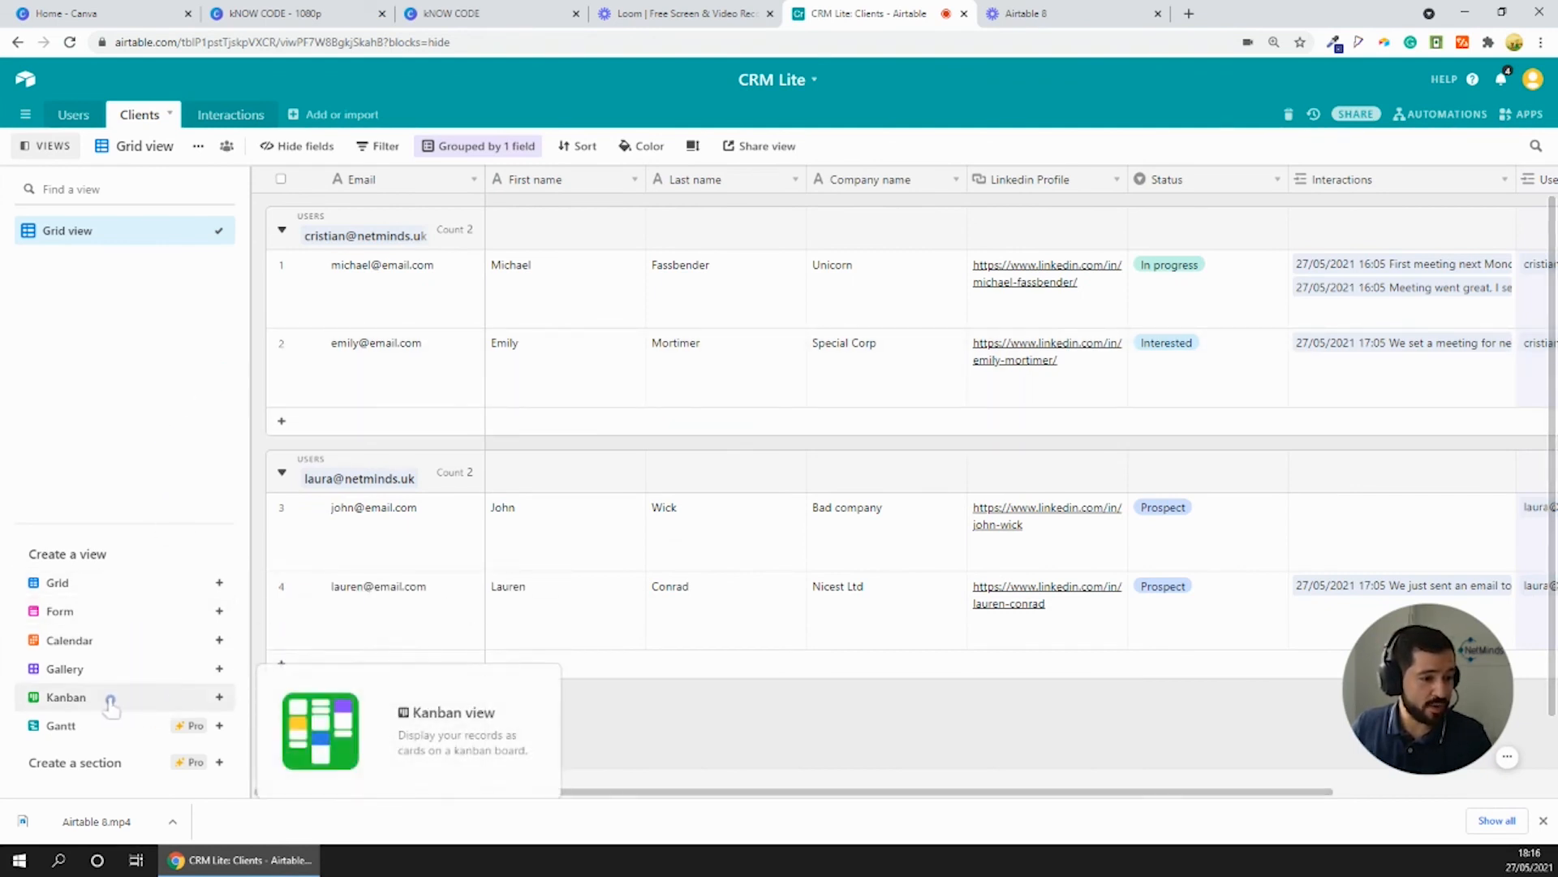
# - Create a Kanban view of the Clients table stacked by the Status field
pyautogui.click(220, 697)
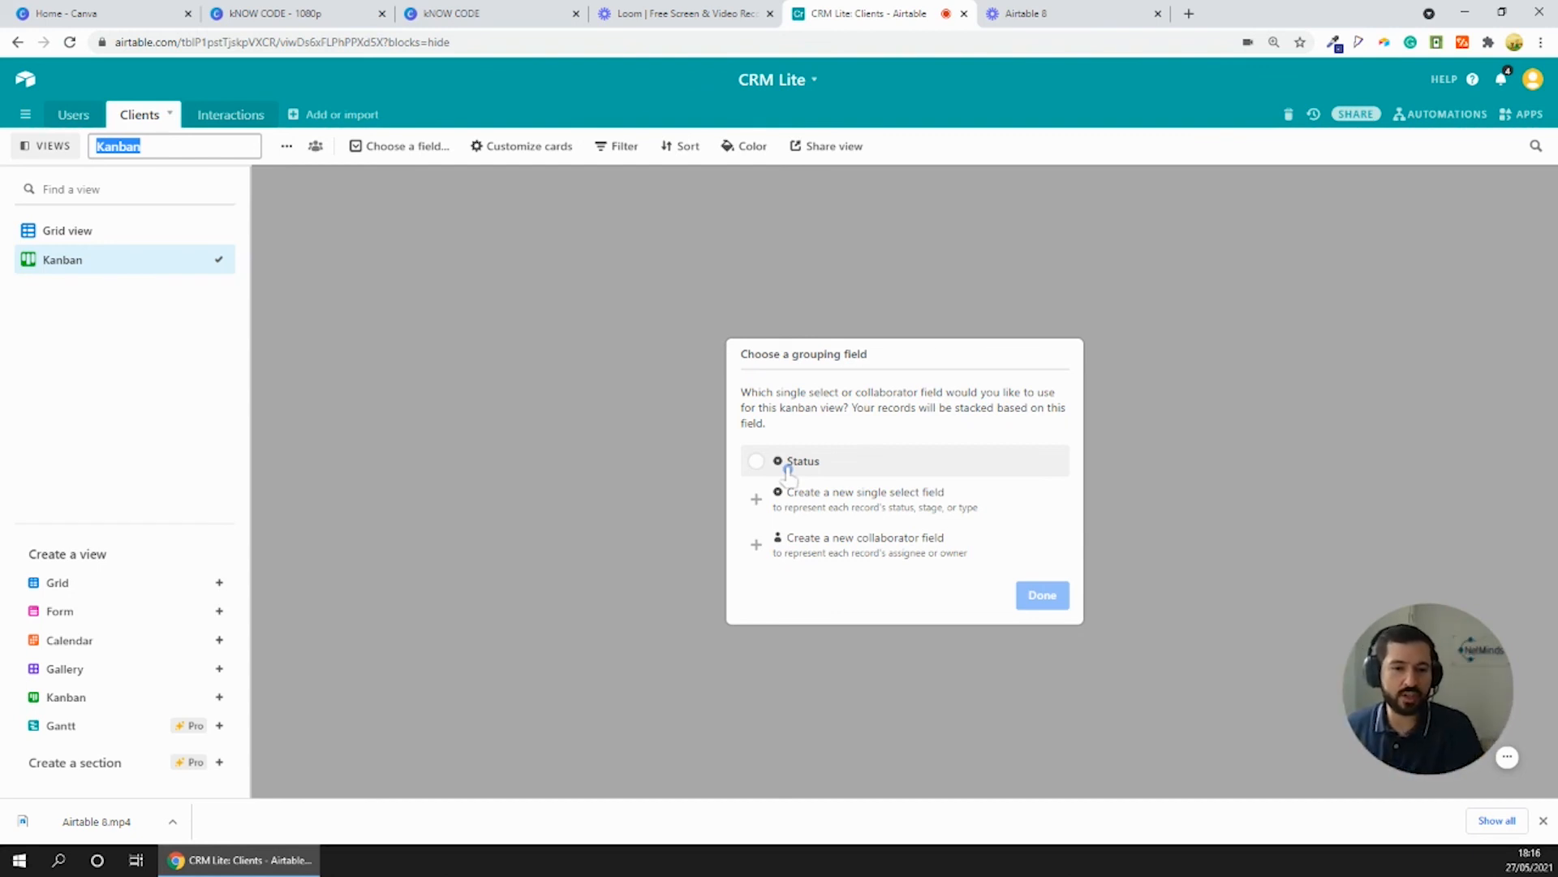
pyautogui.click(788, 464)
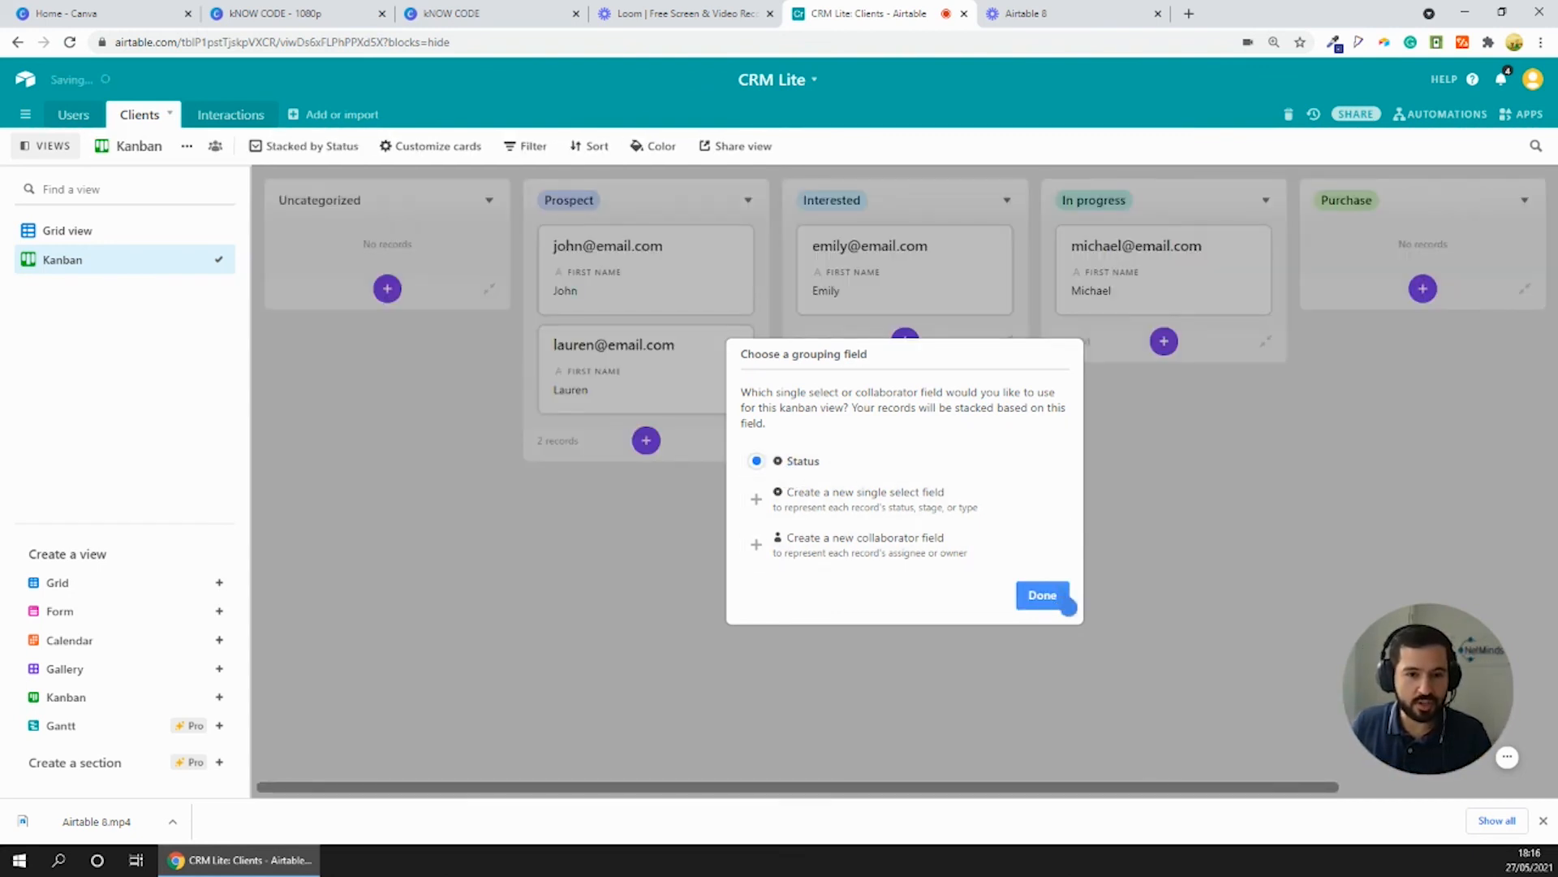
pyautogui.click(1042, 595)
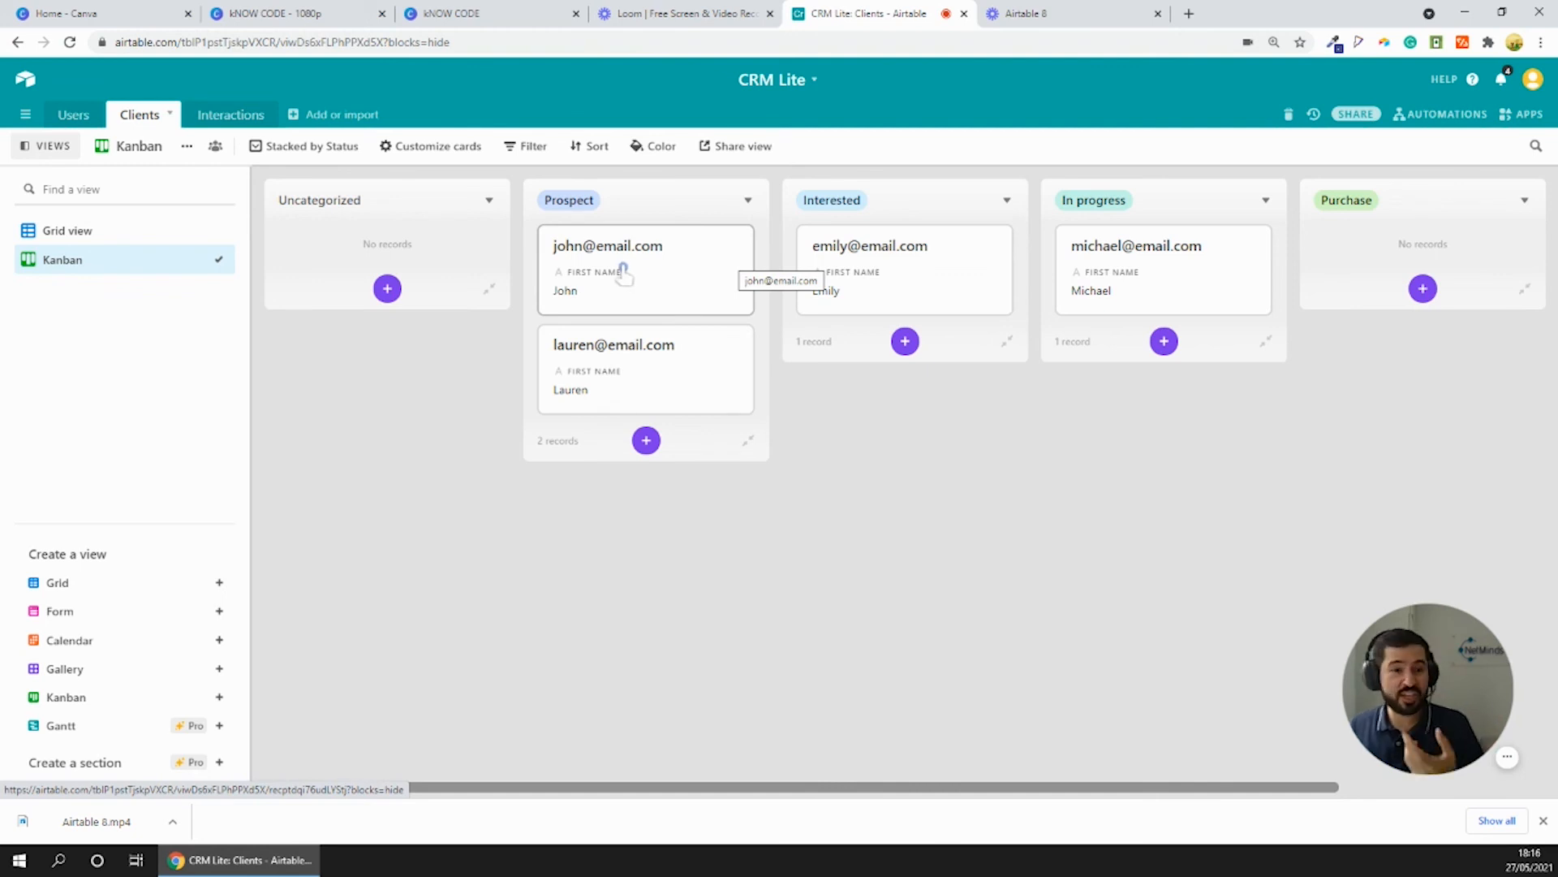
# - Move the first Prospect card to the Interested stack and check the client's Status in the grid view before returning to the Kanban
pyautogui.moveTo(622, 270); pyautogui.dragTo(885, 309)
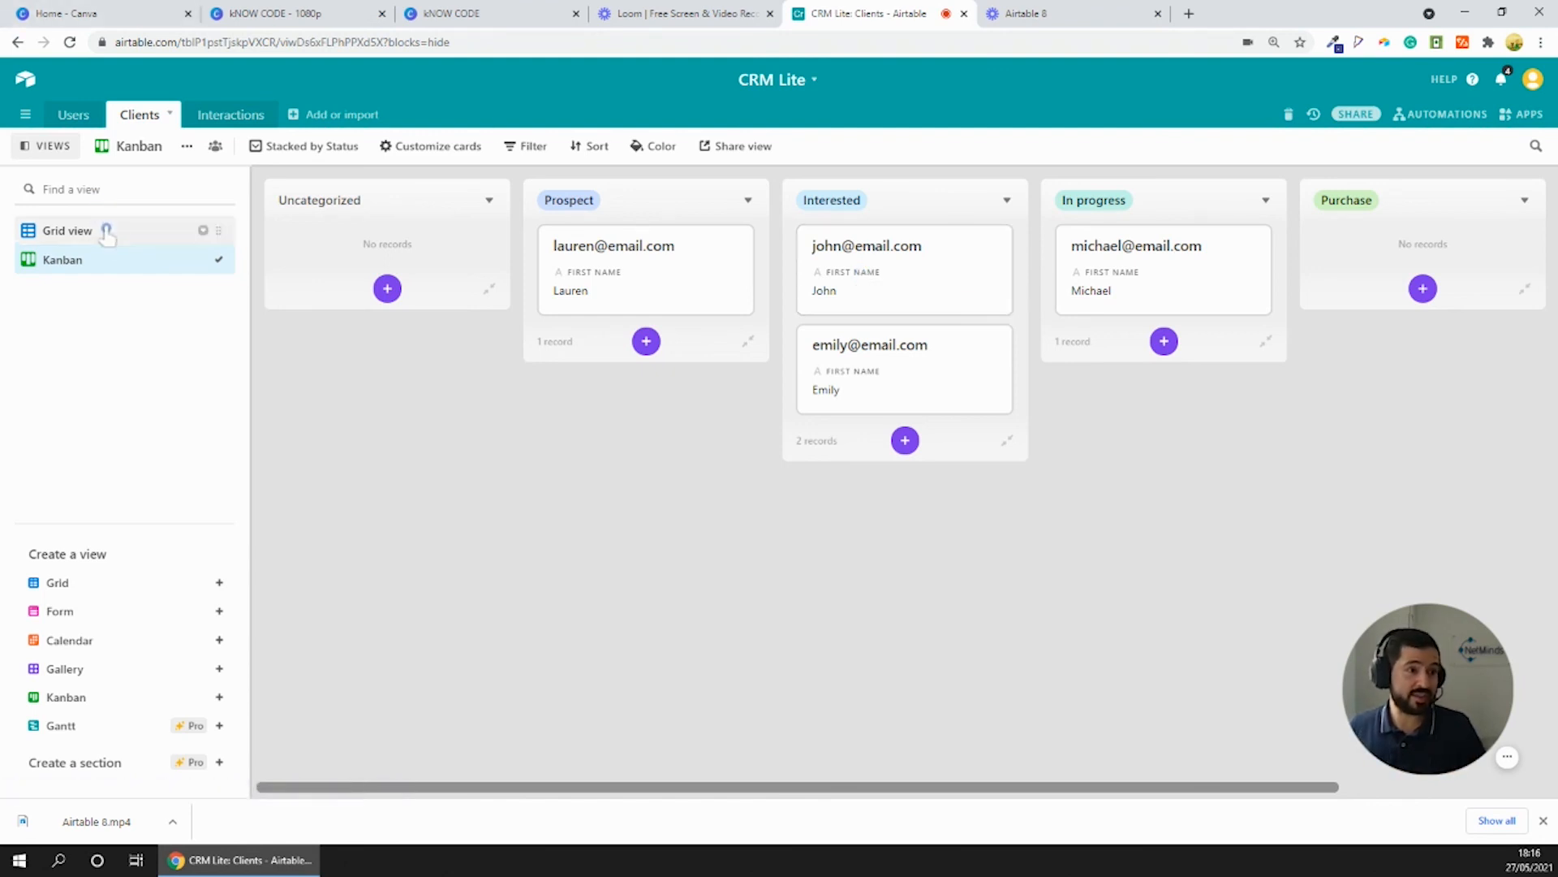
pyautogui.click(105, 230)
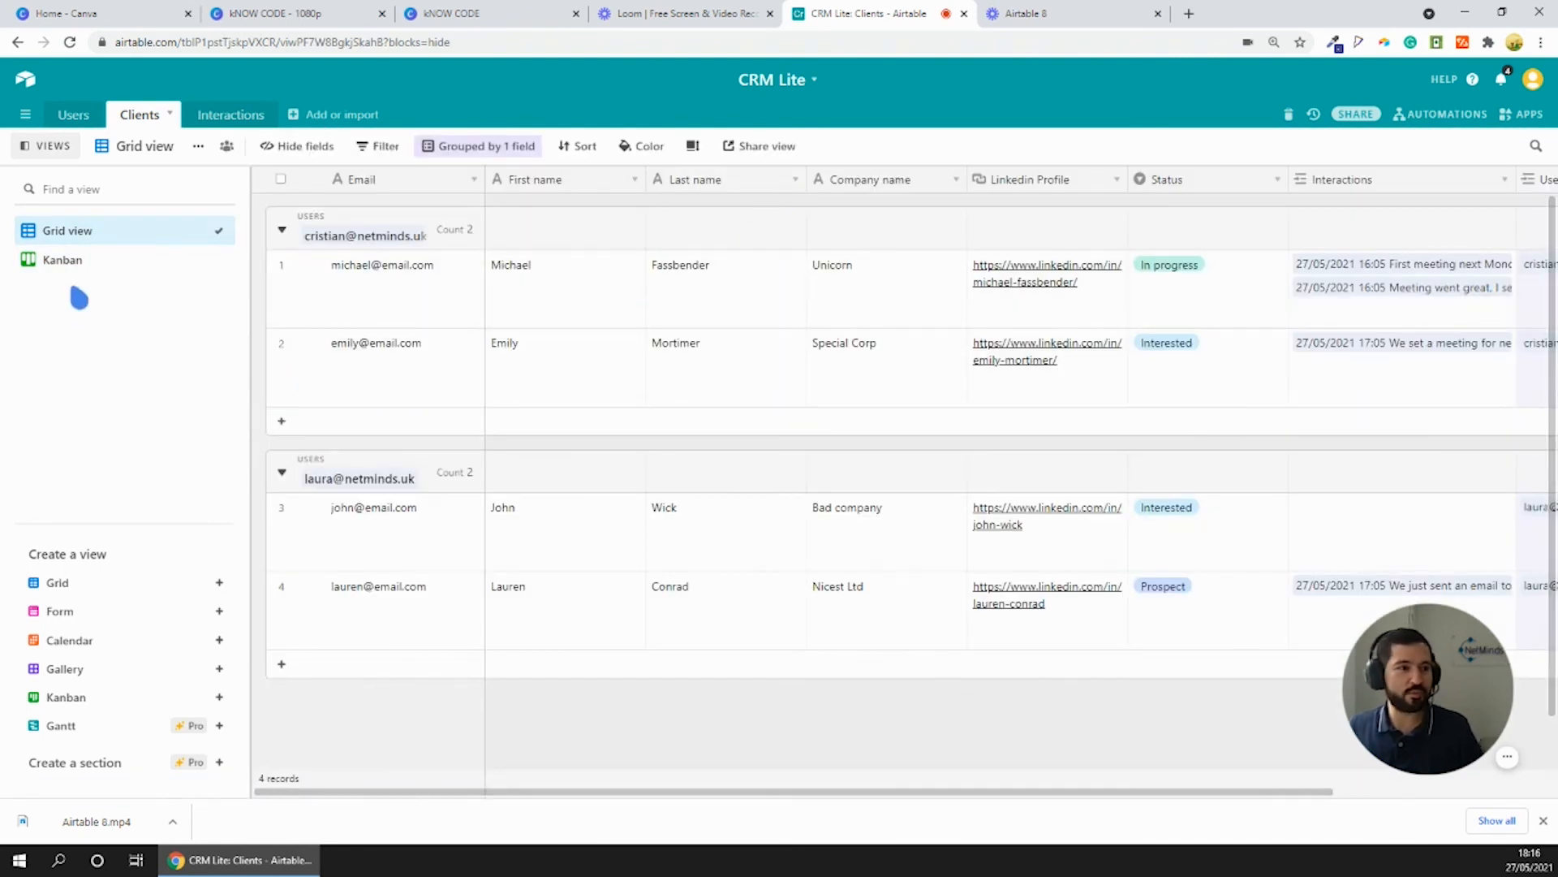
pyautogui.click(80, 261)
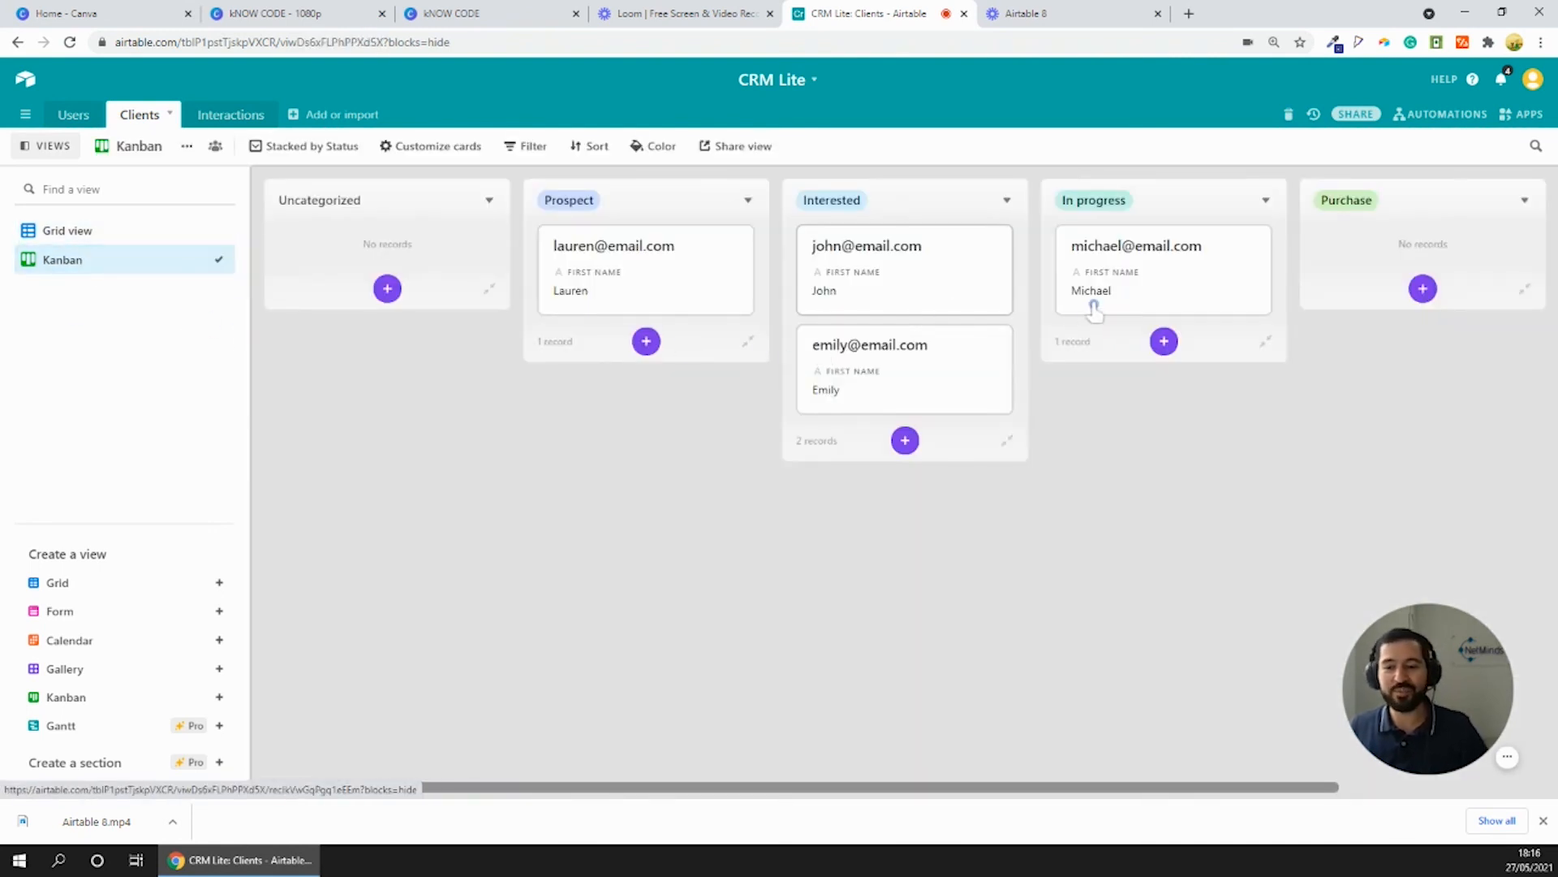